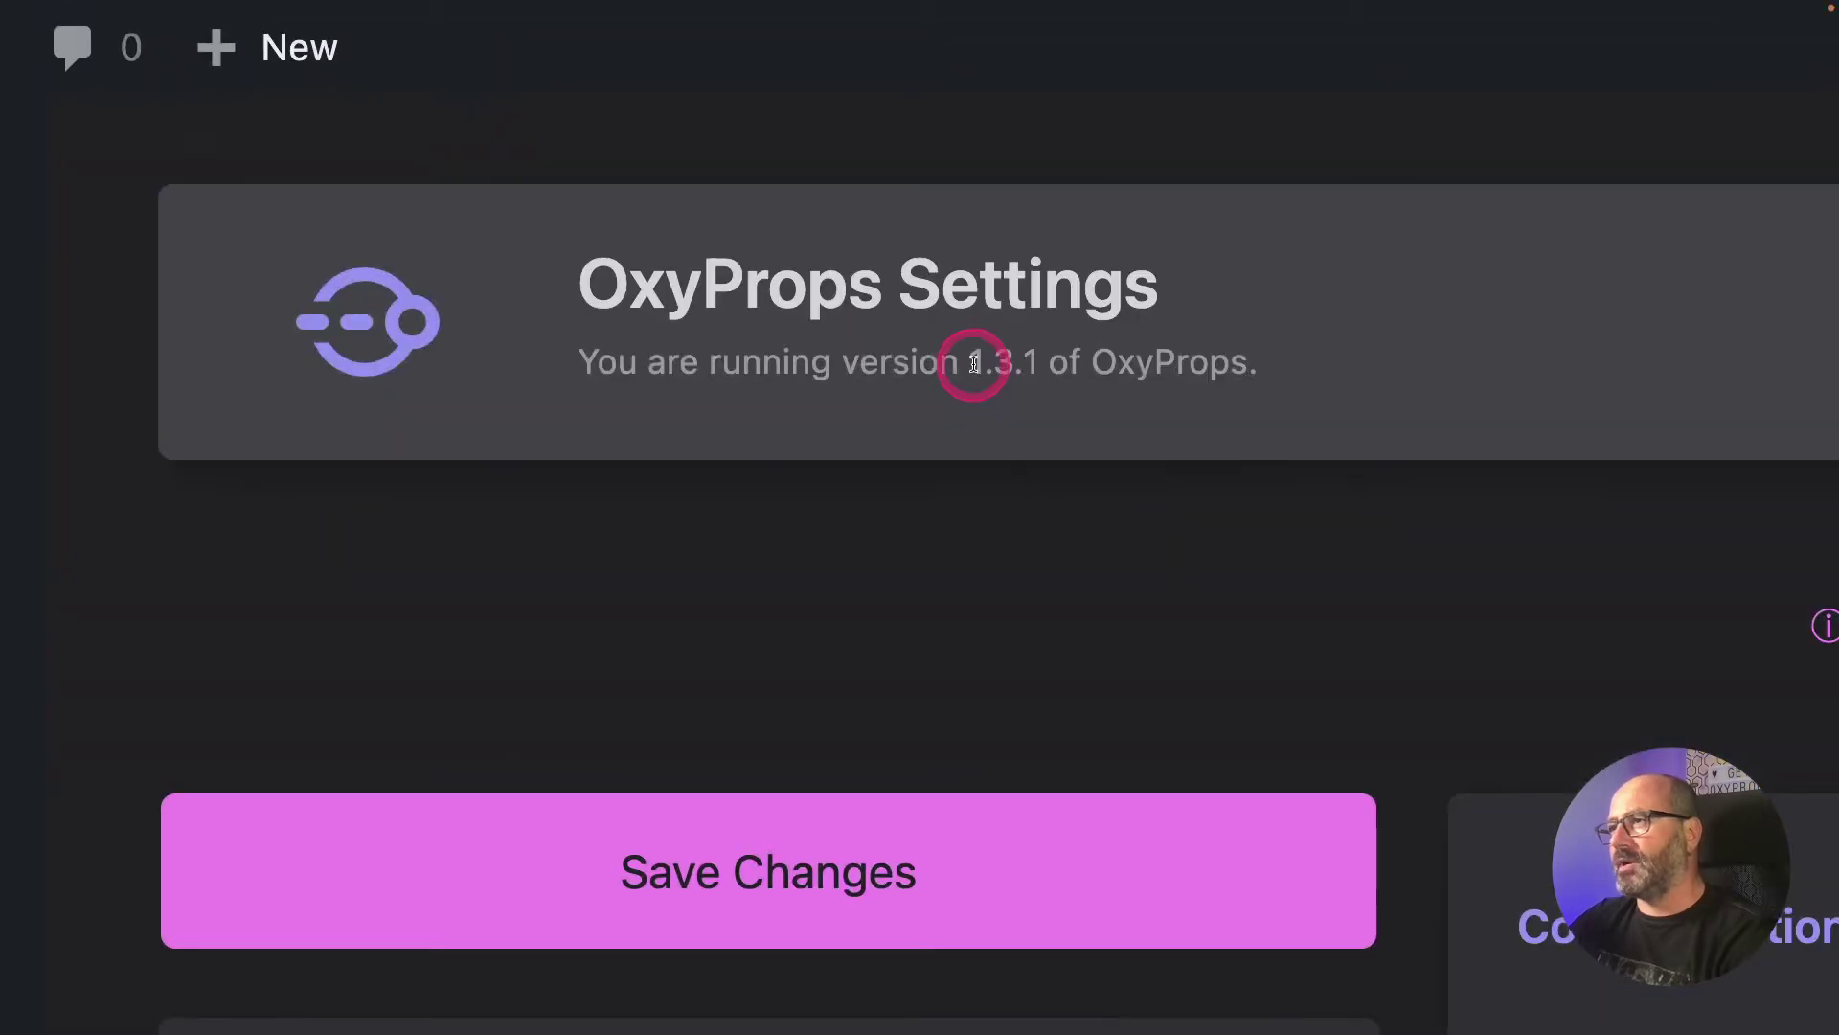
# Step: Highlight the OxyProps version number 1.3.1 and scroll through the settings page
pyautogui.moveTo(970, 363); pyautogui.dragTo(1048, 375)
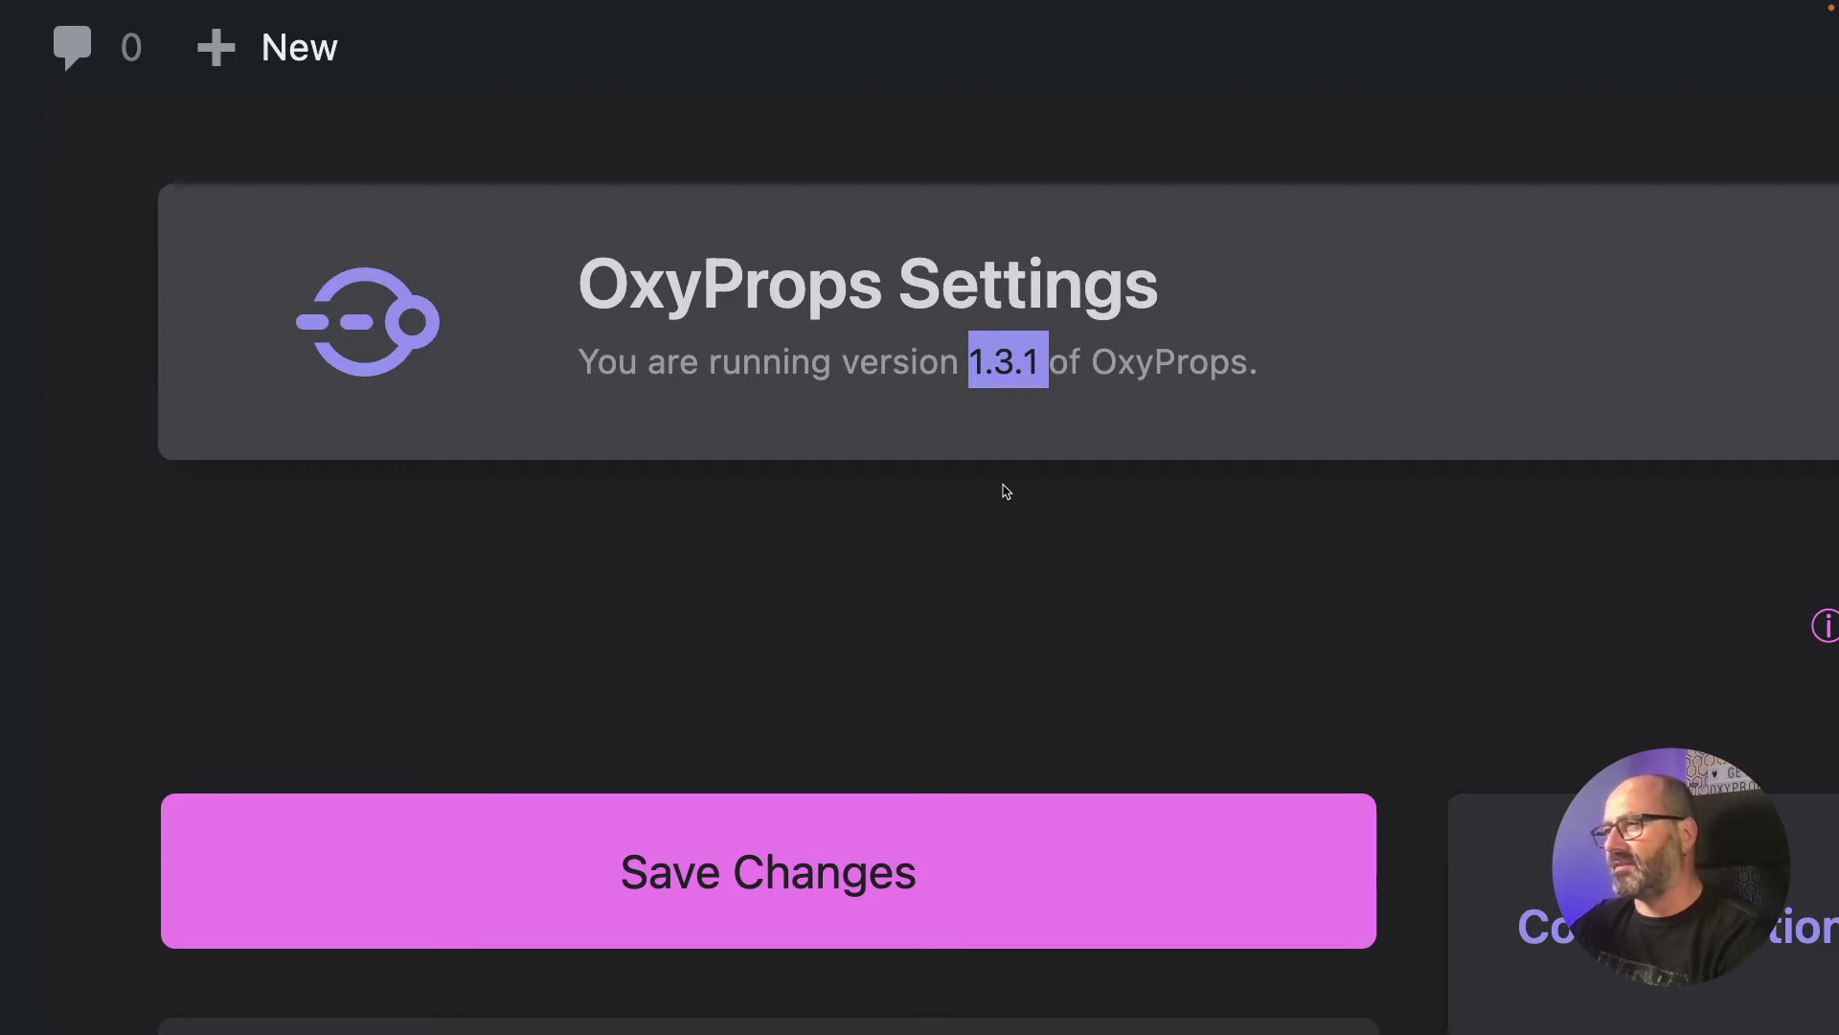
pyautogui.moveTo(1039, 312); pyautogui.dragTo(1023, 391)
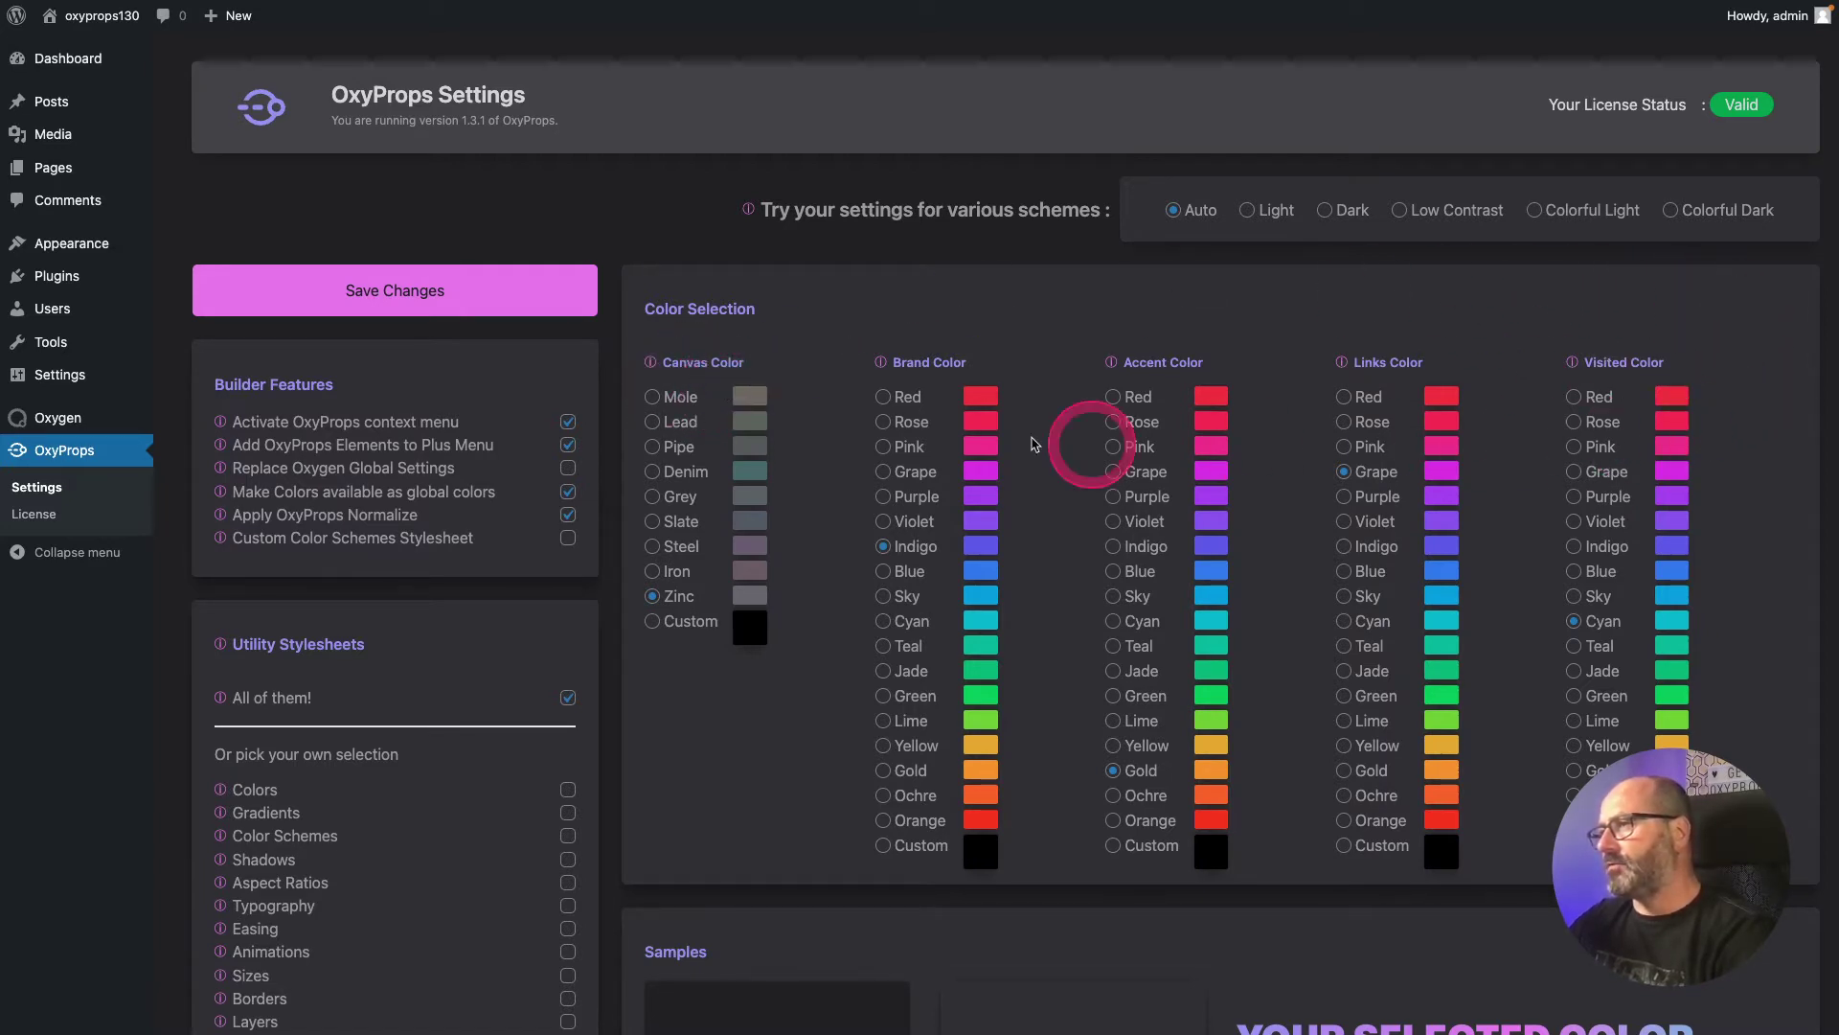
pyautogui.scroll(-10, 1532, 483)
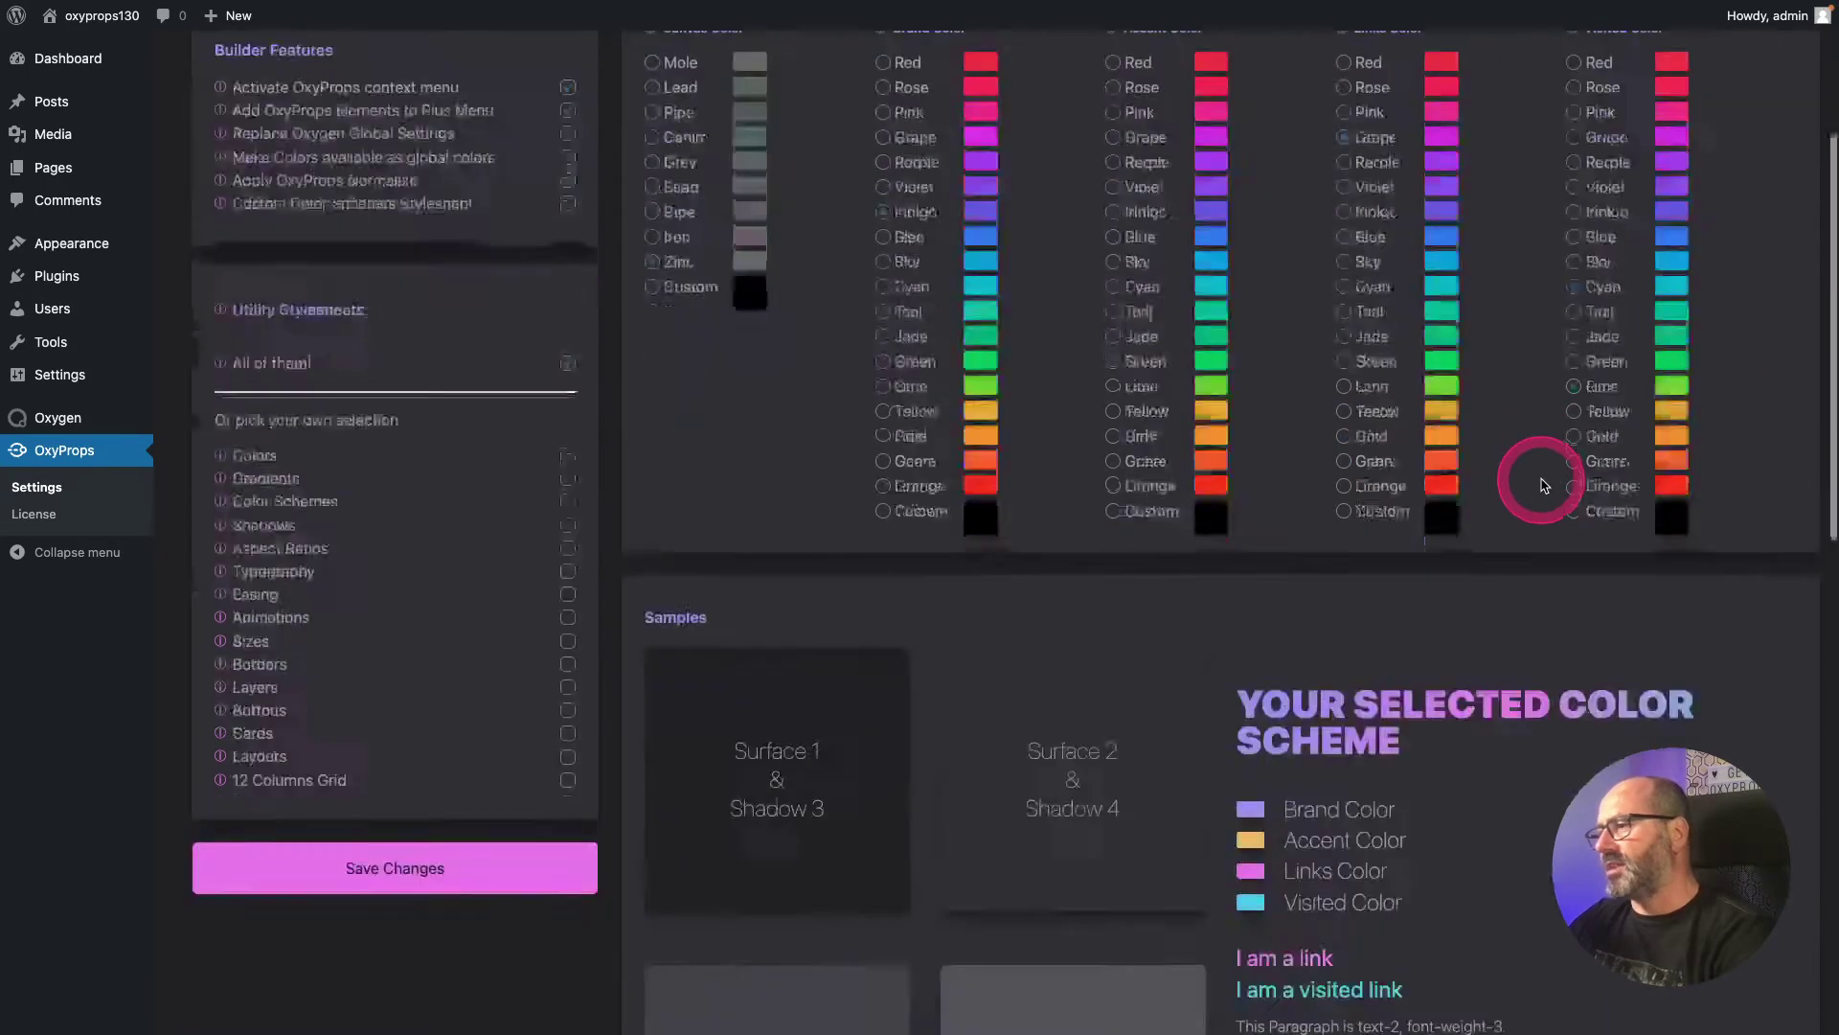
pyautogui.scroll(-5, 1543, 486)
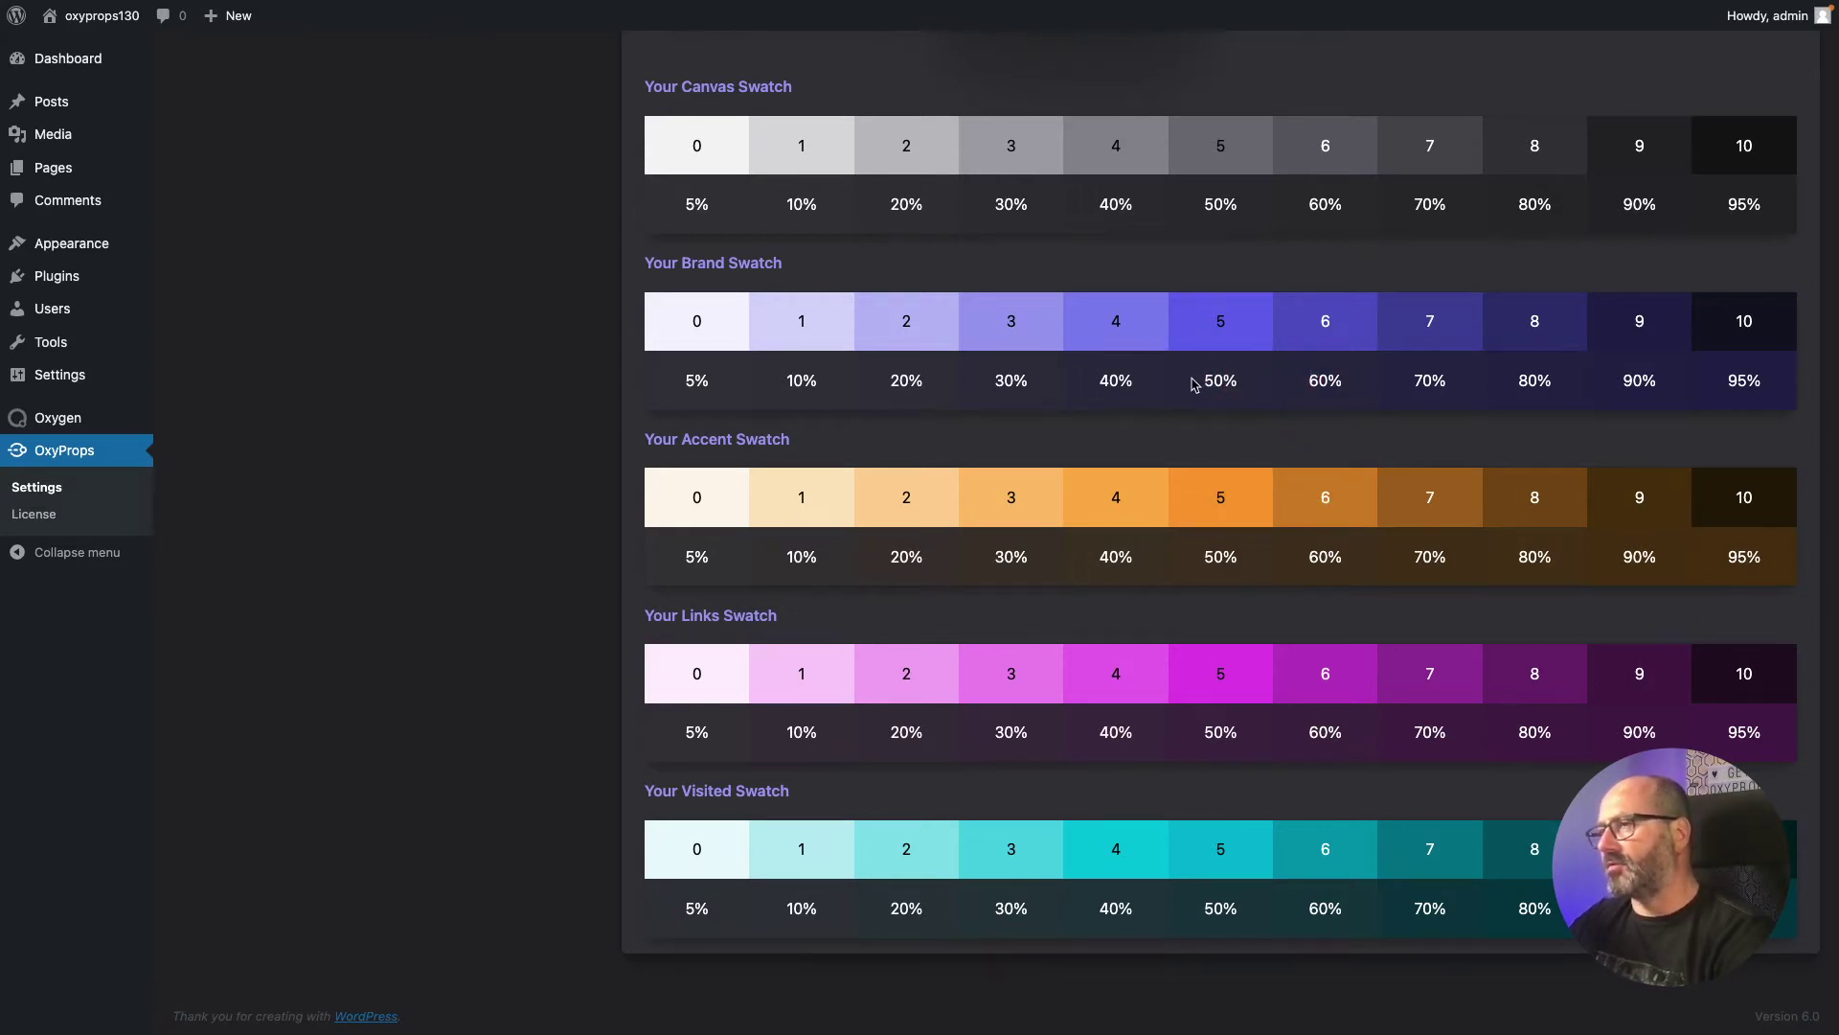
pyautogui.scroll(15, 1196, 384)
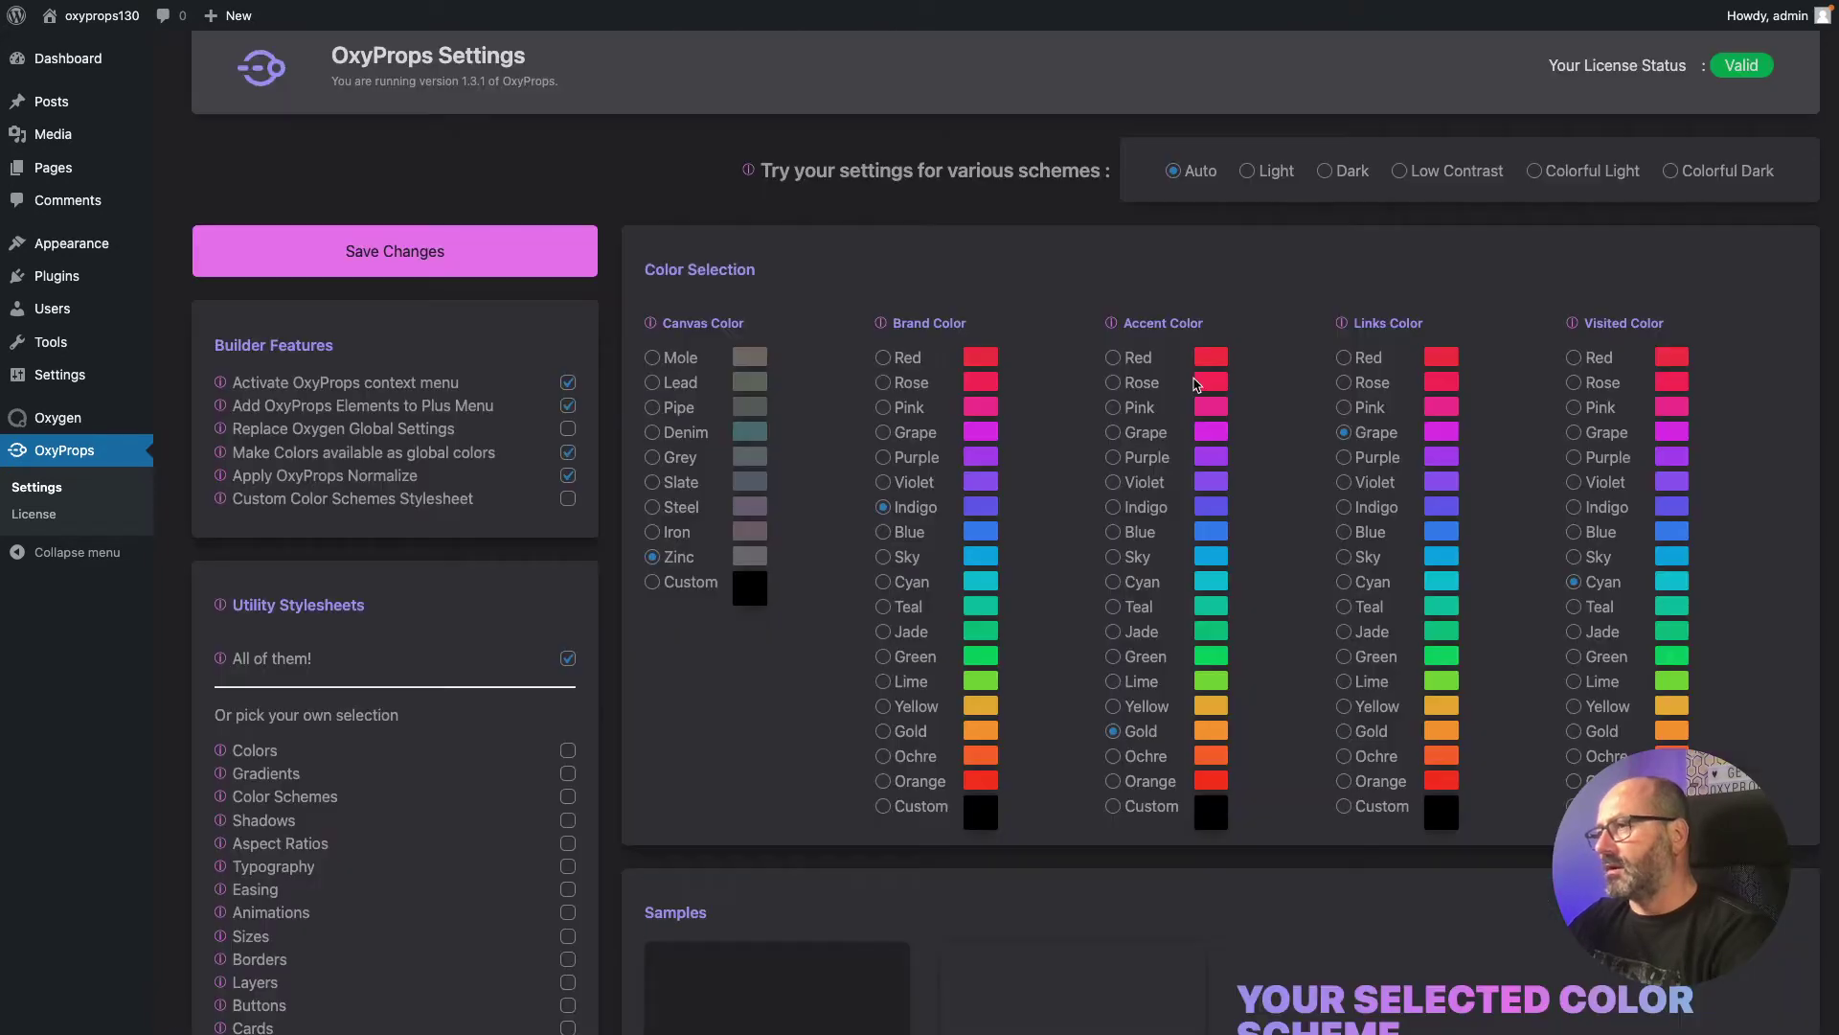
# Step: Pick a custom teal canvas colour, #15A299, in the swatch picker and save the settings
pyautogui.click(750, 591)
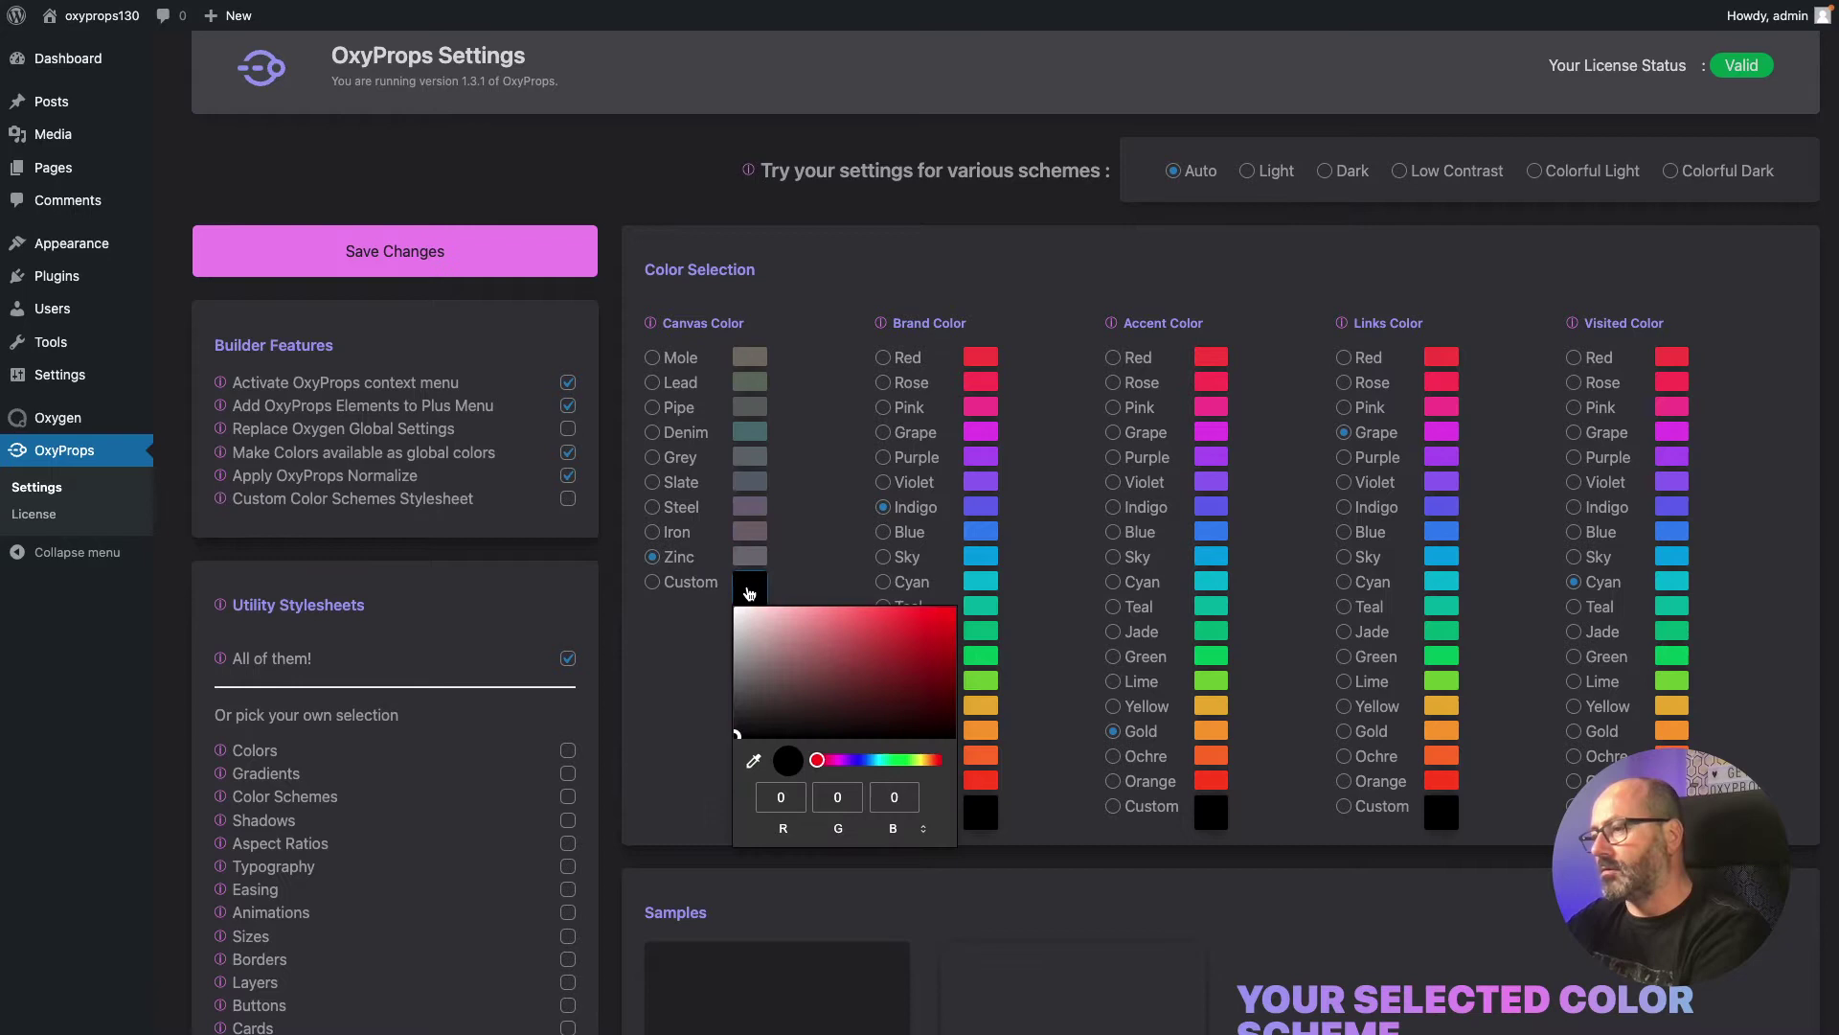
pyautogui.moveTo(819, 762); pyautogui.dragTo(882, 762)
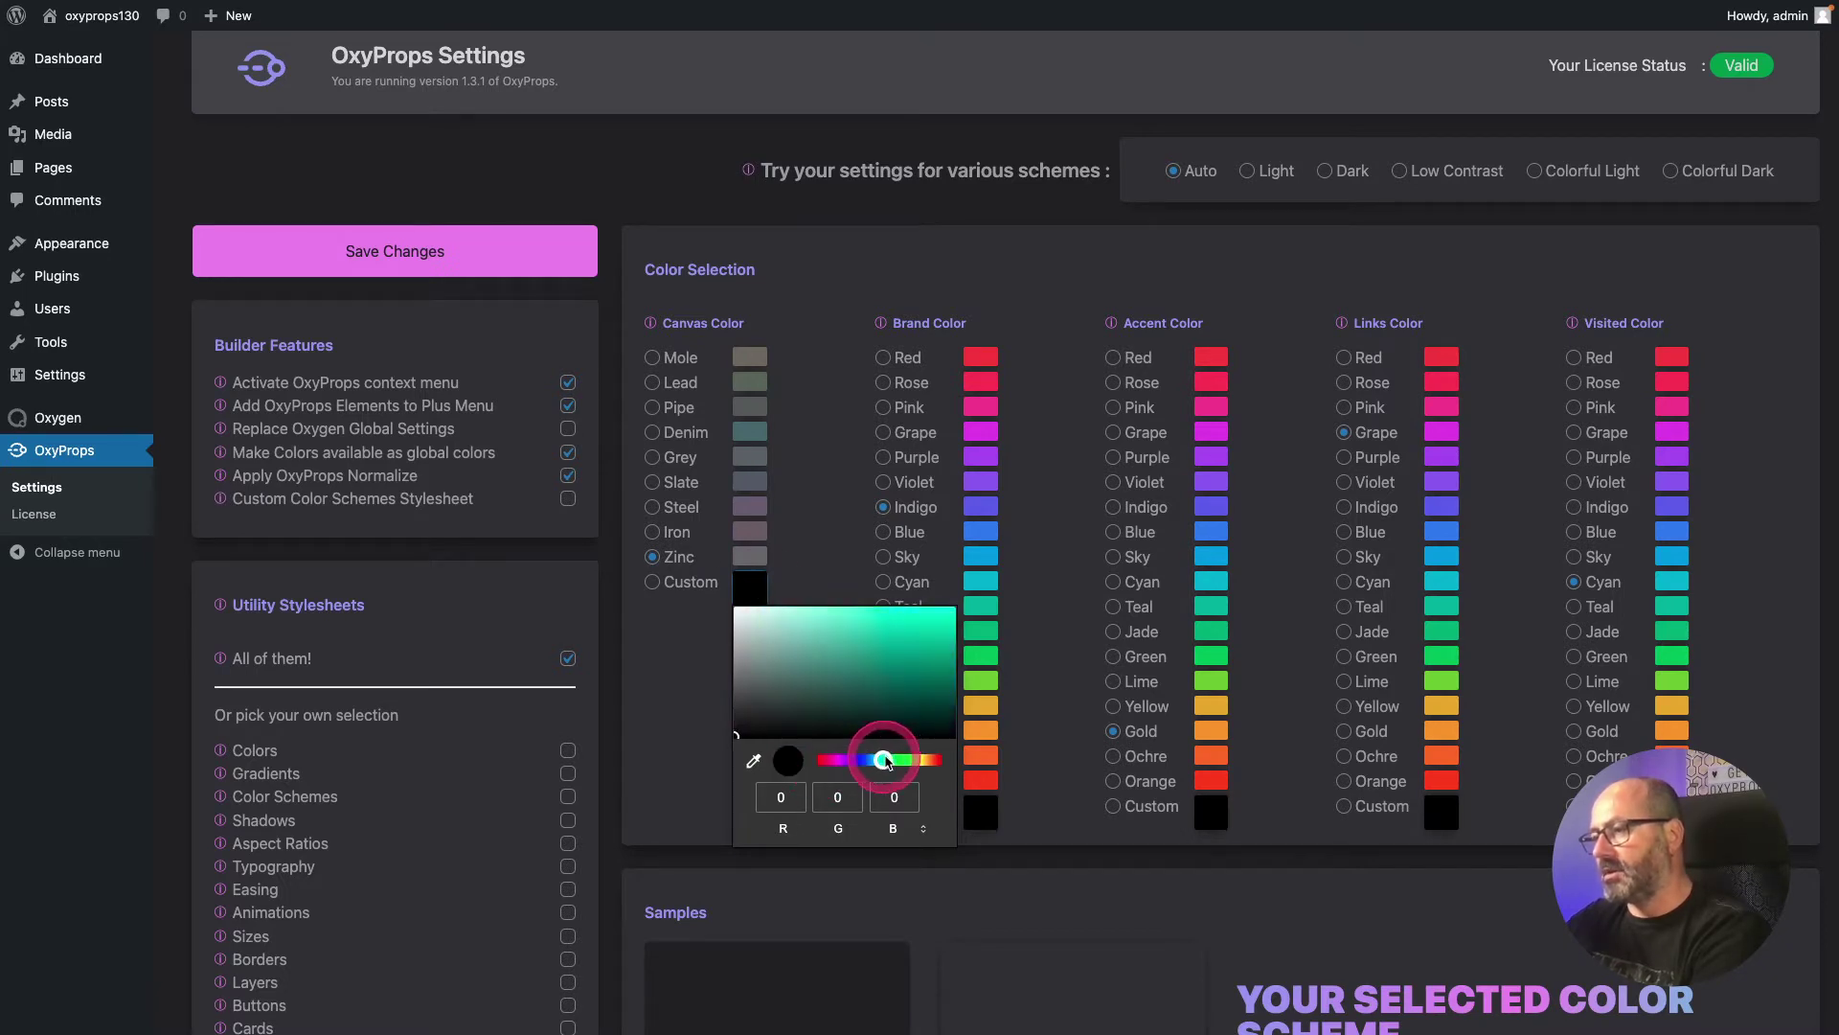
pyautogui.moveTo(870, 677); pyautogui.dragTo(926, 657)
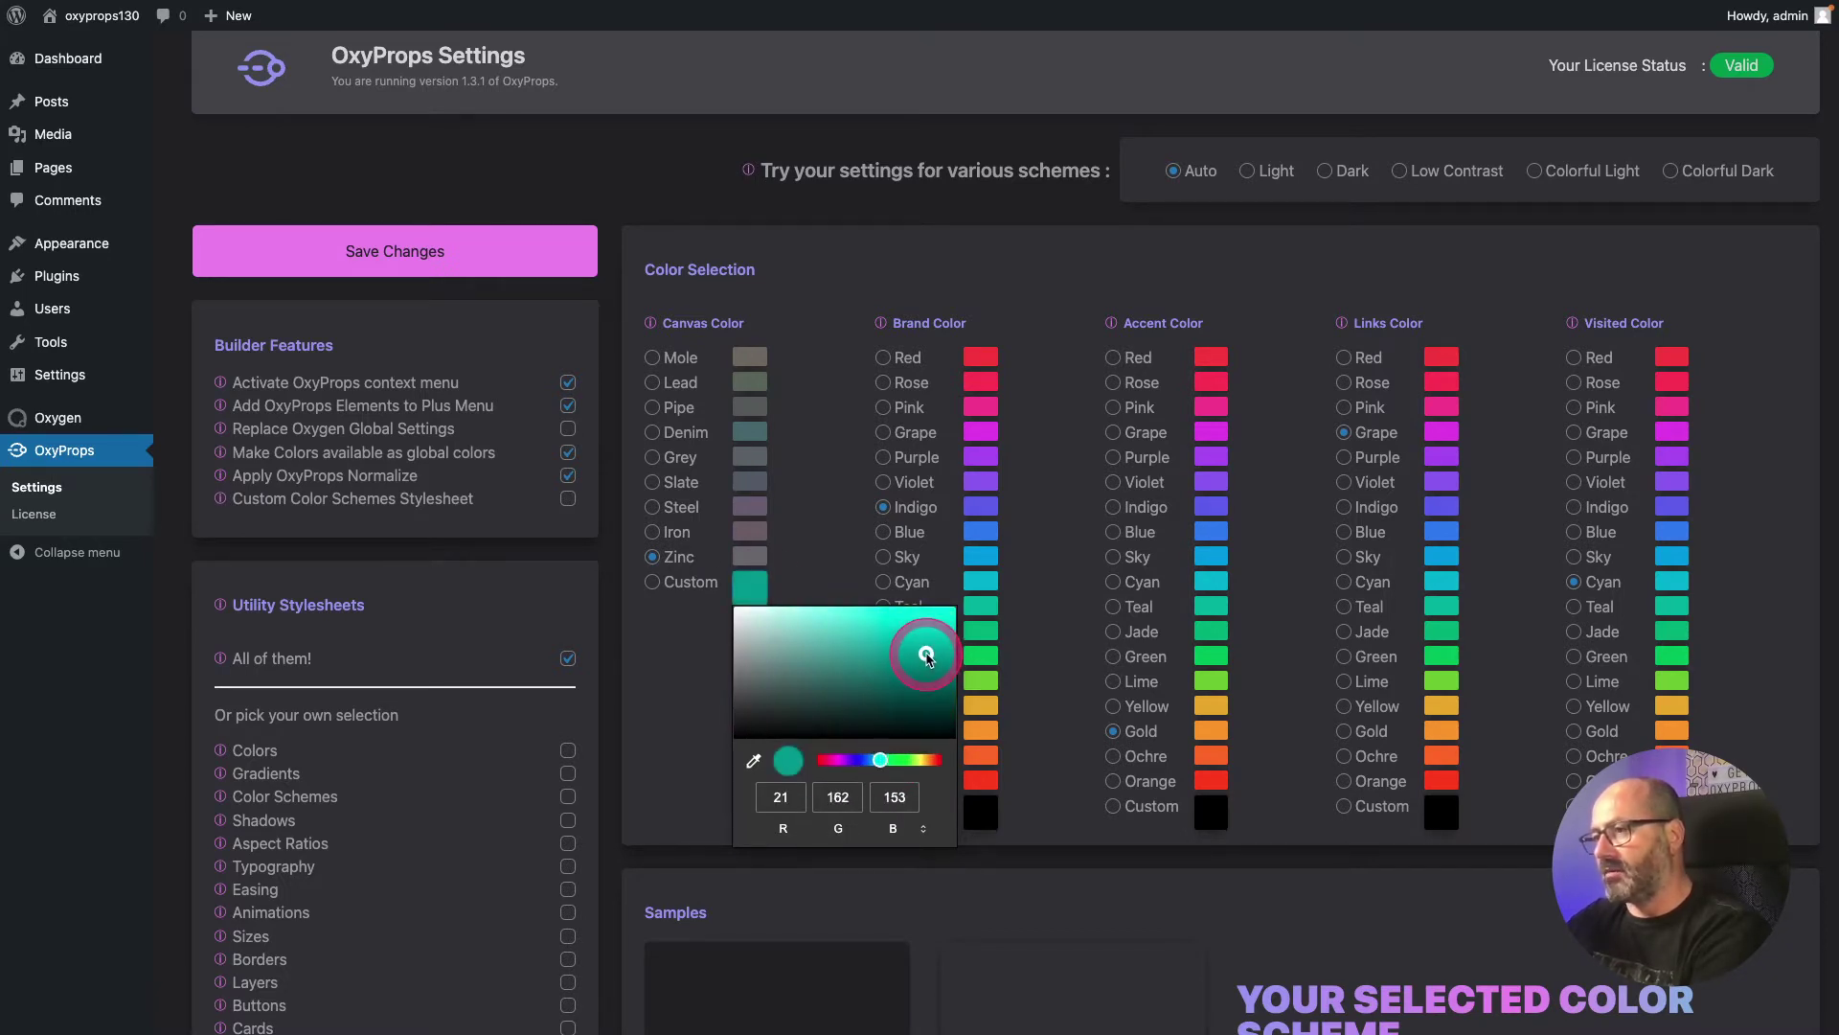
pyautogui.click(924, 830)
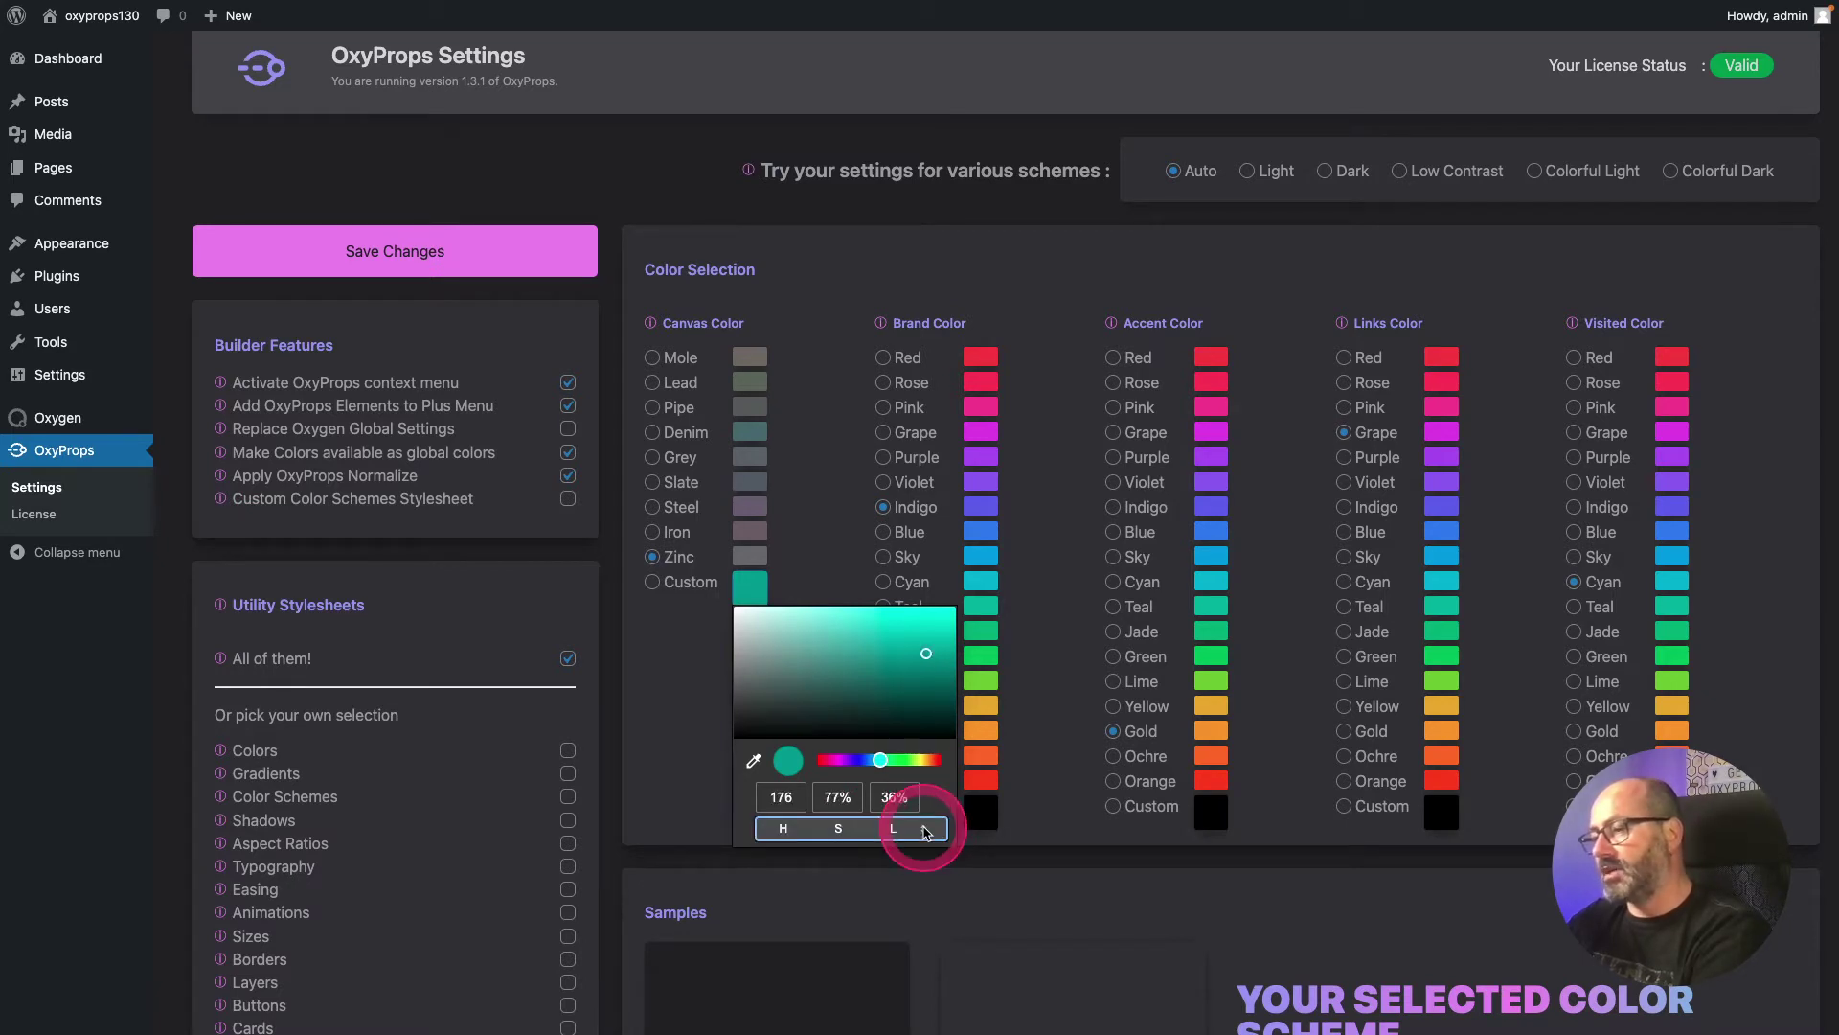
pyautogui.click(925, 830)
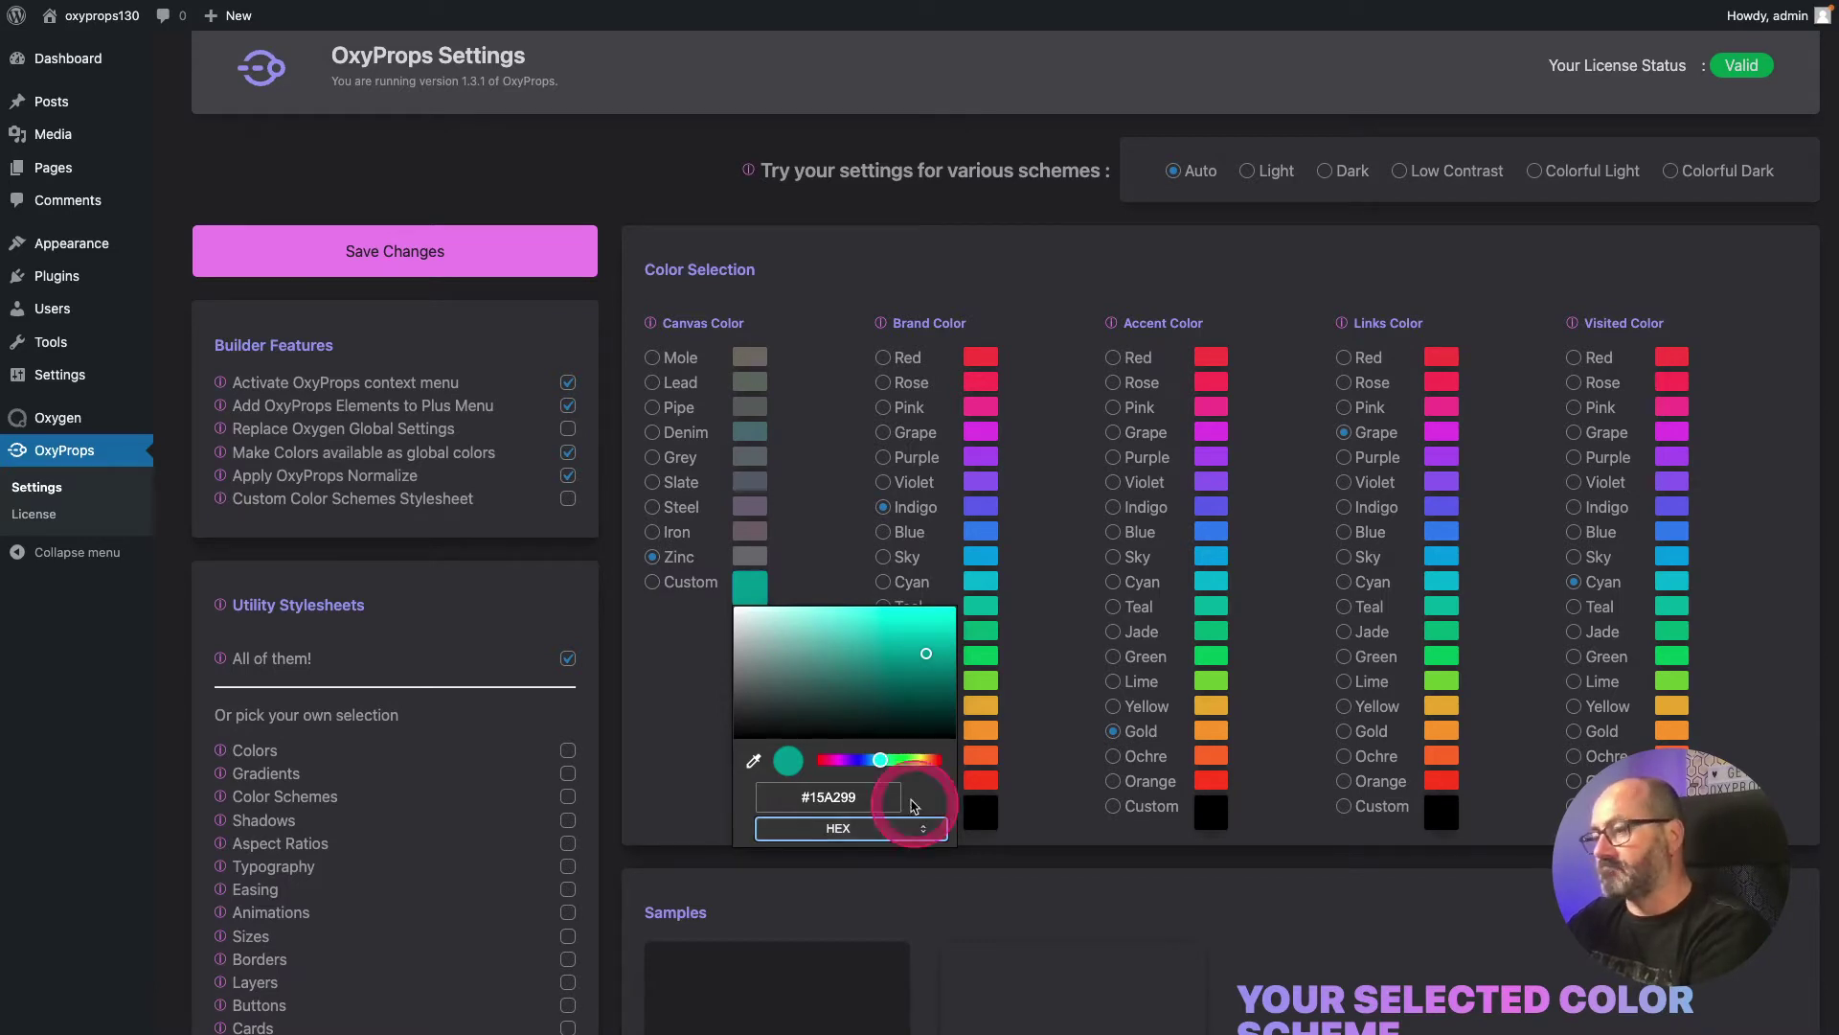
pyautogui.click(832, 802)
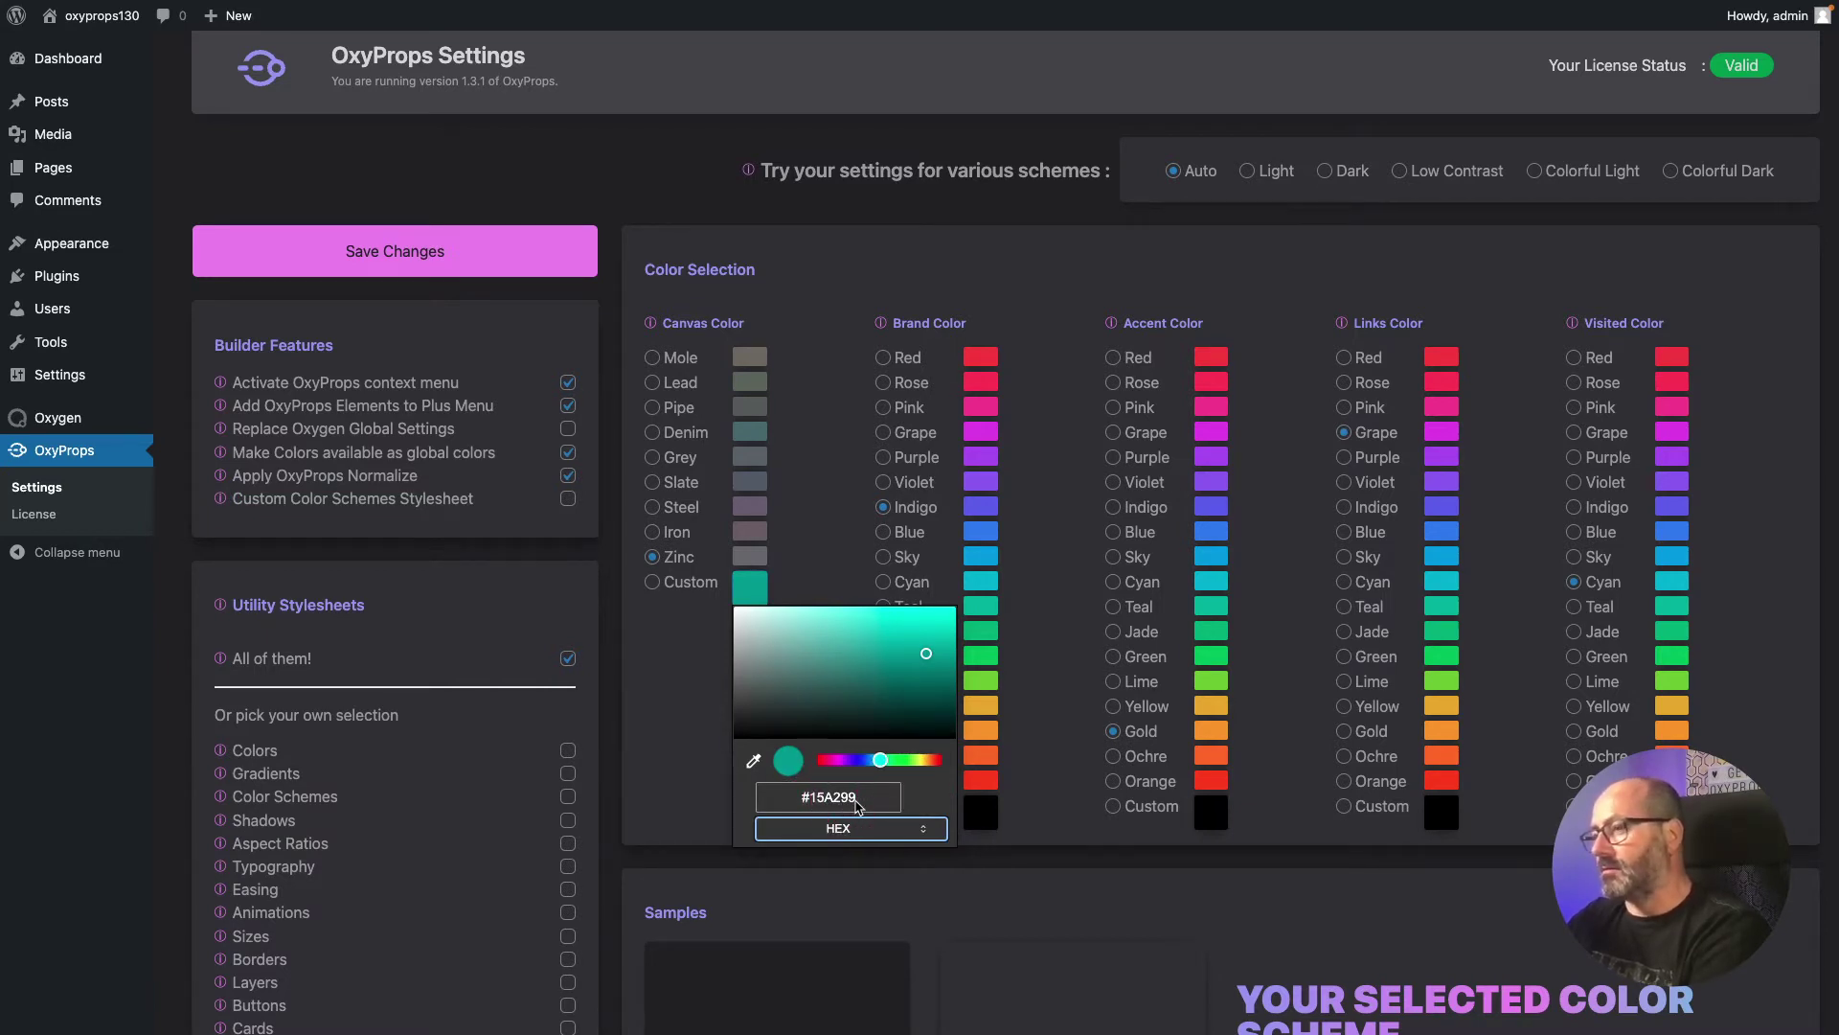
pyautogui.click(755, 583)
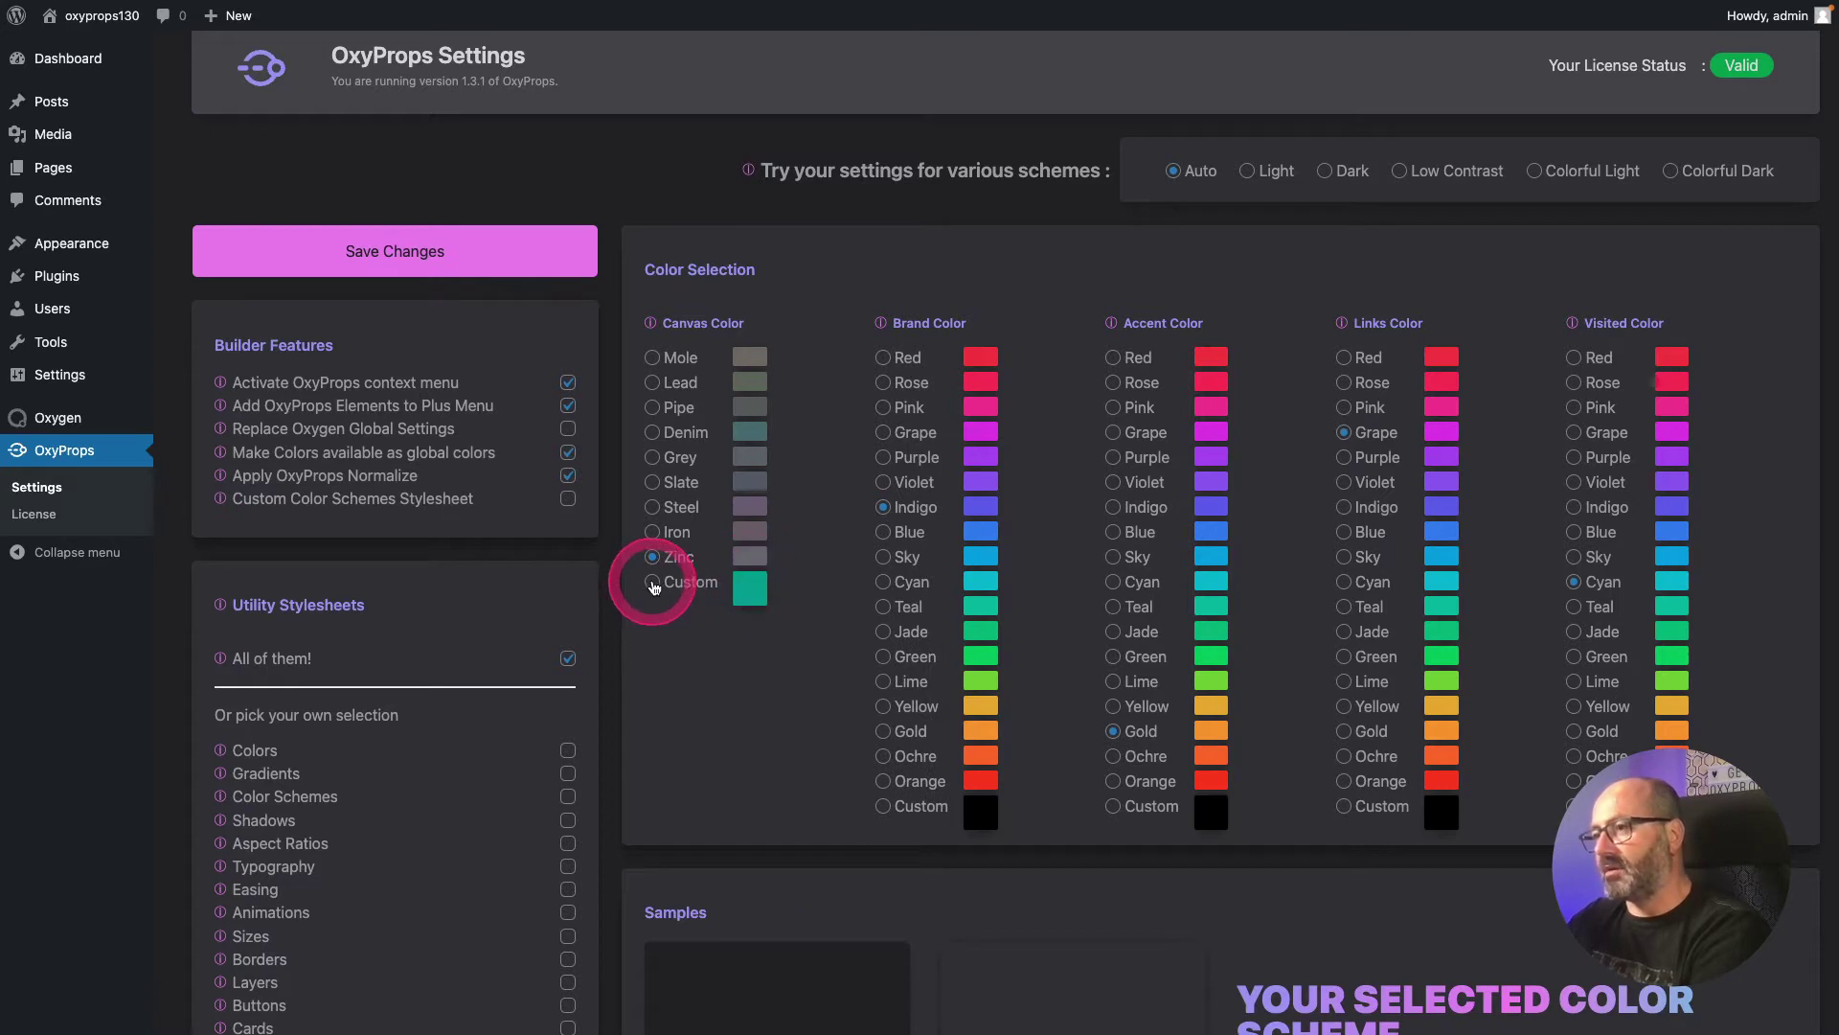
pyautogui.click(375, 251)
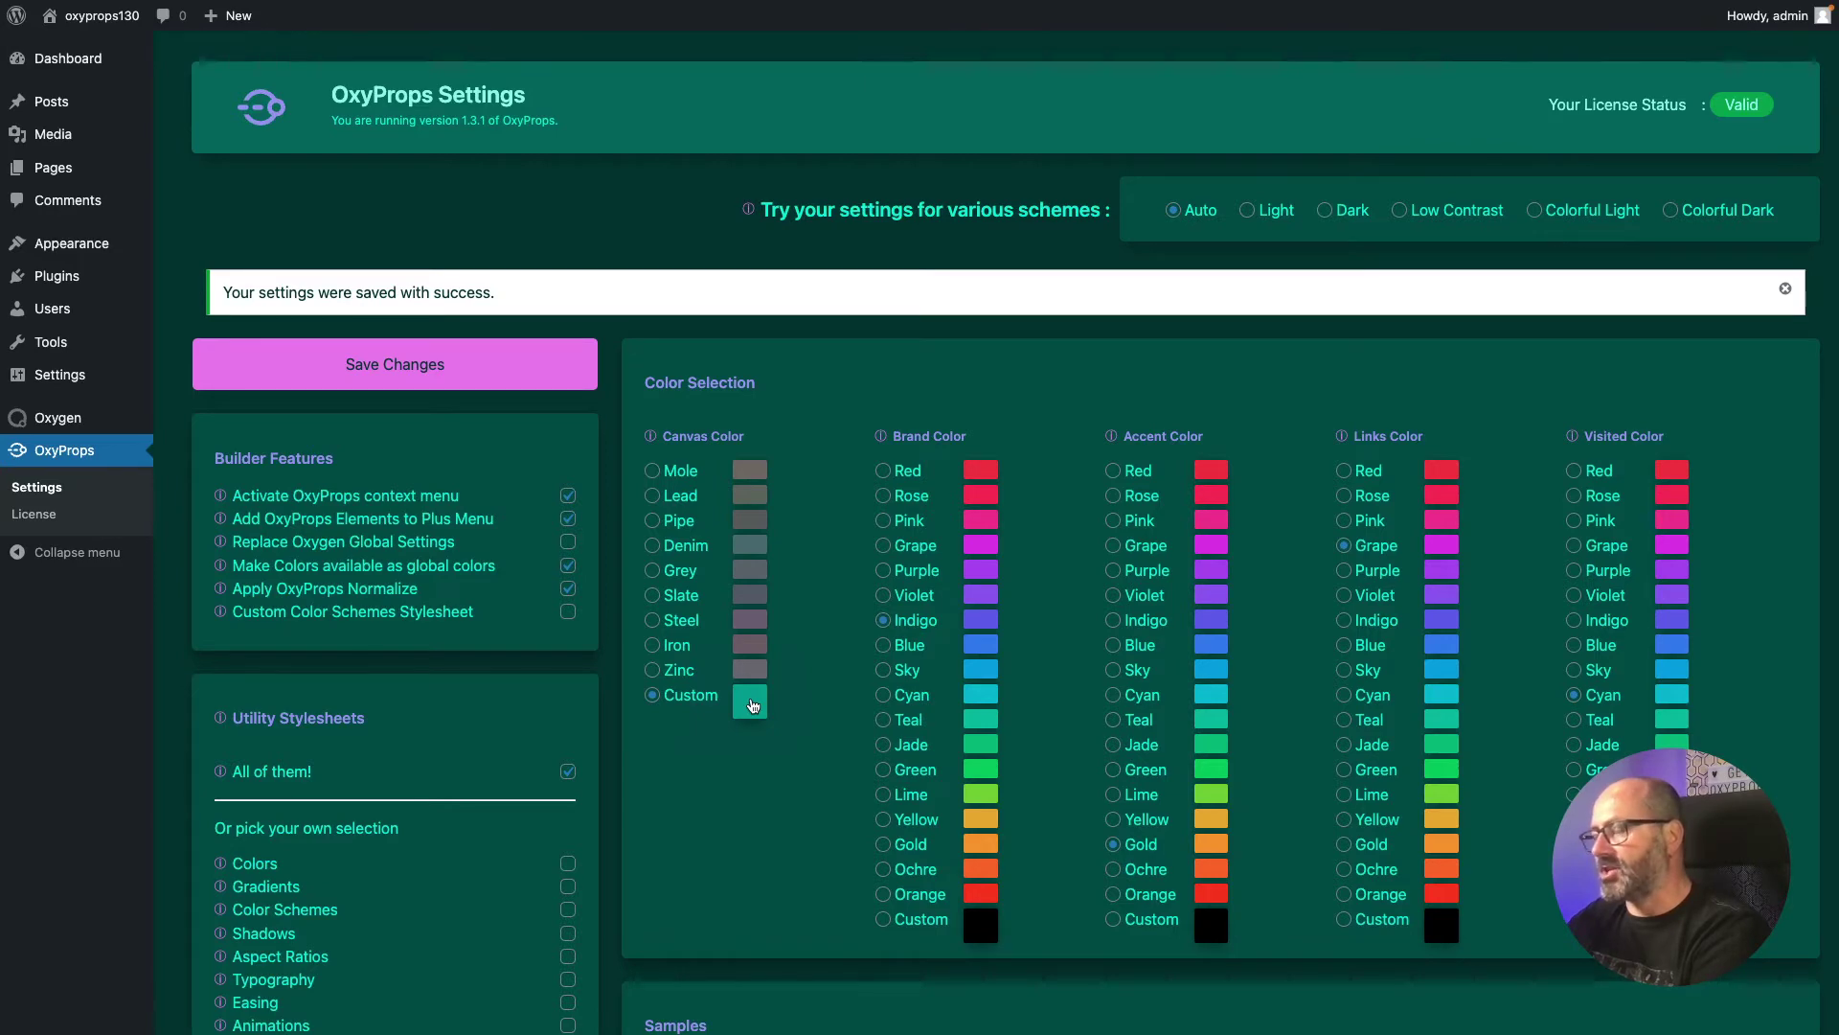
# Step: Scroll to Your Canvas Swatch to review its eleven teal shades, 0 at 5% to 10 at 95%
pyautogui.scroll(-15, 752, 706)
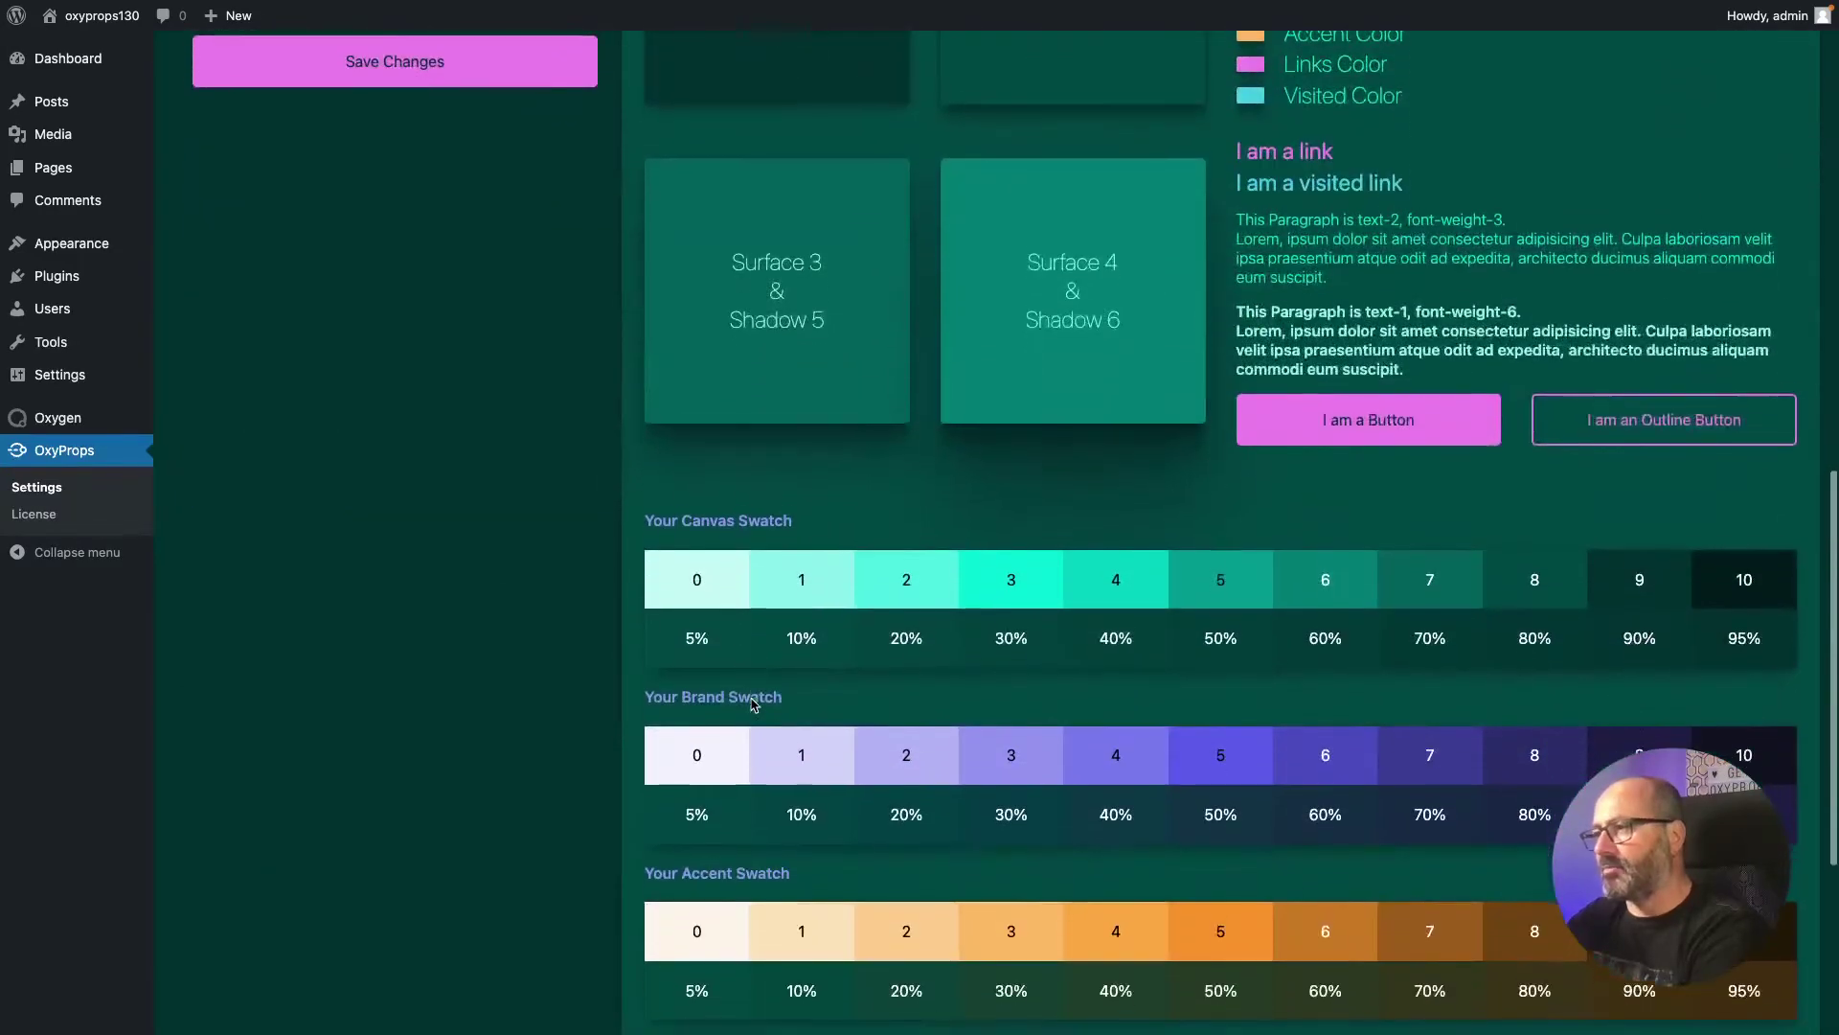
pyautogui.click(1186, 553)
pyautogui.click(1220, 517)
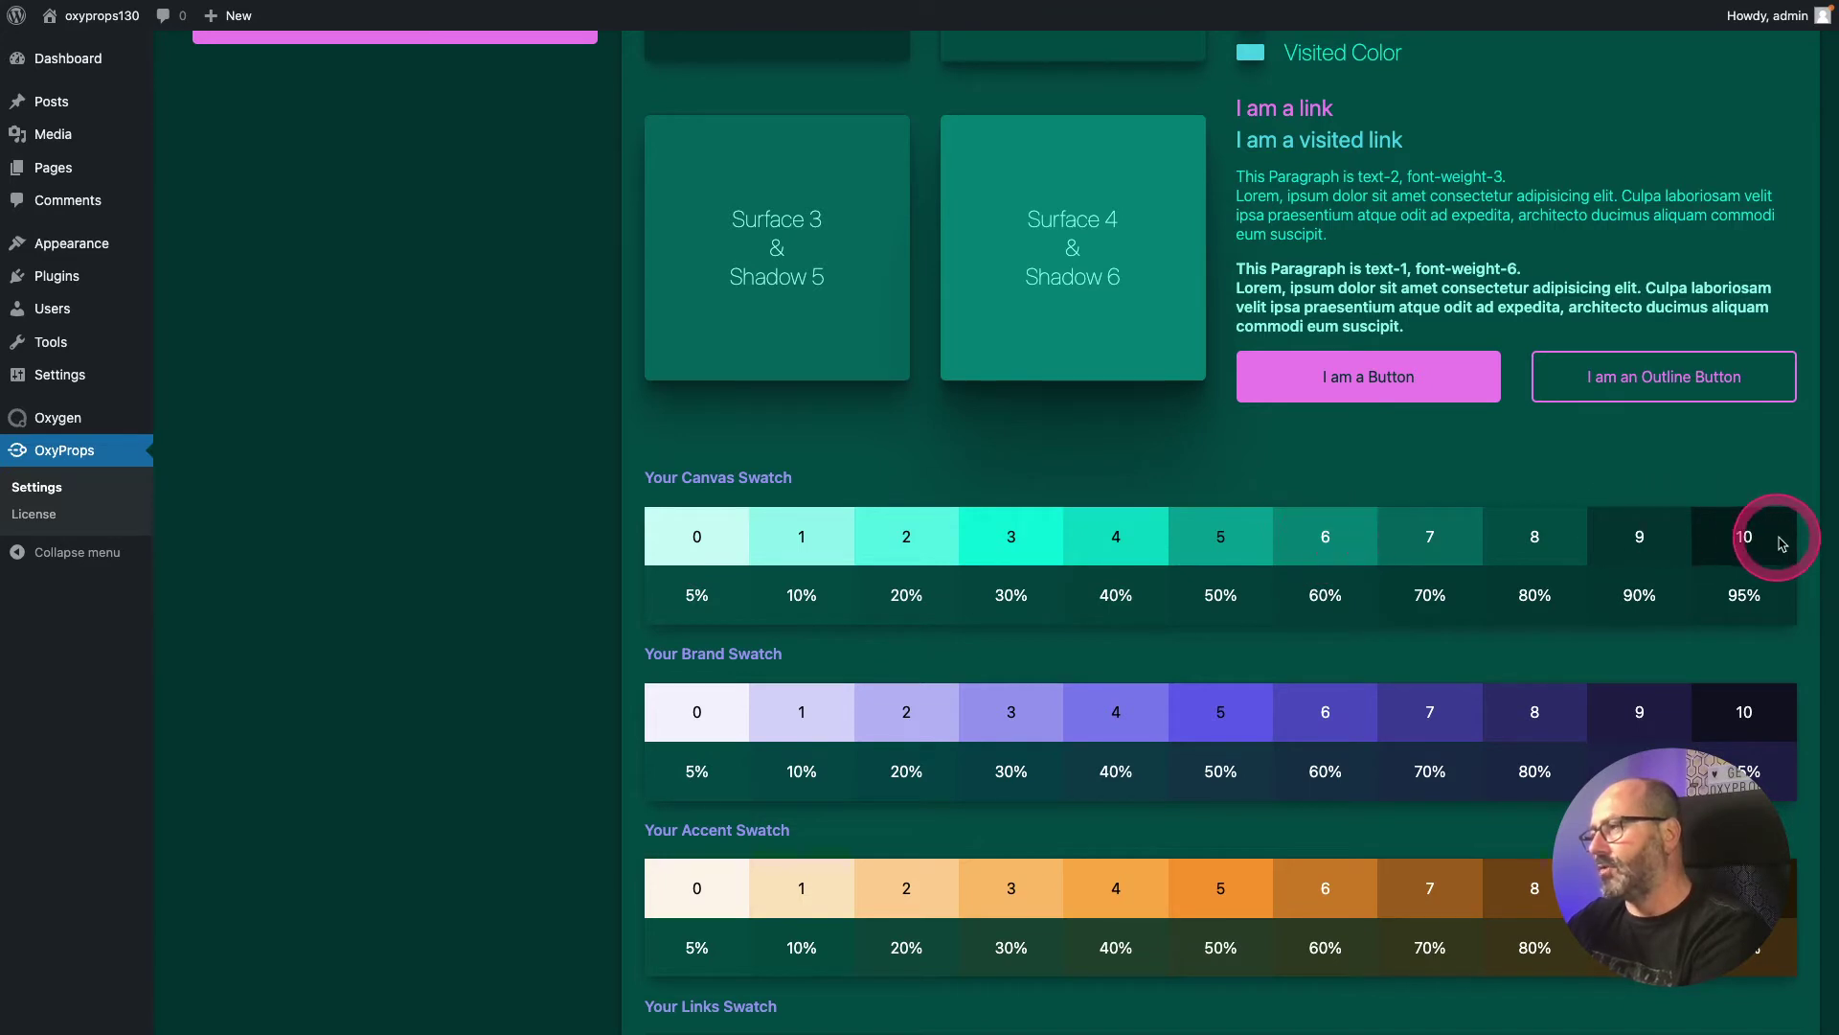
pyautogui.scroll(-1, 1758, 536)
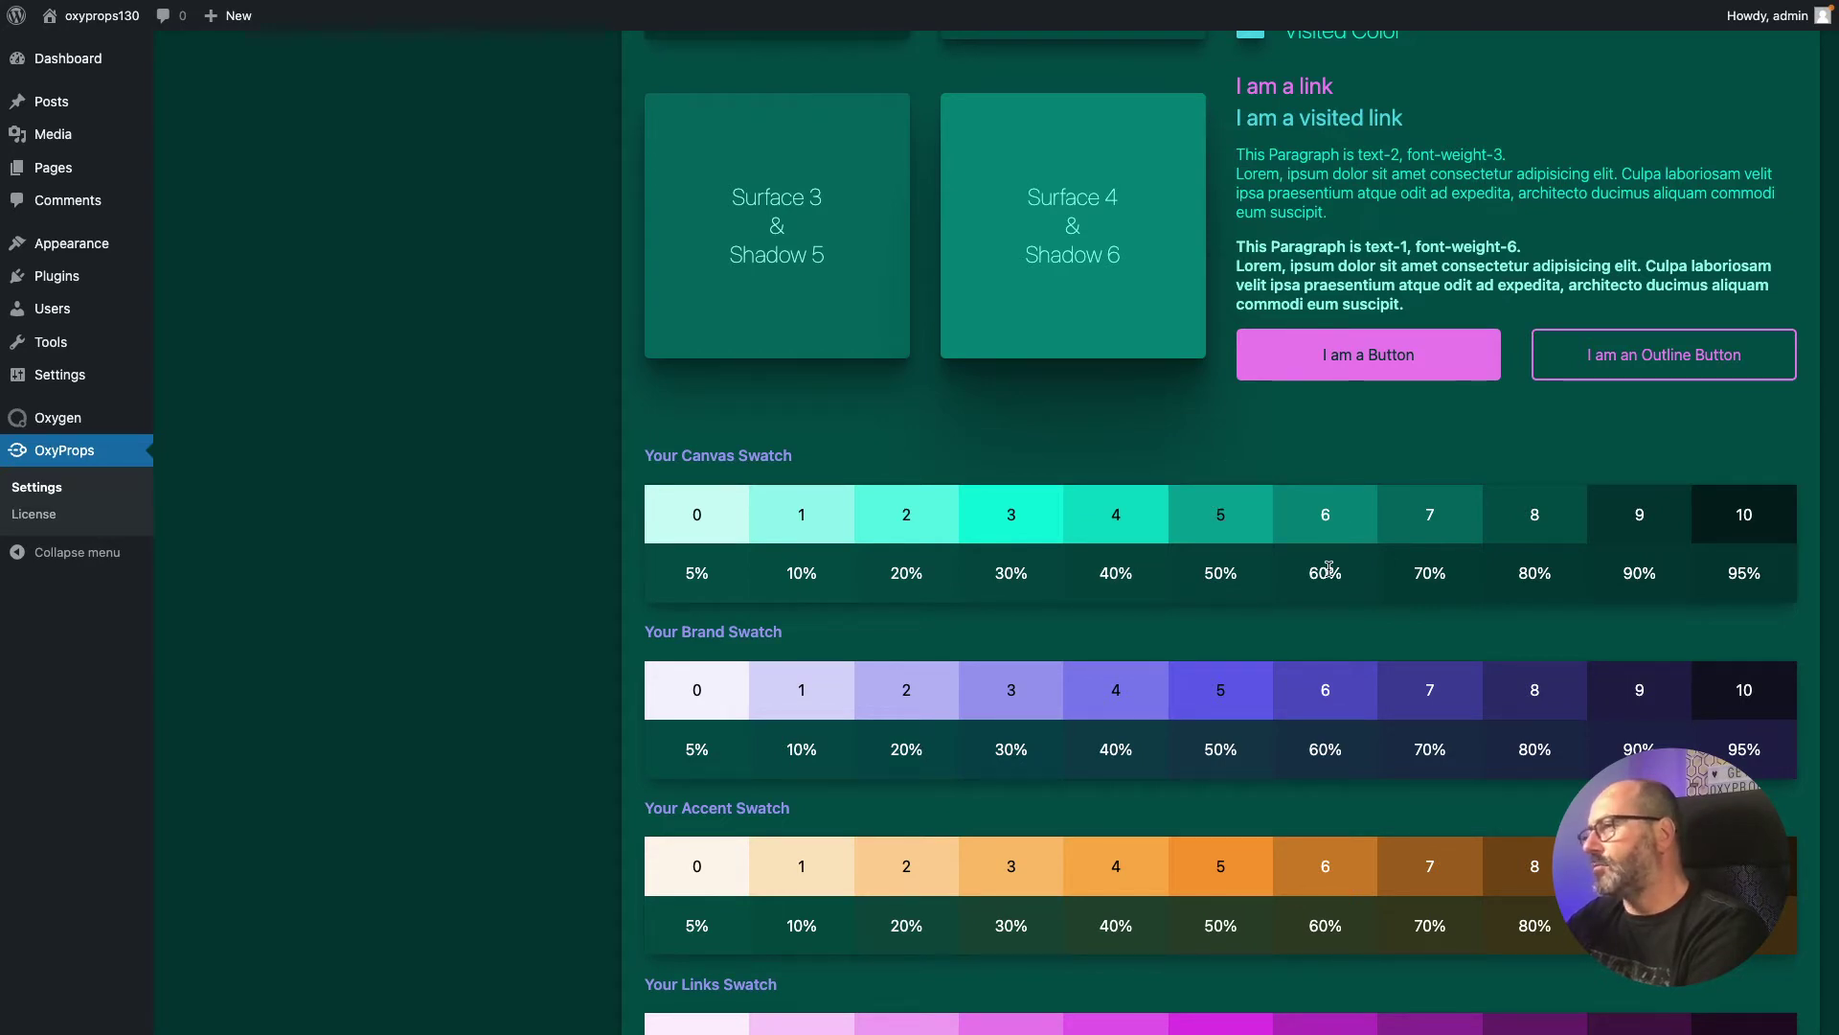
# Step: Change the custom canvas colour to pale teal RGB 121, 215, 210 and save
pyautogui.scroll(10, 1334, 554)
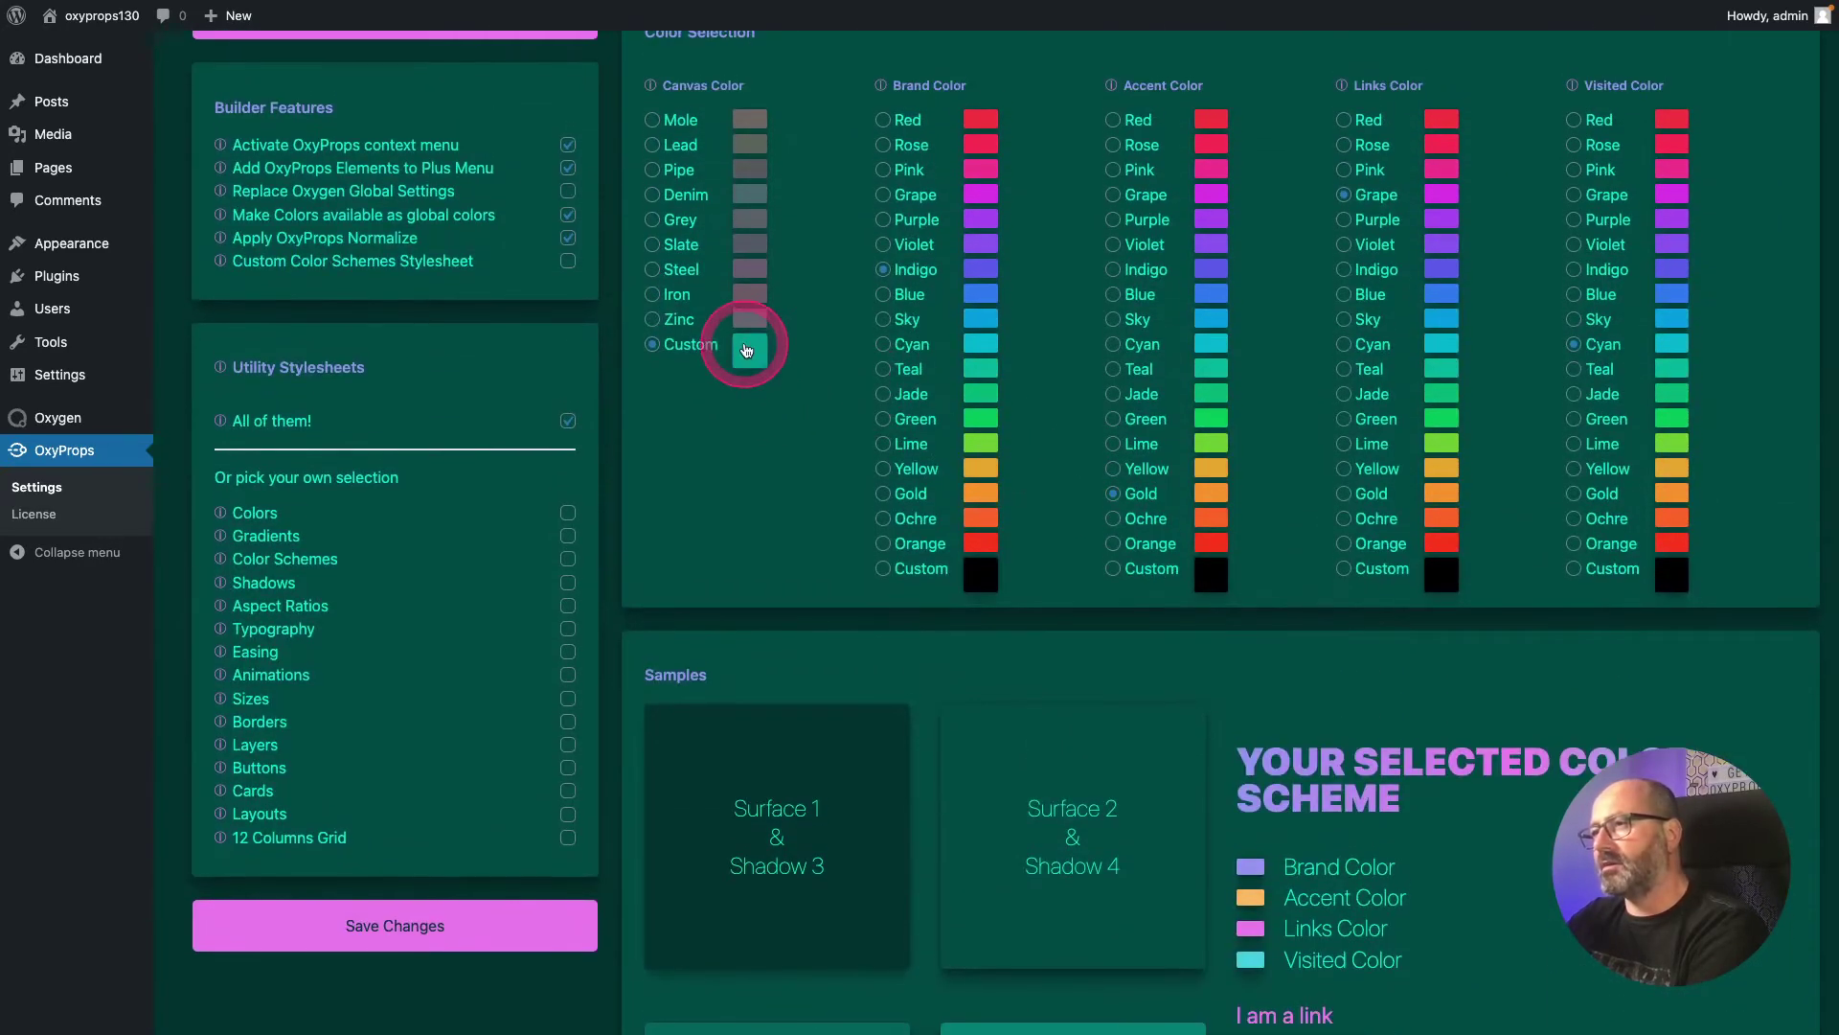
pyautogui.click(748, 351)
pyautogui.moveTo(858, 397)
pyautogui.mouseDown()
pyautogui.moveTo(813, 386)
pyautogui.moveTo(831, 393)
pyautogui.mouseUp()
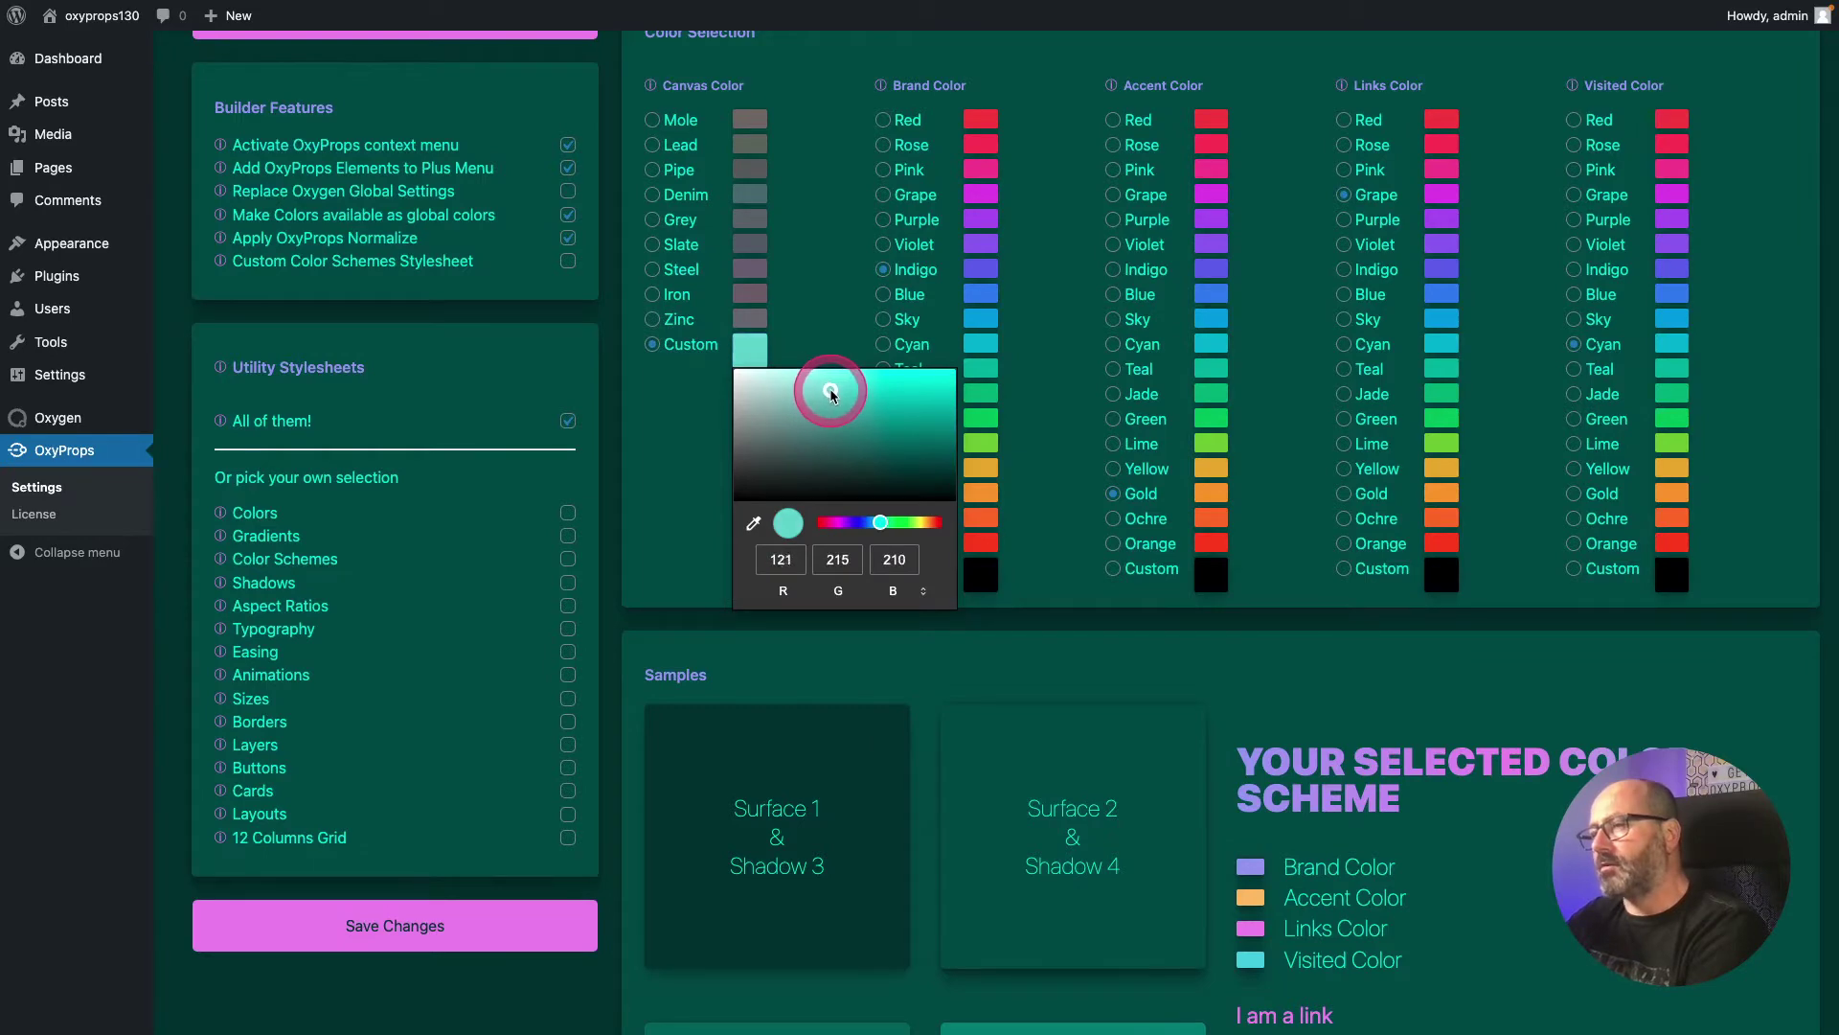
pyautogui.click(760, 361)
pyautogui.press('Return')
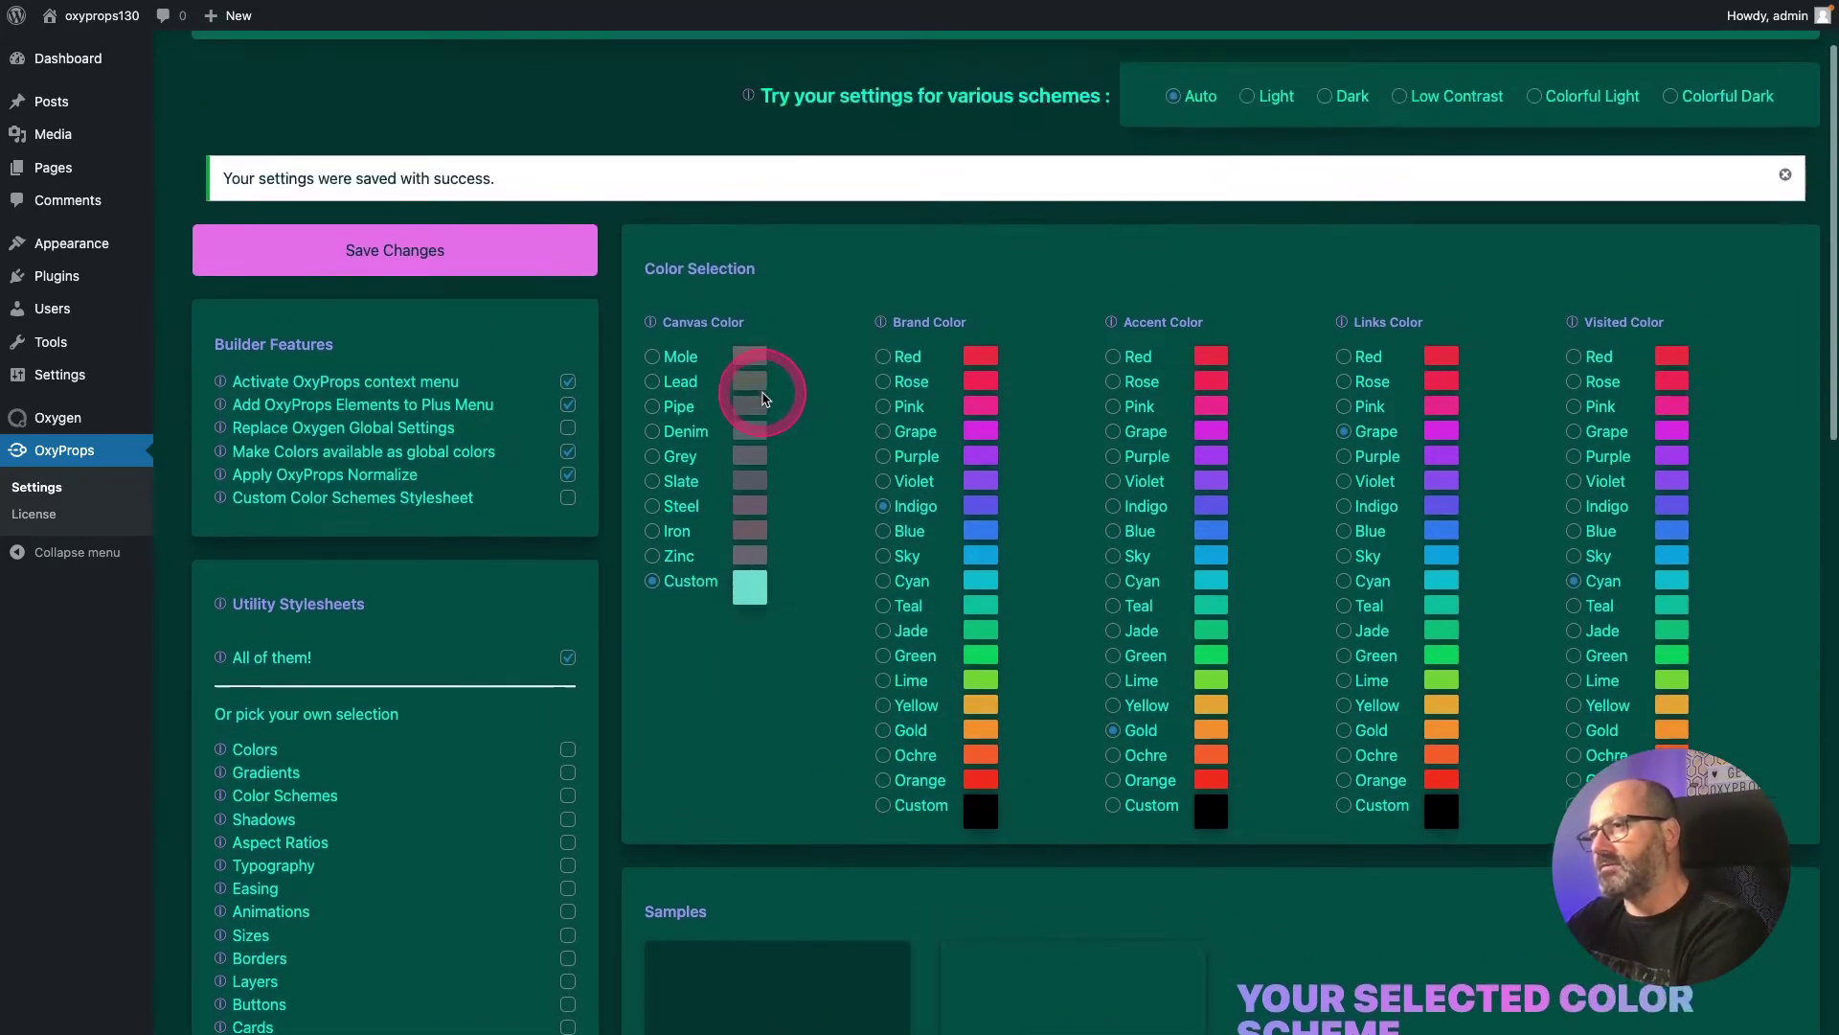
pyautogui.click(496, 285)
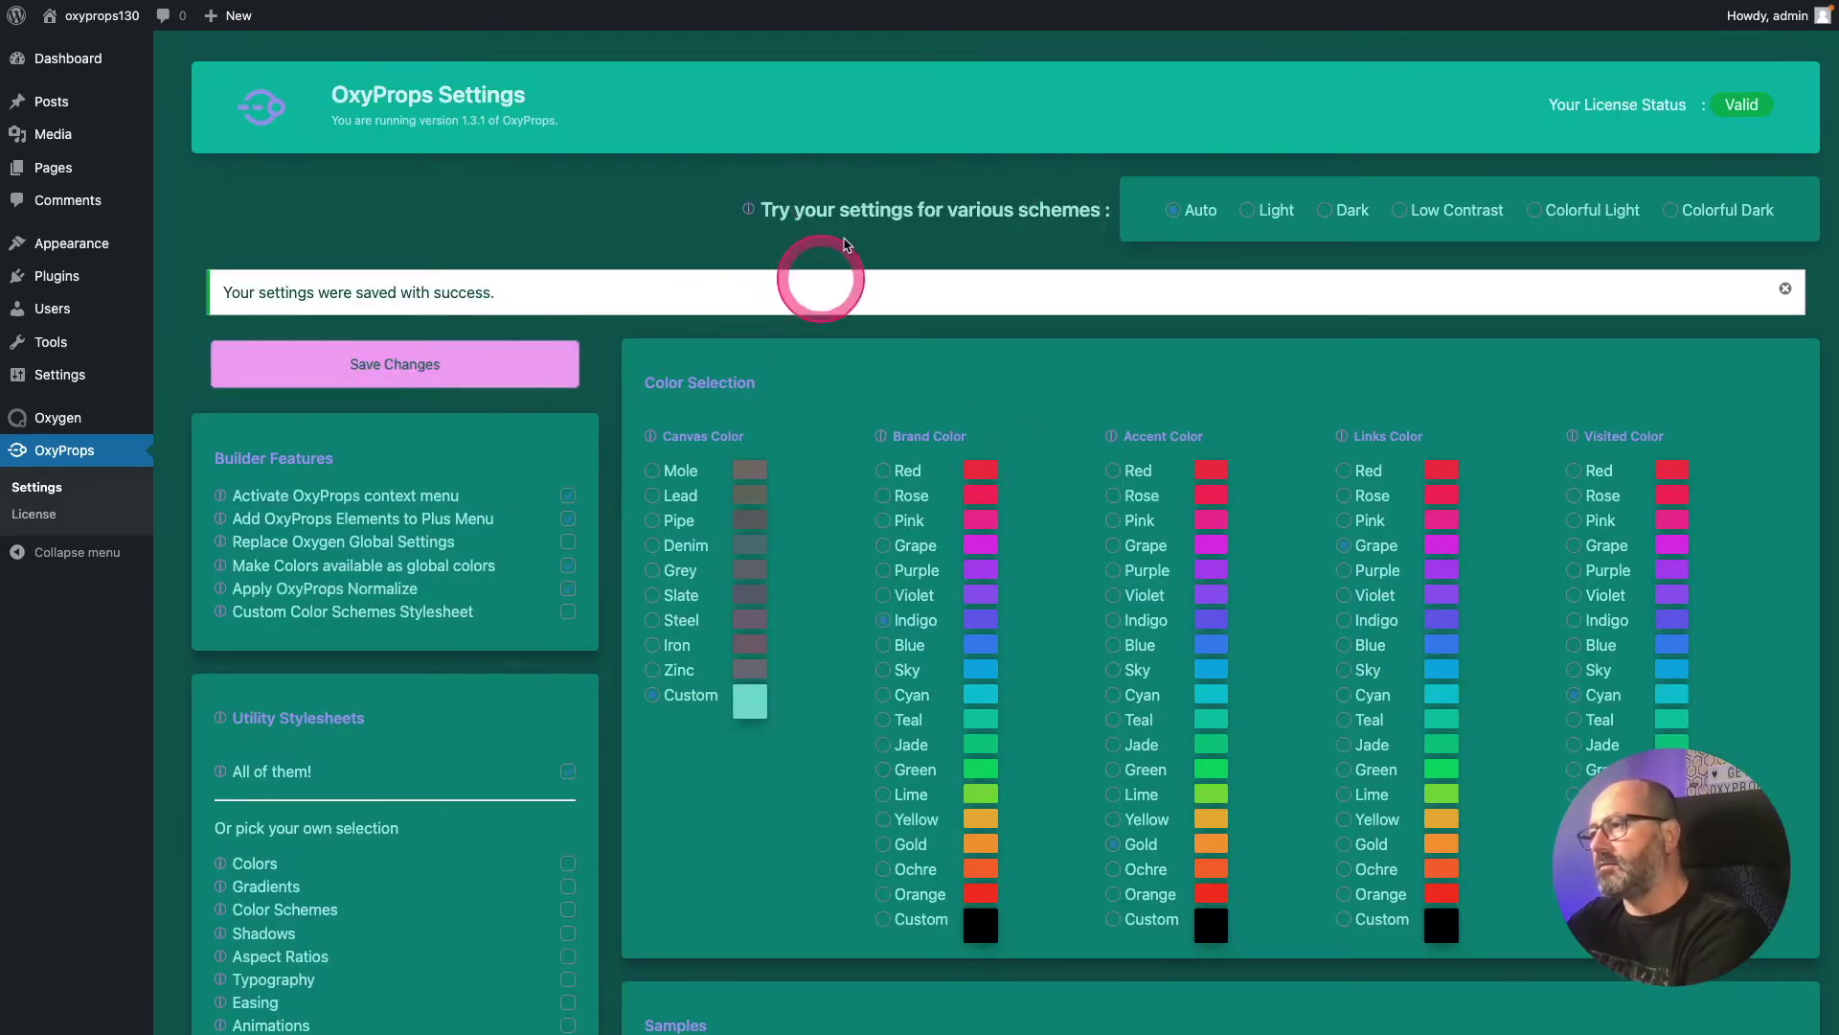
pyautogui.scroll(-15, 842, 361)
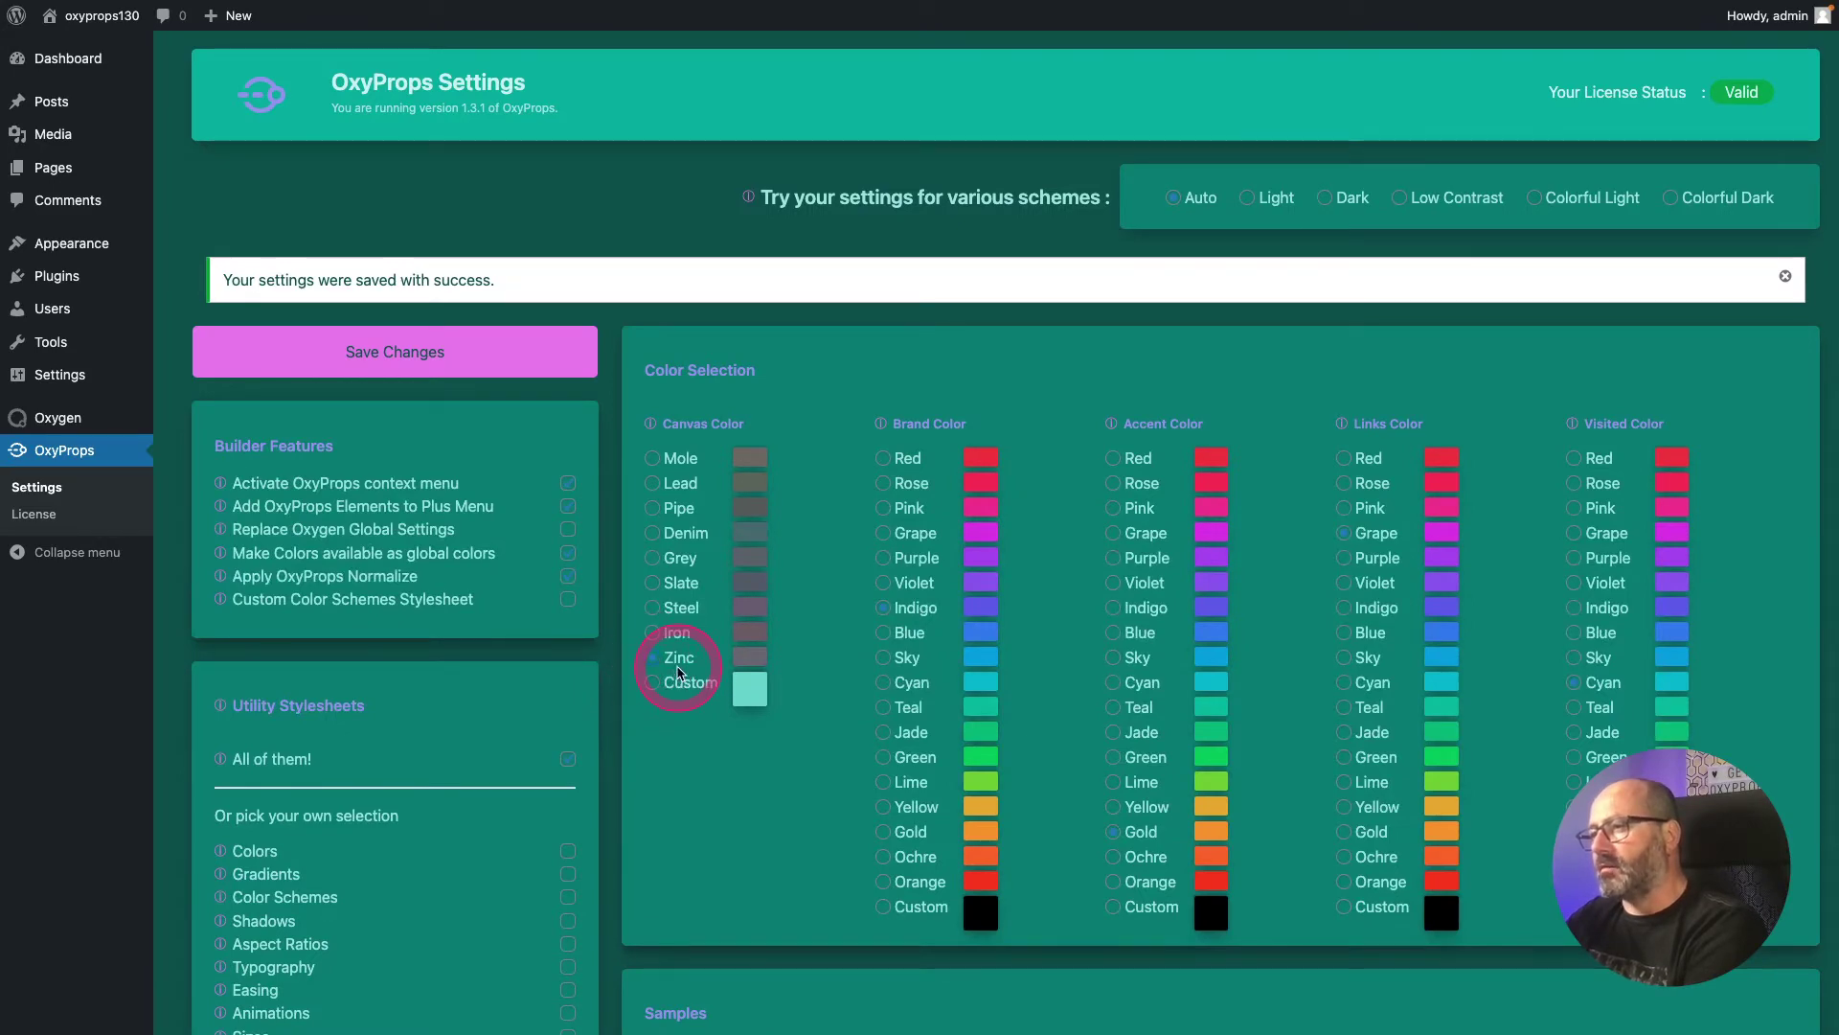
# Step: Save the OxyProps settings again and dismiss the saved notice
pyautogui.click(499, 362)
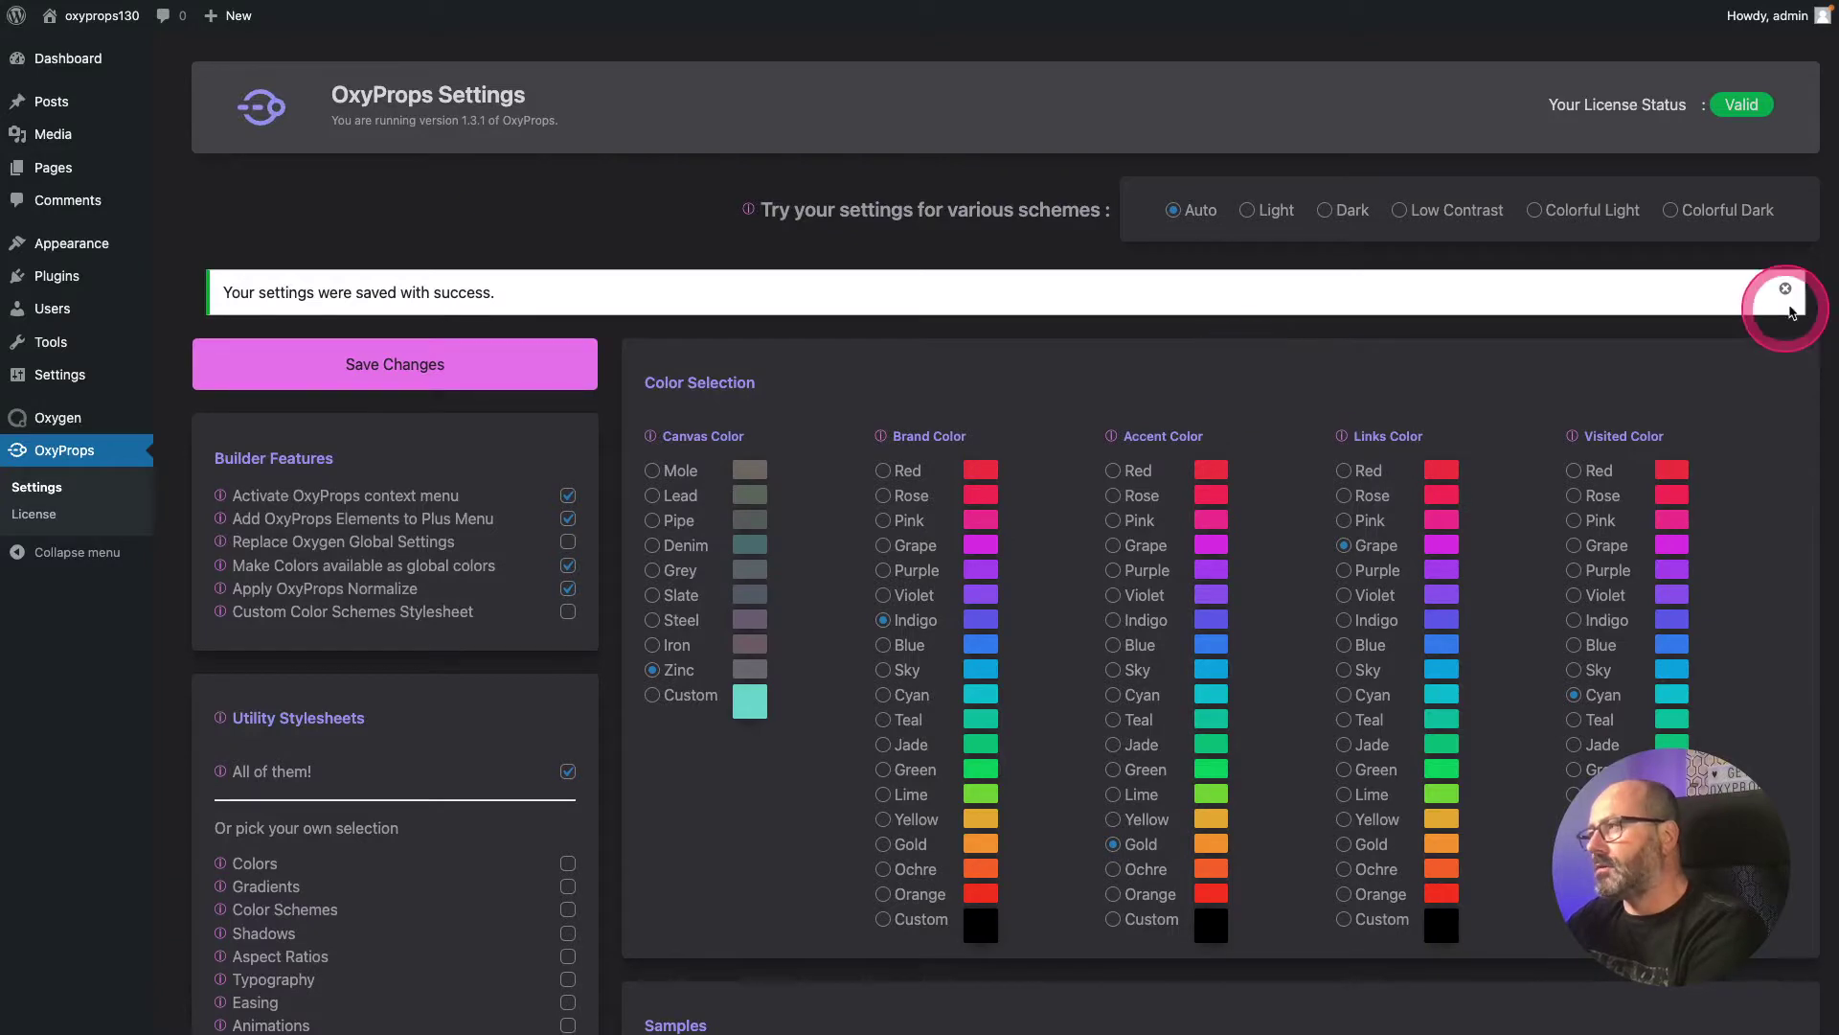
pyautogui.click(1785, 289)
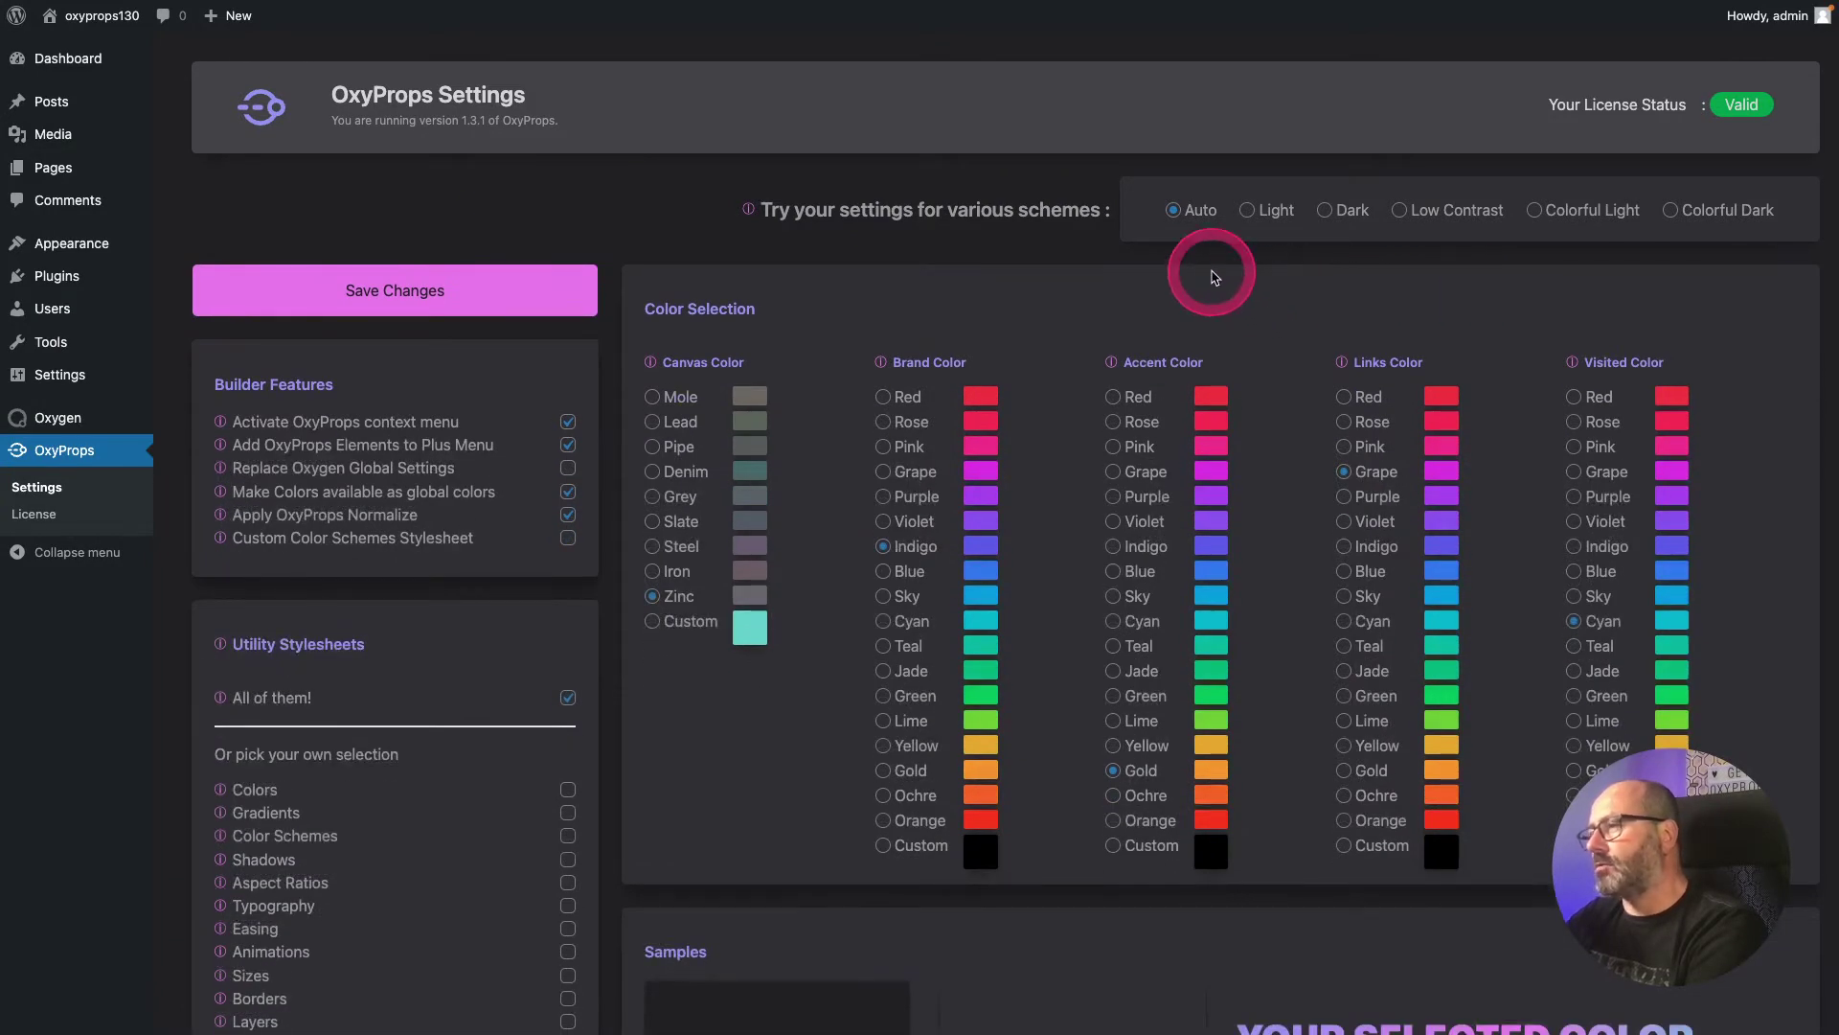
pyautogui.scroll(-2, 1215, 282)
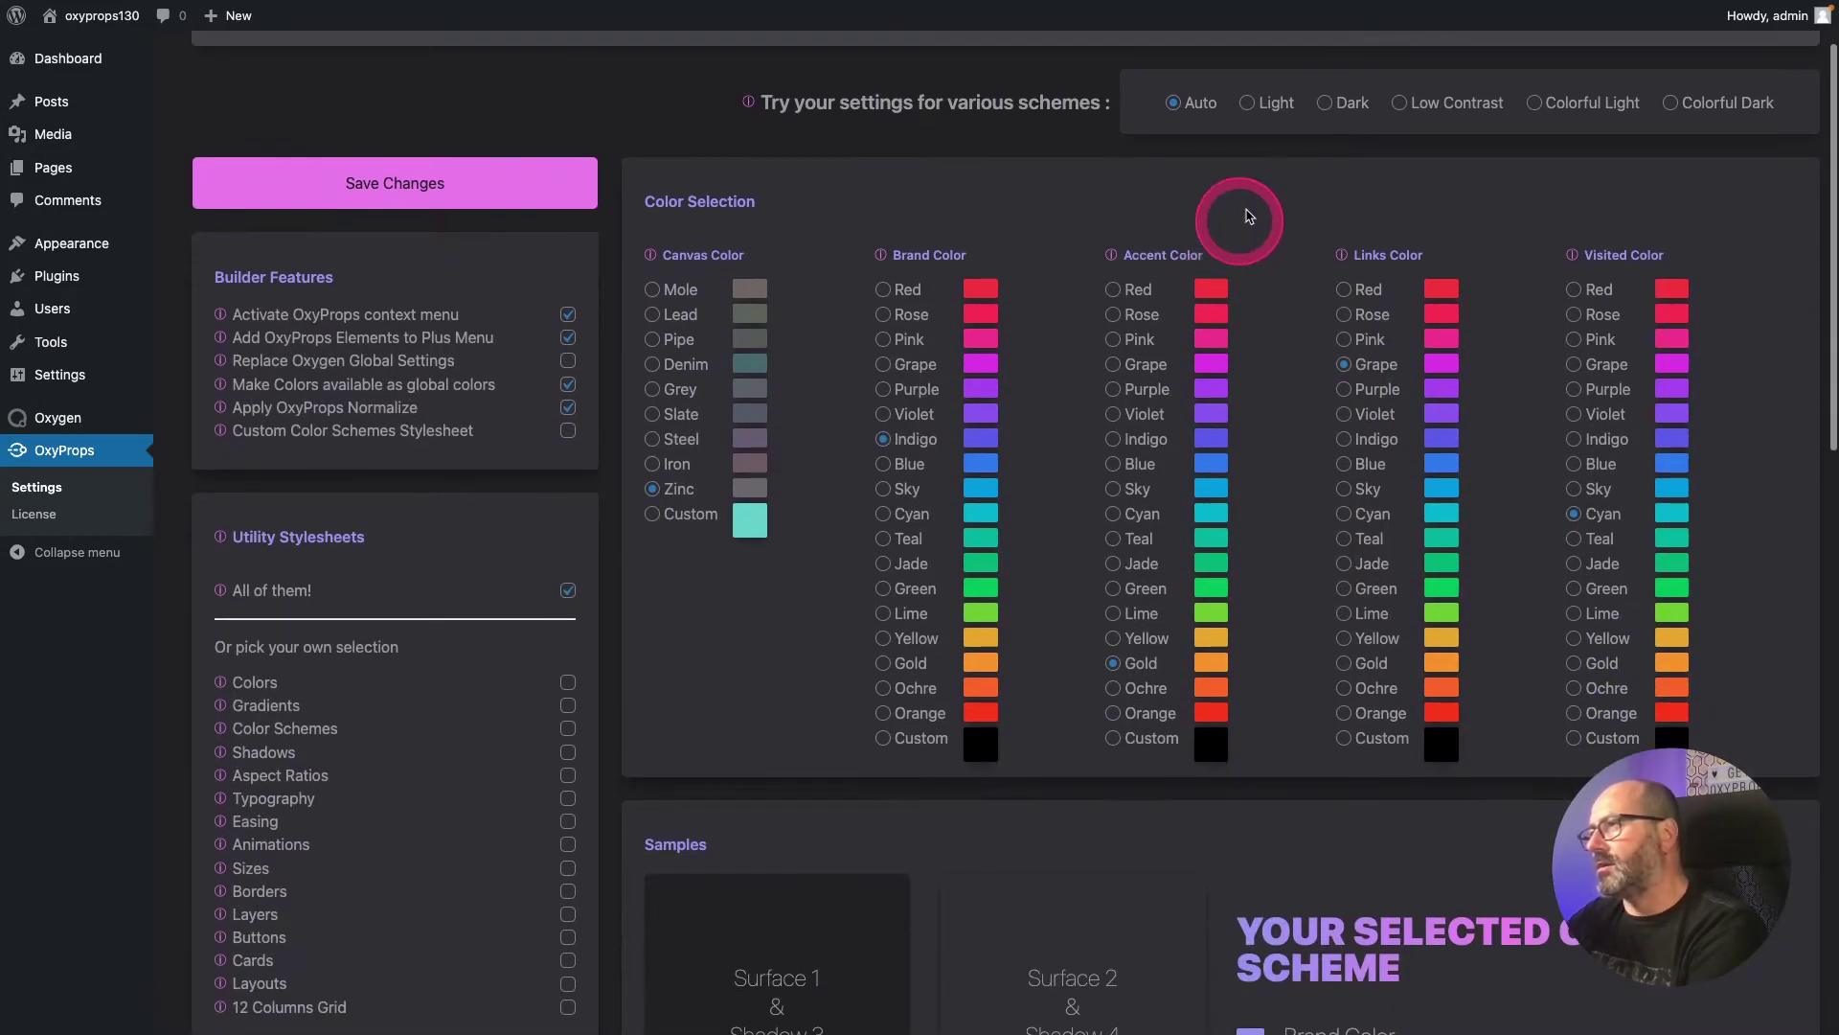
# Step: Preview the Light, Dark, Low Contrast and Colorful Light schemes, ending on Colorful Dark
pyautogui.click(1248, 103)
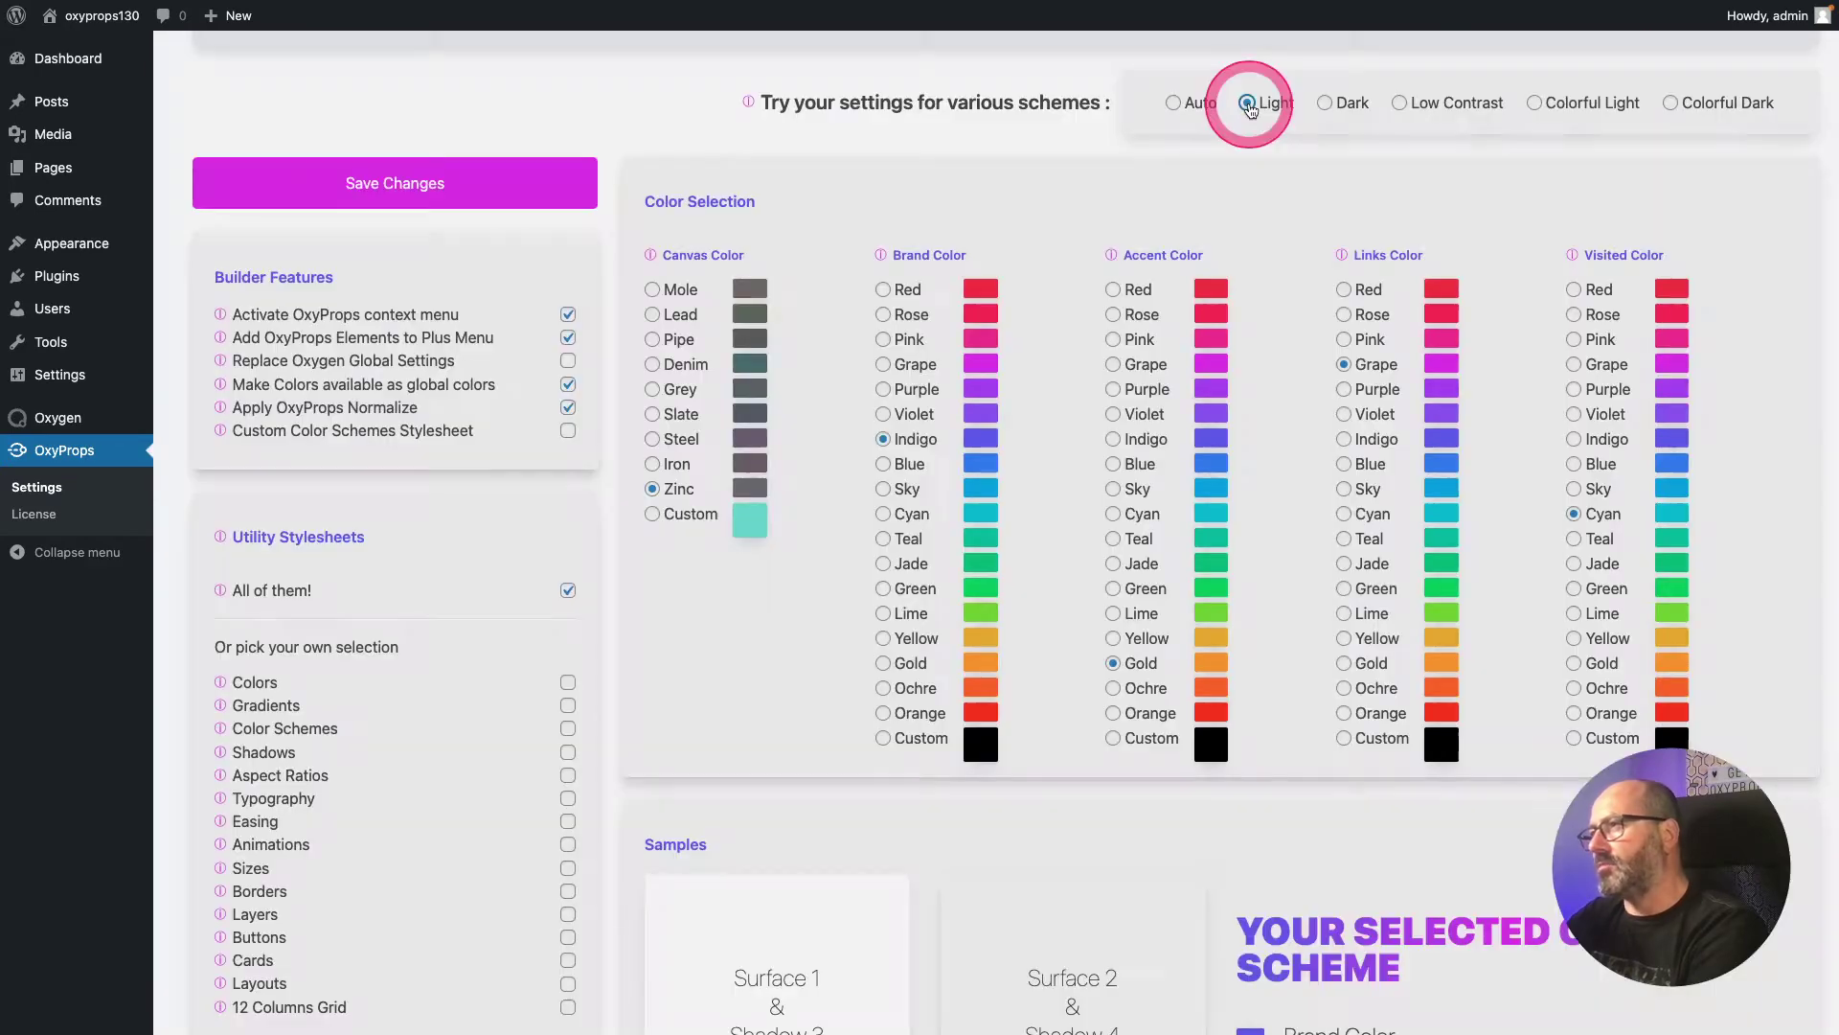
pyautogui.click(1326, 102)
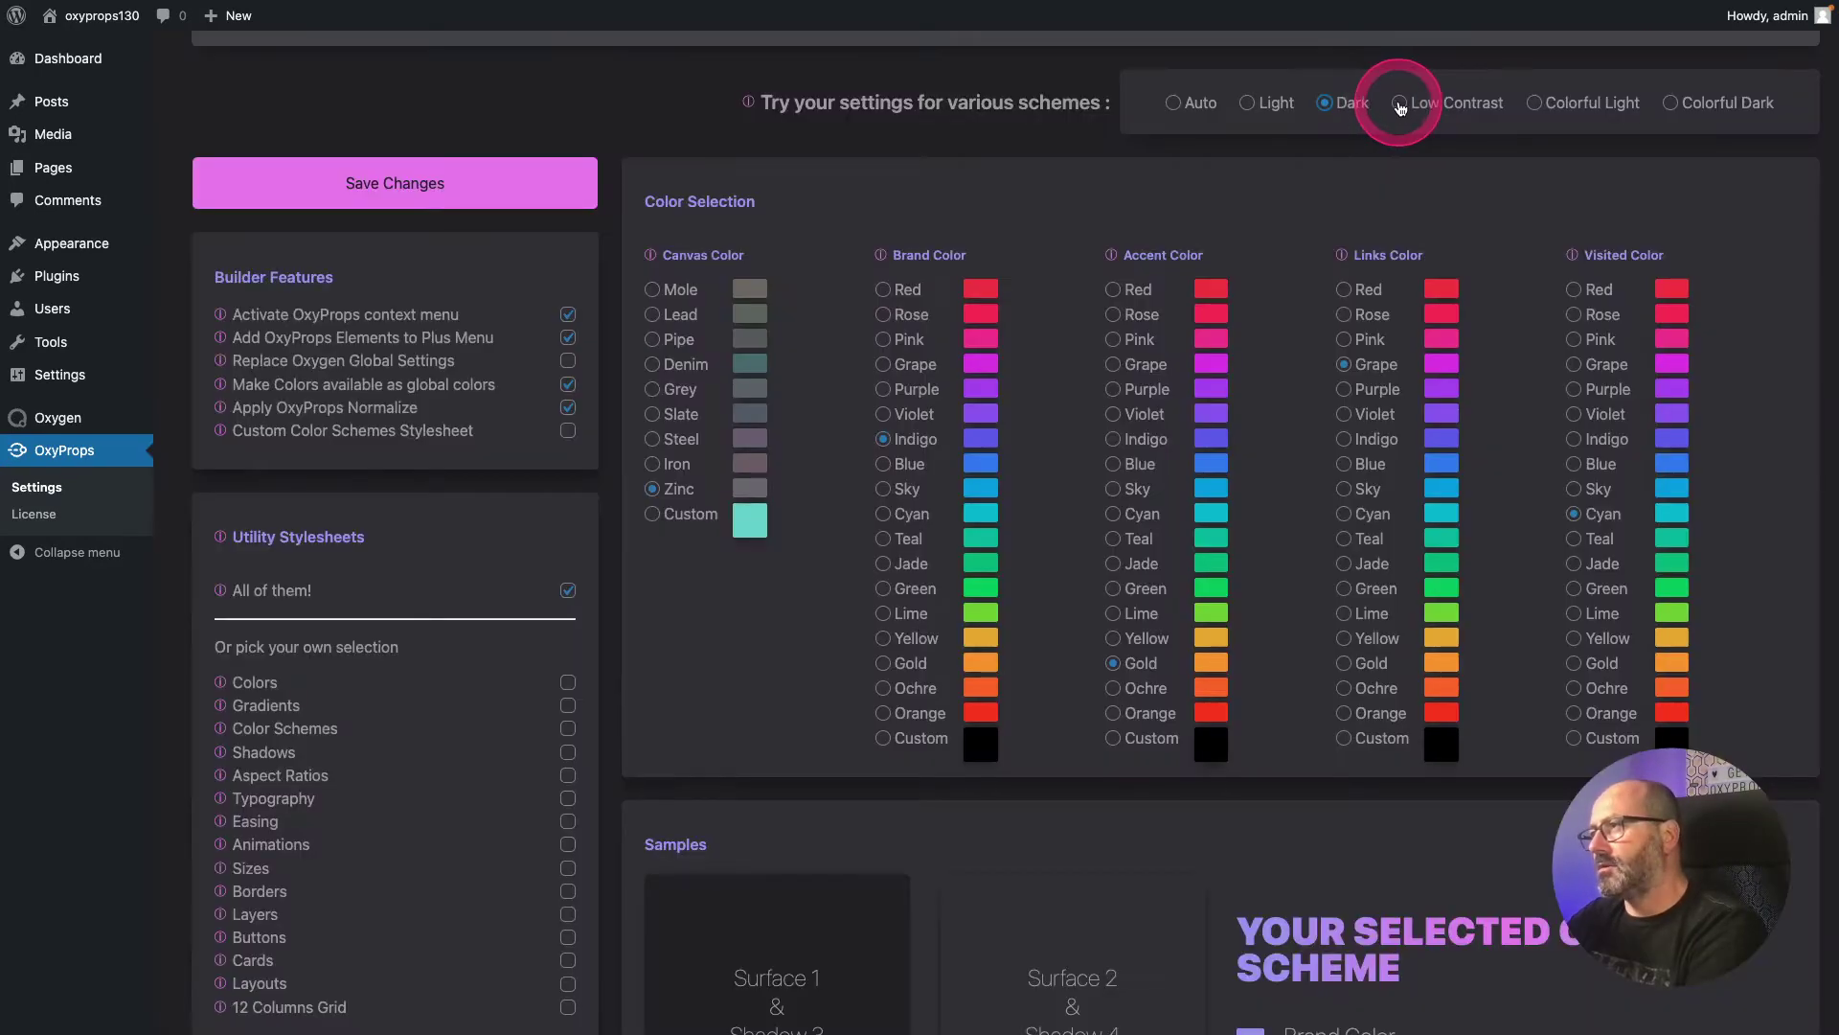
pyautogui.click(1402, 106)
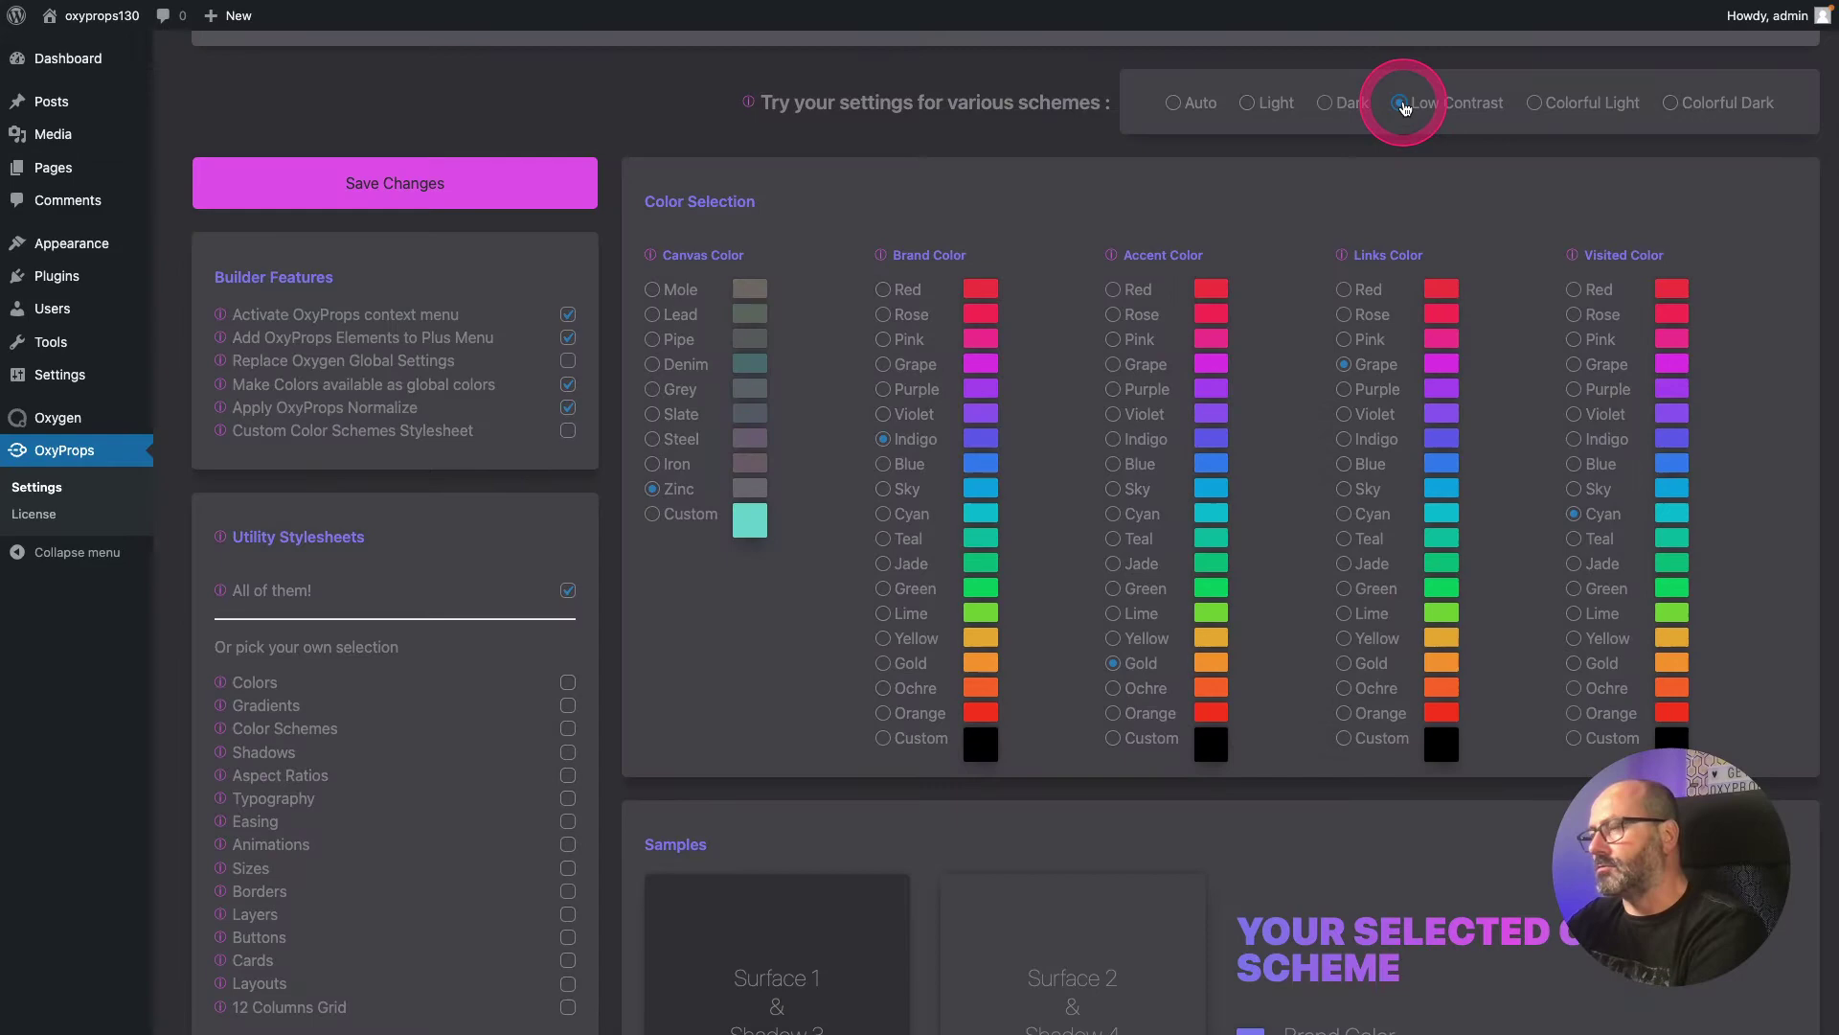
pyautogui.click(1536, 103)
pyautogui.click(1671, 105)
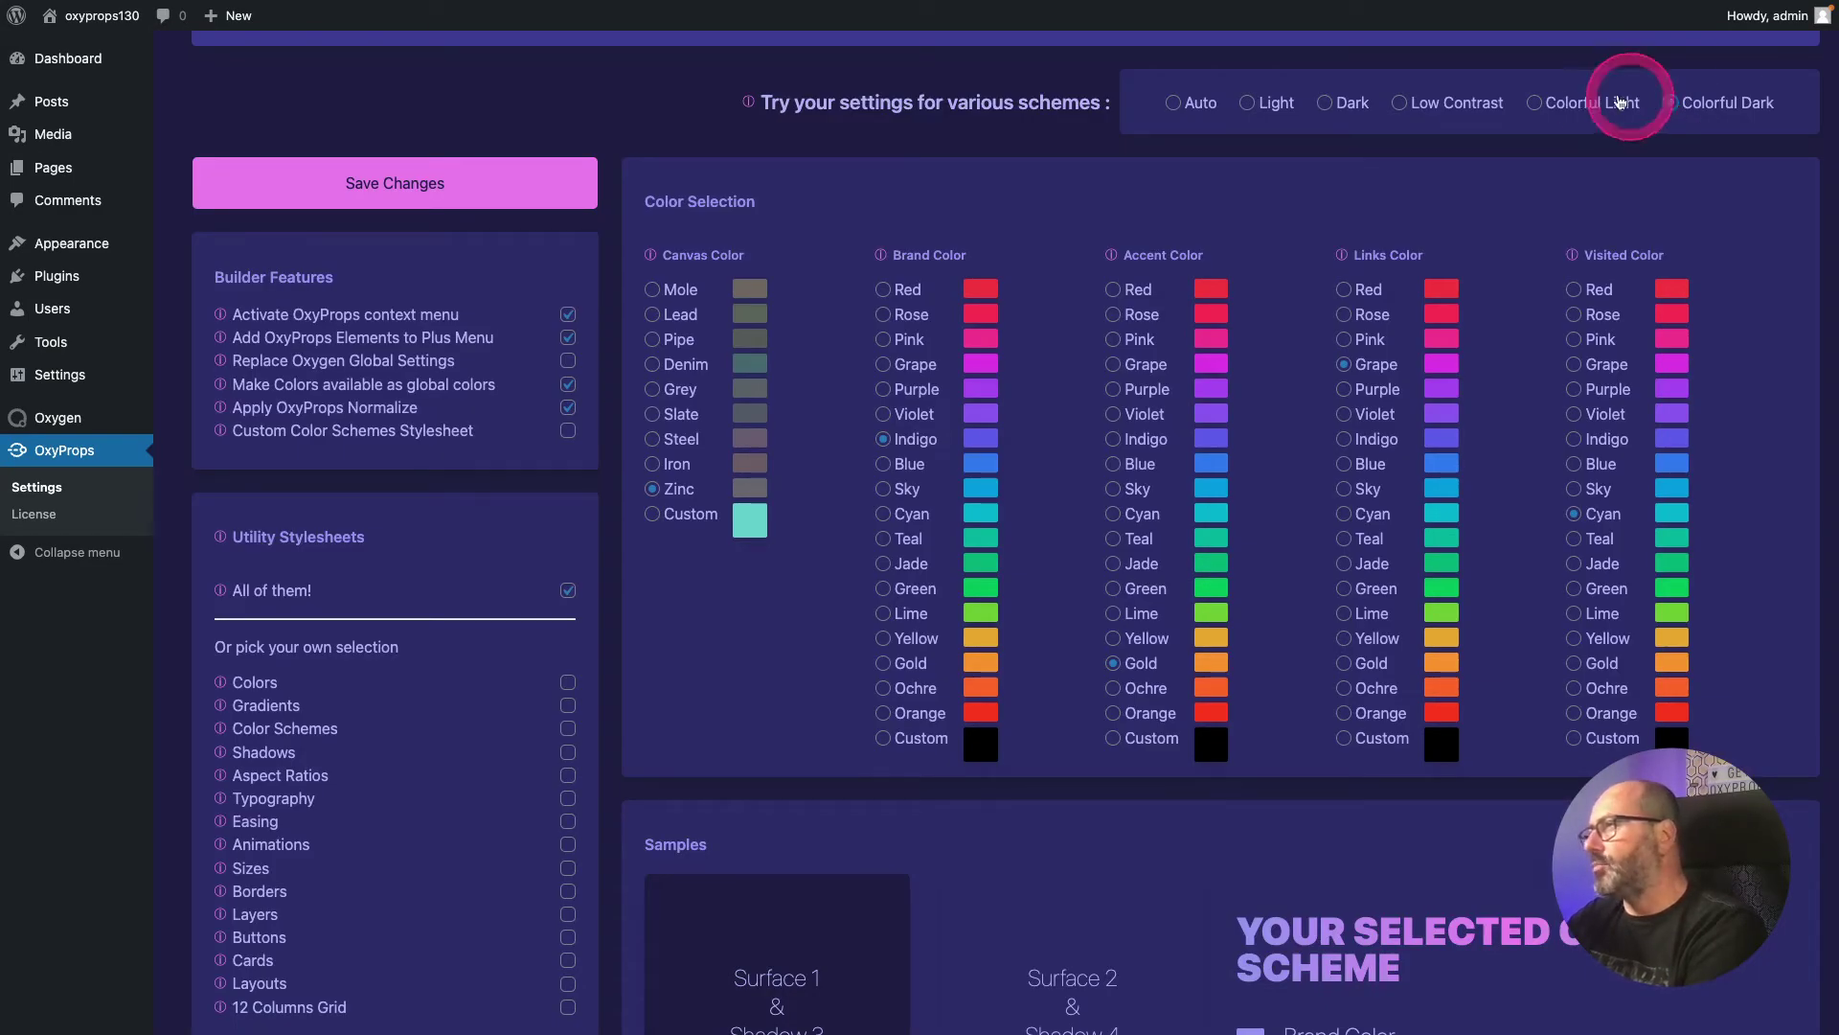
pyautogui.click(1539, 106)
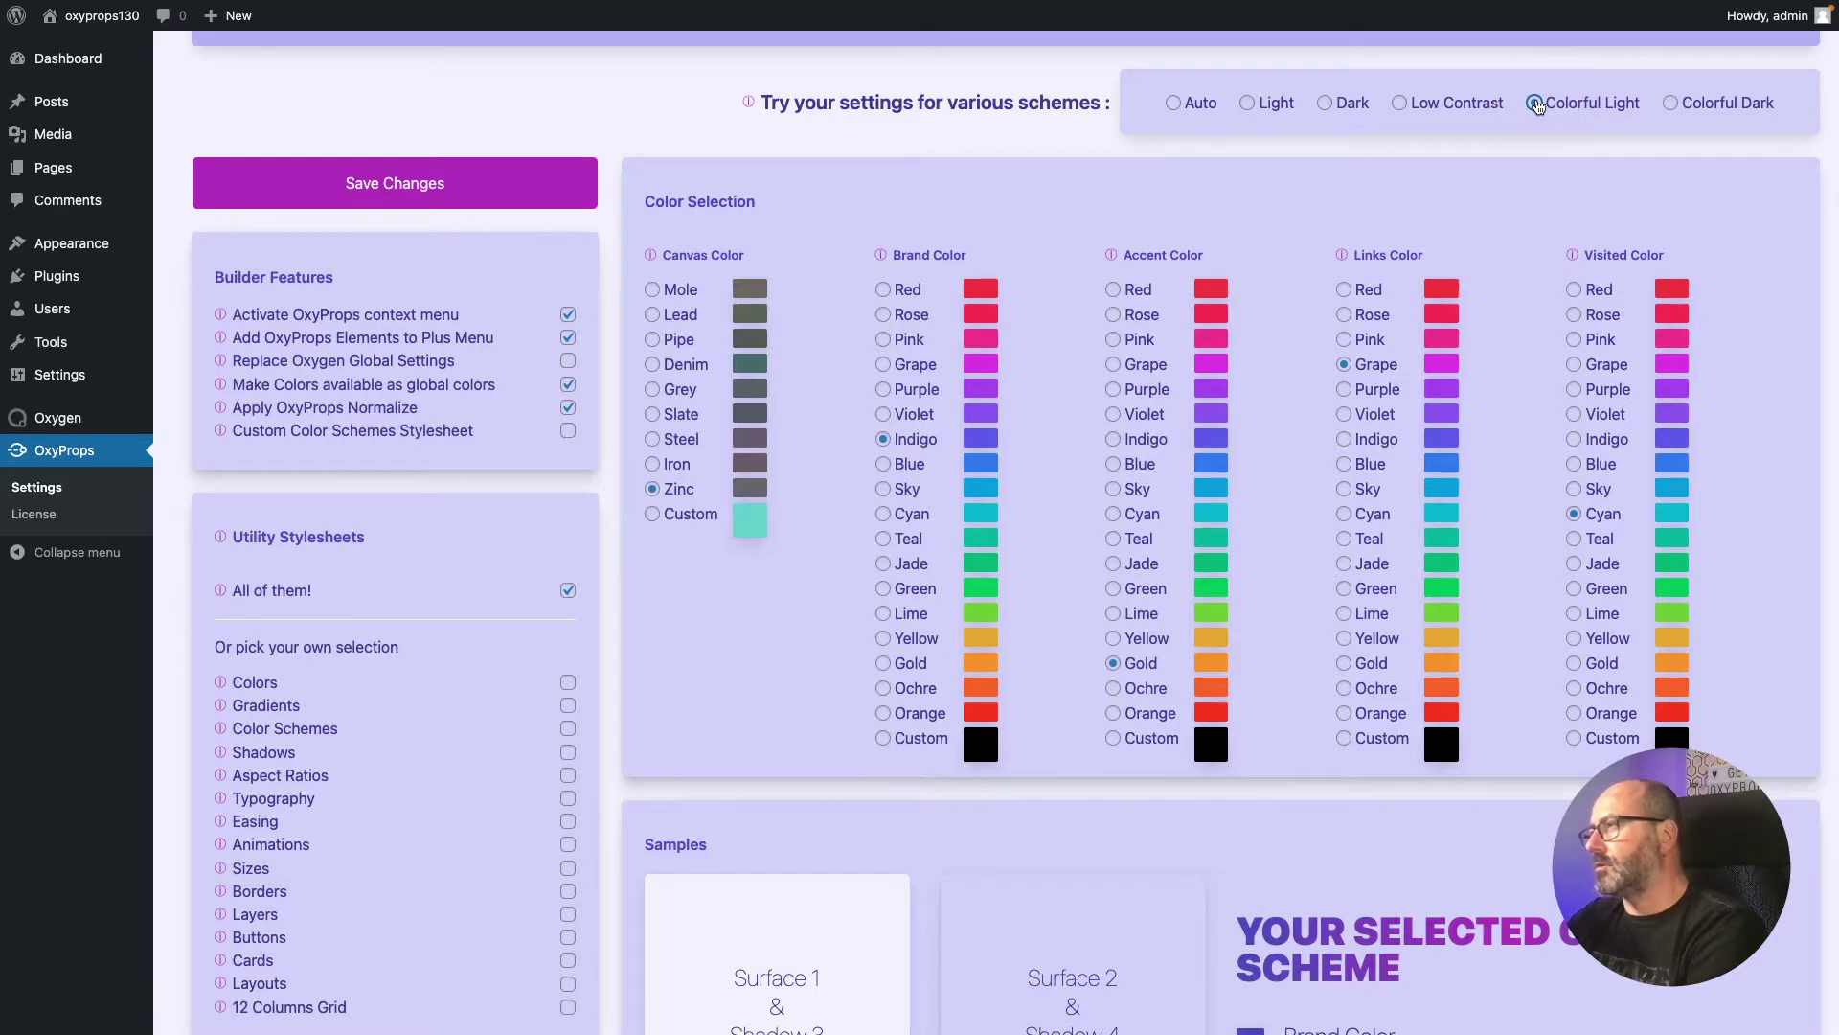
pyautogui.click(1662, 107)
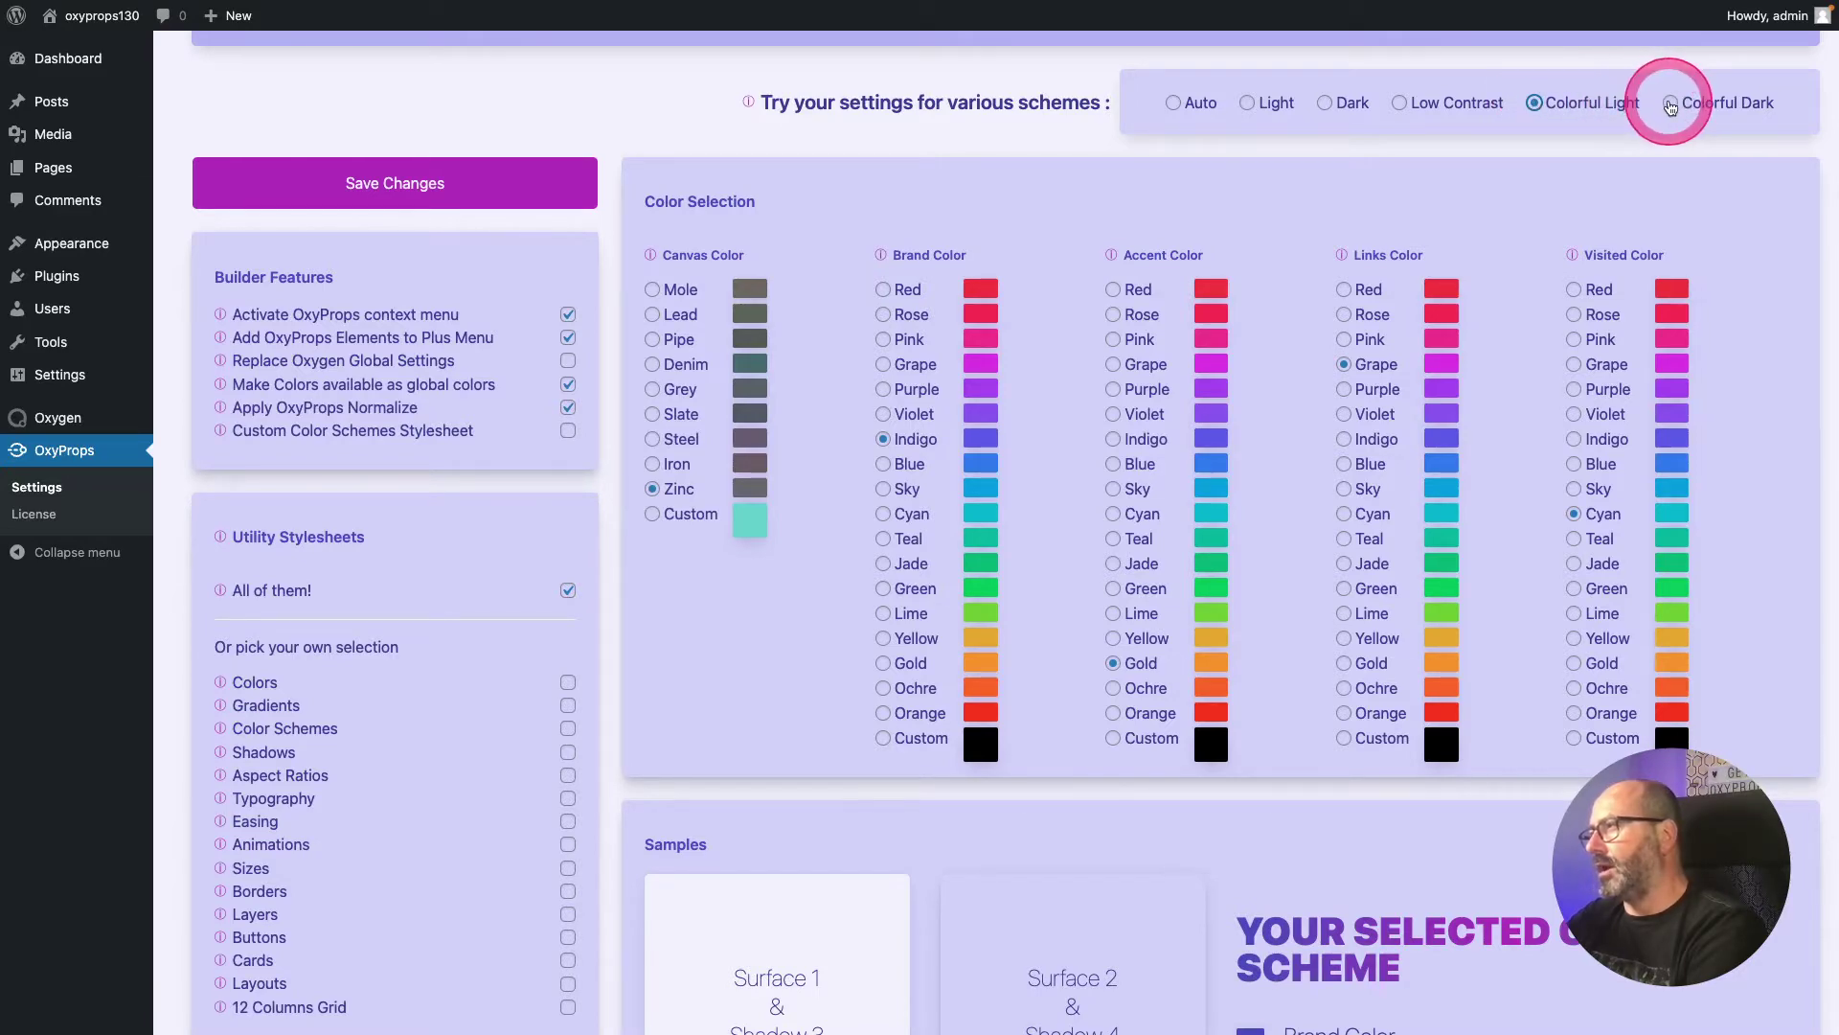
pyautogui.click(1671, 107)
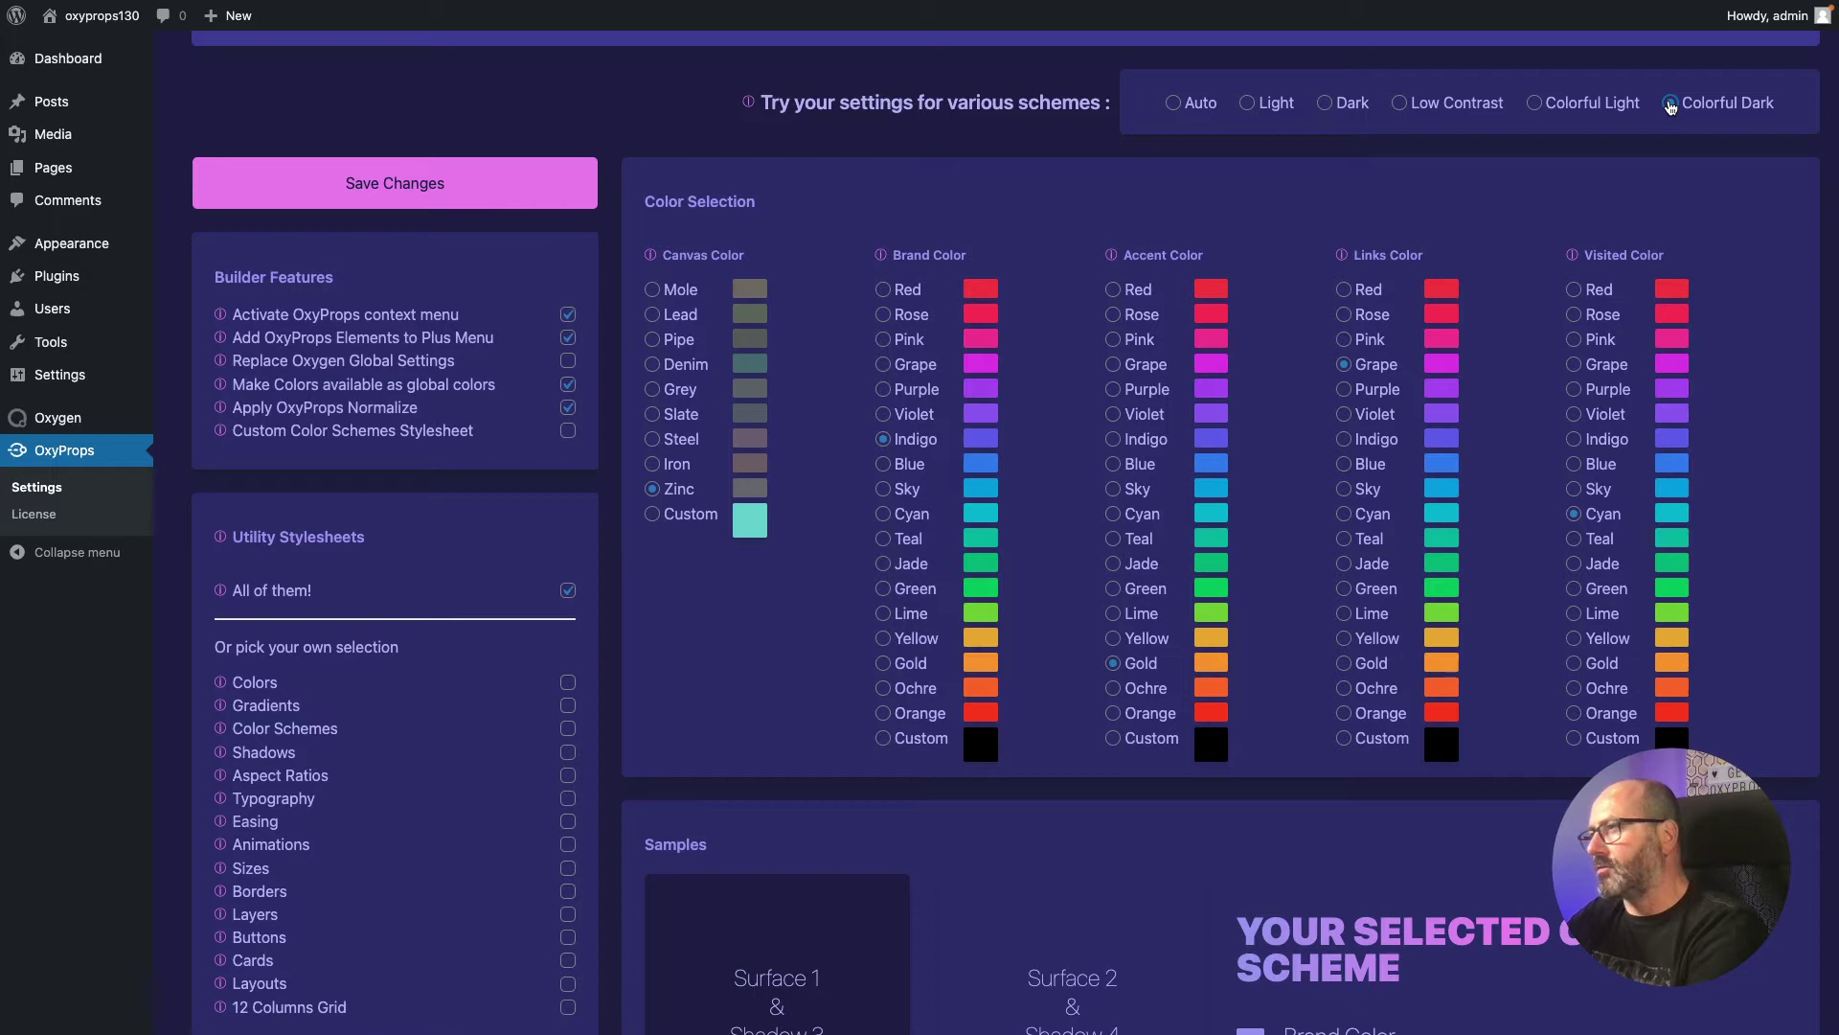
pyautogui.moveTo(1671, 107); pyautogui.dragTo(1759, 111)
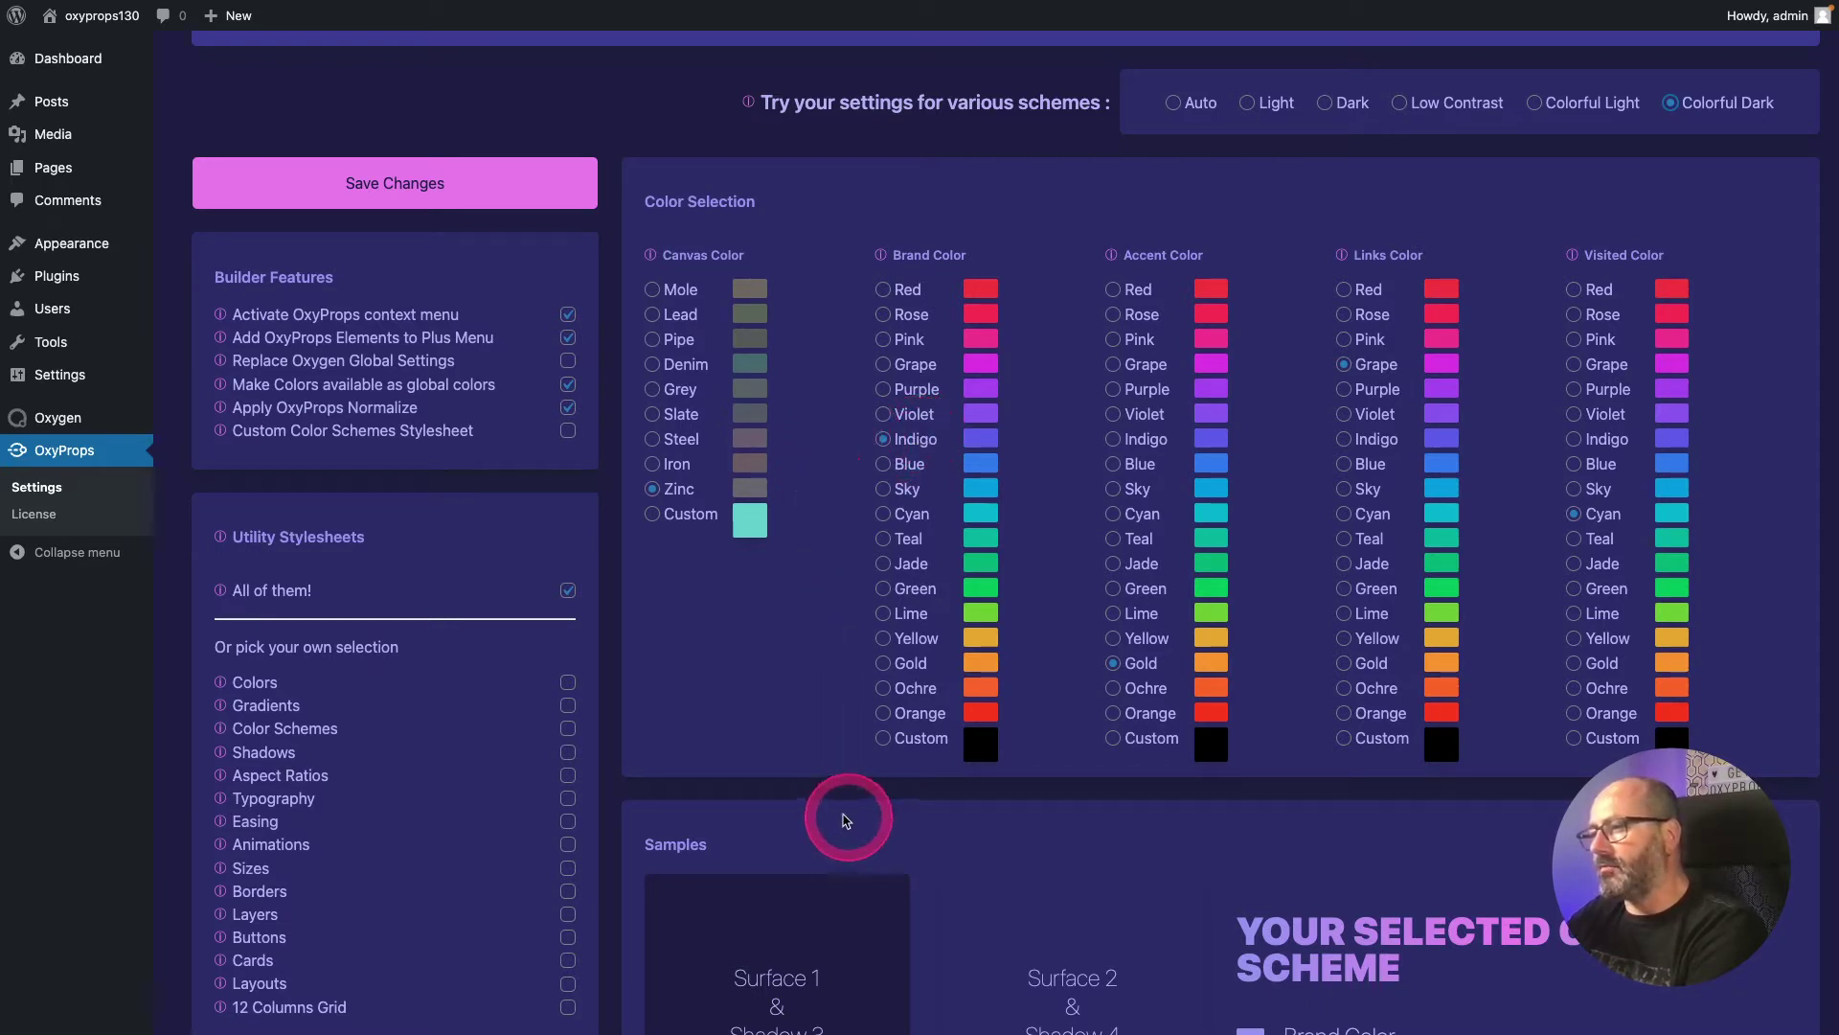
# Step: Look over the Colorful Dark samples and swatches, then return to the top
pyautogui.scroll(-5, 792, 862)
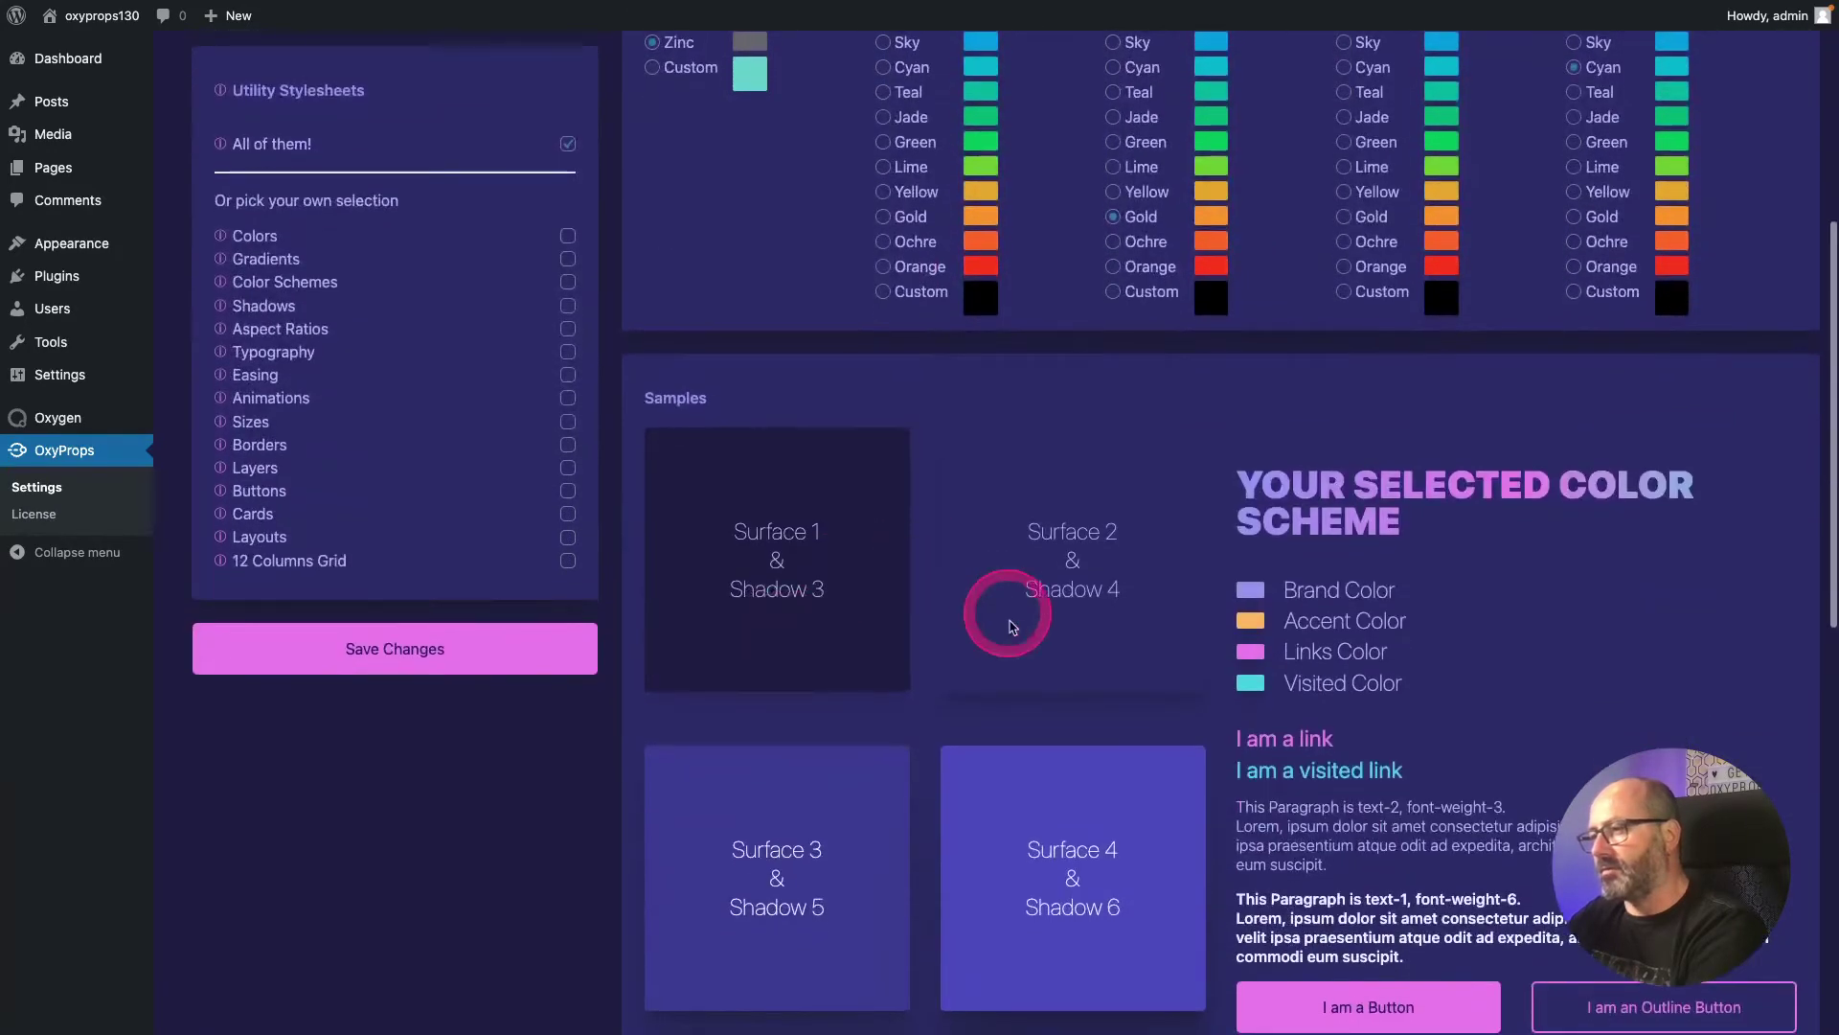
pyautogui.scroll(-4, 1012, 627)
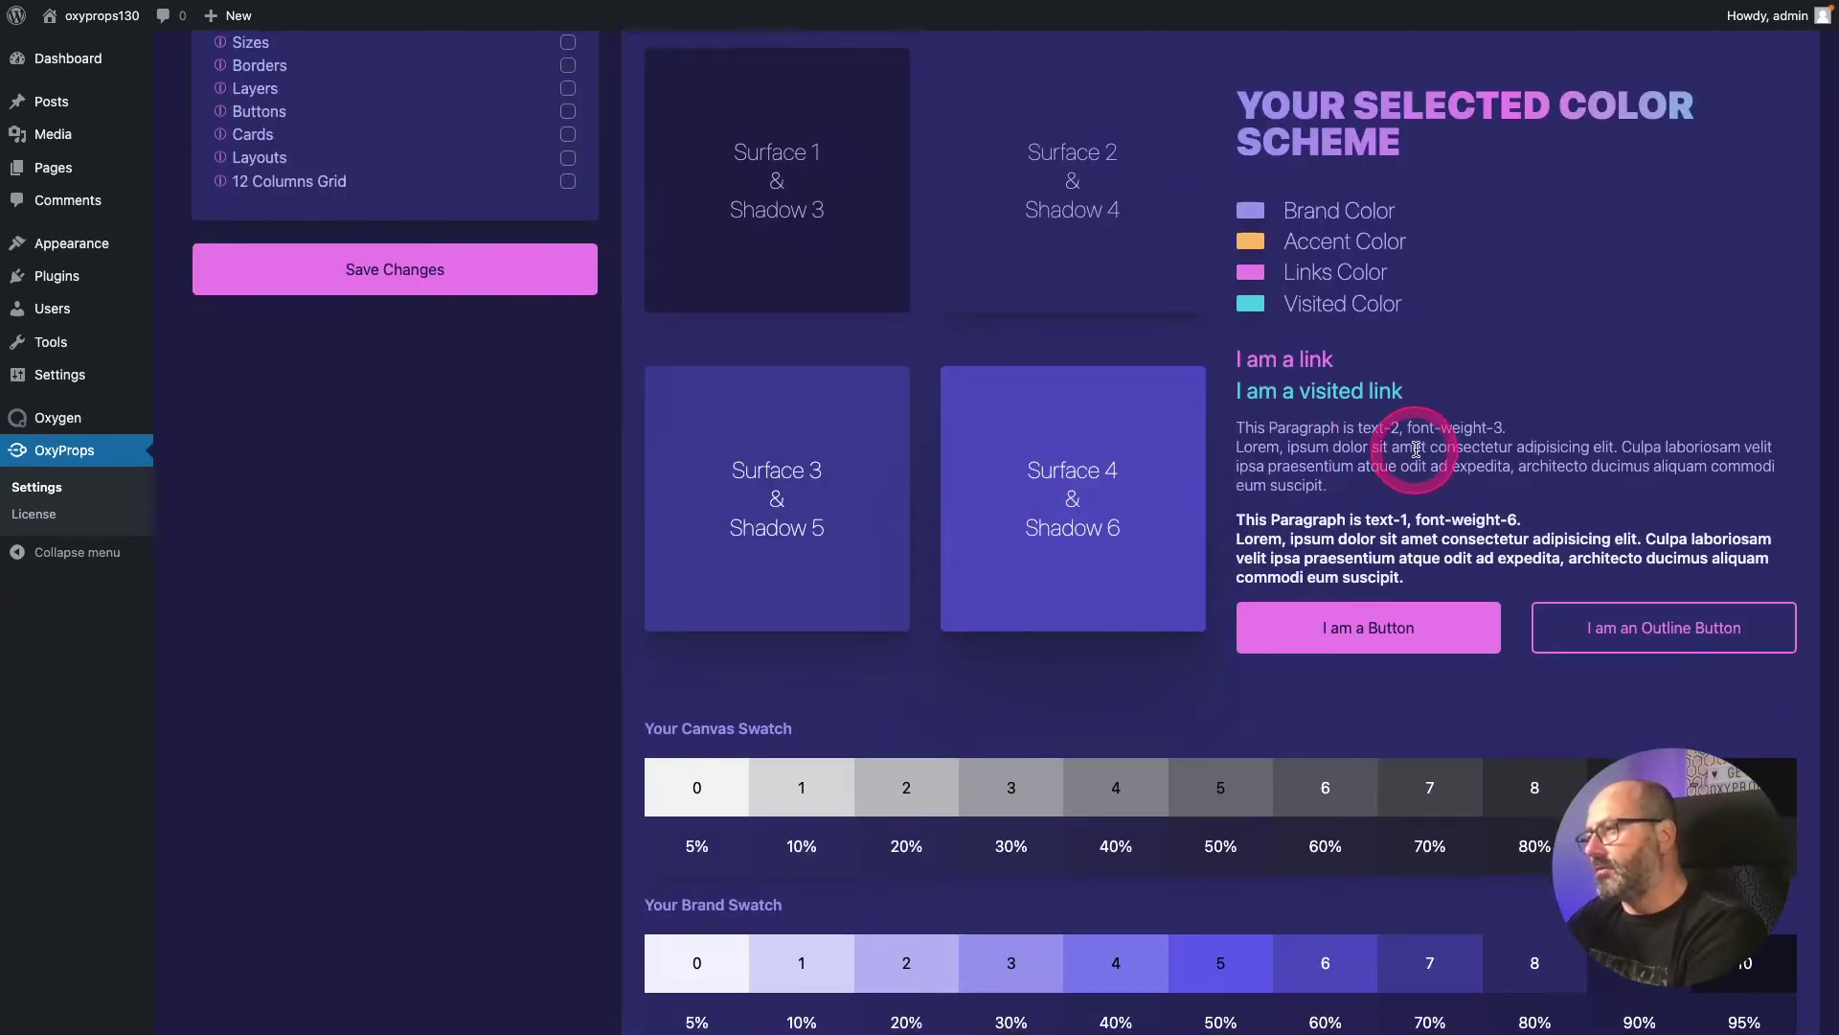
pyautogui.moveTo(1323, 447); pyautogui.dragTo(1409, 442)
pyautogui.moveTo(1328, 519); pyautogui.dragTo(1337, 521)
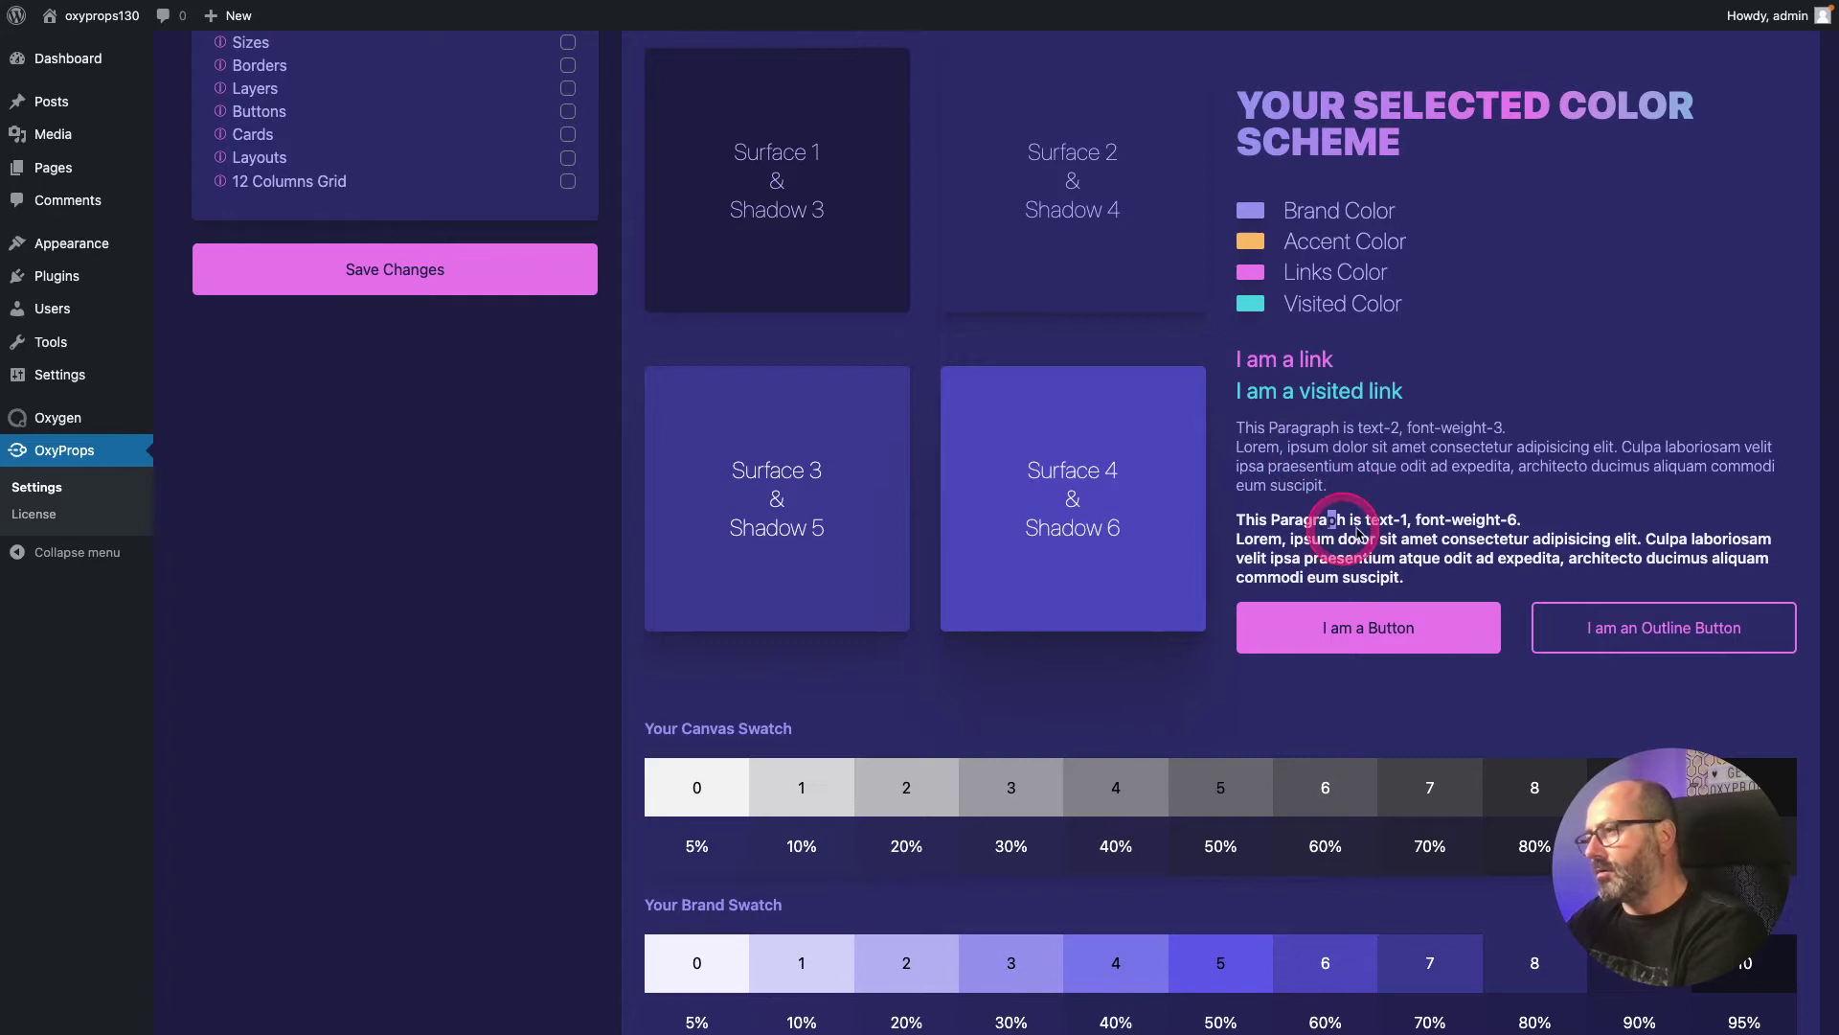
pyautogui.scroll(10, 1351, 527)
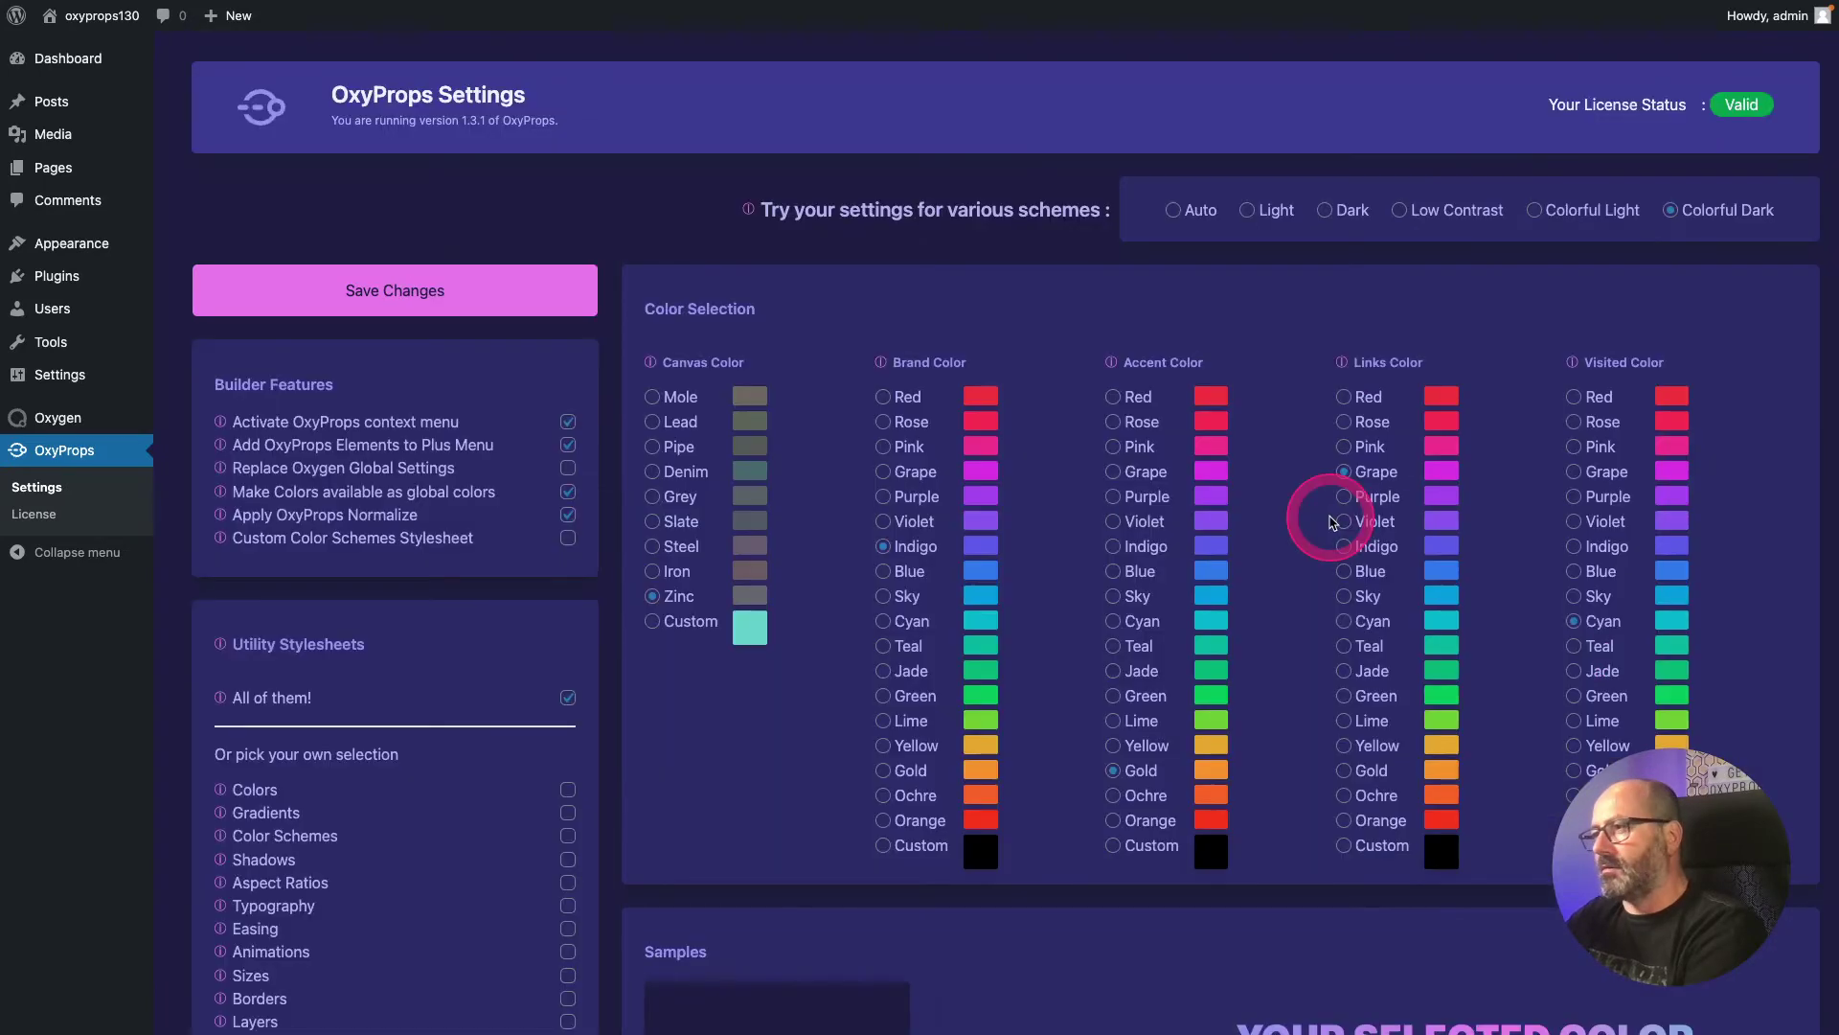
# Step: Enable the Replace Oxygen Global Settings and Custom Color Schemes Stylesheet builder features, then save
pyautogui.click(569, 471)
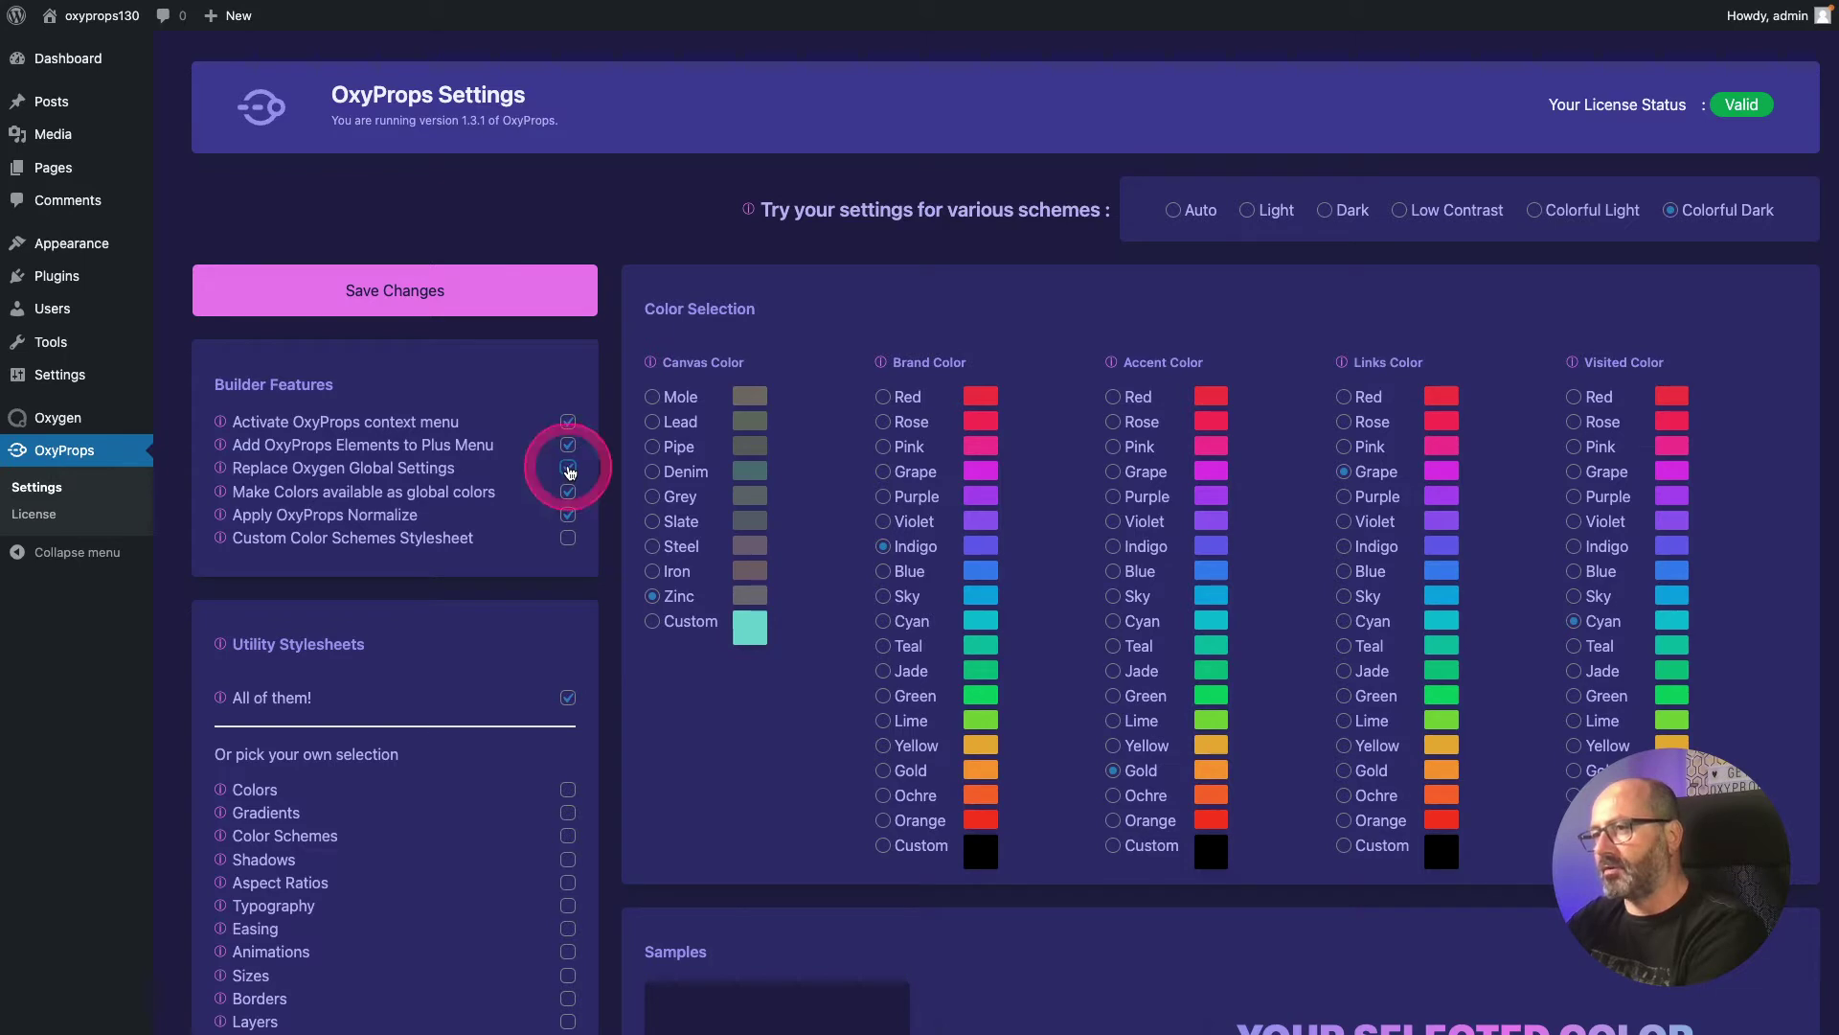
pyautogui.moveTo(569, 471); pyautogui.dragTo(305, 469)
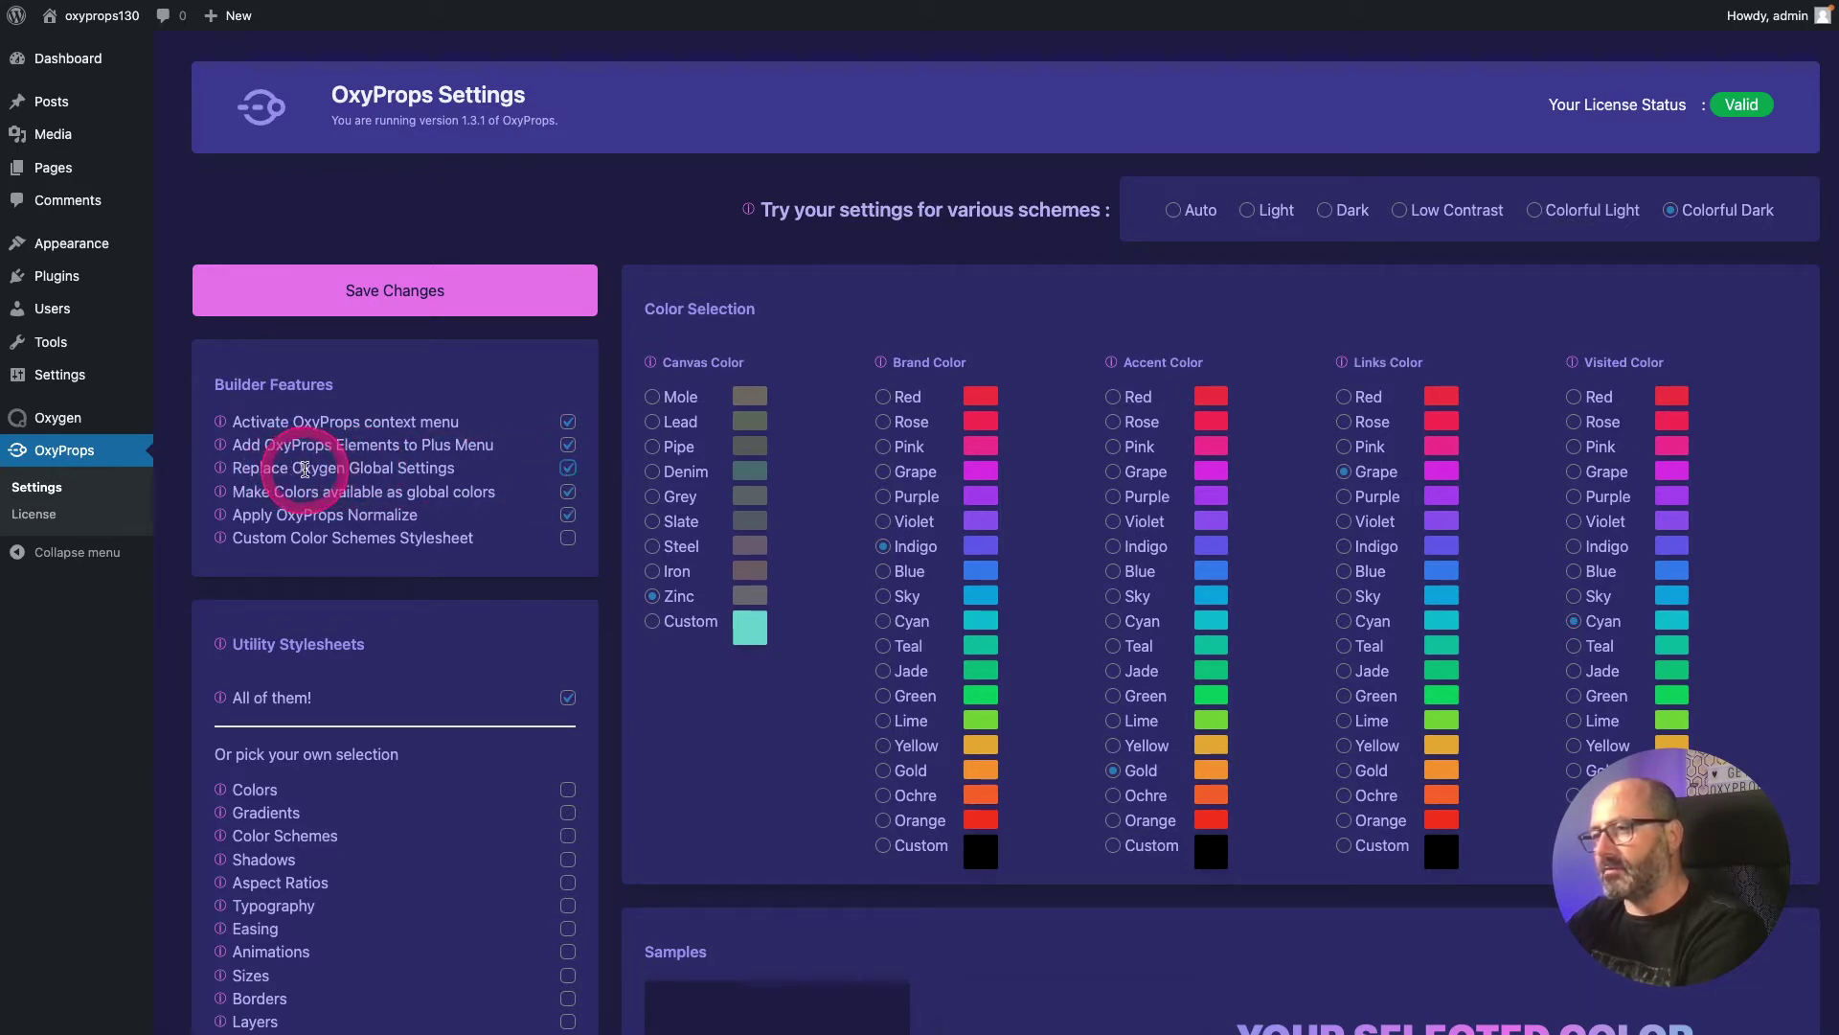
pyautogui.click(406, 541)
pyautogui.click(427, 290)
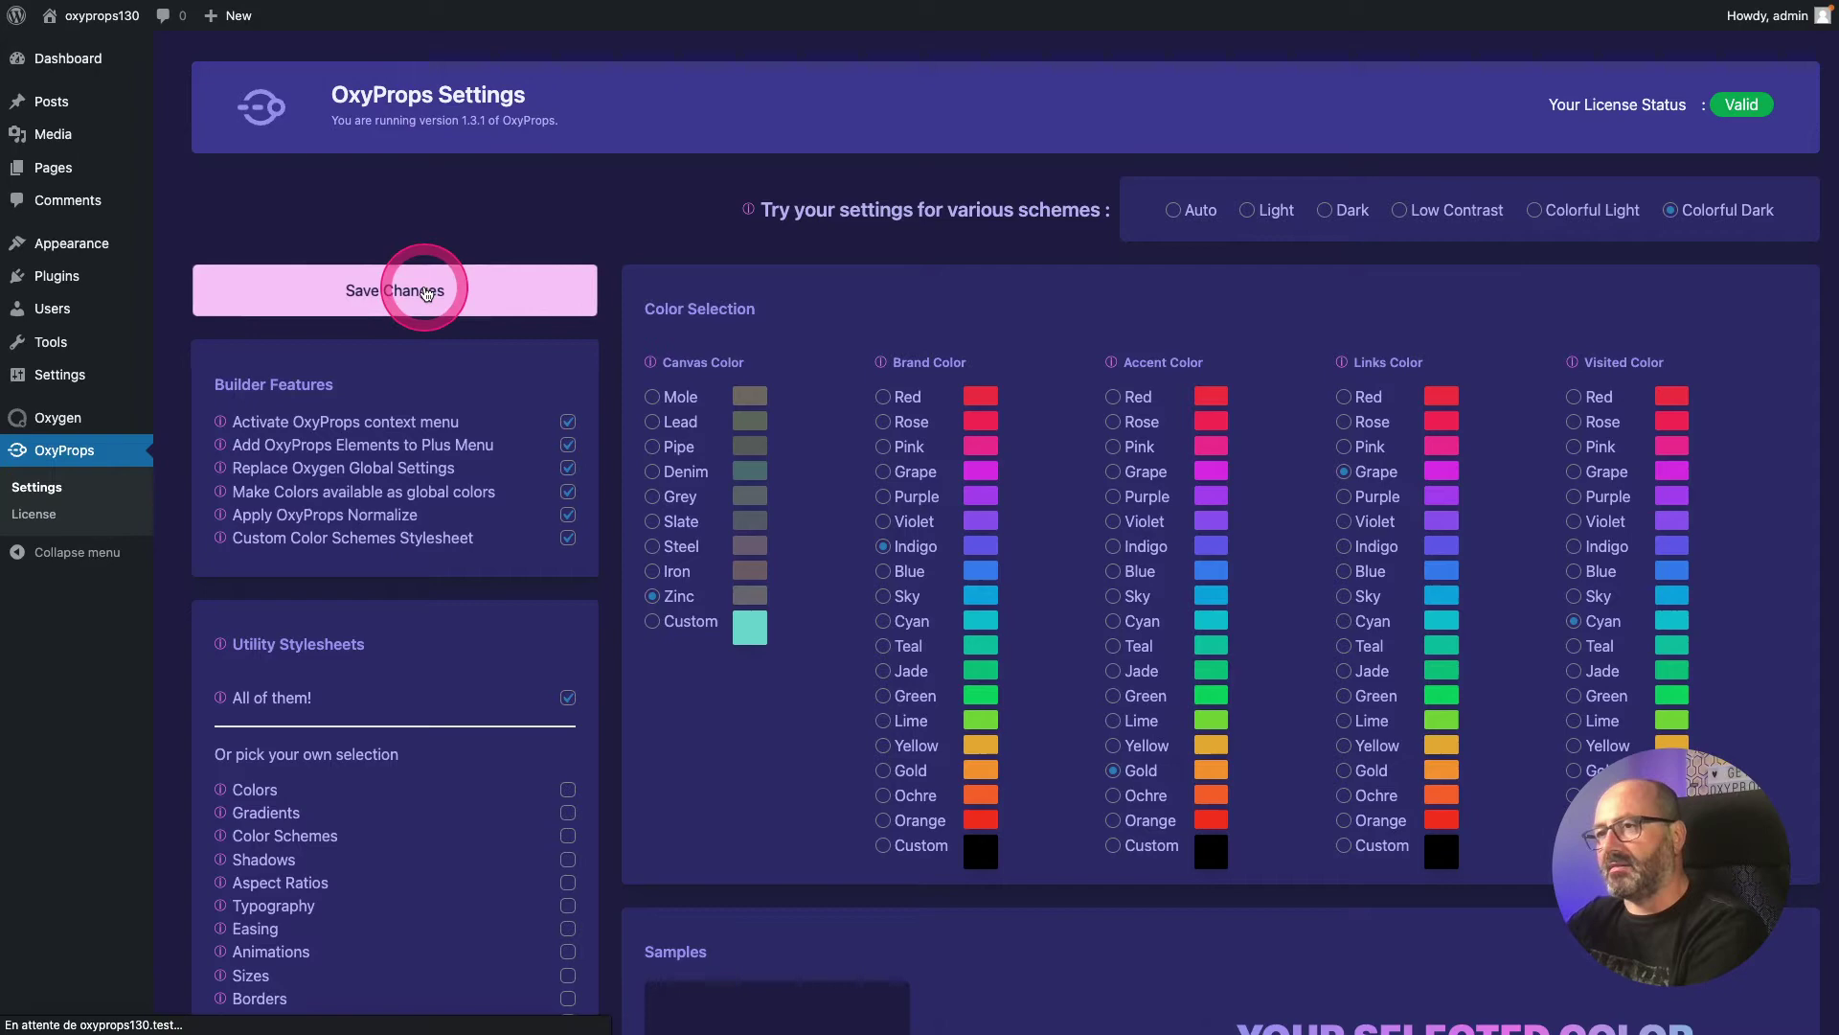
# Step: Add a new page and open it blank with Edit with Oxygen
pyautogui.moveTo(144, 170)
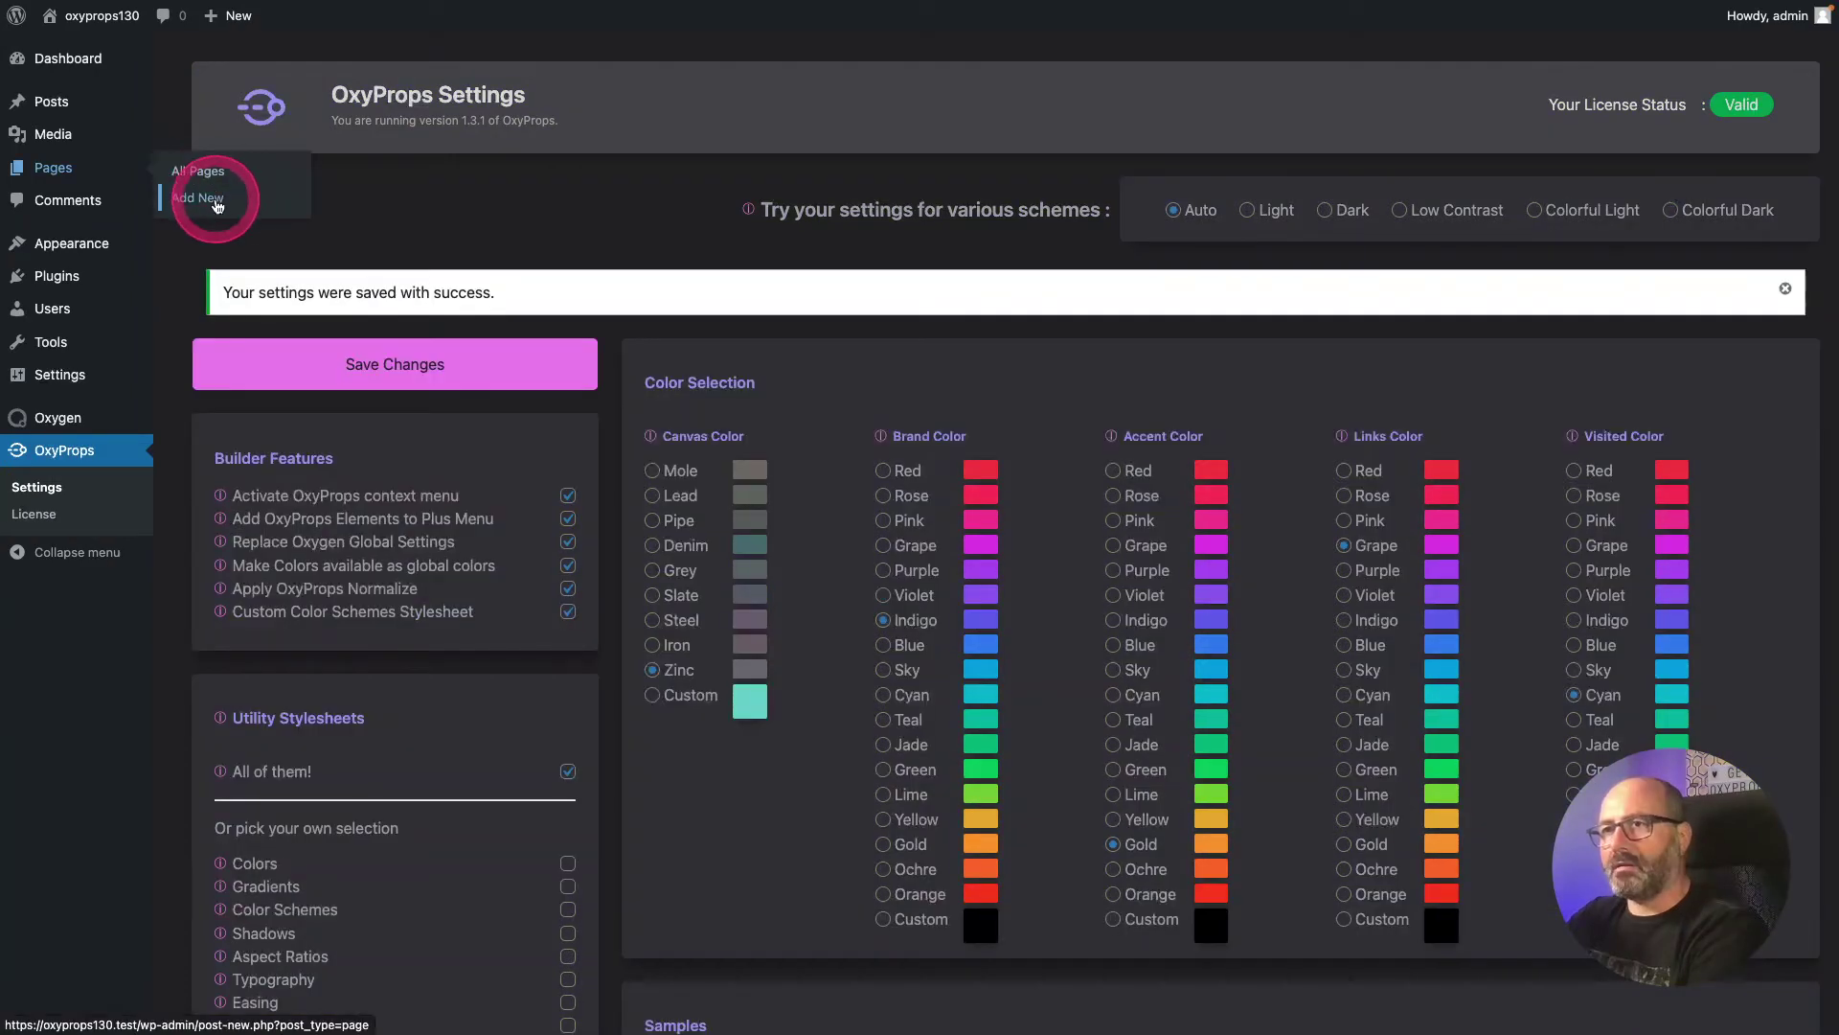
pyautogui.click(771, 786)
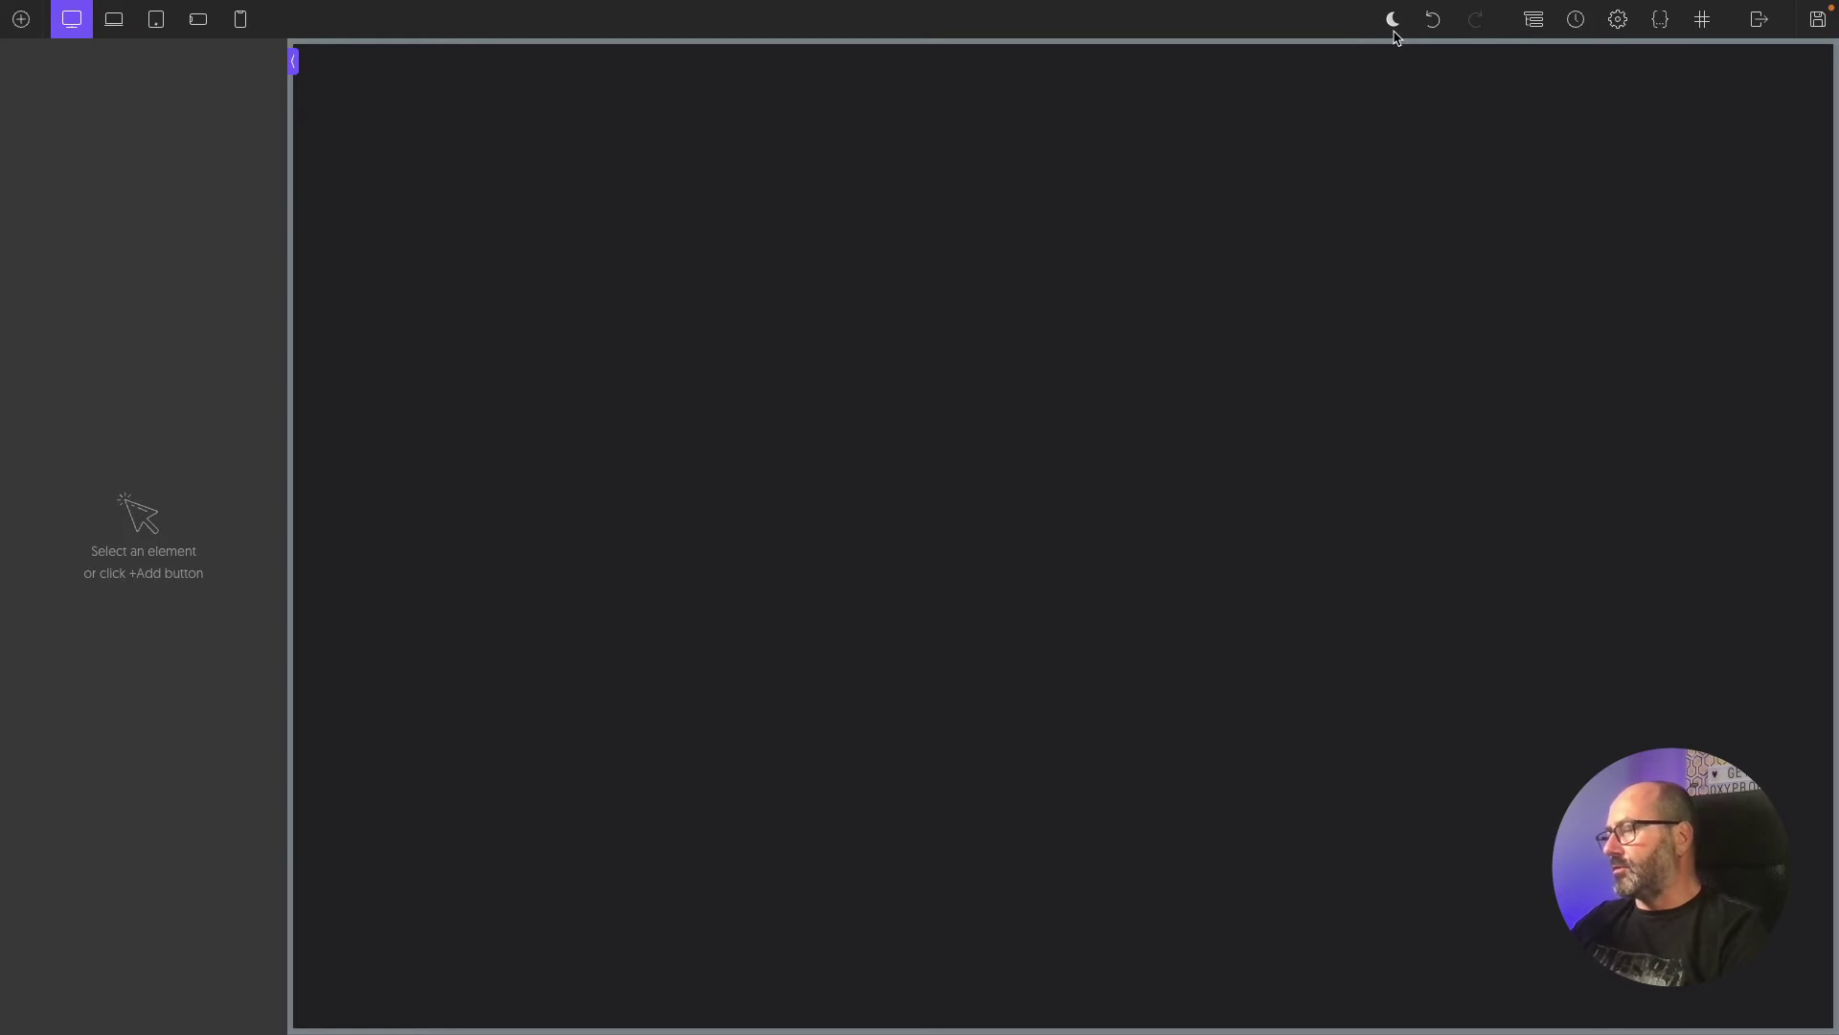
pyautogui.click(1393, 29)
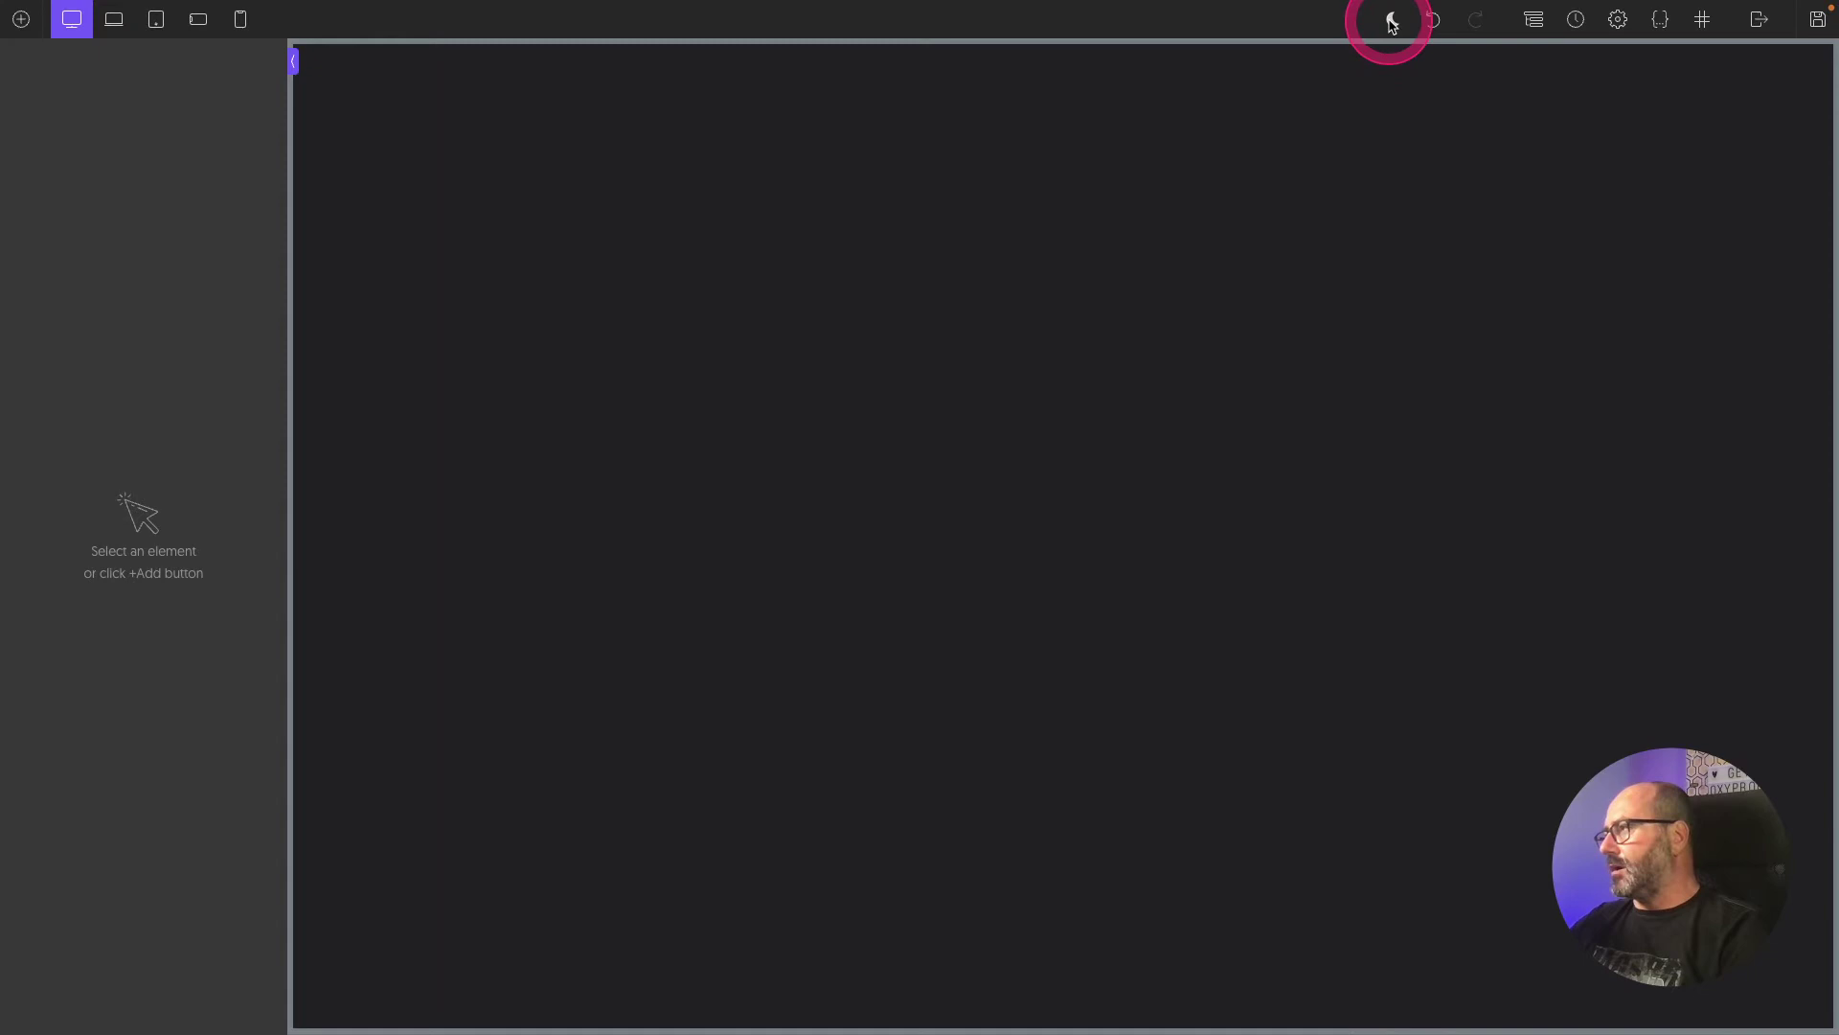
pyautogui.click(1288, 70)
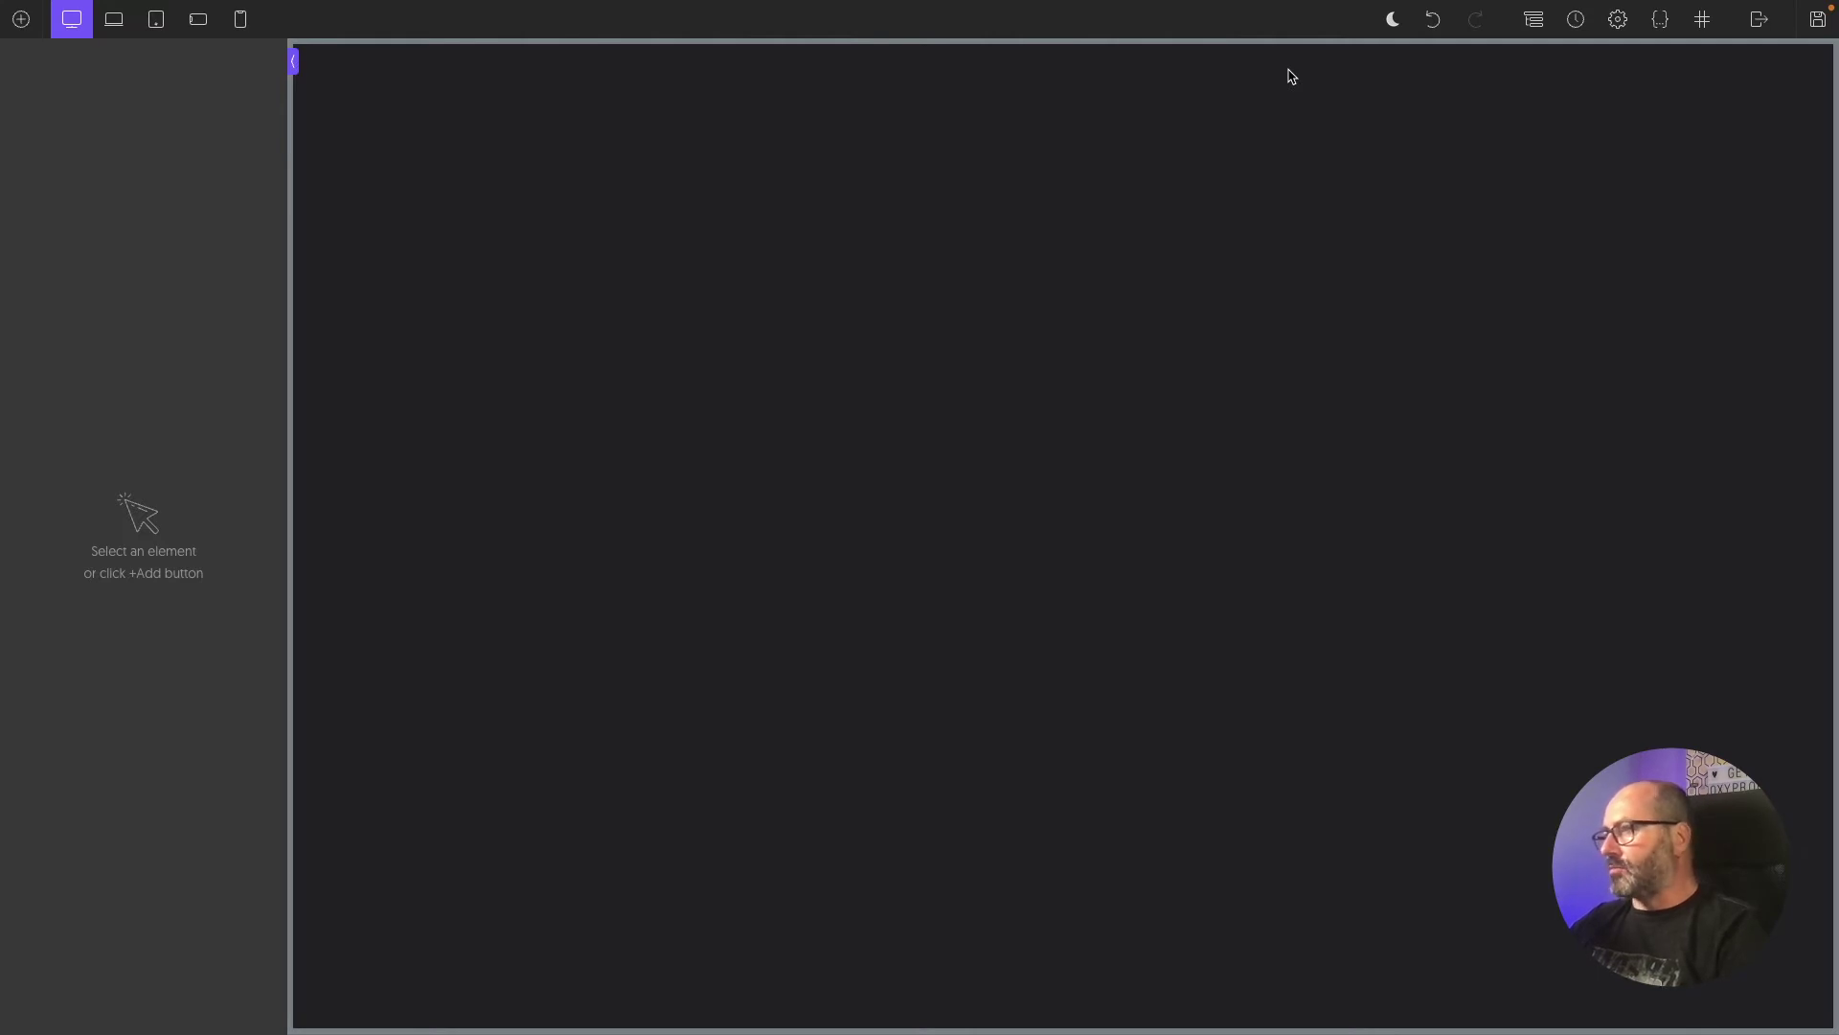
pyautogui.click(1394, 23)
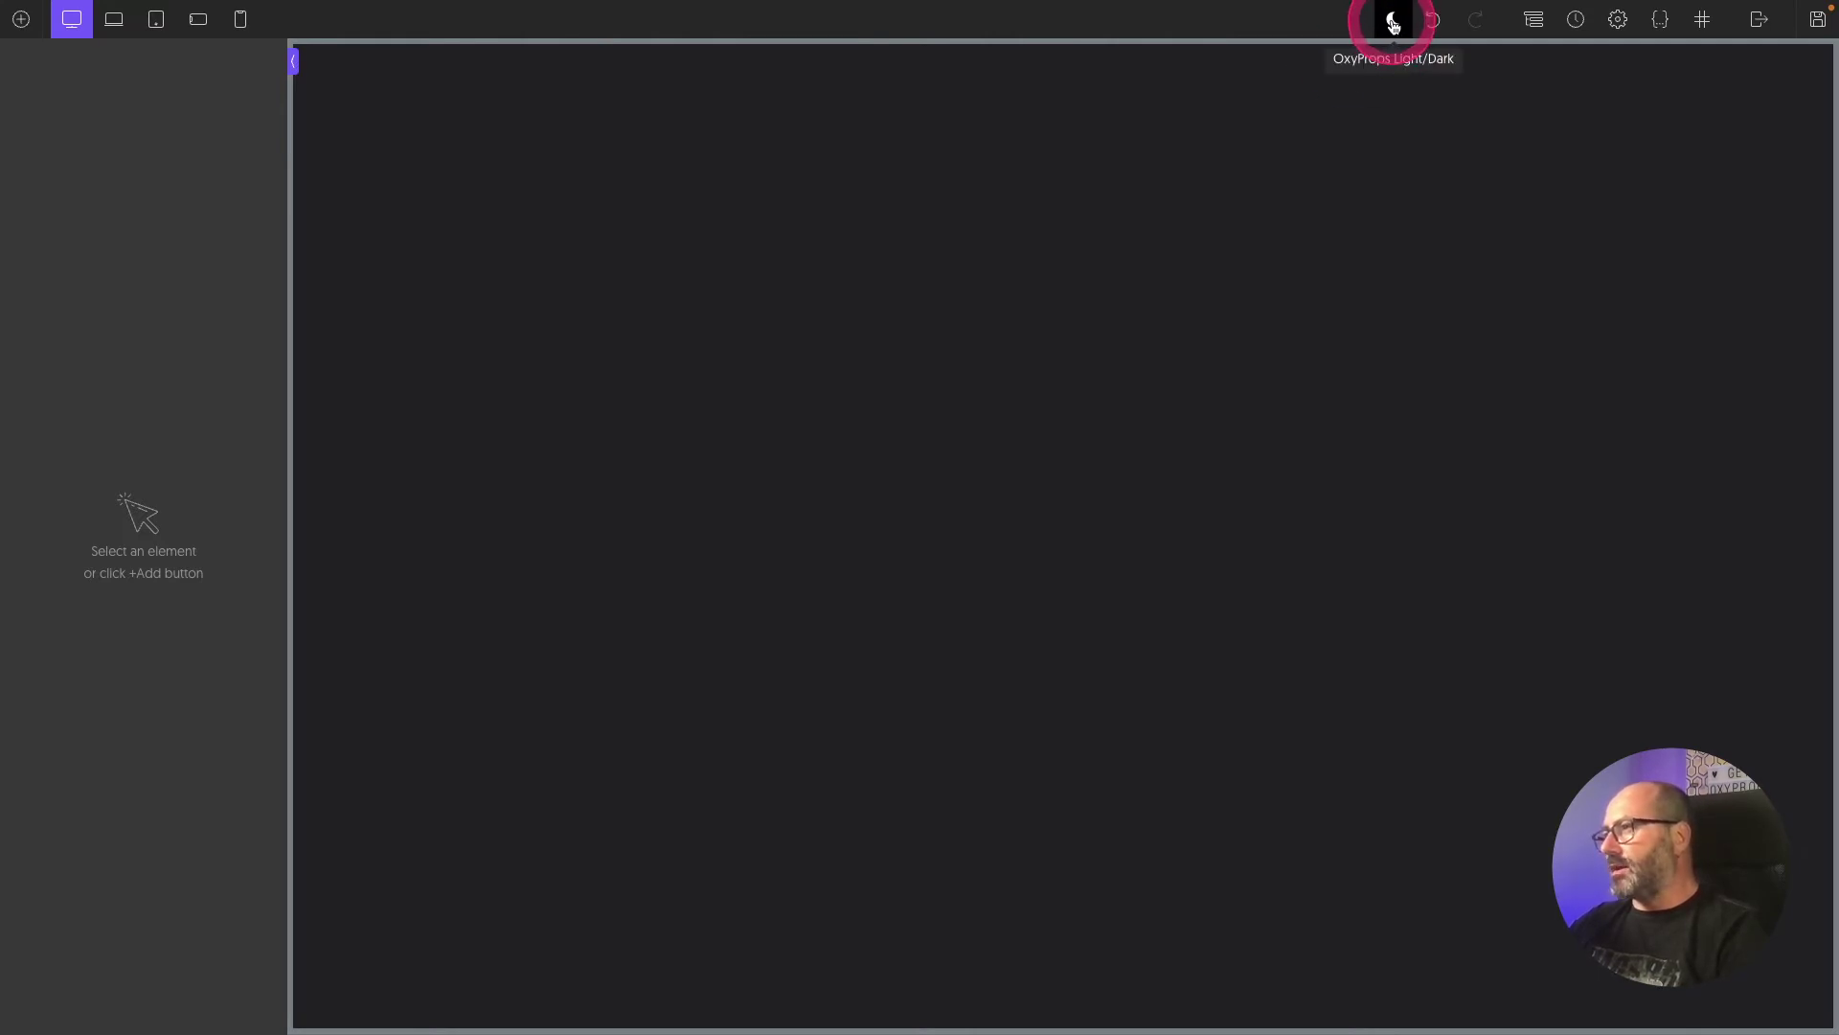
pyautogui.click(1396, 26)
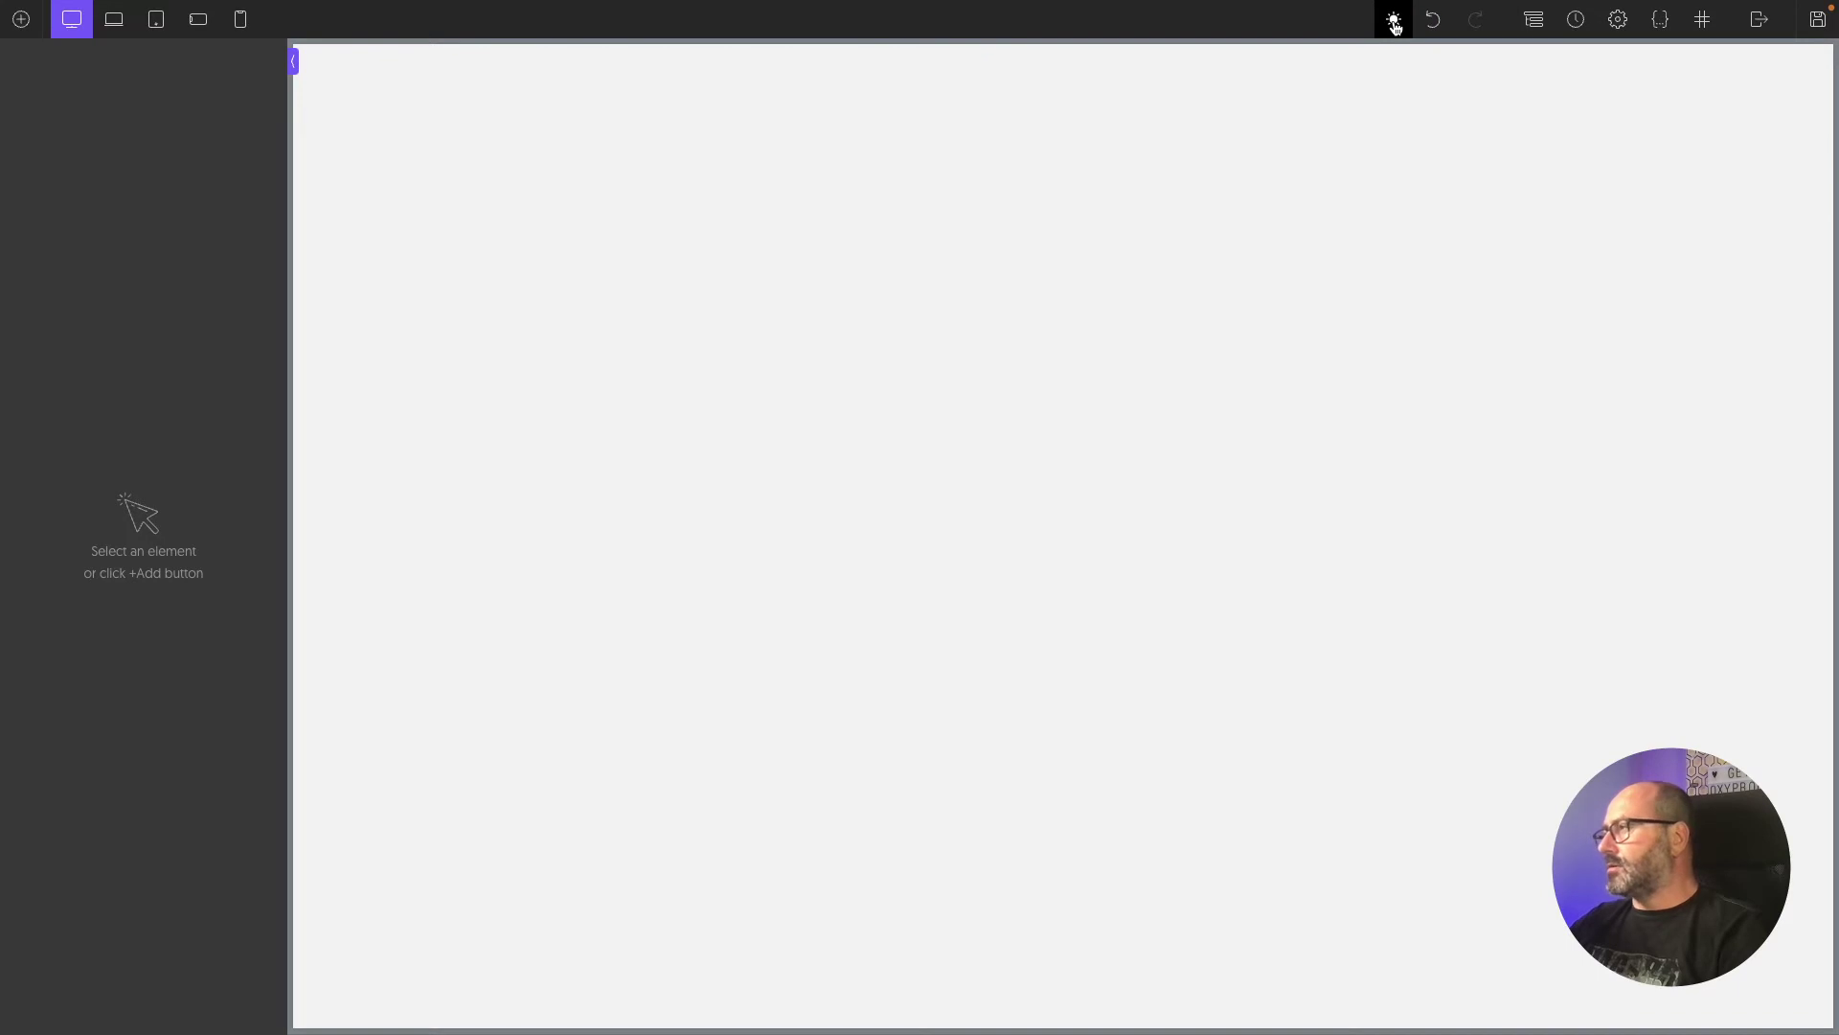
pyautogui.click(1396, 26)
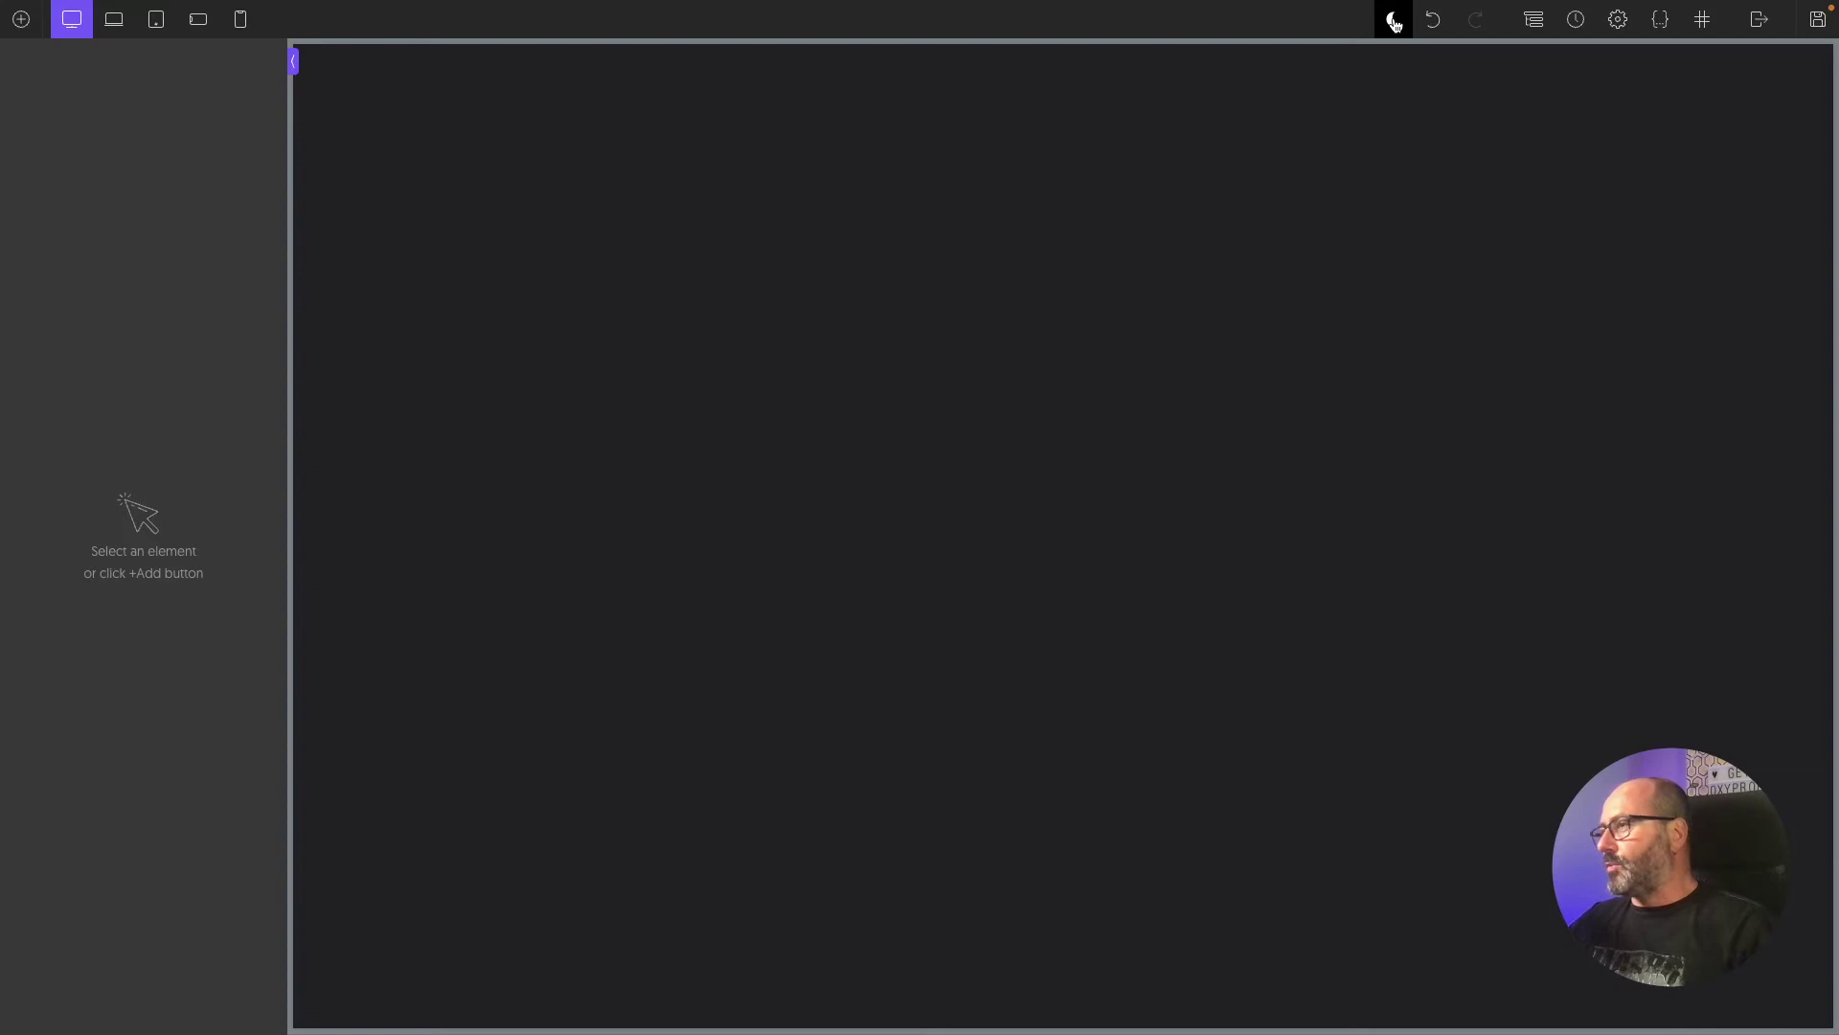
# Step: Add a Section containing a Heading, a Text block and a Text Link
pyautogui.click(21, 21)
pyautogui.click(55, 190)
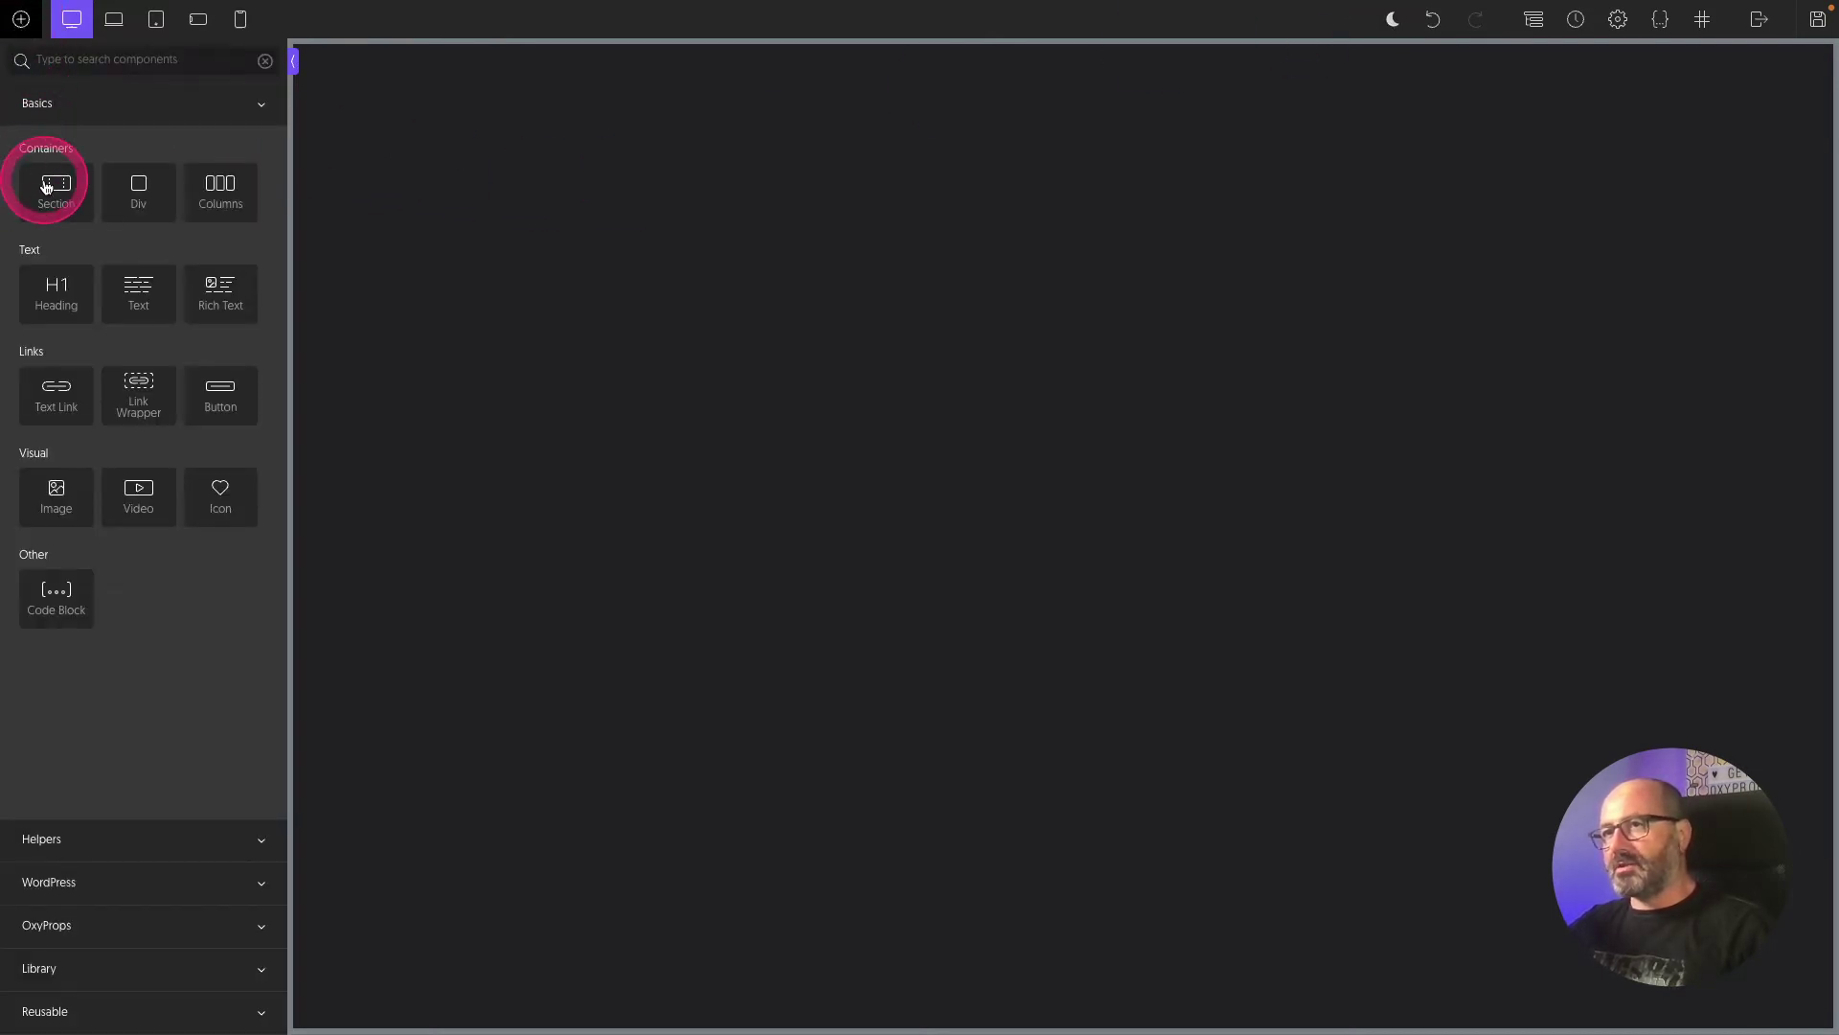
pyautogui.click(59, 293)
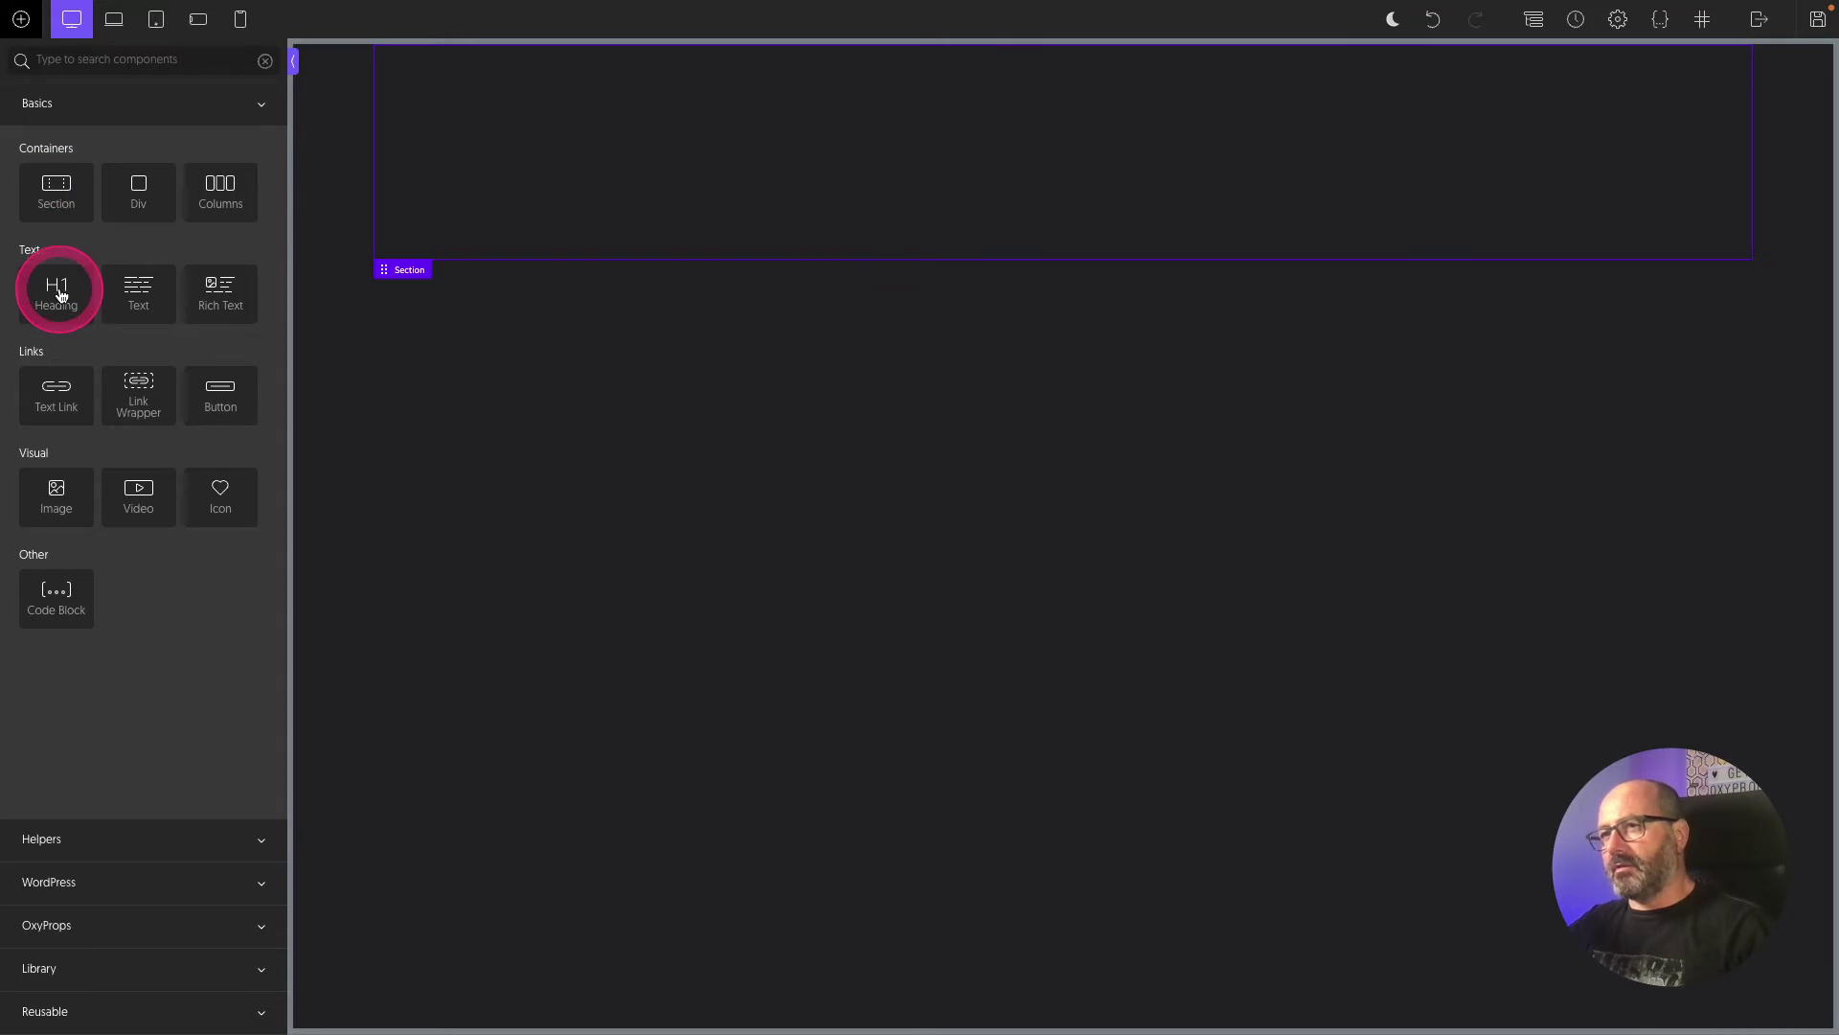
pyautogui.click(142, 298)
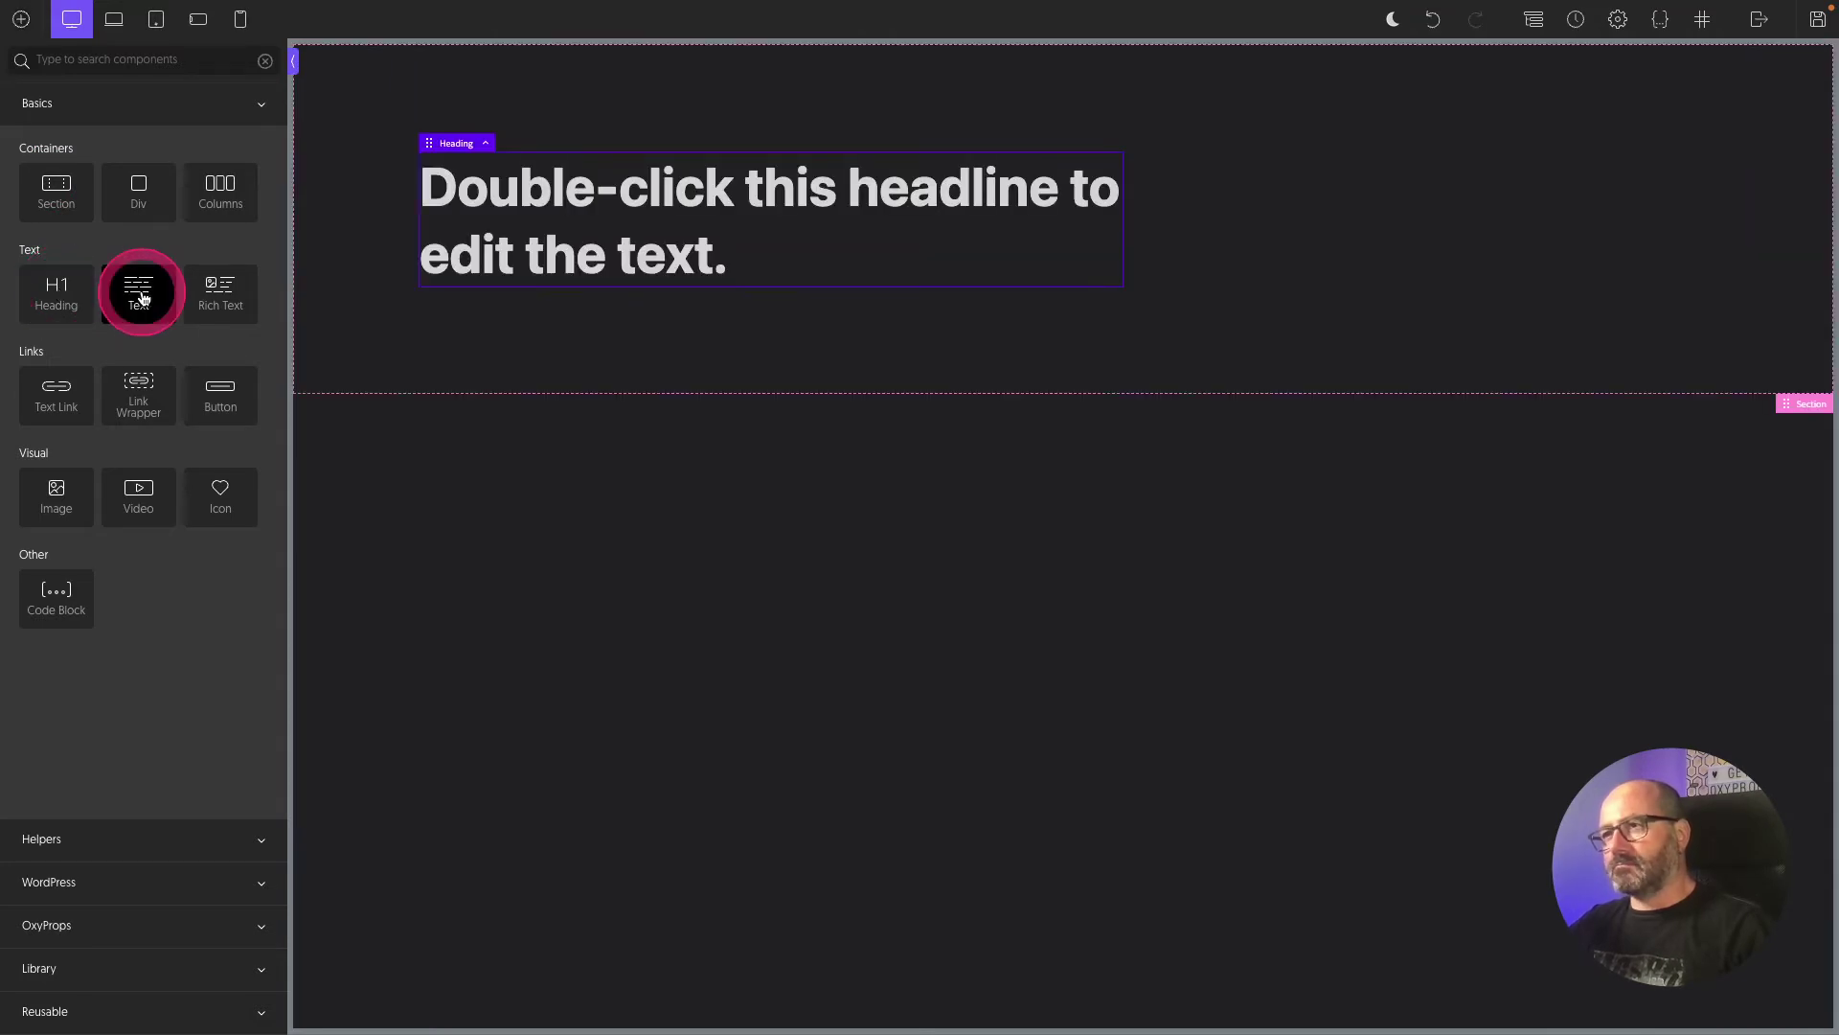
pyautogui.click(54, 394)
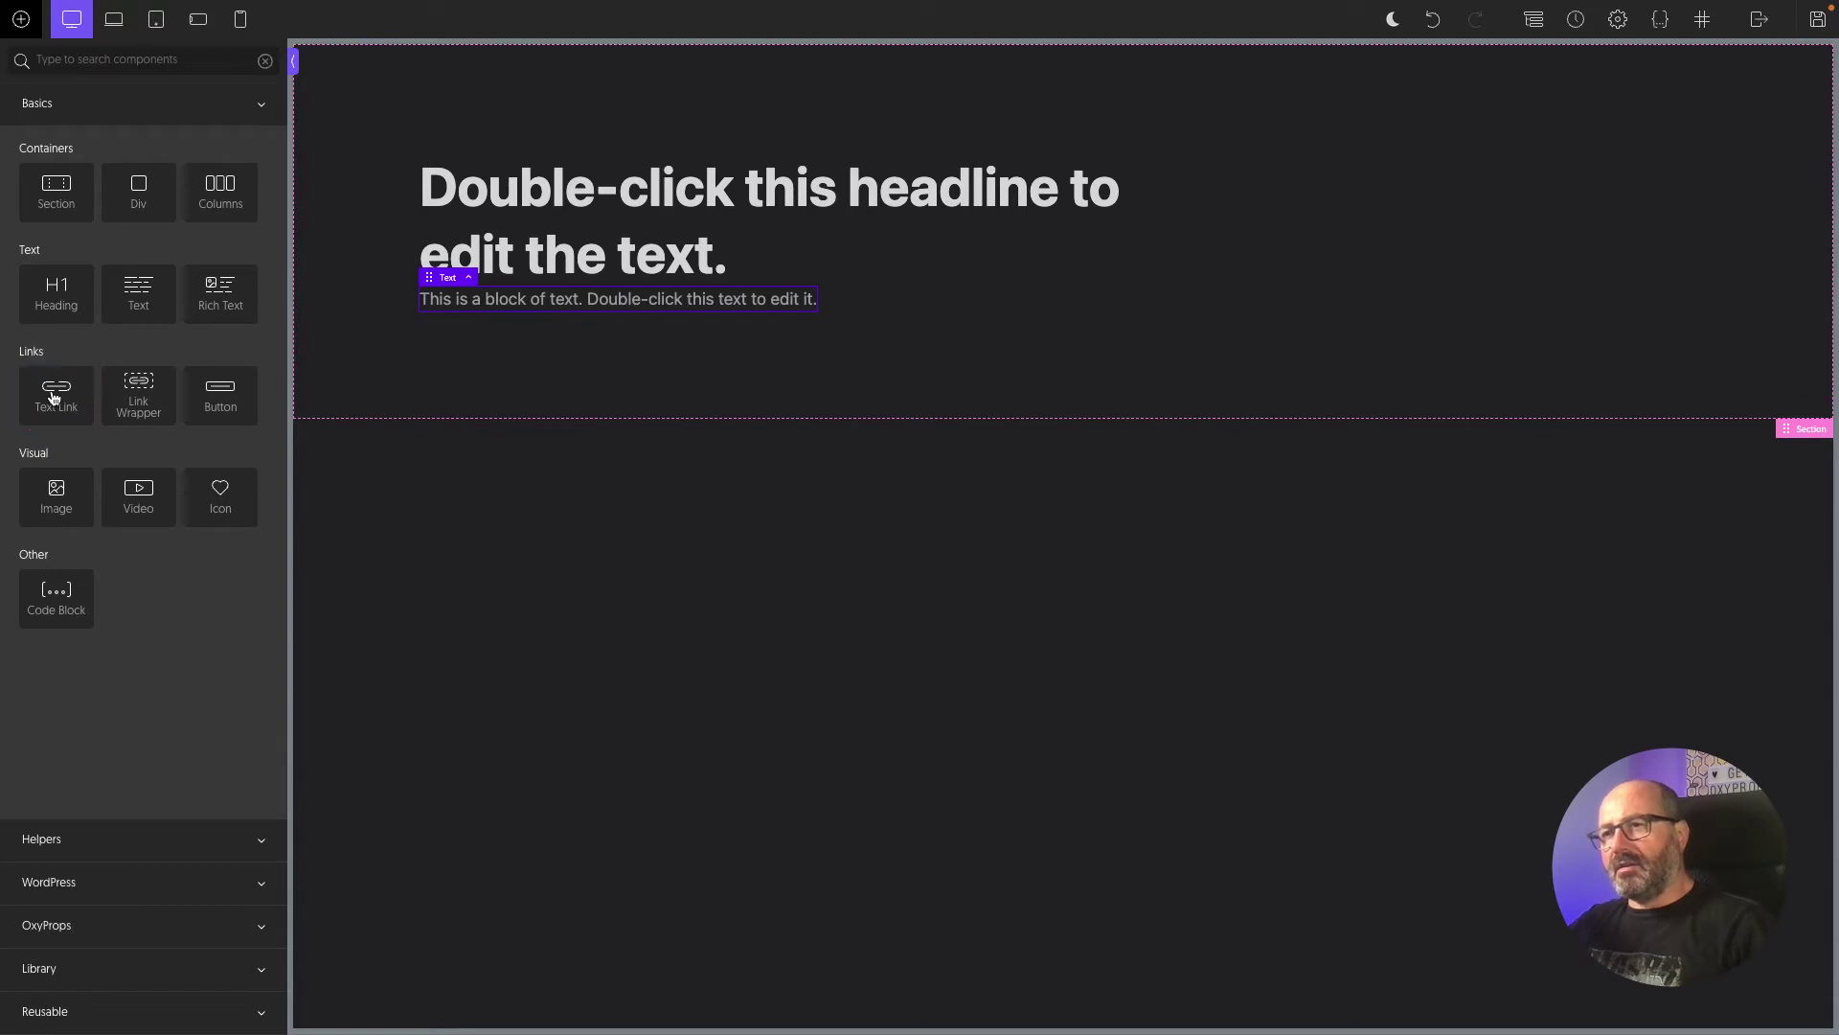
pyautogui.click(54, 397)
pyautogui.moveTo(400, 307); pyautogui.dragTo(505, 191)
# Step: Fill the heading with five placeholder words, the paragraph with five lorem sentences, the link with three words
pyautogui.click(505, 191)
pyautogui.click(160, 261)
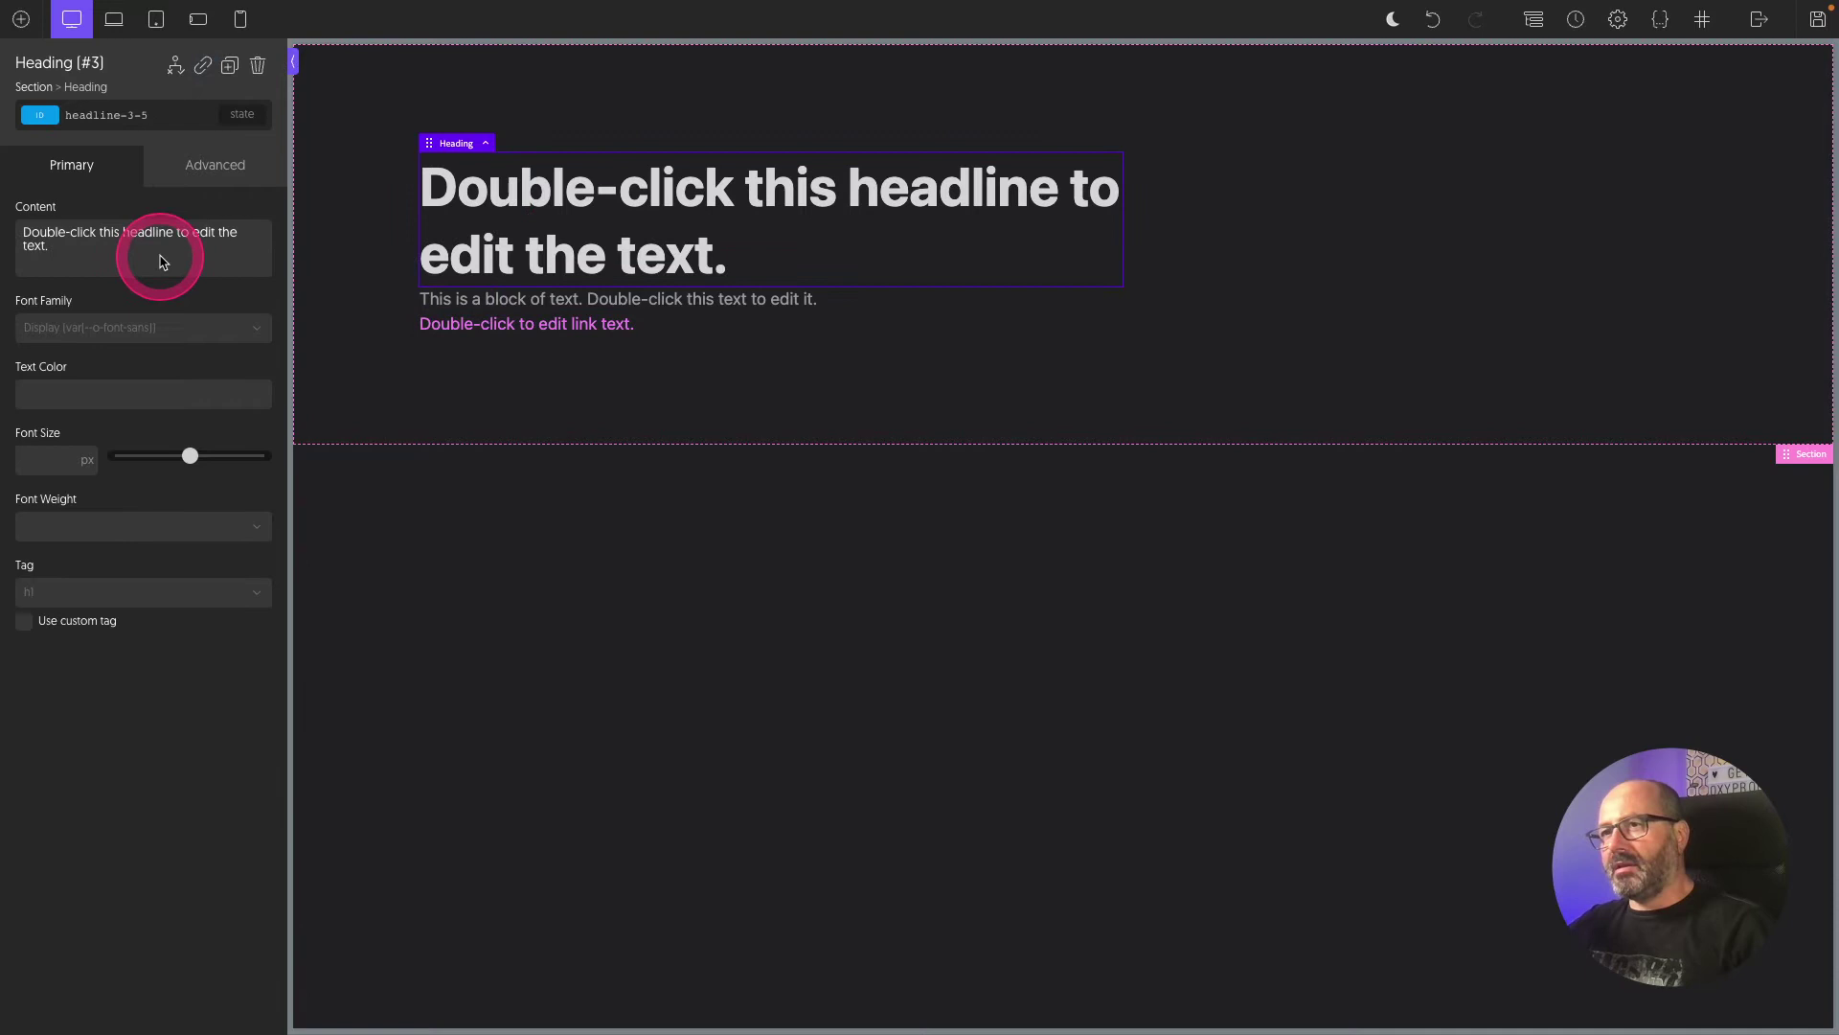
pyautogui.click(423, 275)
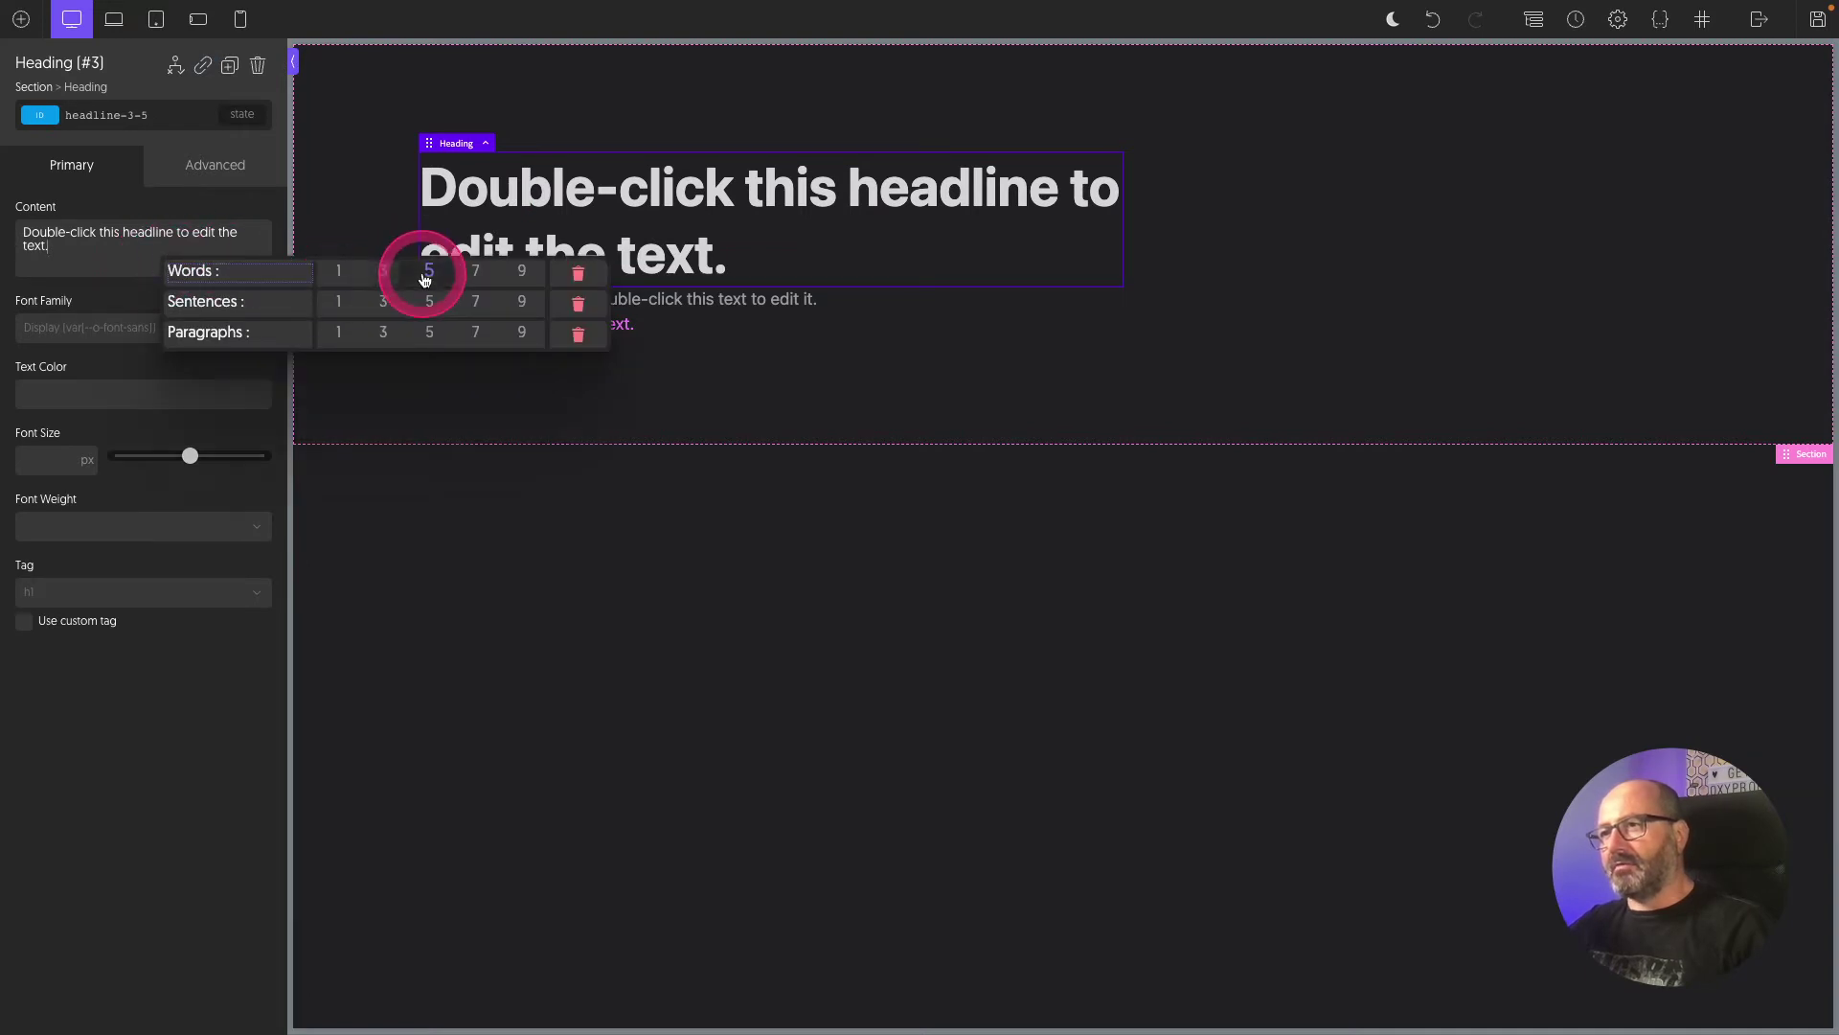
pyautogui.click(464, 300)
pyautogui.click(122, 242)
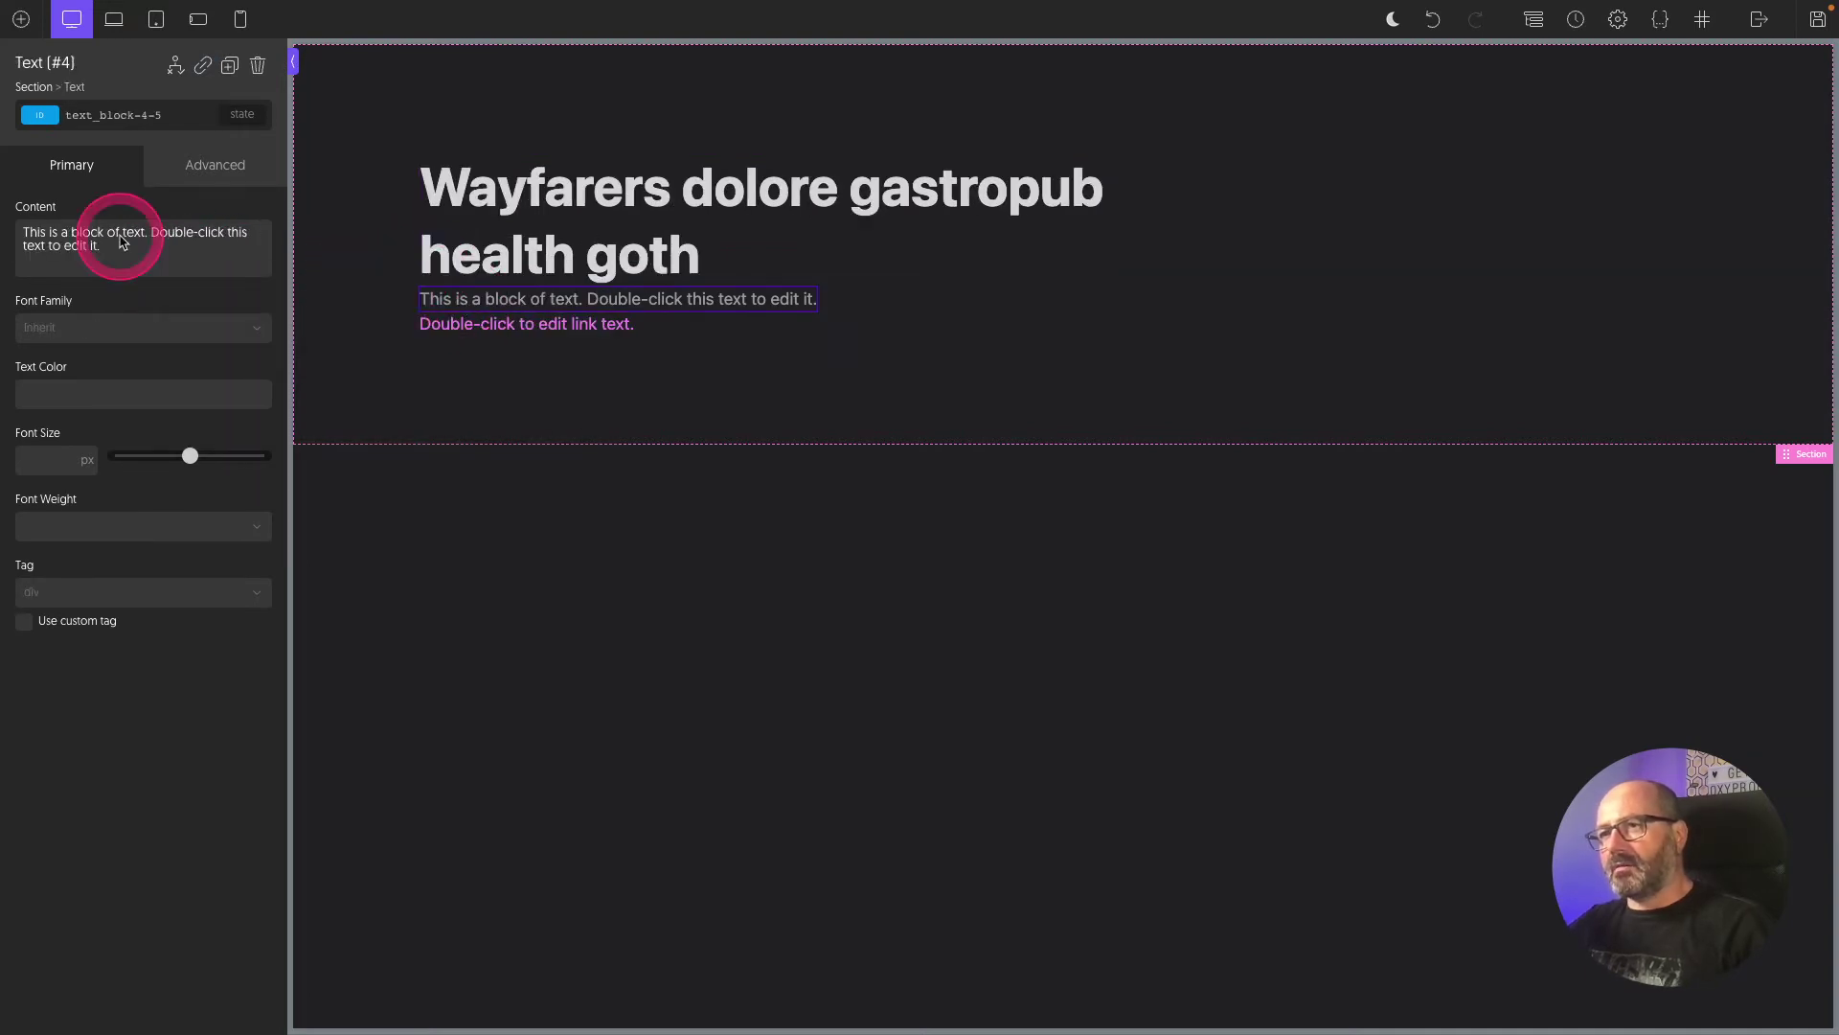
pyautogui.click(384, 281)
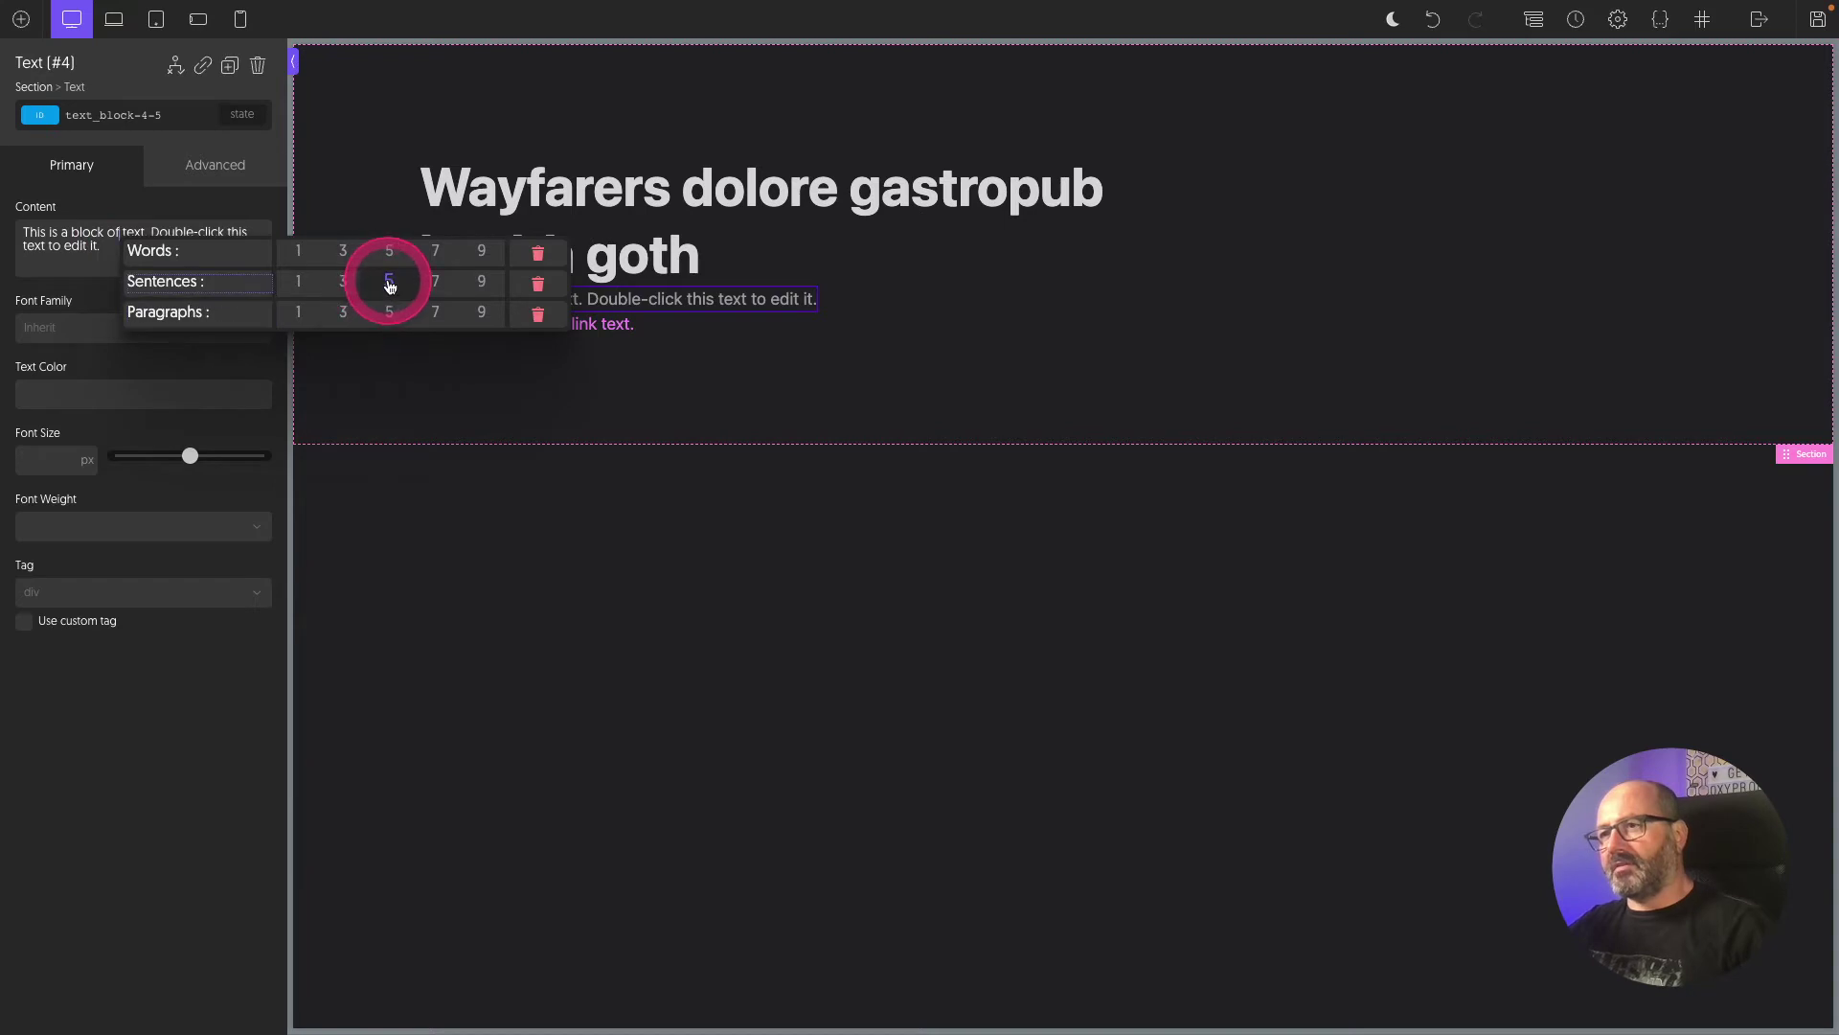
pyautogui.click(472, 384)
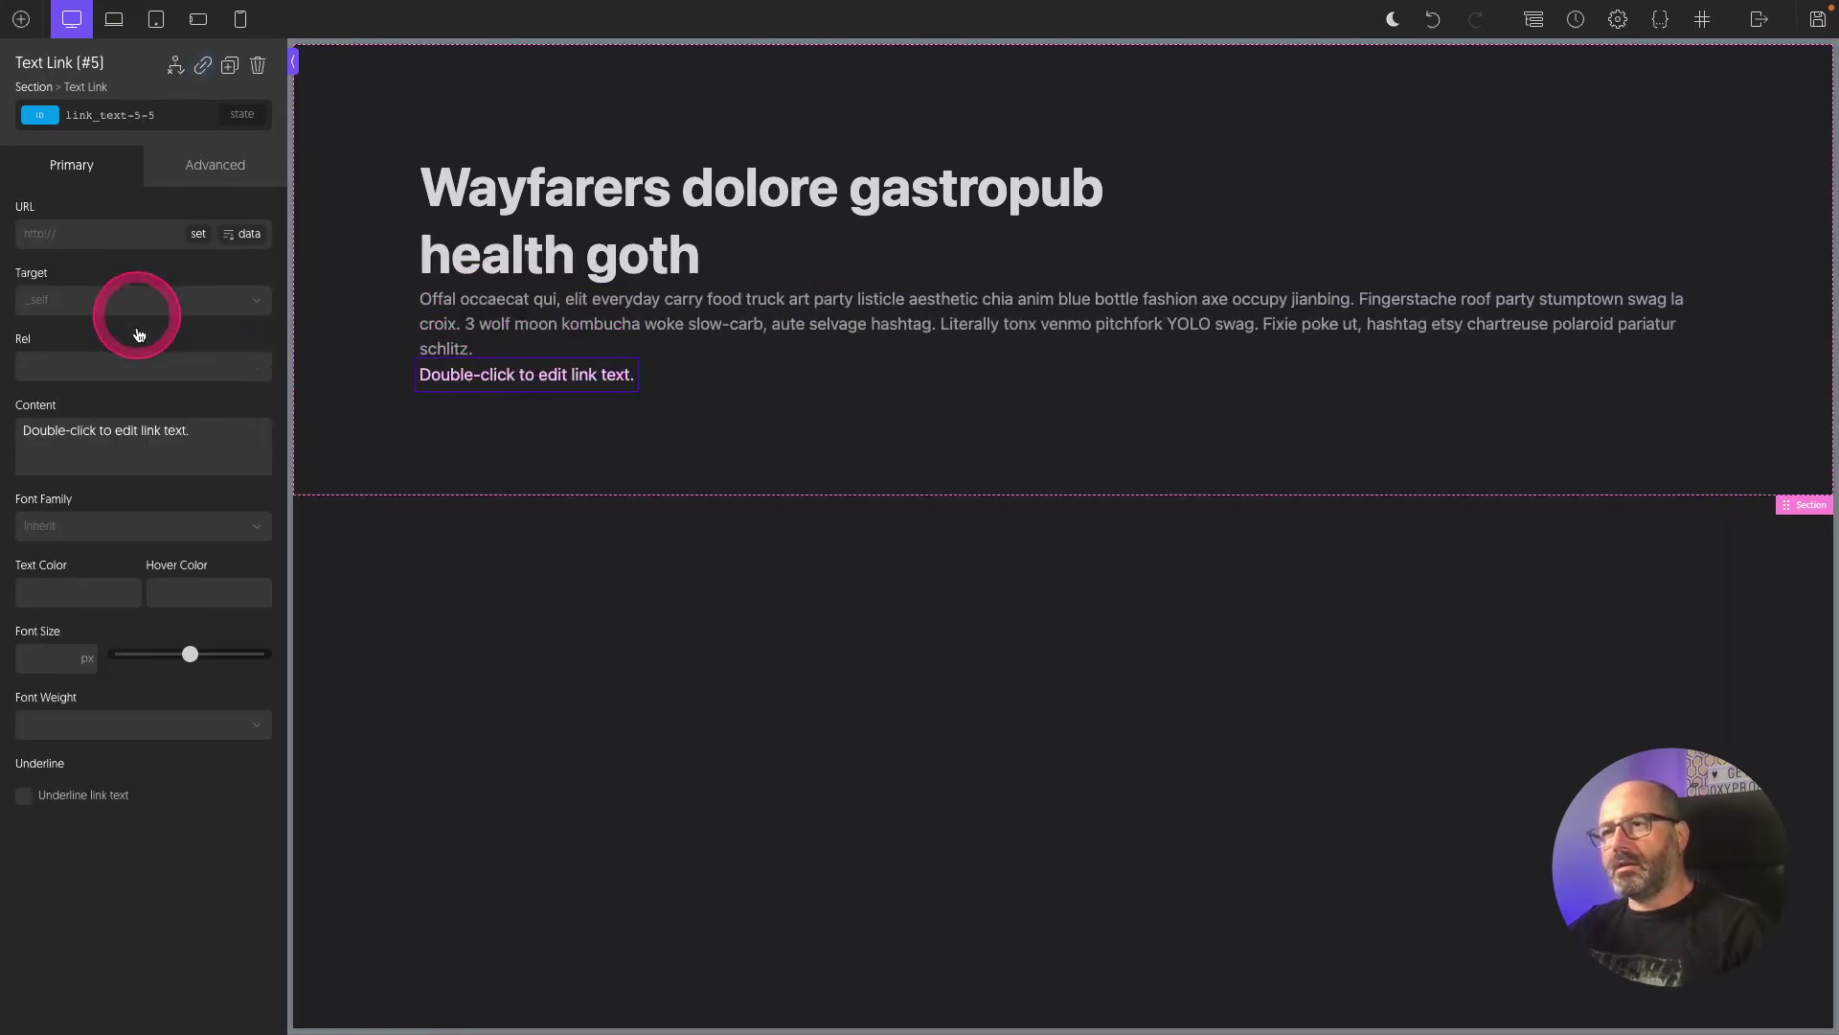
pyautogui.click(245, 441)
pyautogui.click(390, 453)
# Step: Give the link the o-btn and o-pulse classes to make a pulsing button
pyautogui.click(181, 120)
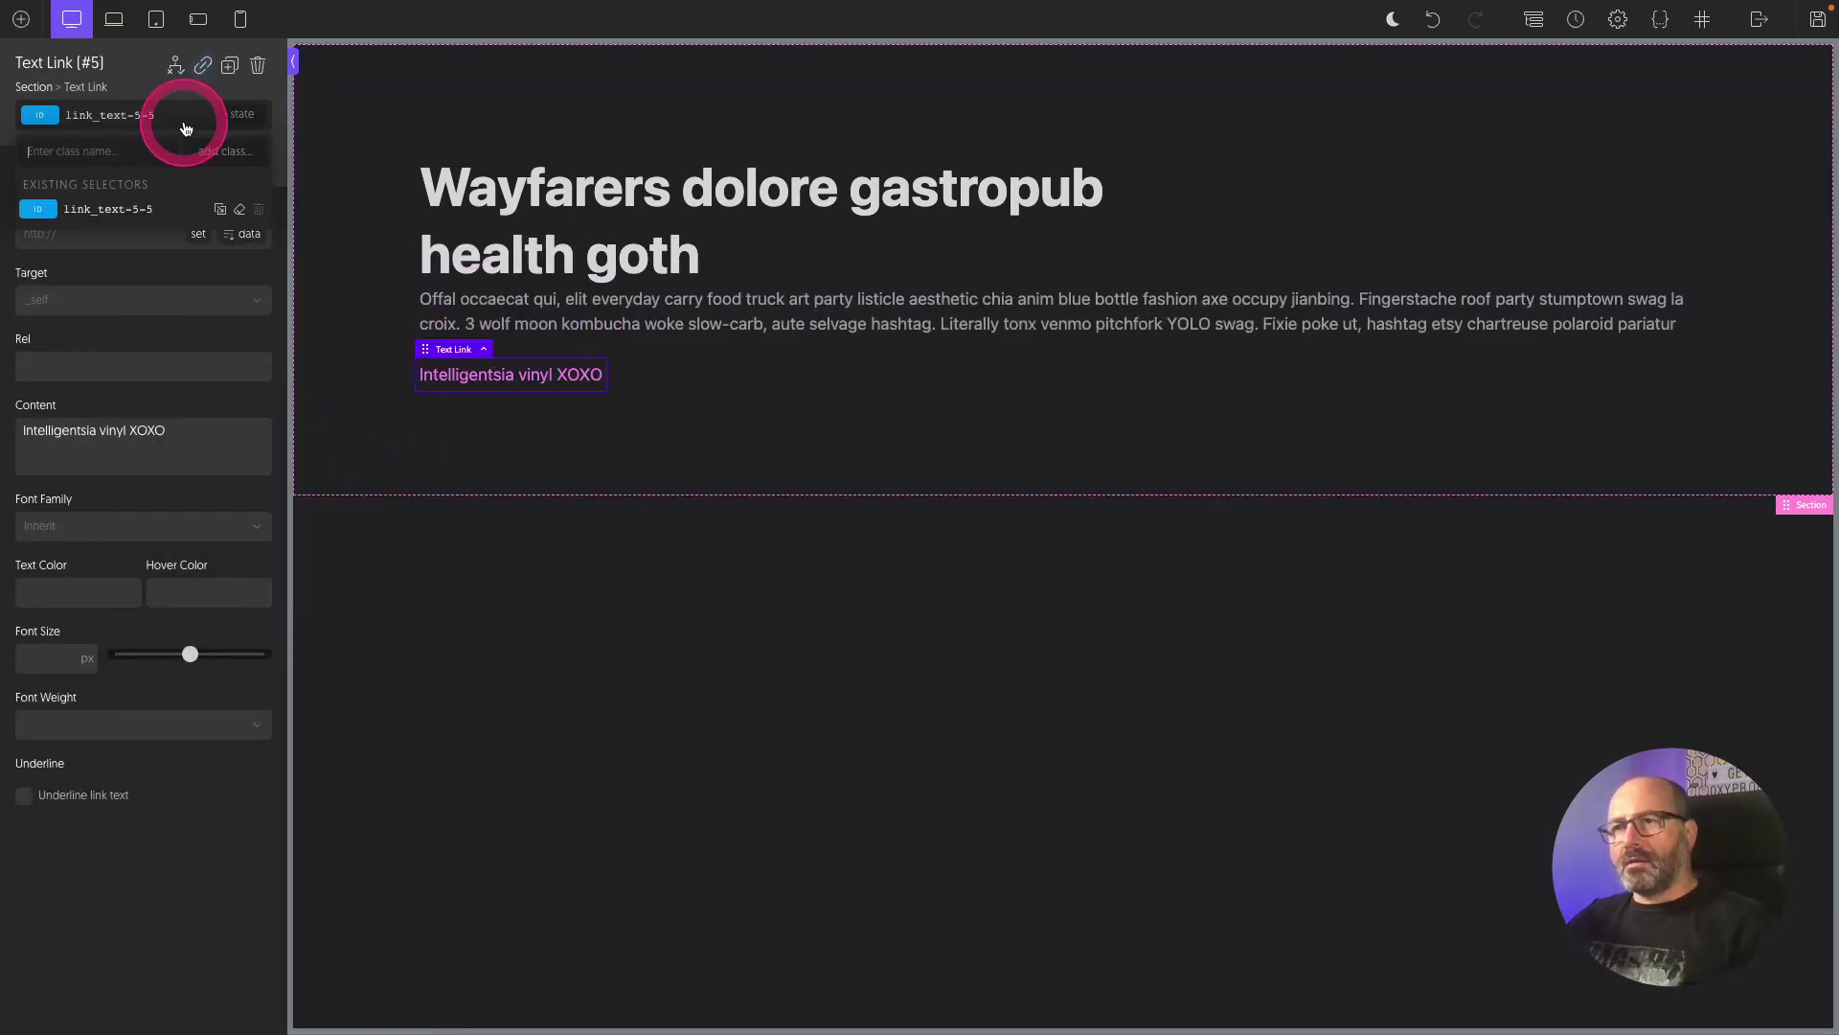
pyautogui.write('btn')
pyautogui.click(110, 213)
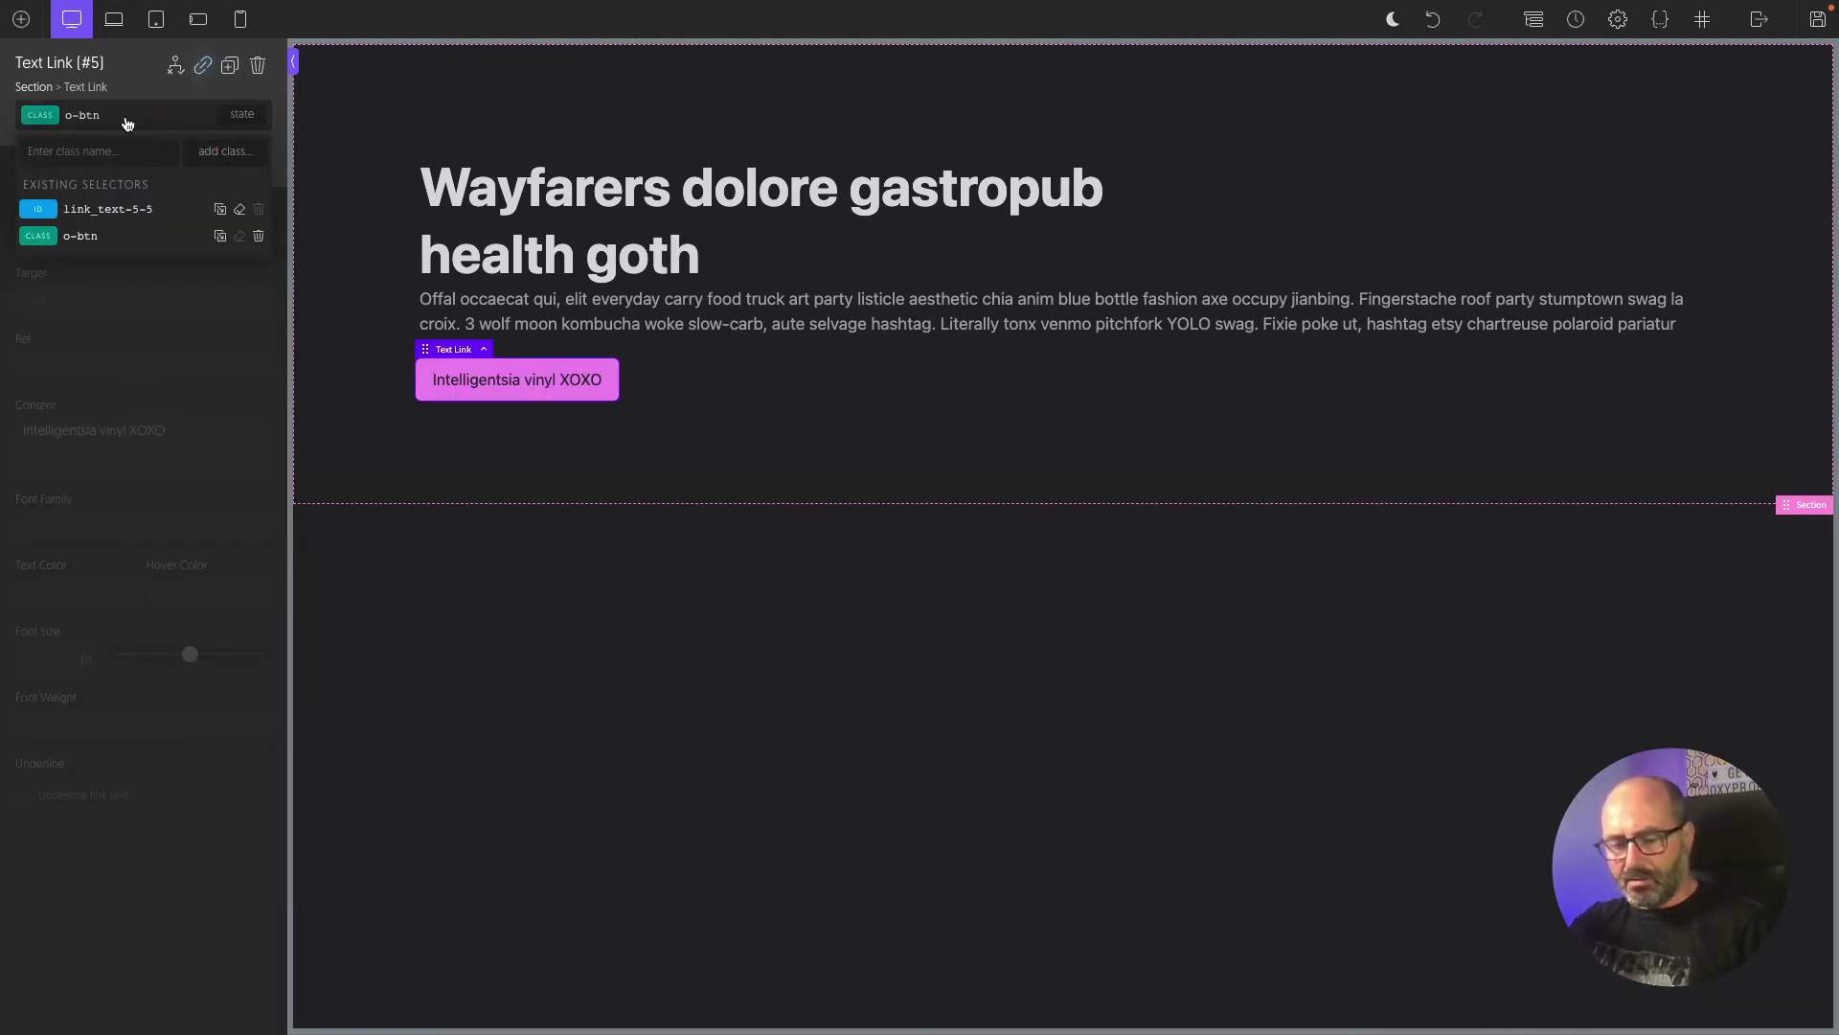
pyautogui.write('puls')
pyautogui.click(106, 207)
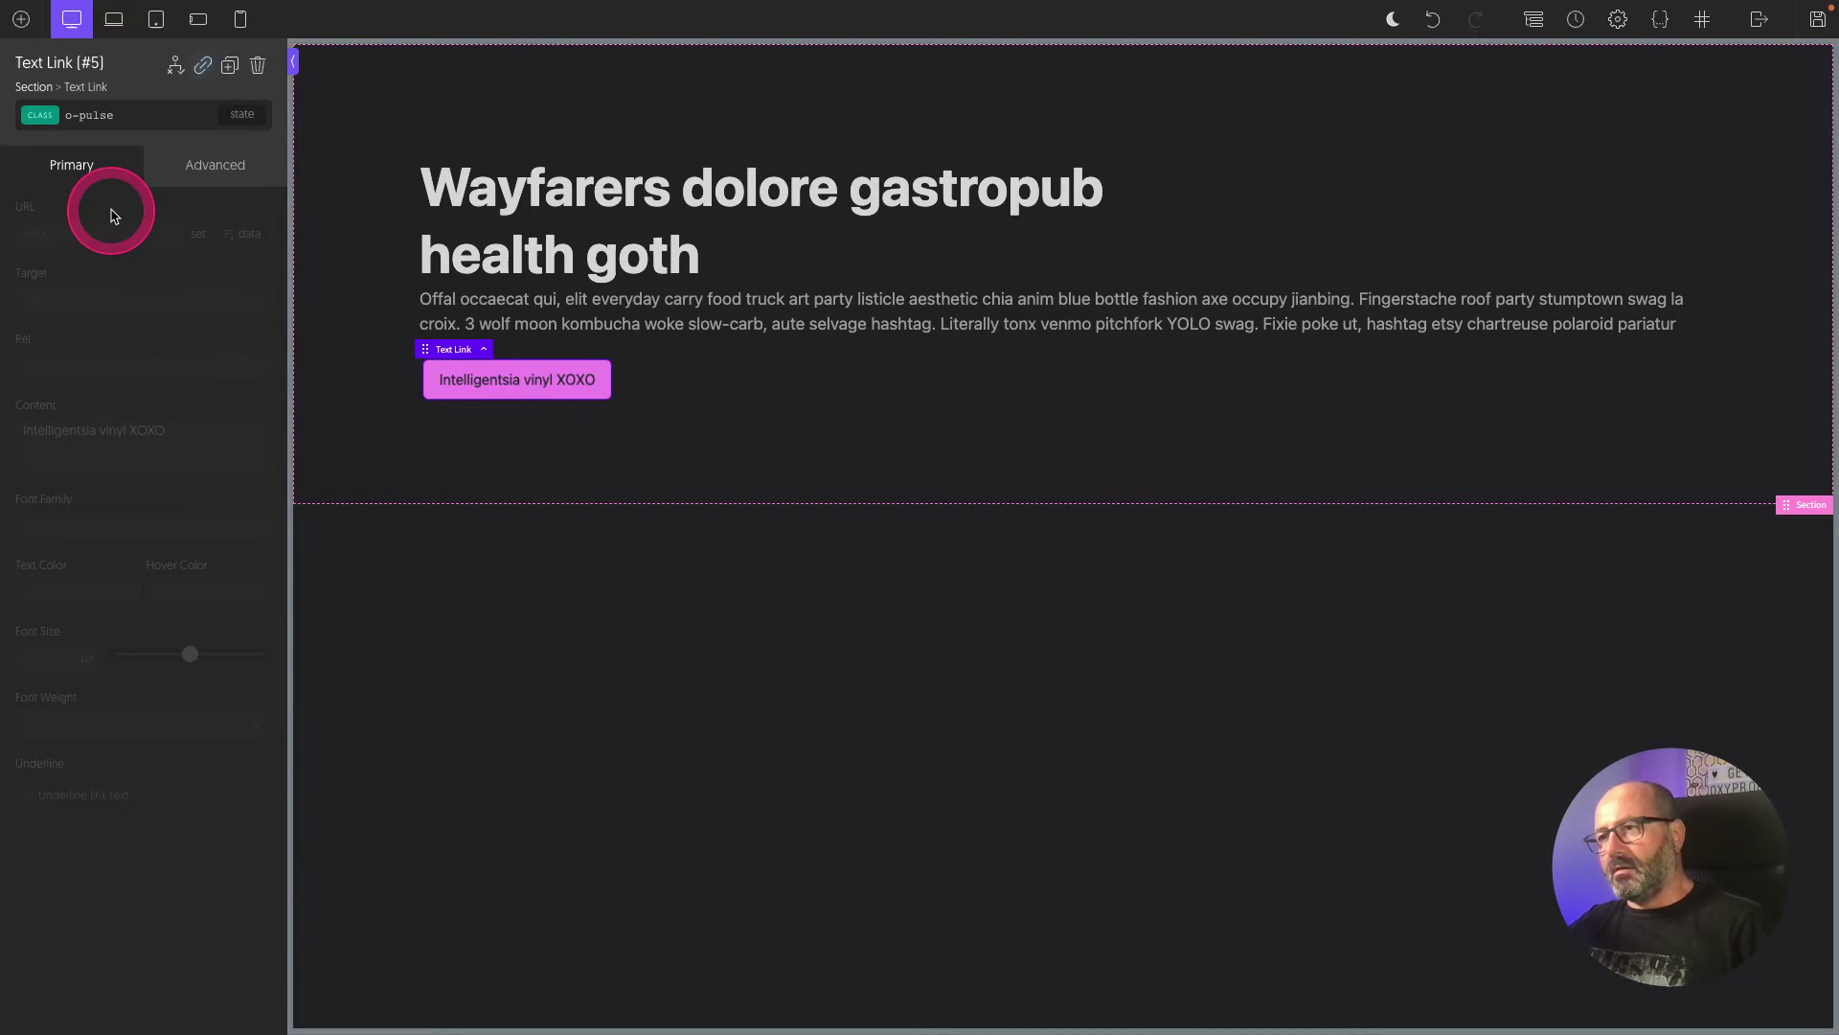
# Step: Colour the heading Brand, size it fluid 3 ×1.5, and tighten its line height
pyautogui.click(604, 214)
pyautogui.click(113, 400)
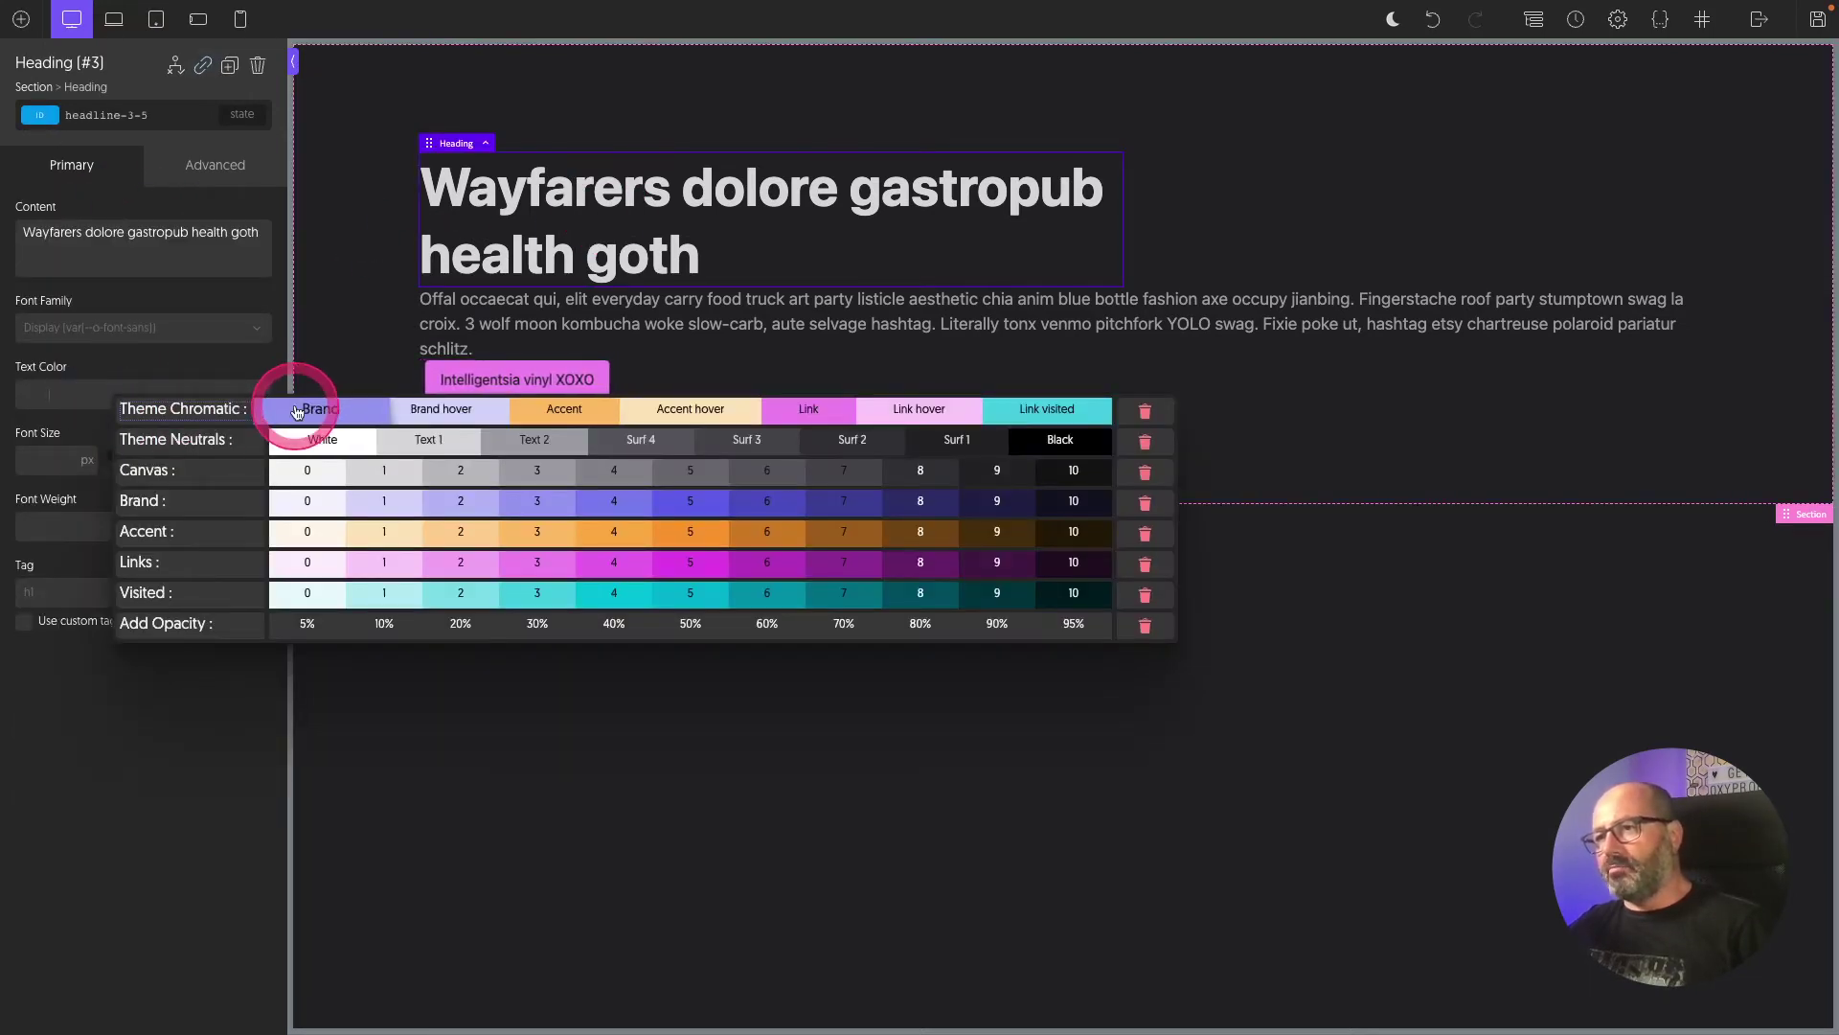
pyautogui.click(291, 412)
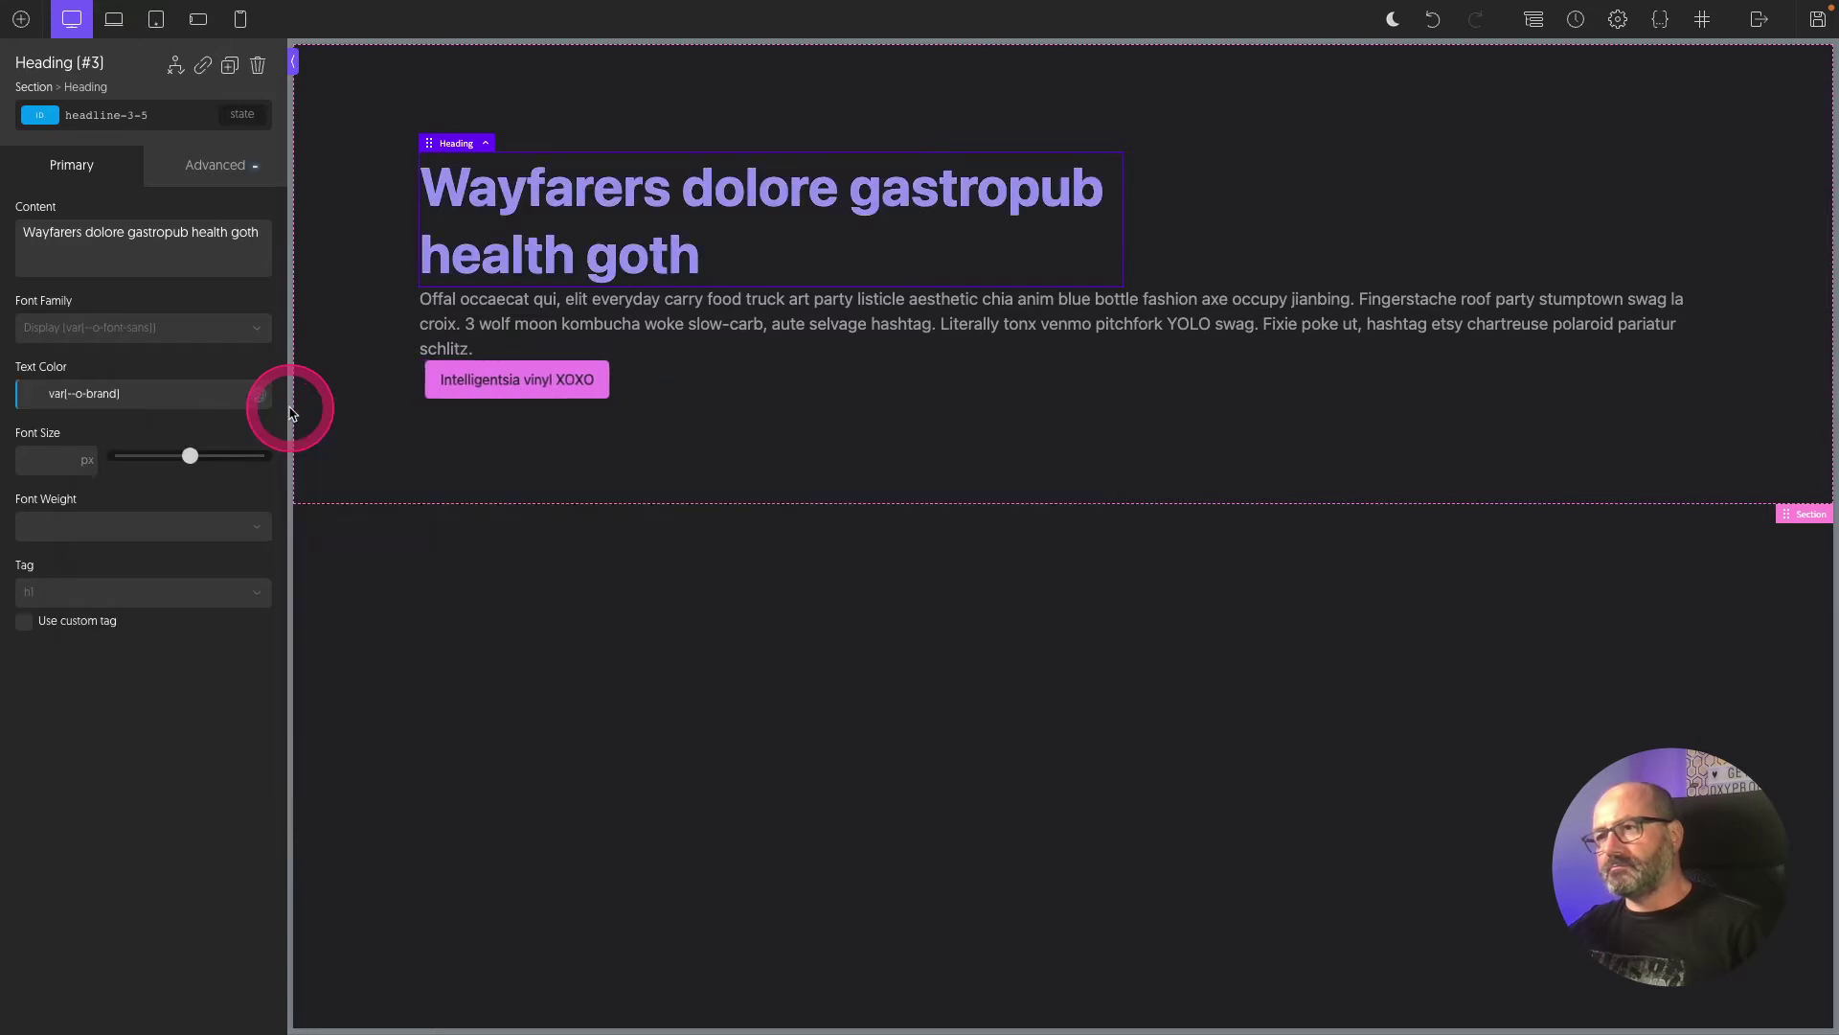
pyautogui.click(45, 467)
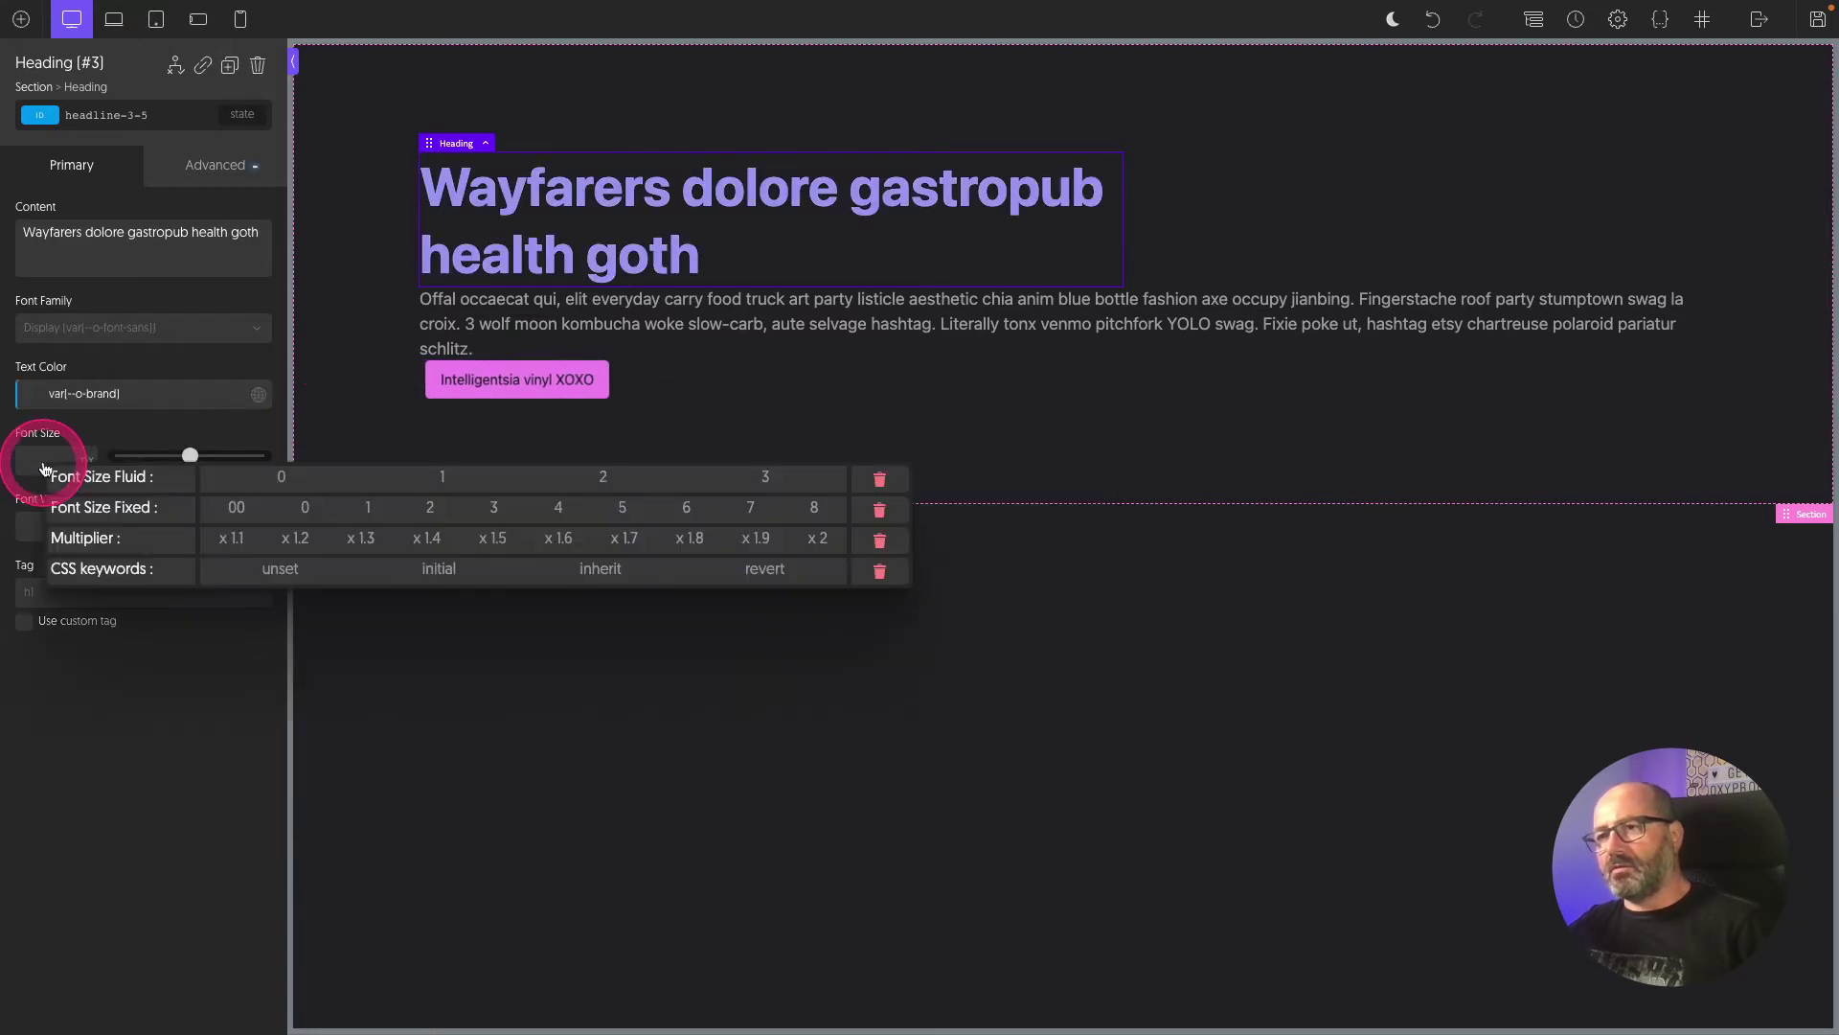
pyautogui.click(763, 478)
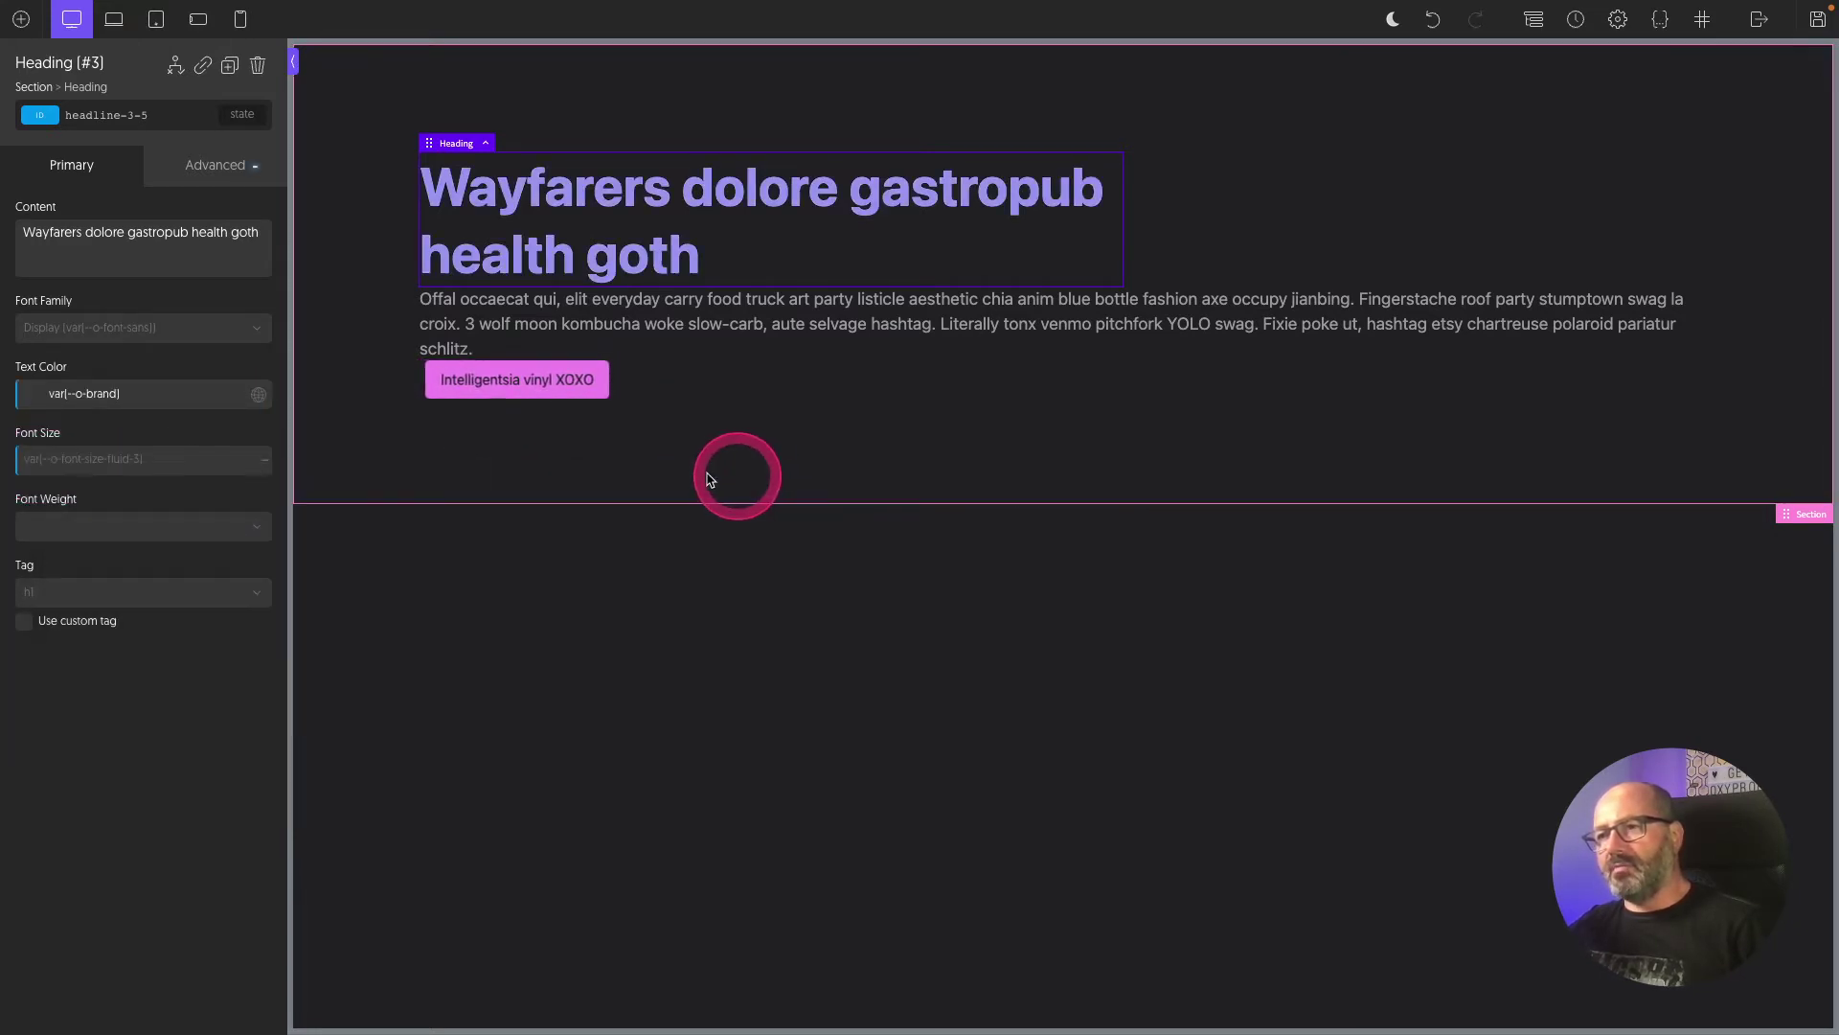
pyautogui.click(118, 465)
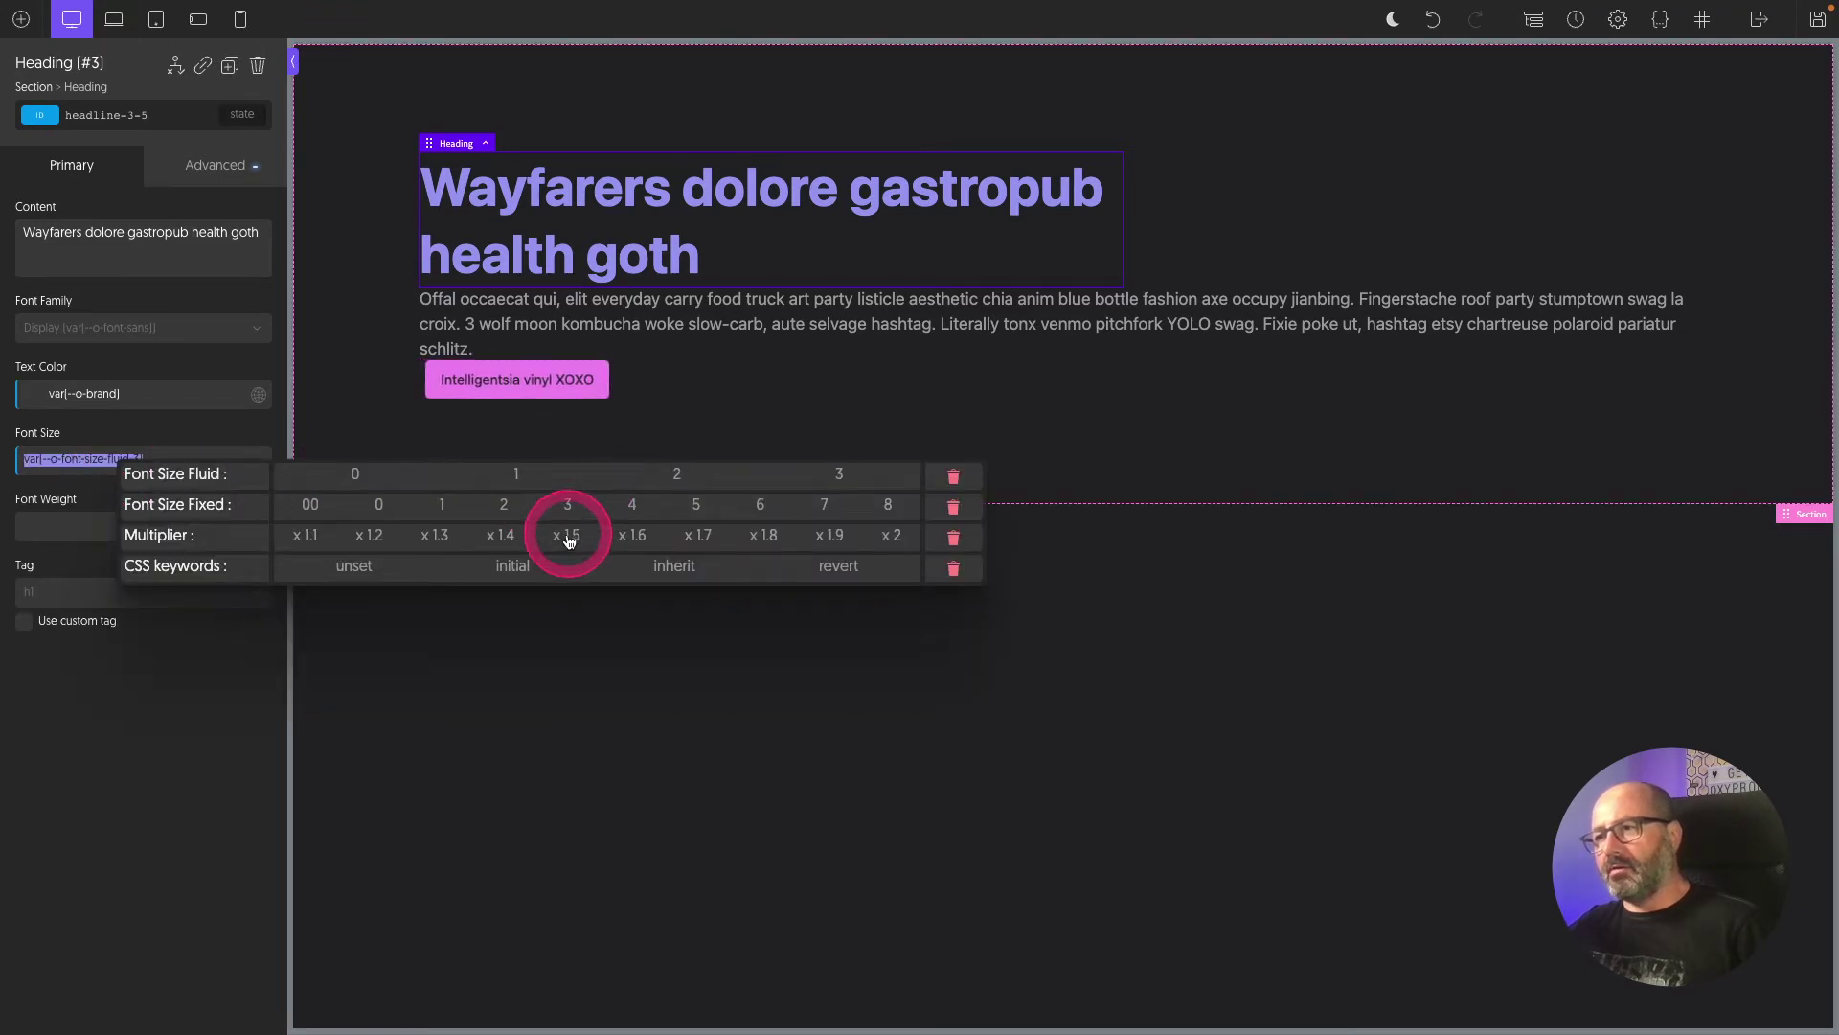
pyautogui.click(569, 541)
pyautogui.click(141, 367)
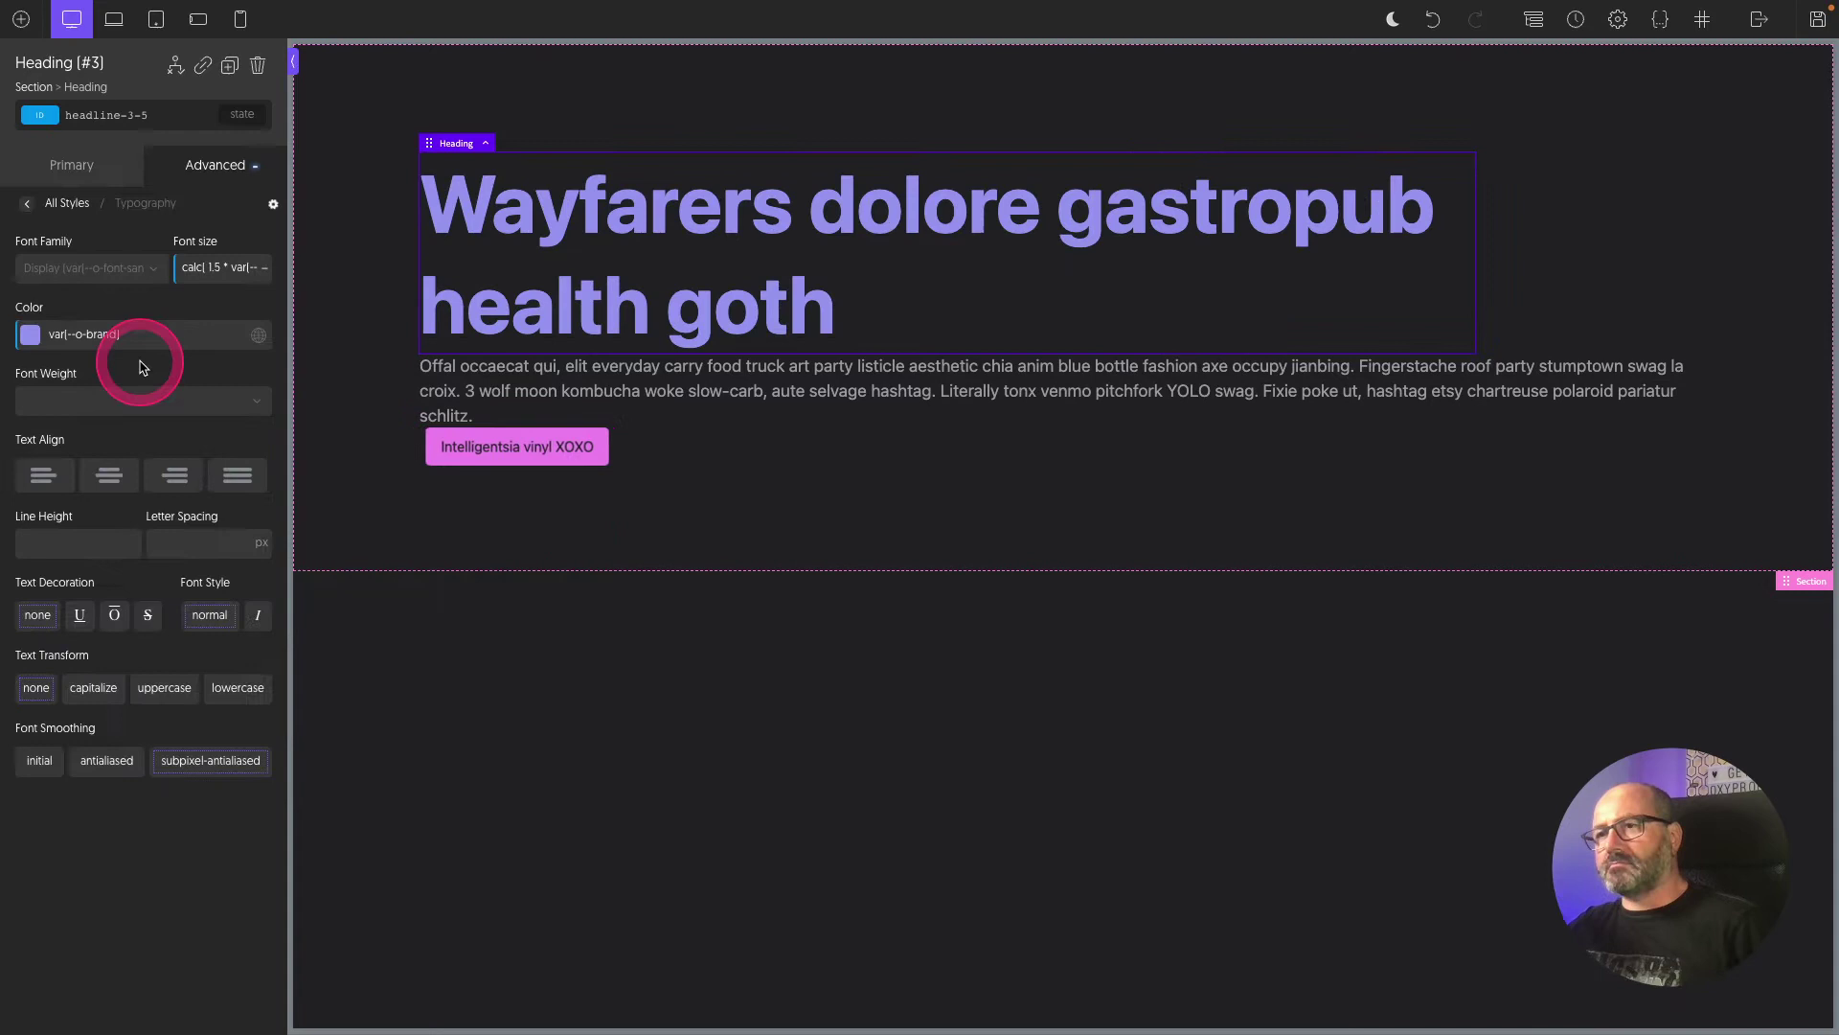
pyautogui.click(91, 556)
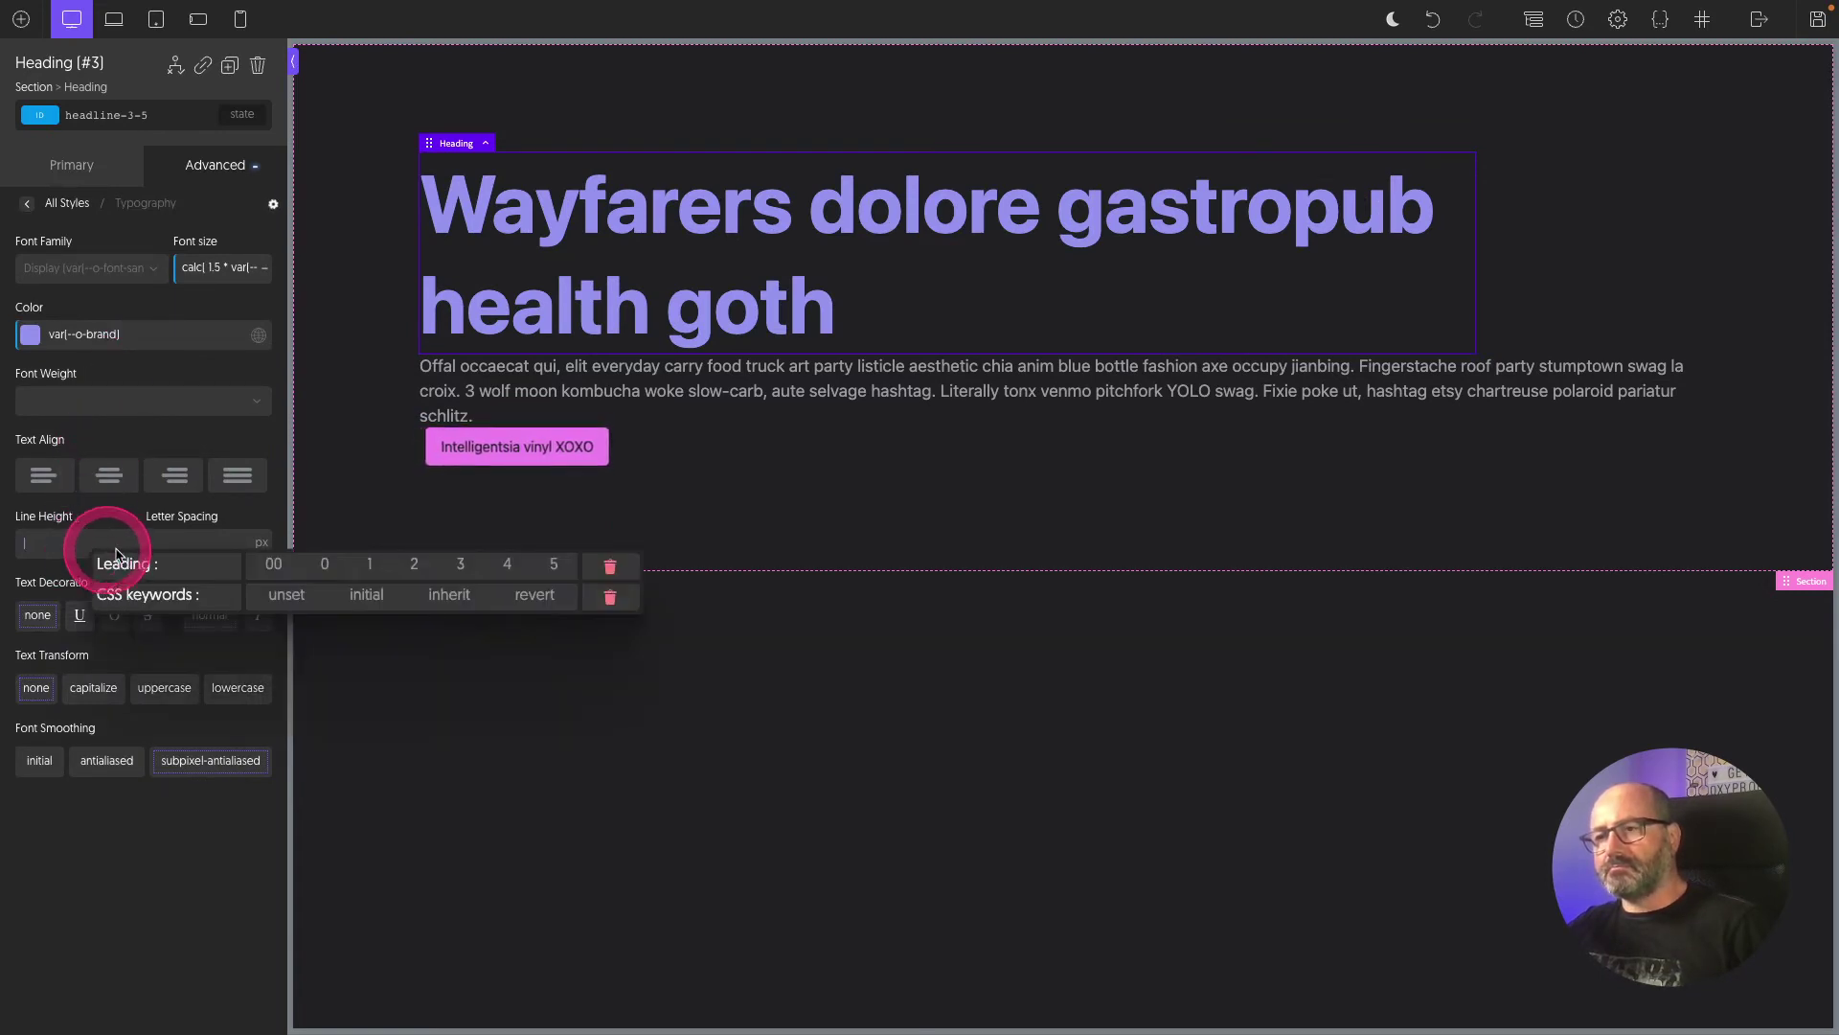
pyautogui.click(289, 567)
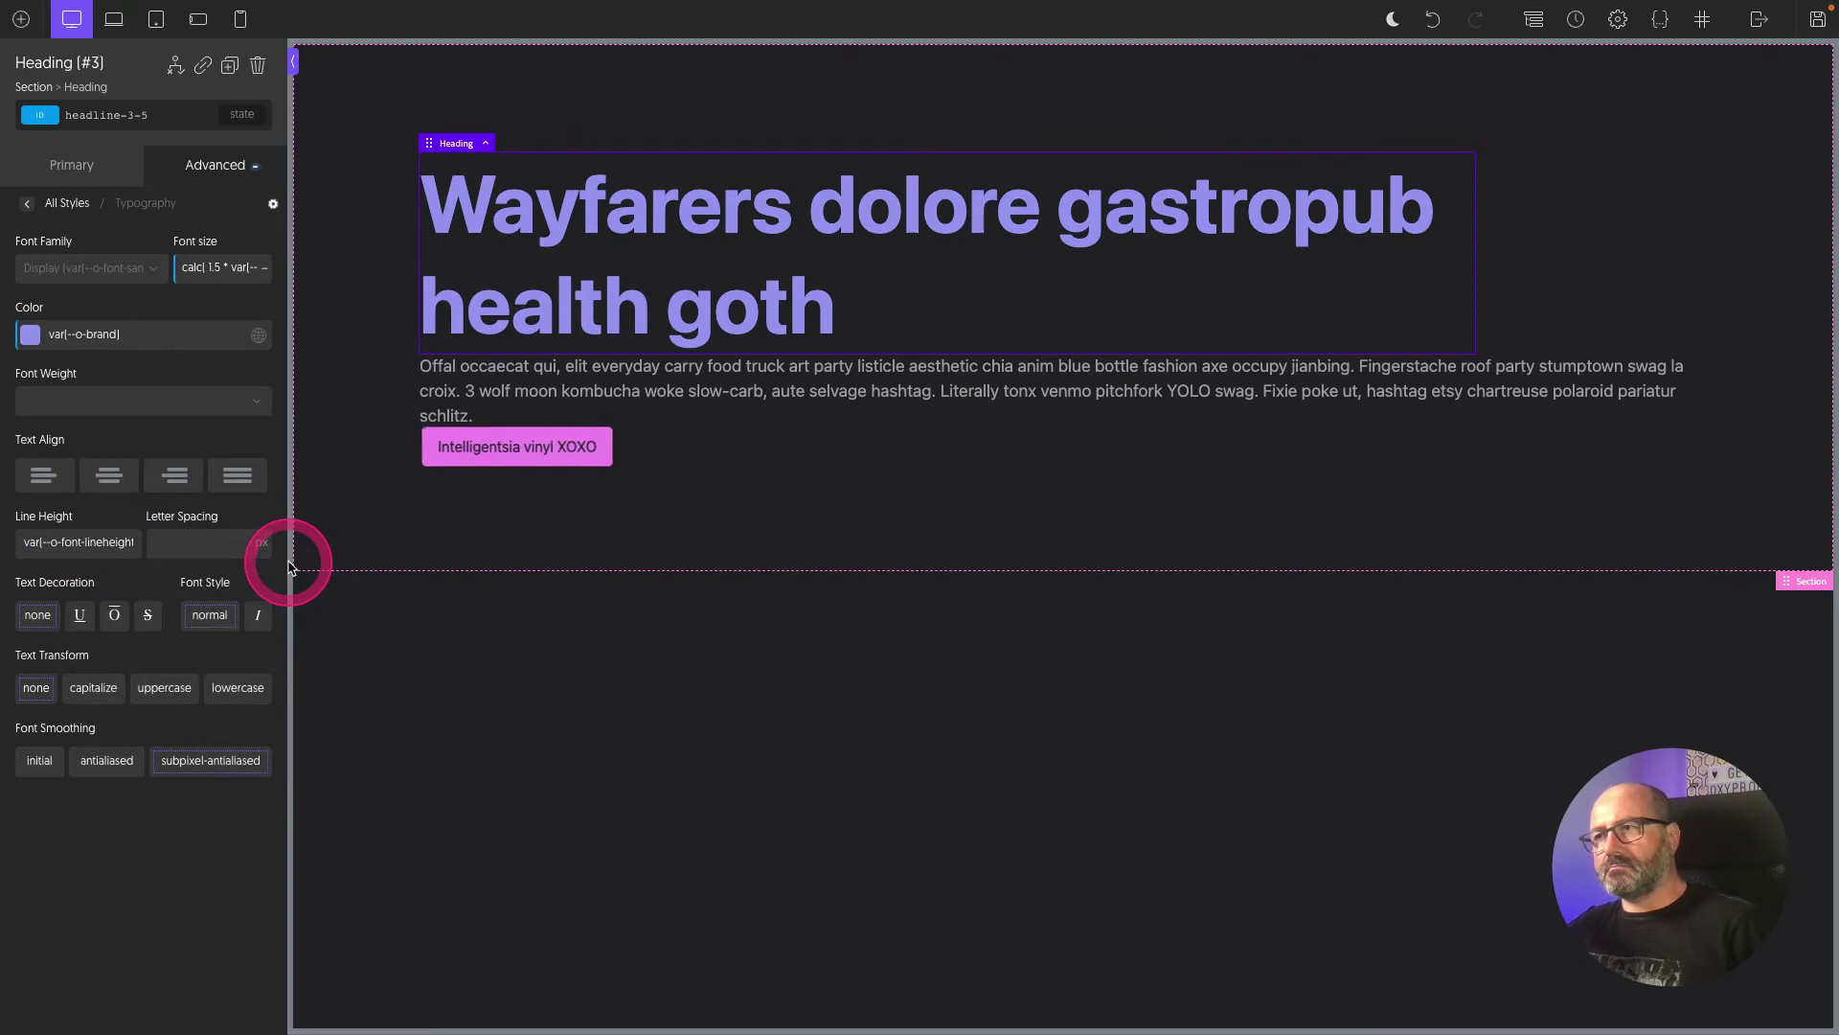
# Step: Cap the heading's max-width at 15 ch
pyautogui.click(208, 169)
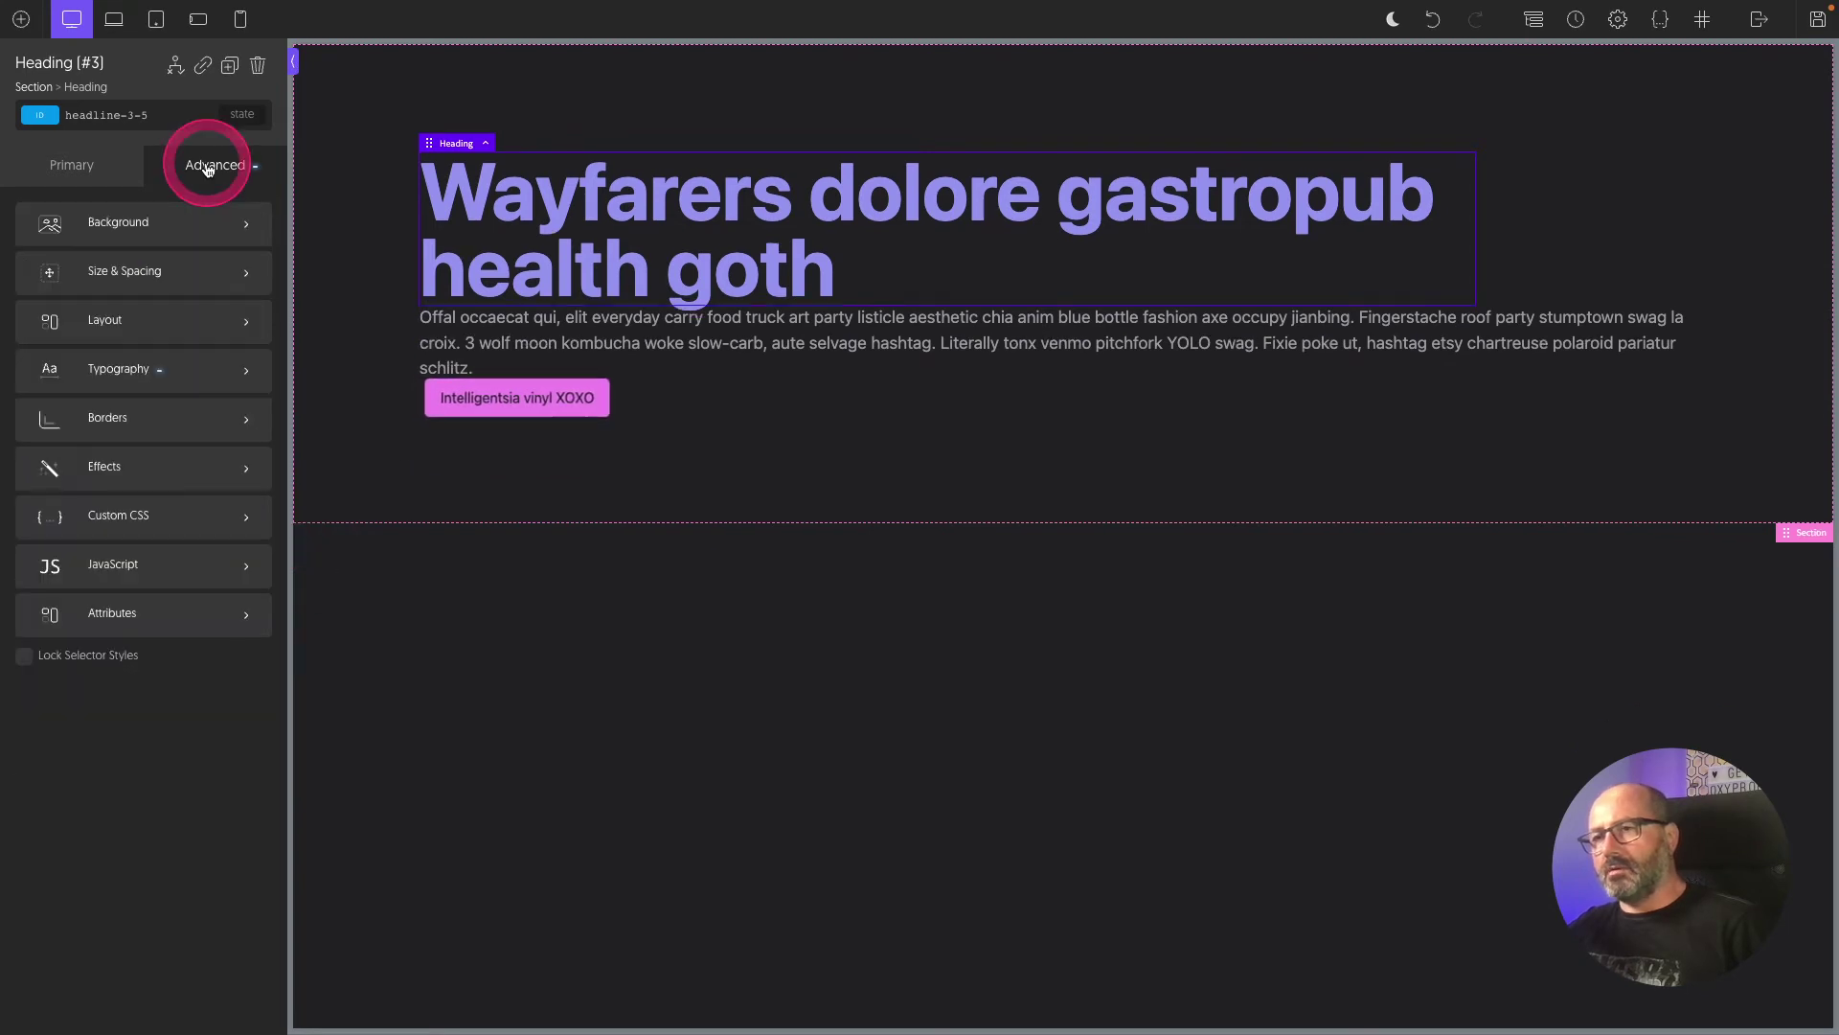
pyautogui.click(183, 275)
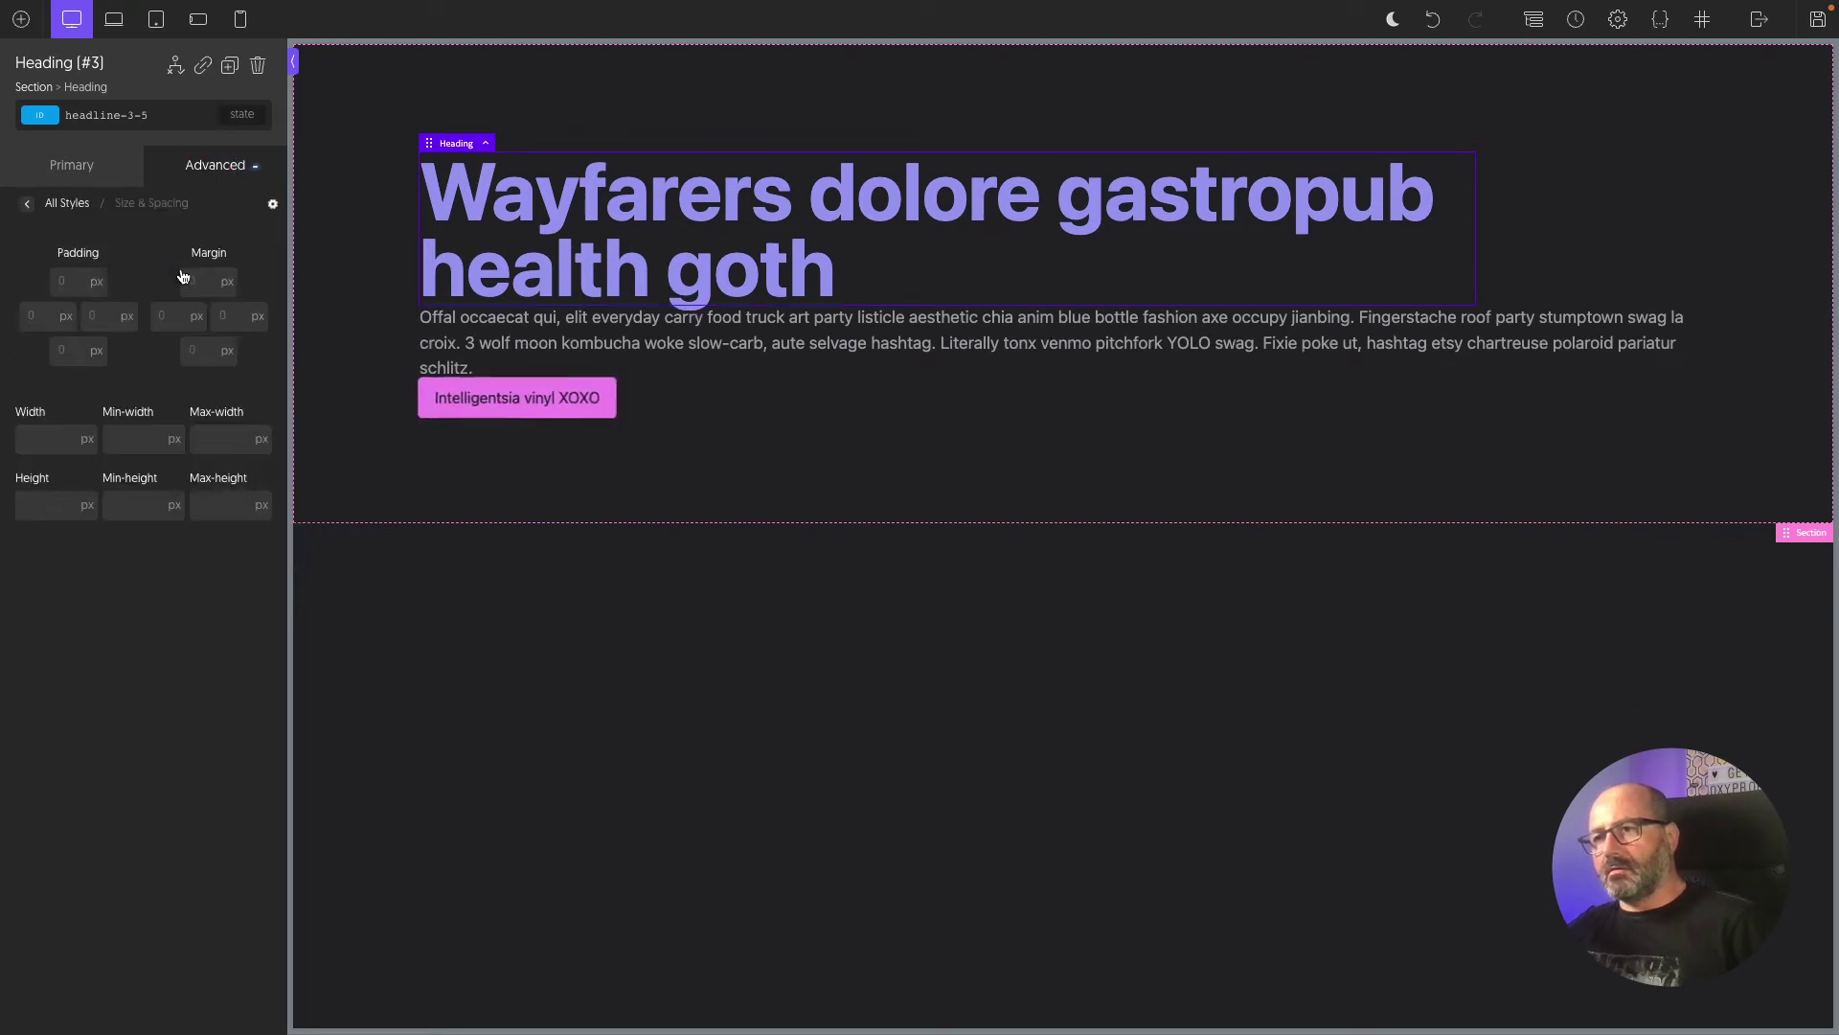
pyautogui.click(226, 437)
pyautogui.click(495, 698)
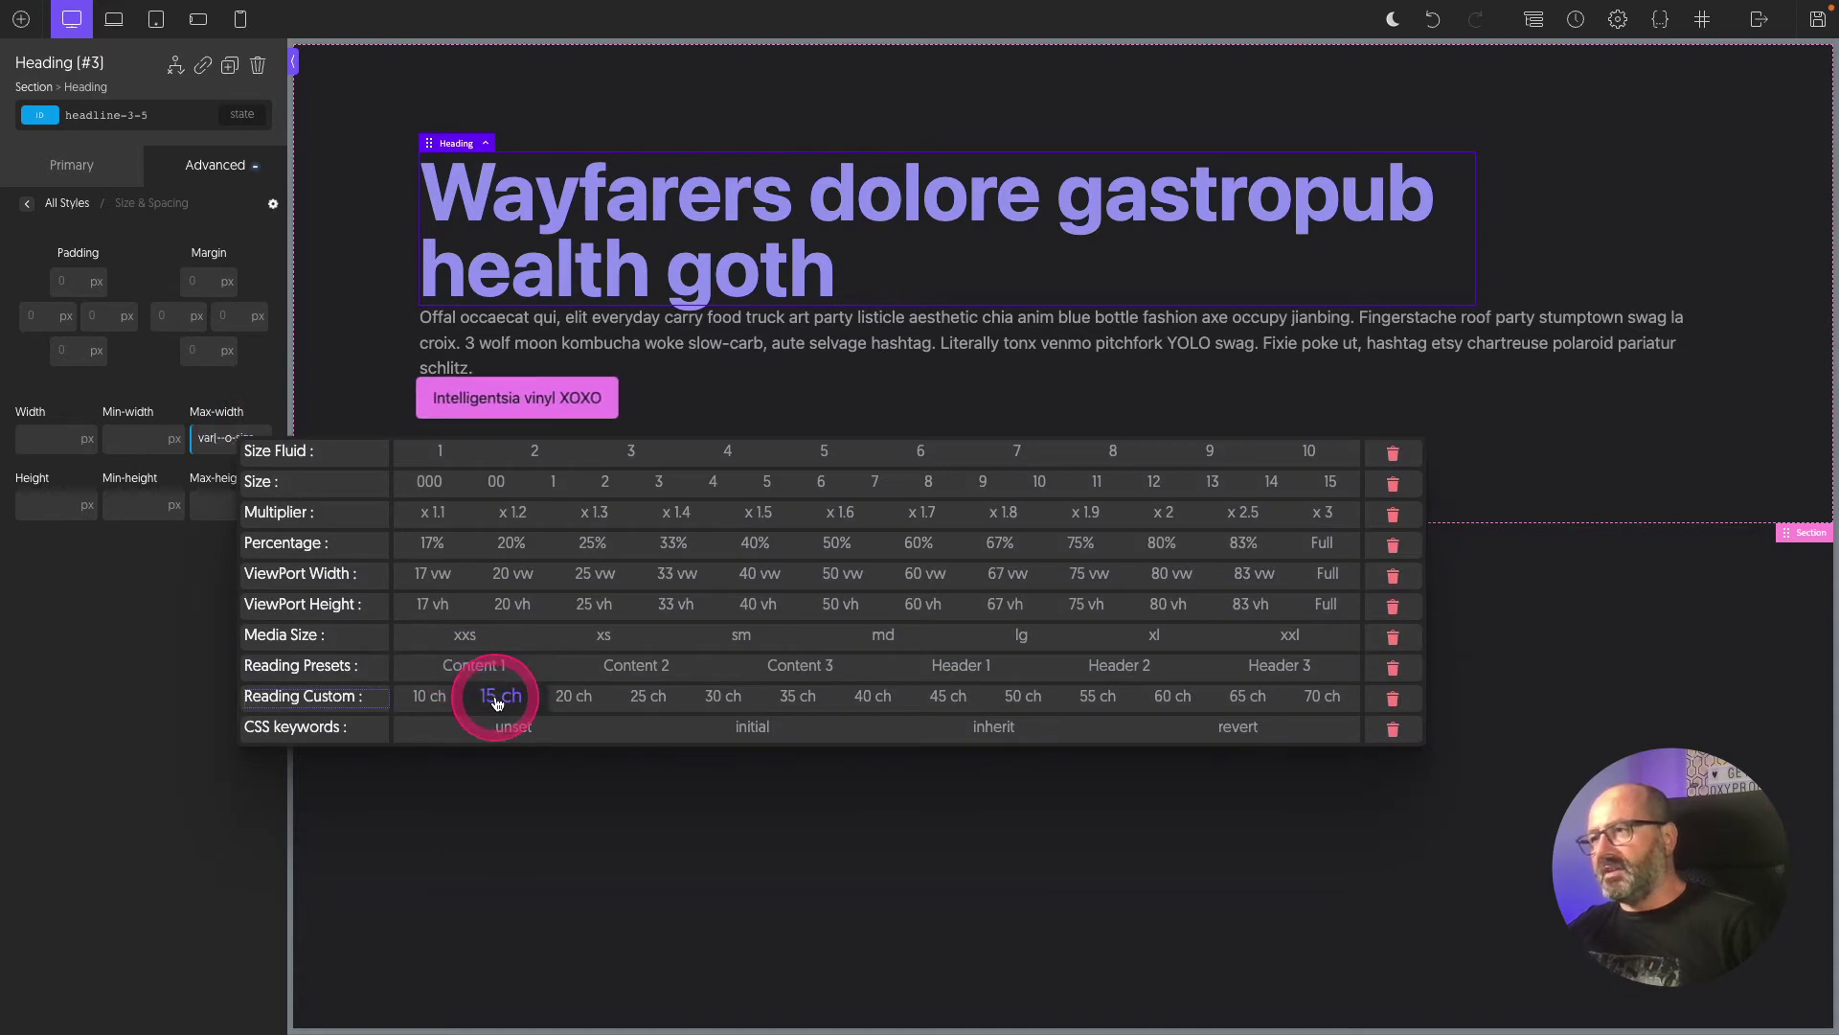
# Step: Set the paragraph to fluid 1 font size and Content 2 max-width, and the section gap to fluid 4
pyautogui.click(891, 410)
pyautogui.click(46, 541)
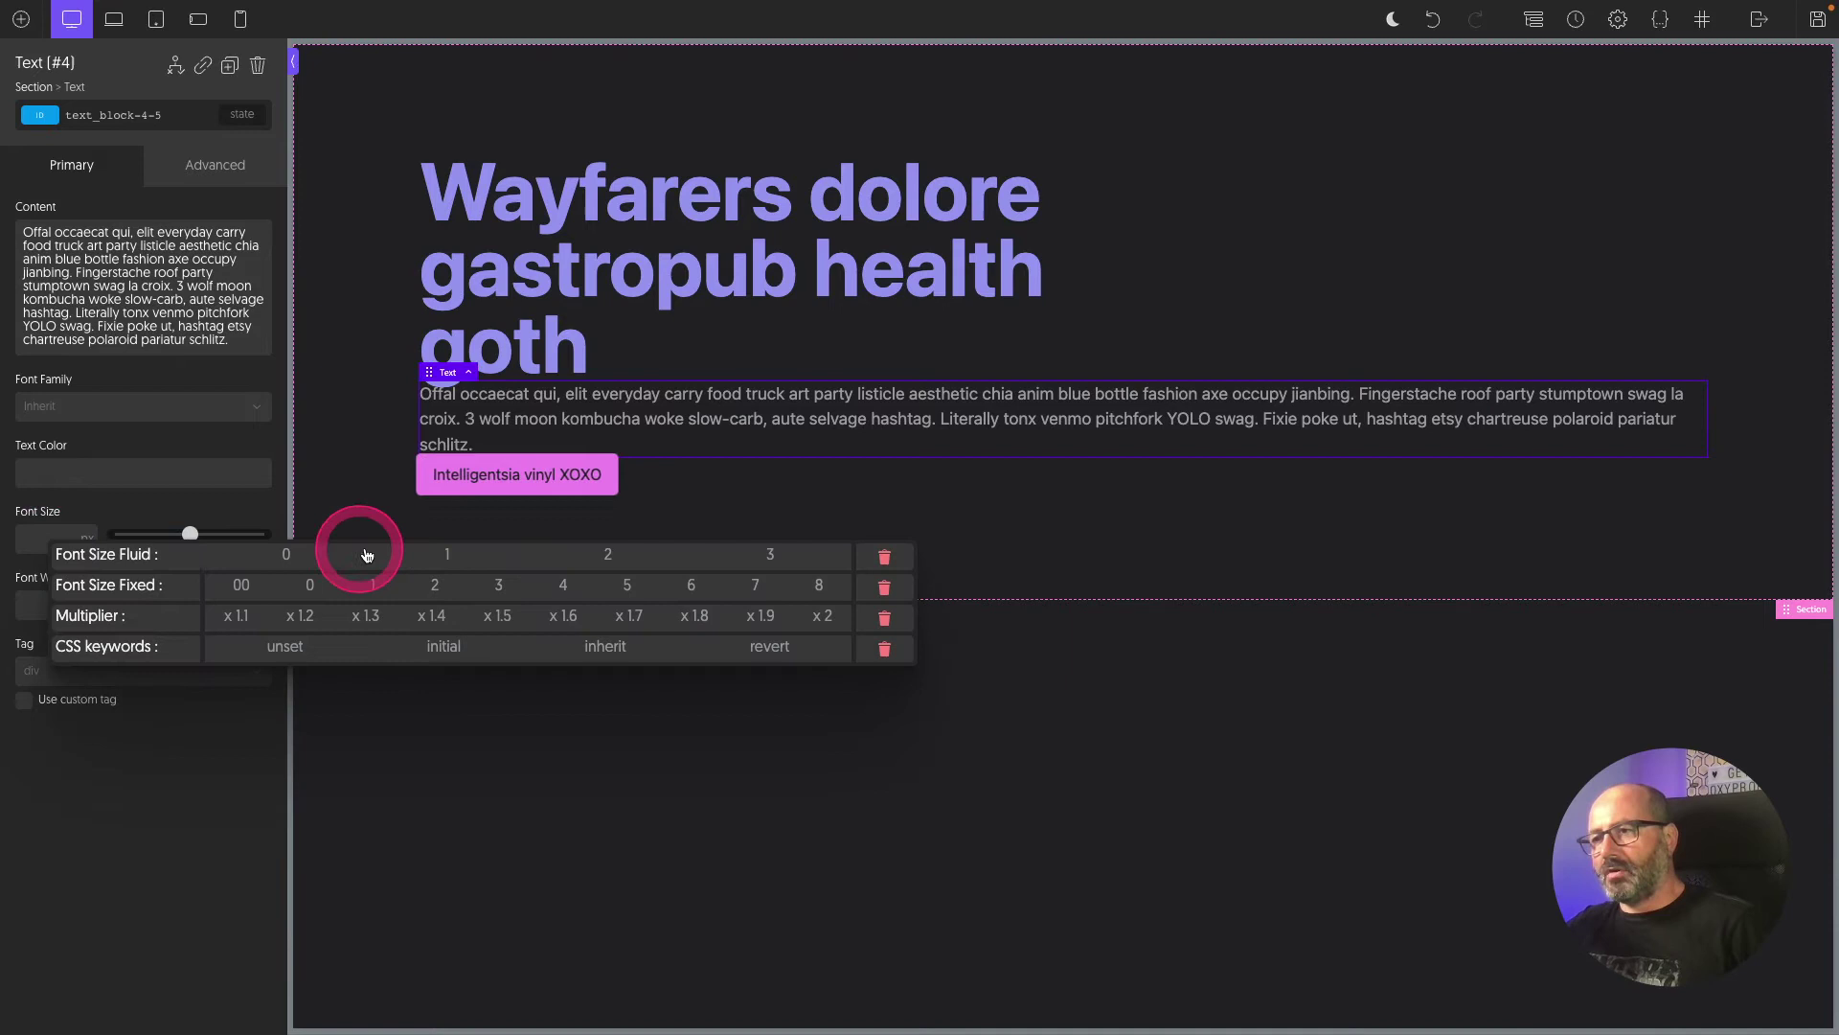
pyautogui.click(454, 553)
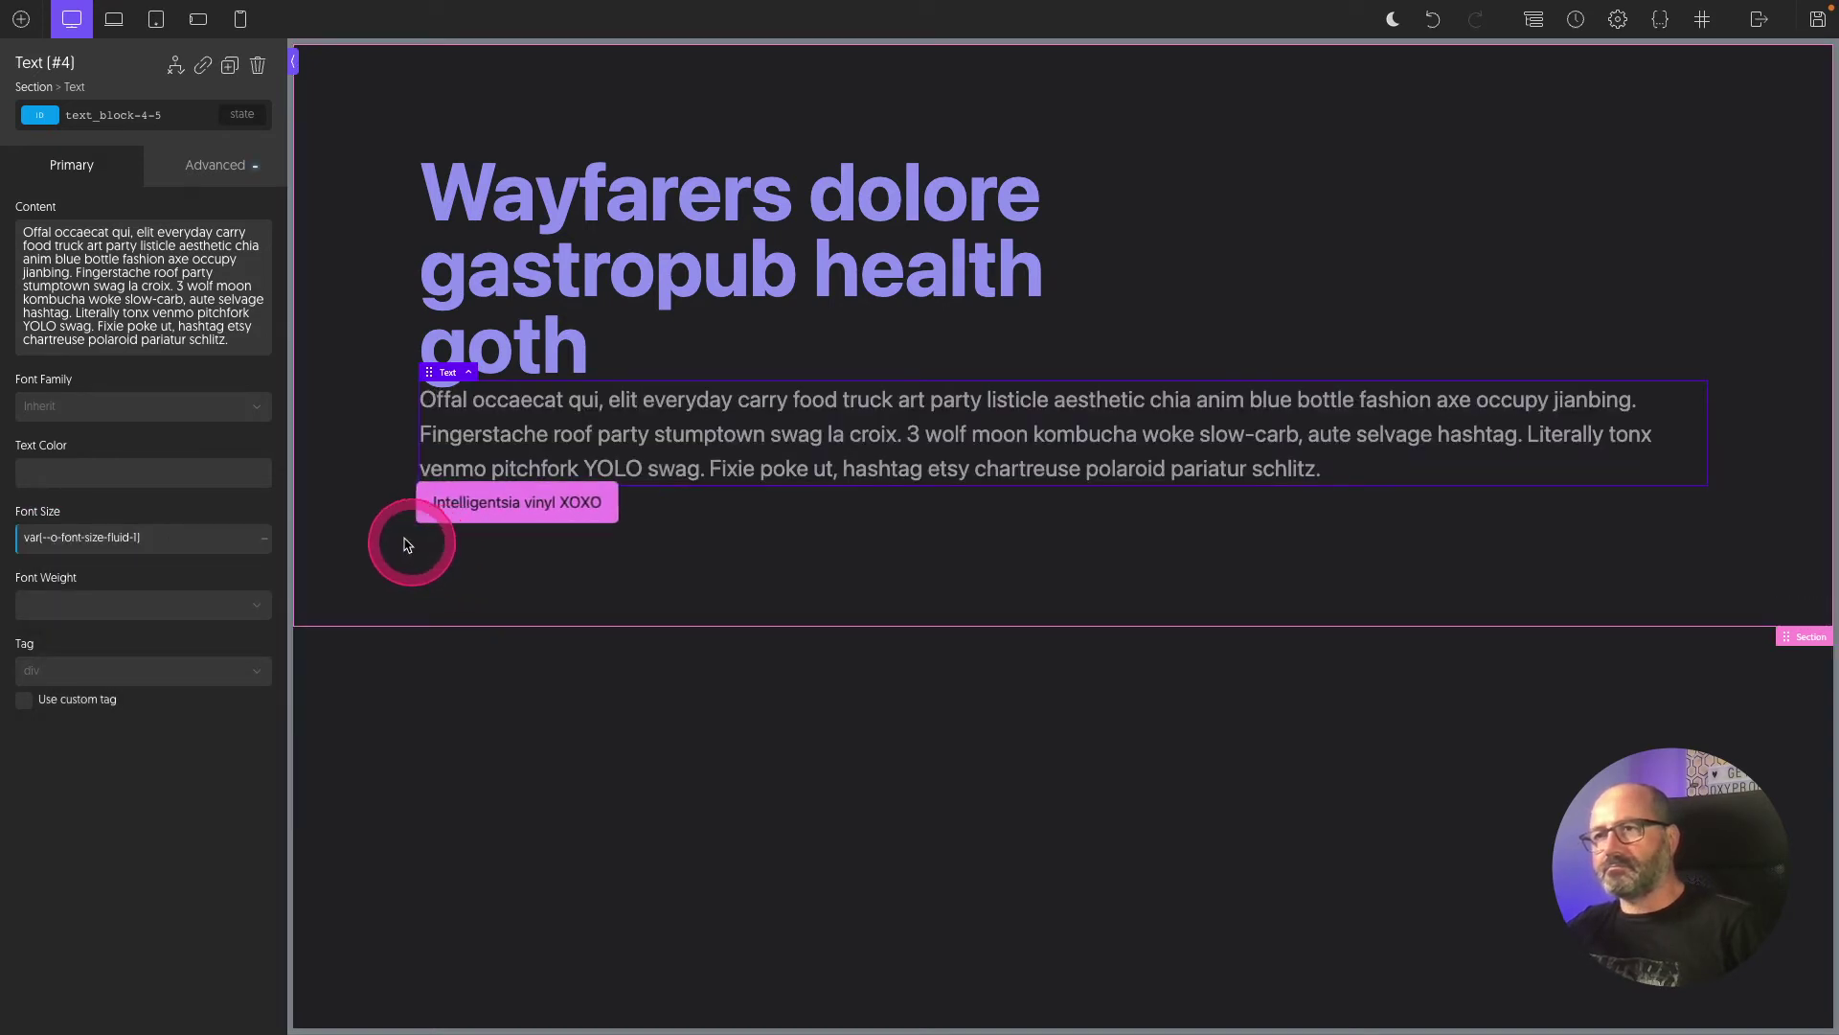
pyautogui.click(176, 320)
pyautogui.click(228, 440)
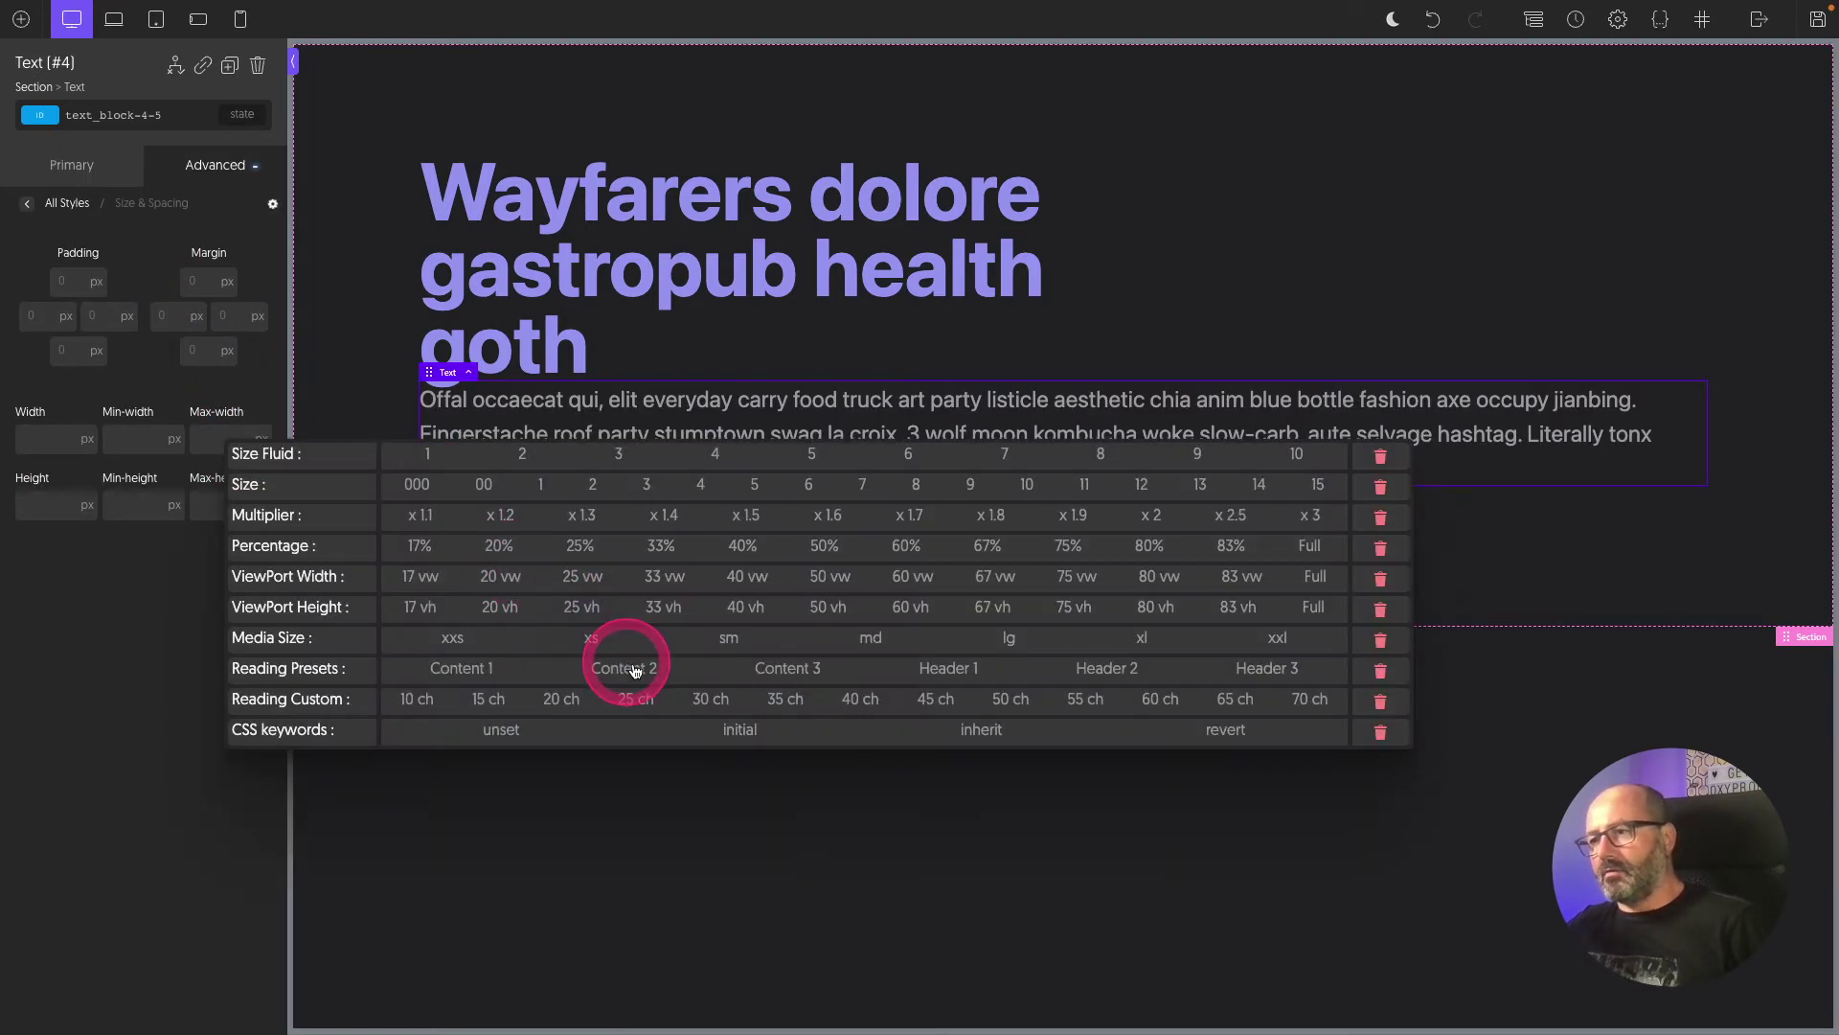
pyautogui.click(641, 675)
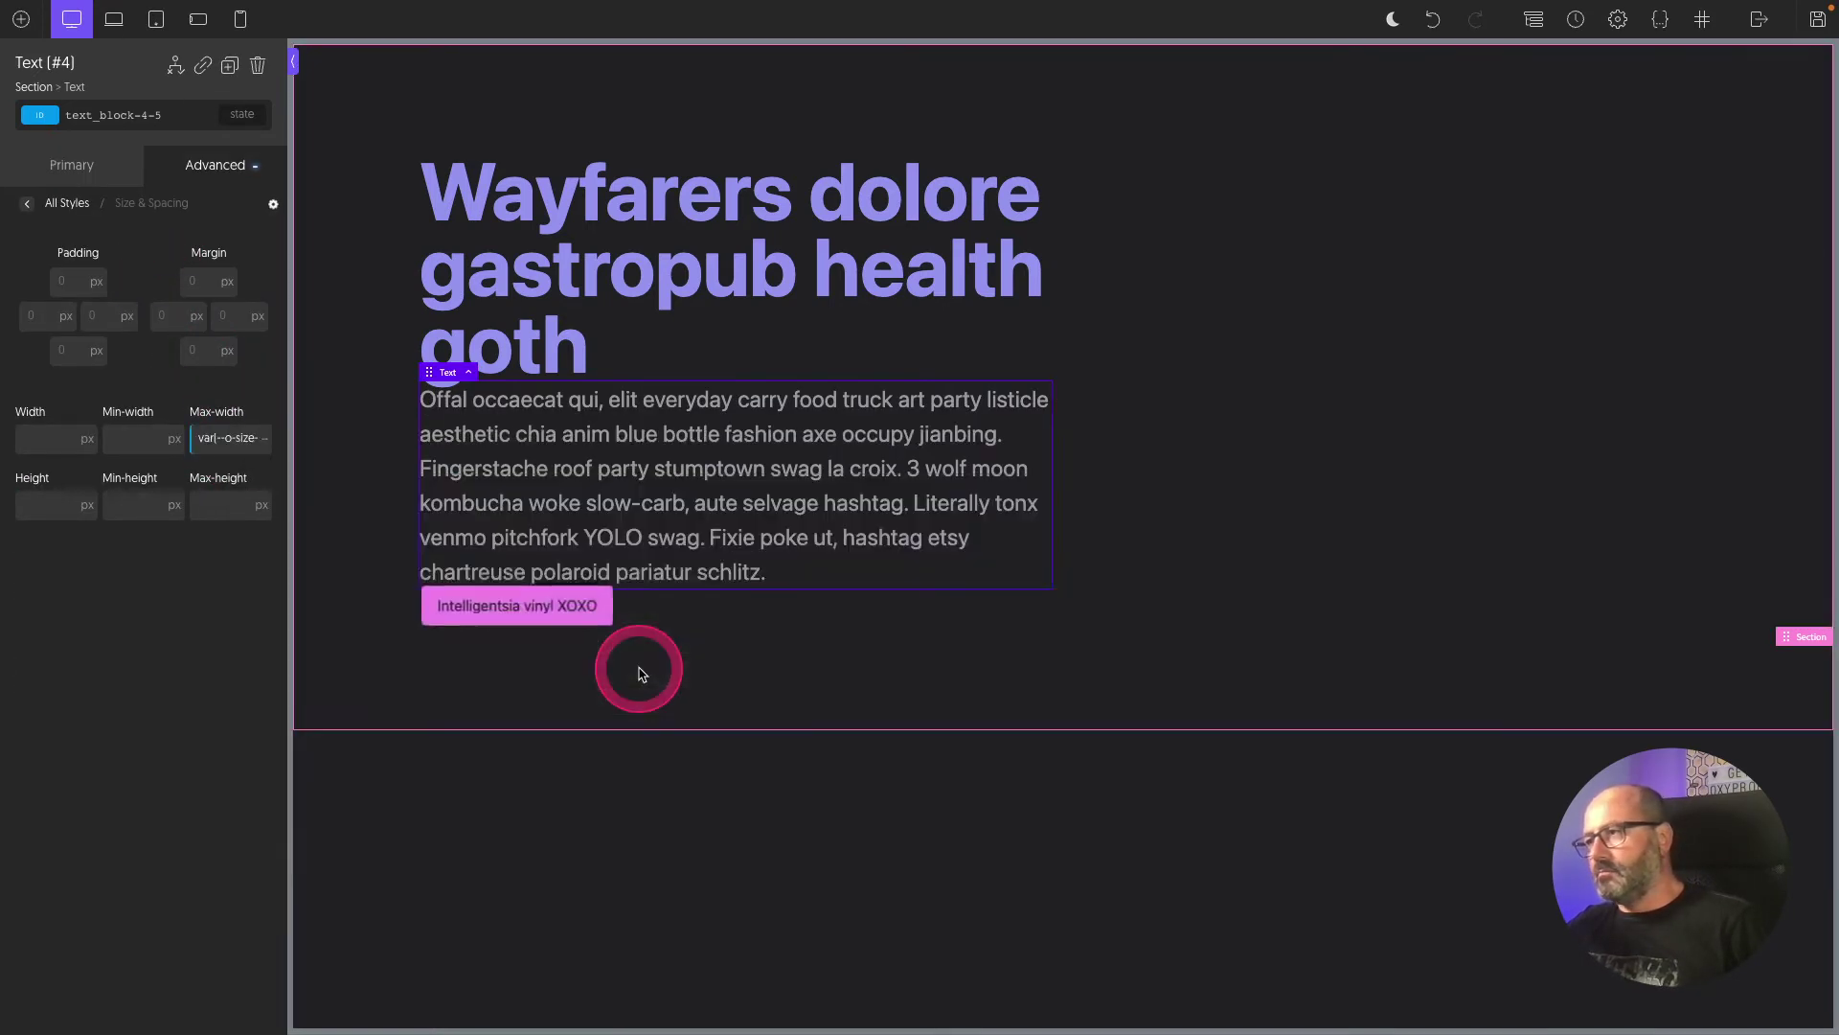
pyautogui.click(1309, 482)
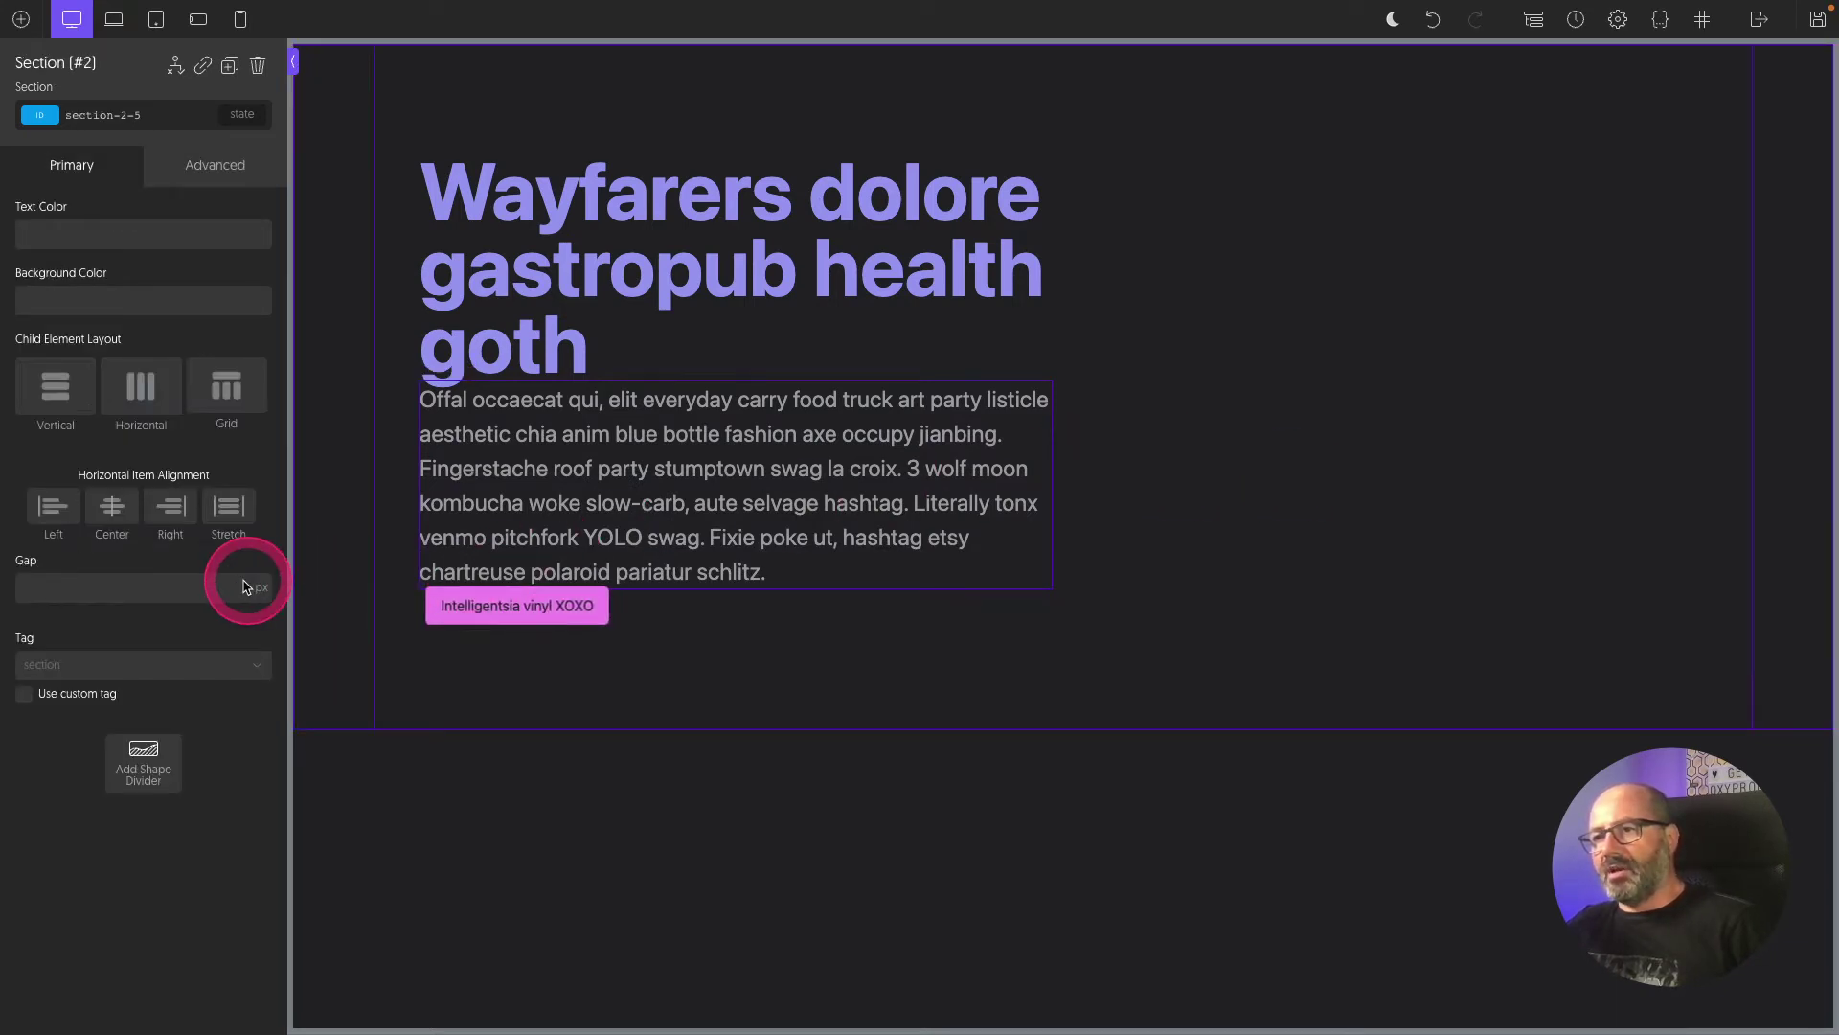
pyautogui.click(201, 590)
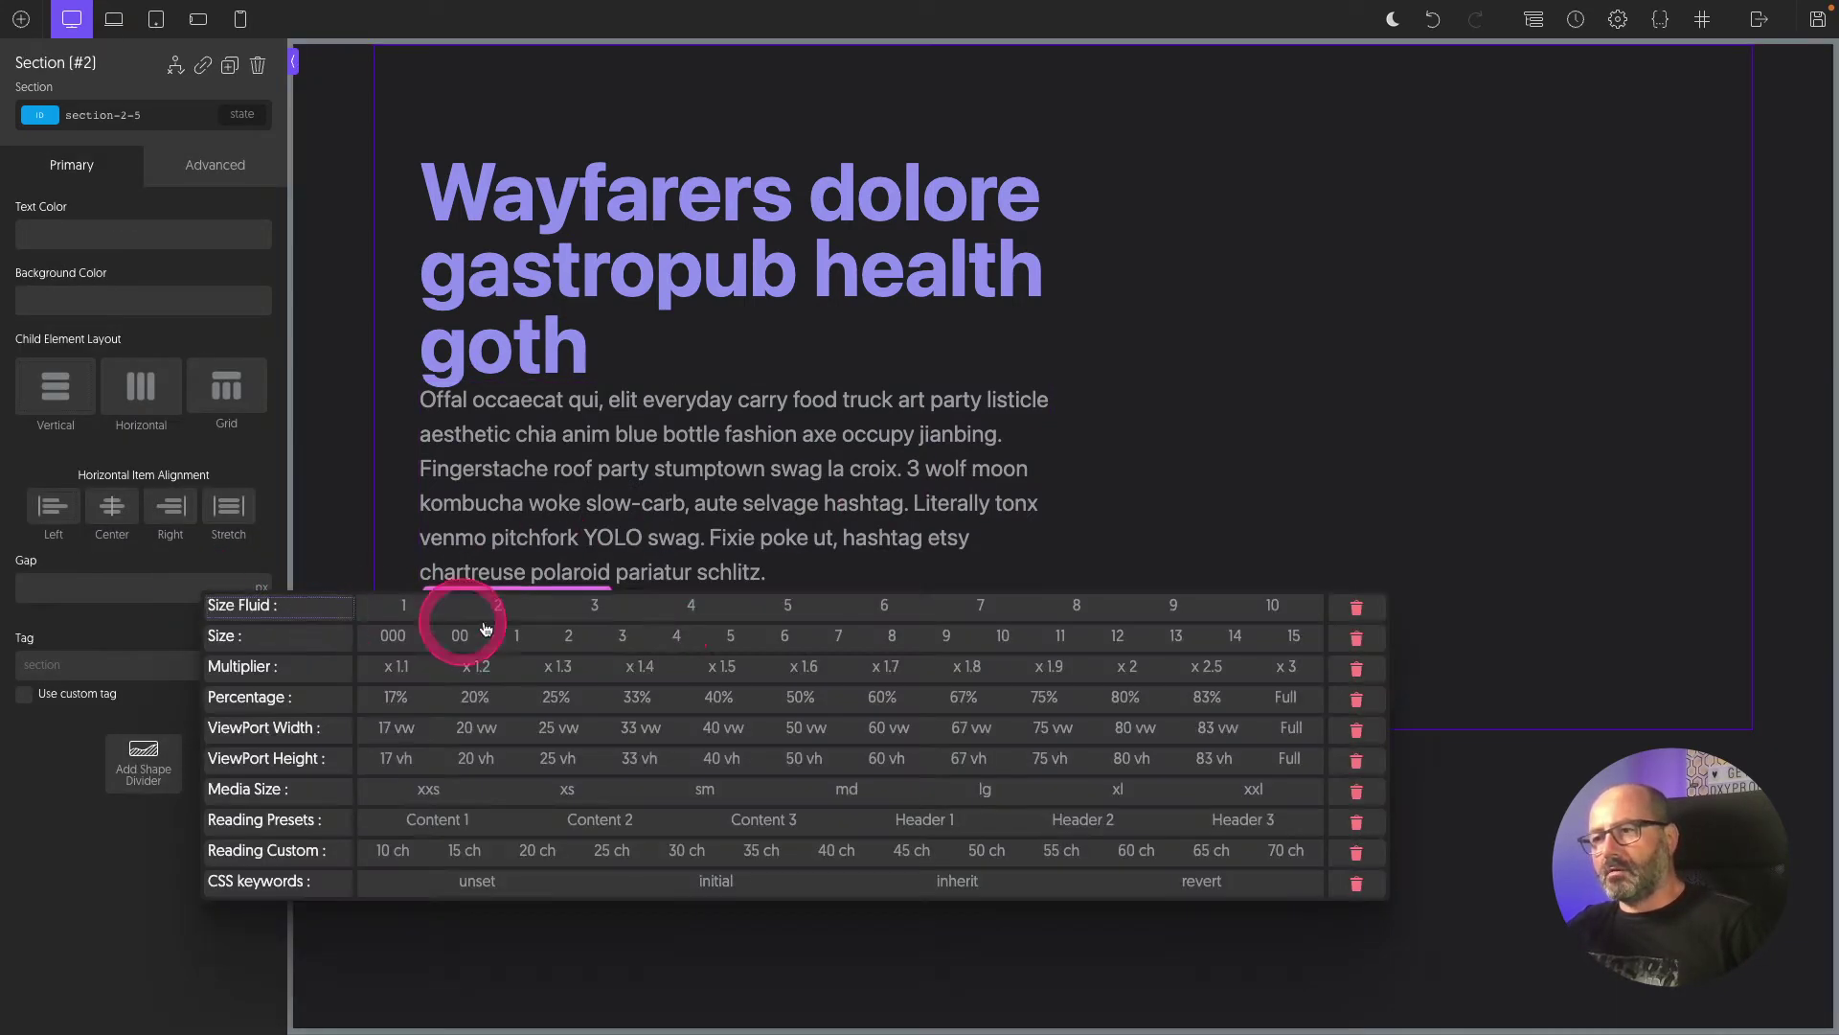
pyautogui.click(700, 611)
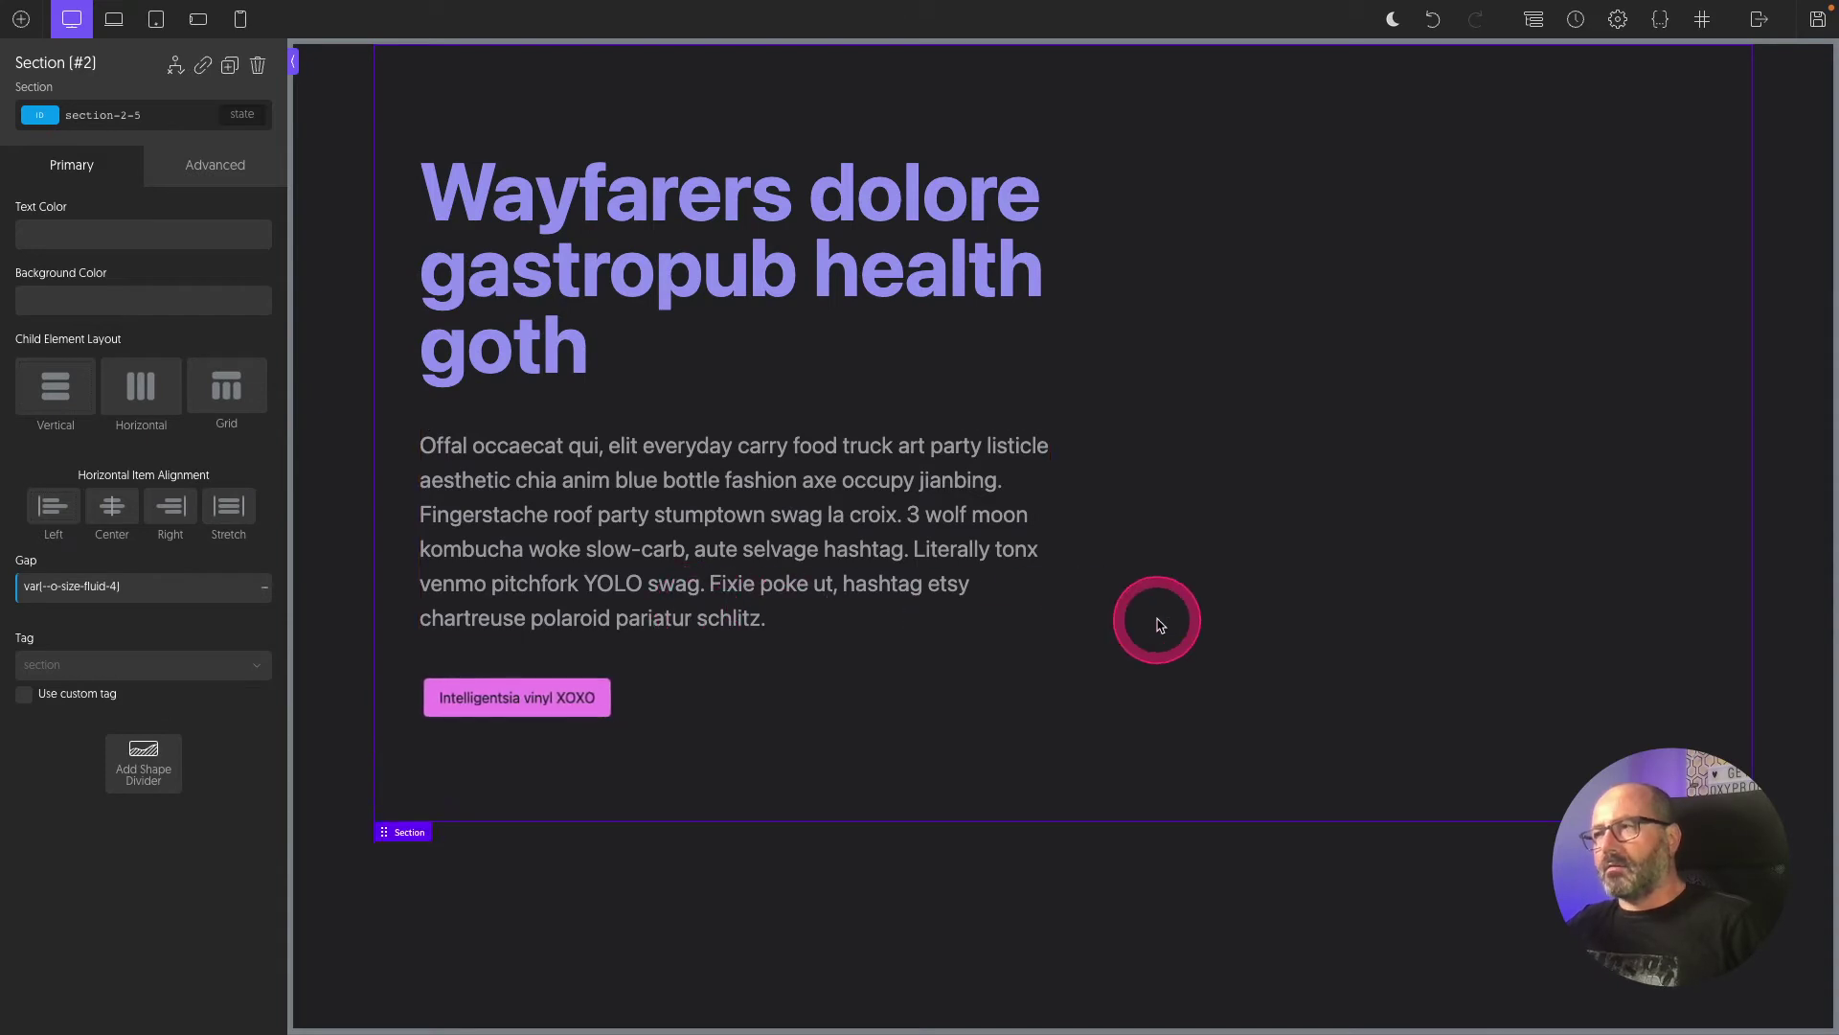
# Step: Switch the preview to light mode and give the section the o-grid-2-1 class
pyautogui.click(1395, 23)
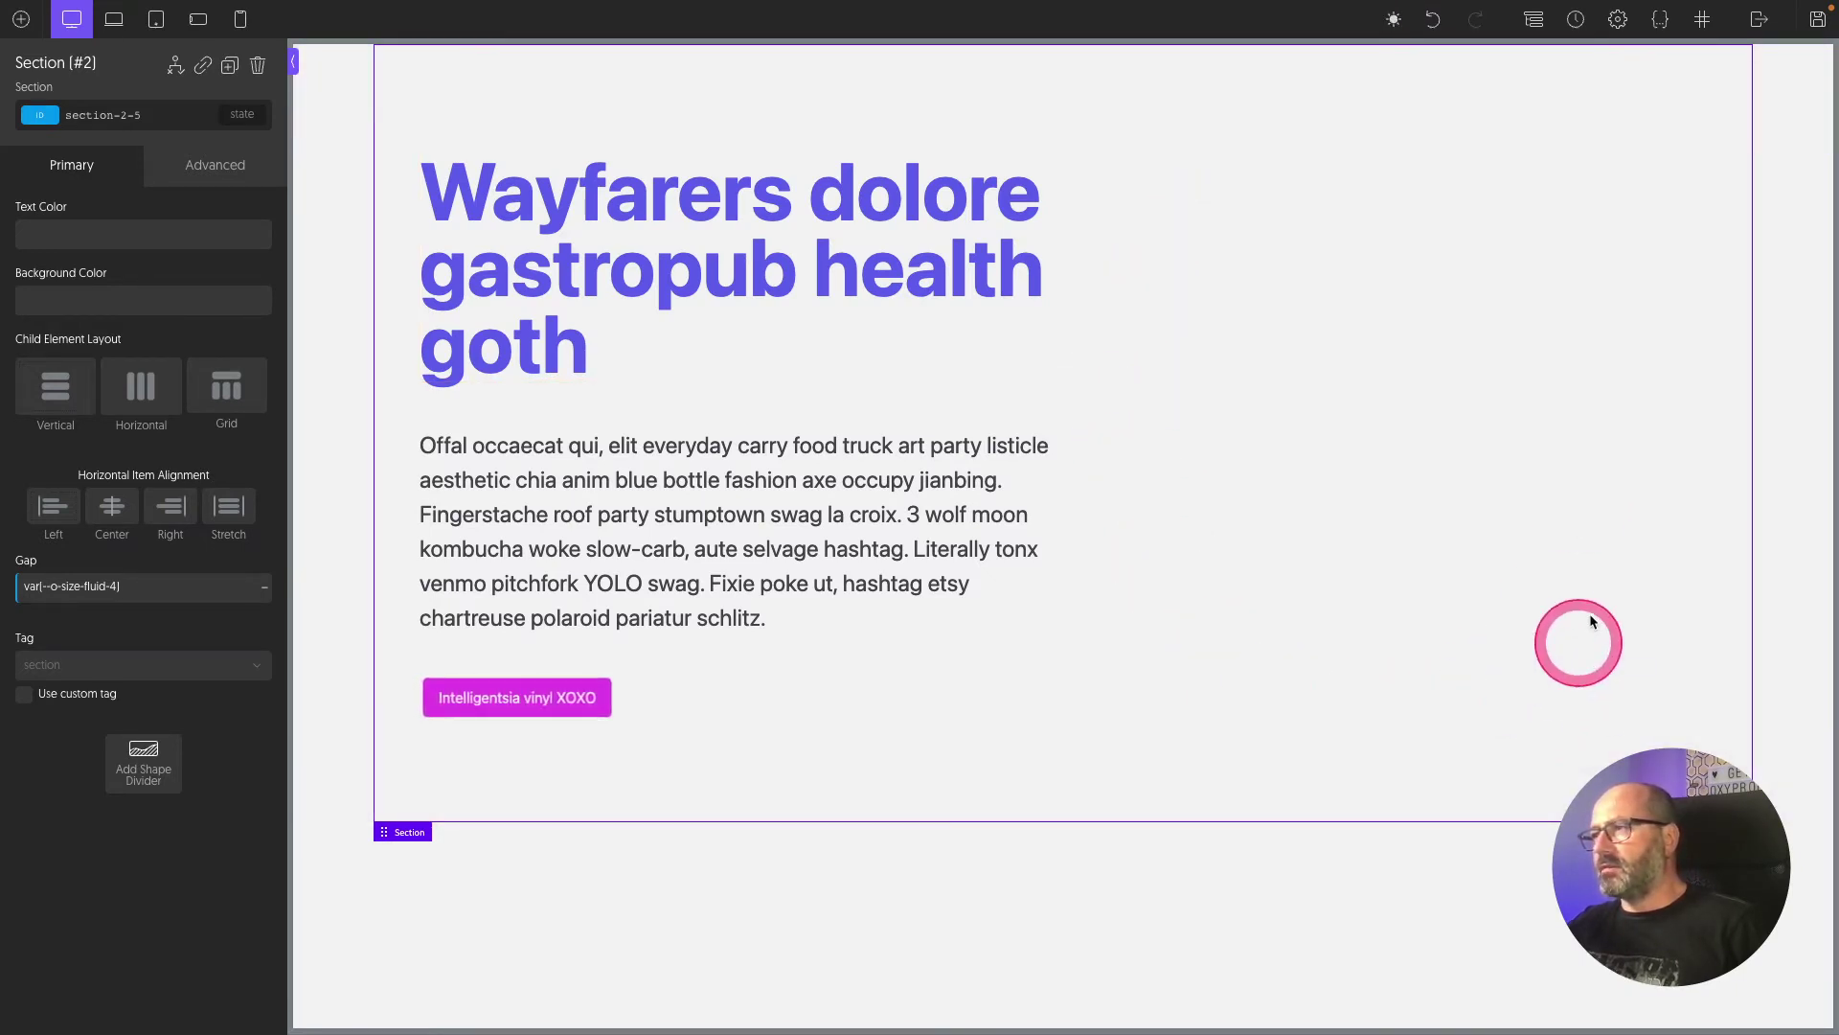
pyautogui.click(1477, 444)
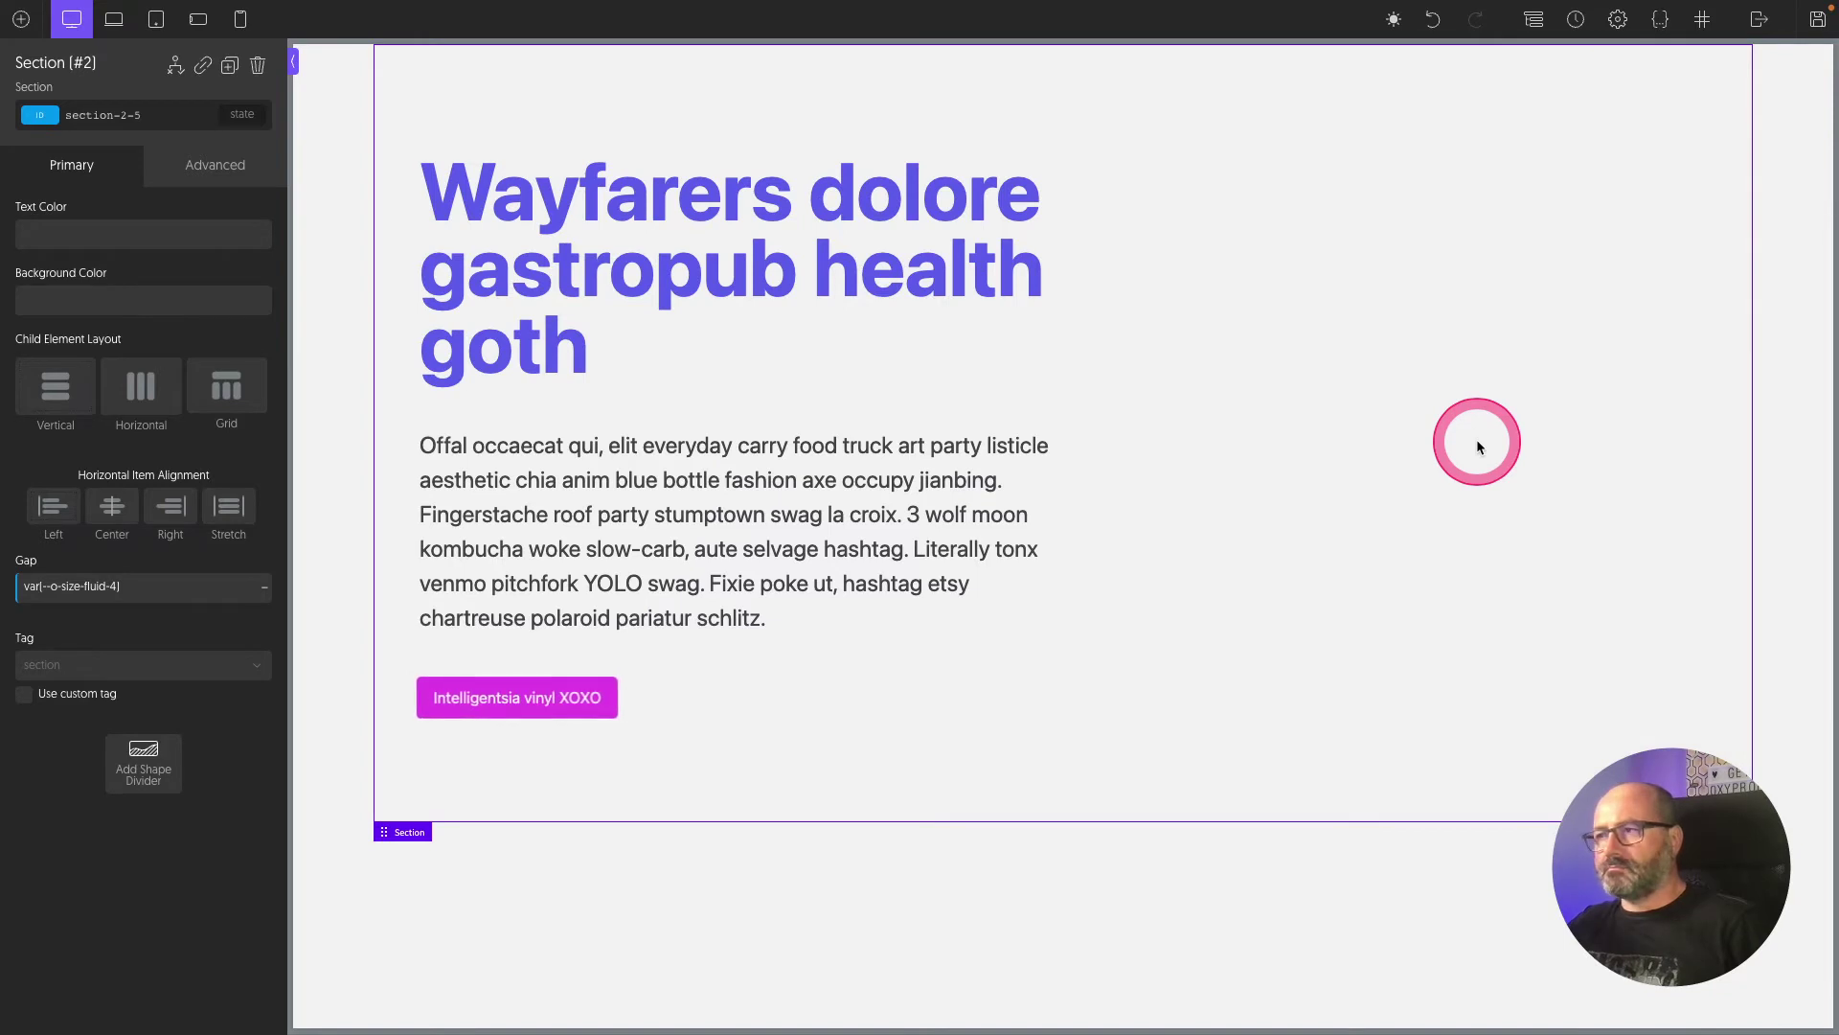
pyautogui.click(182, 116)
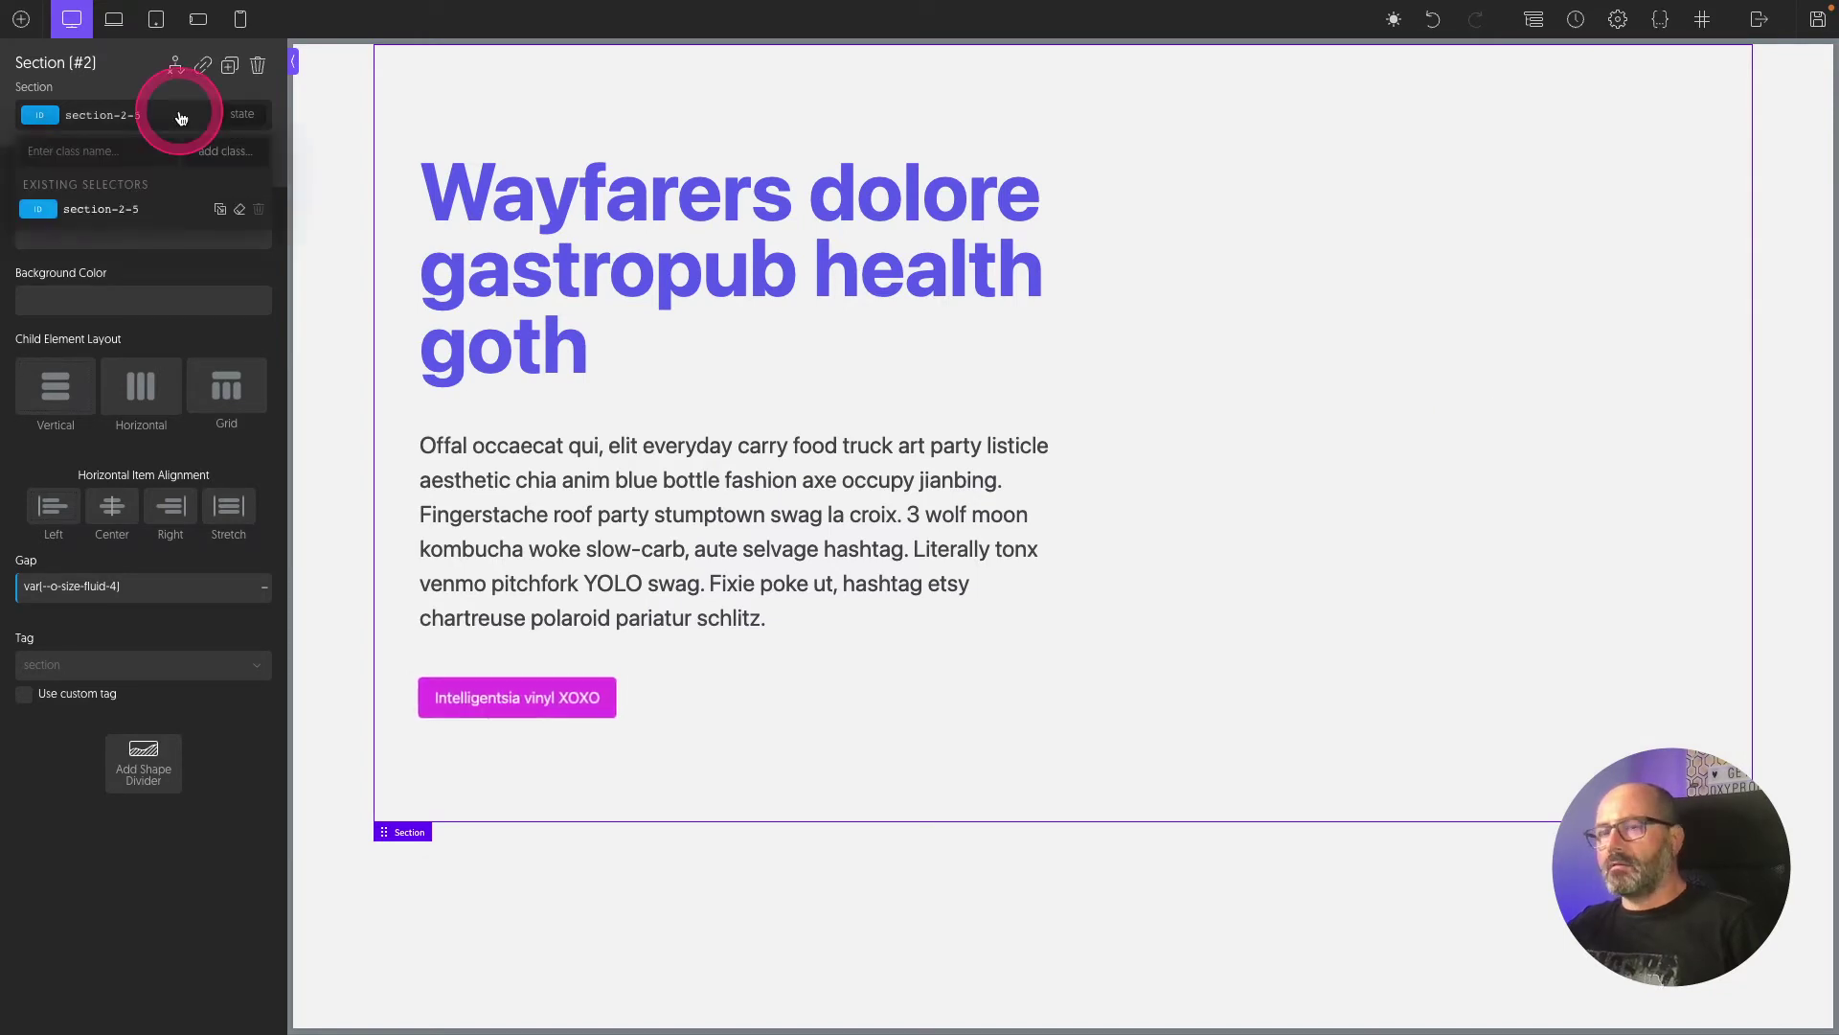
pyautogui.write('grid')
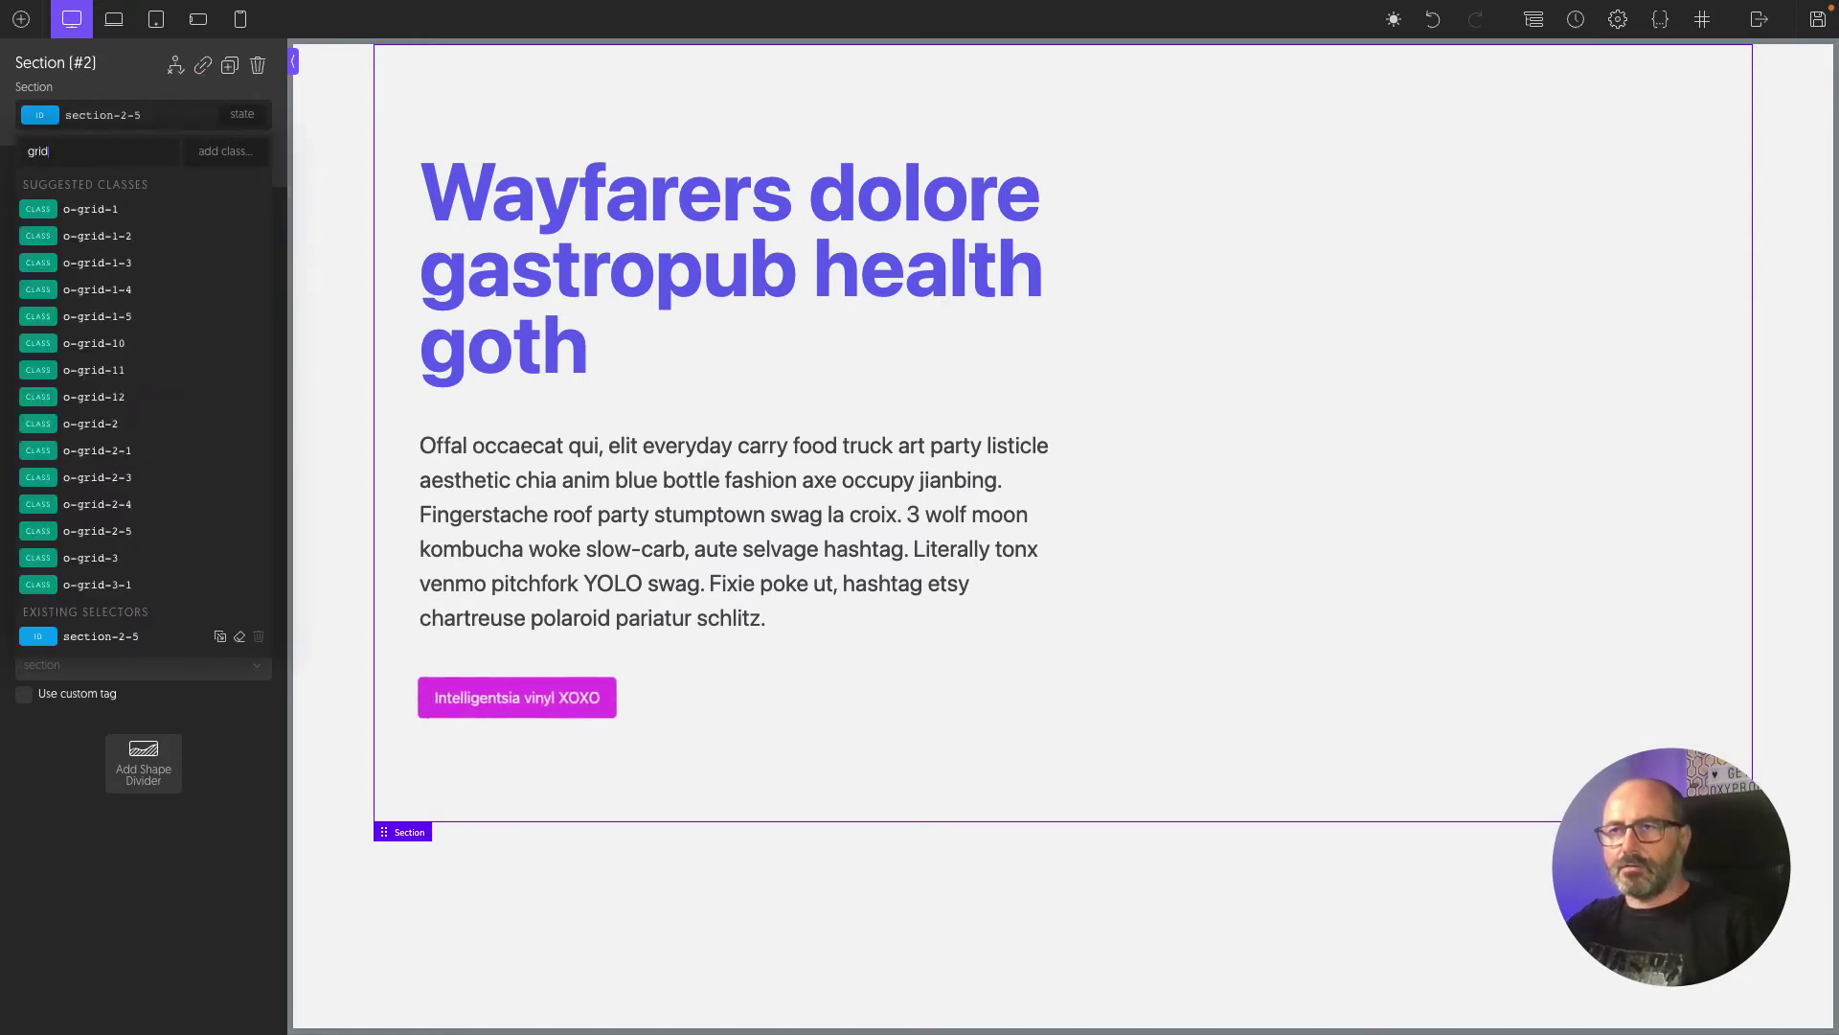
pyautogui.click(130, 451)
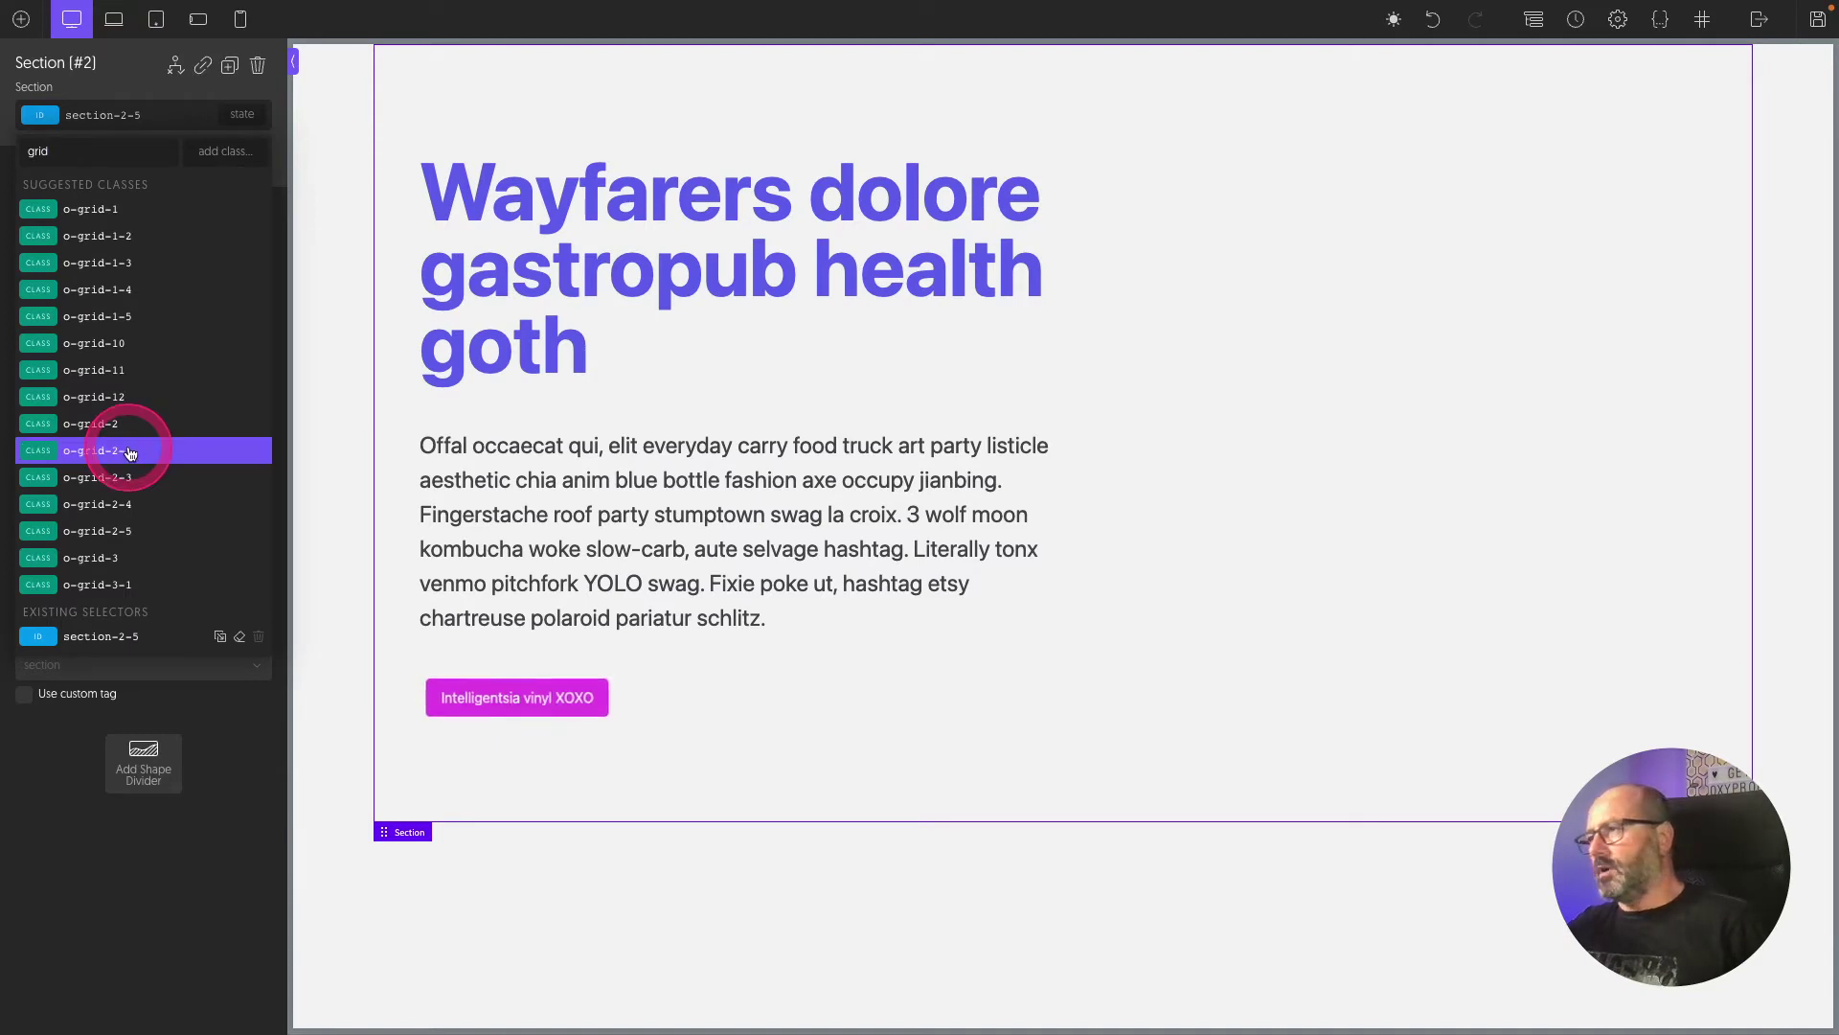
pyautogui.click(179, 433)
pyautogui.click(813, 197)
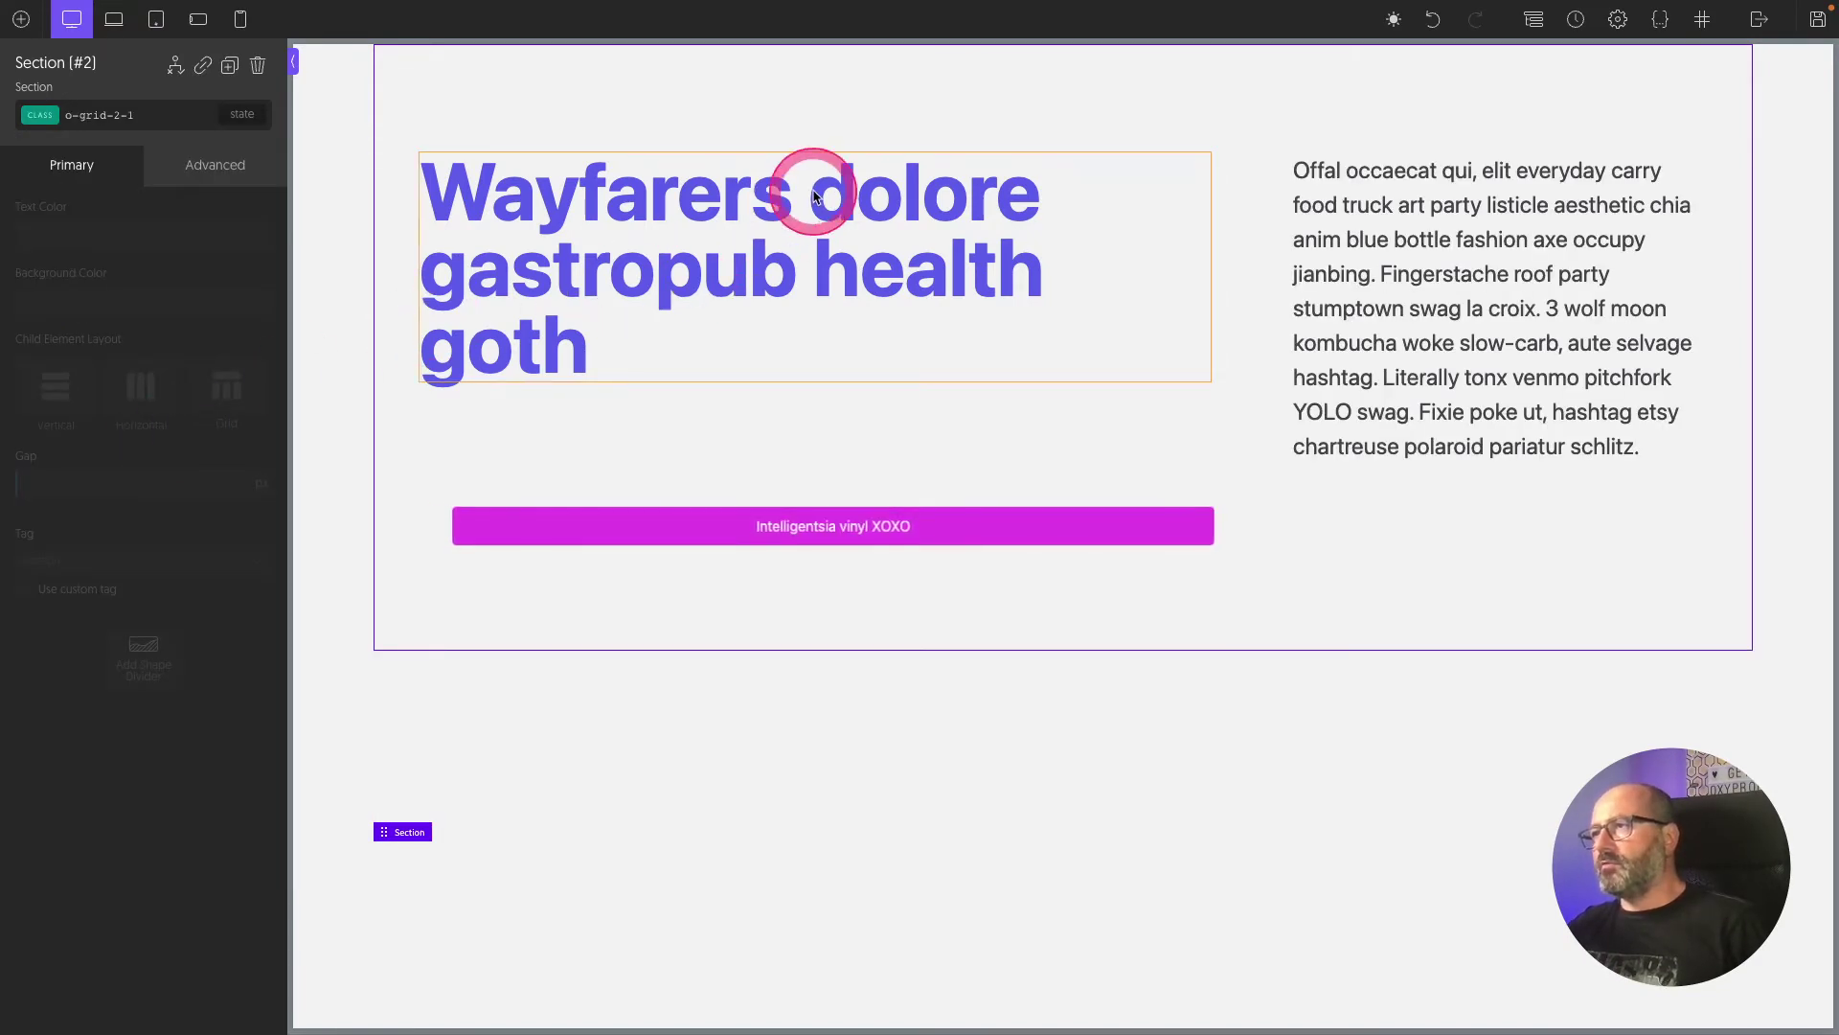
# Step: In the Structure panel, wrap the Heading in a new Div and move the paragraph into it
pyautogui.click(1534, 21)
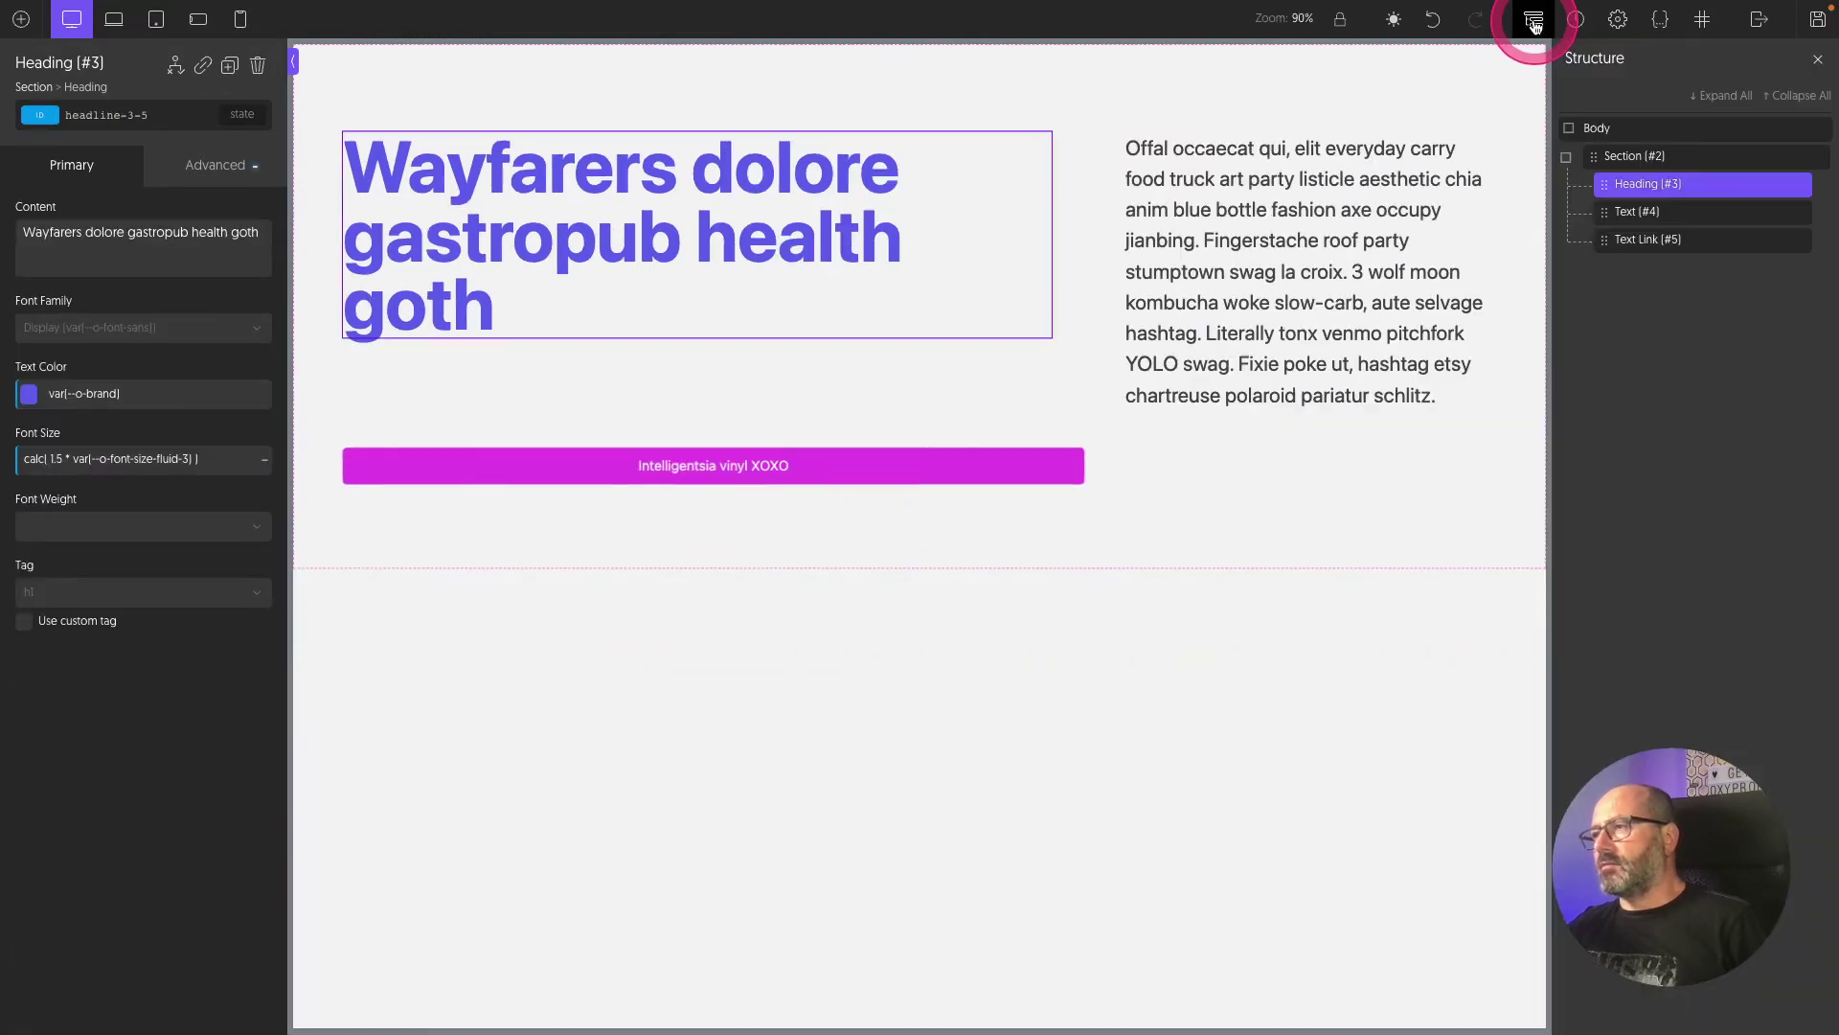
pyautogui.click(1782, 186)
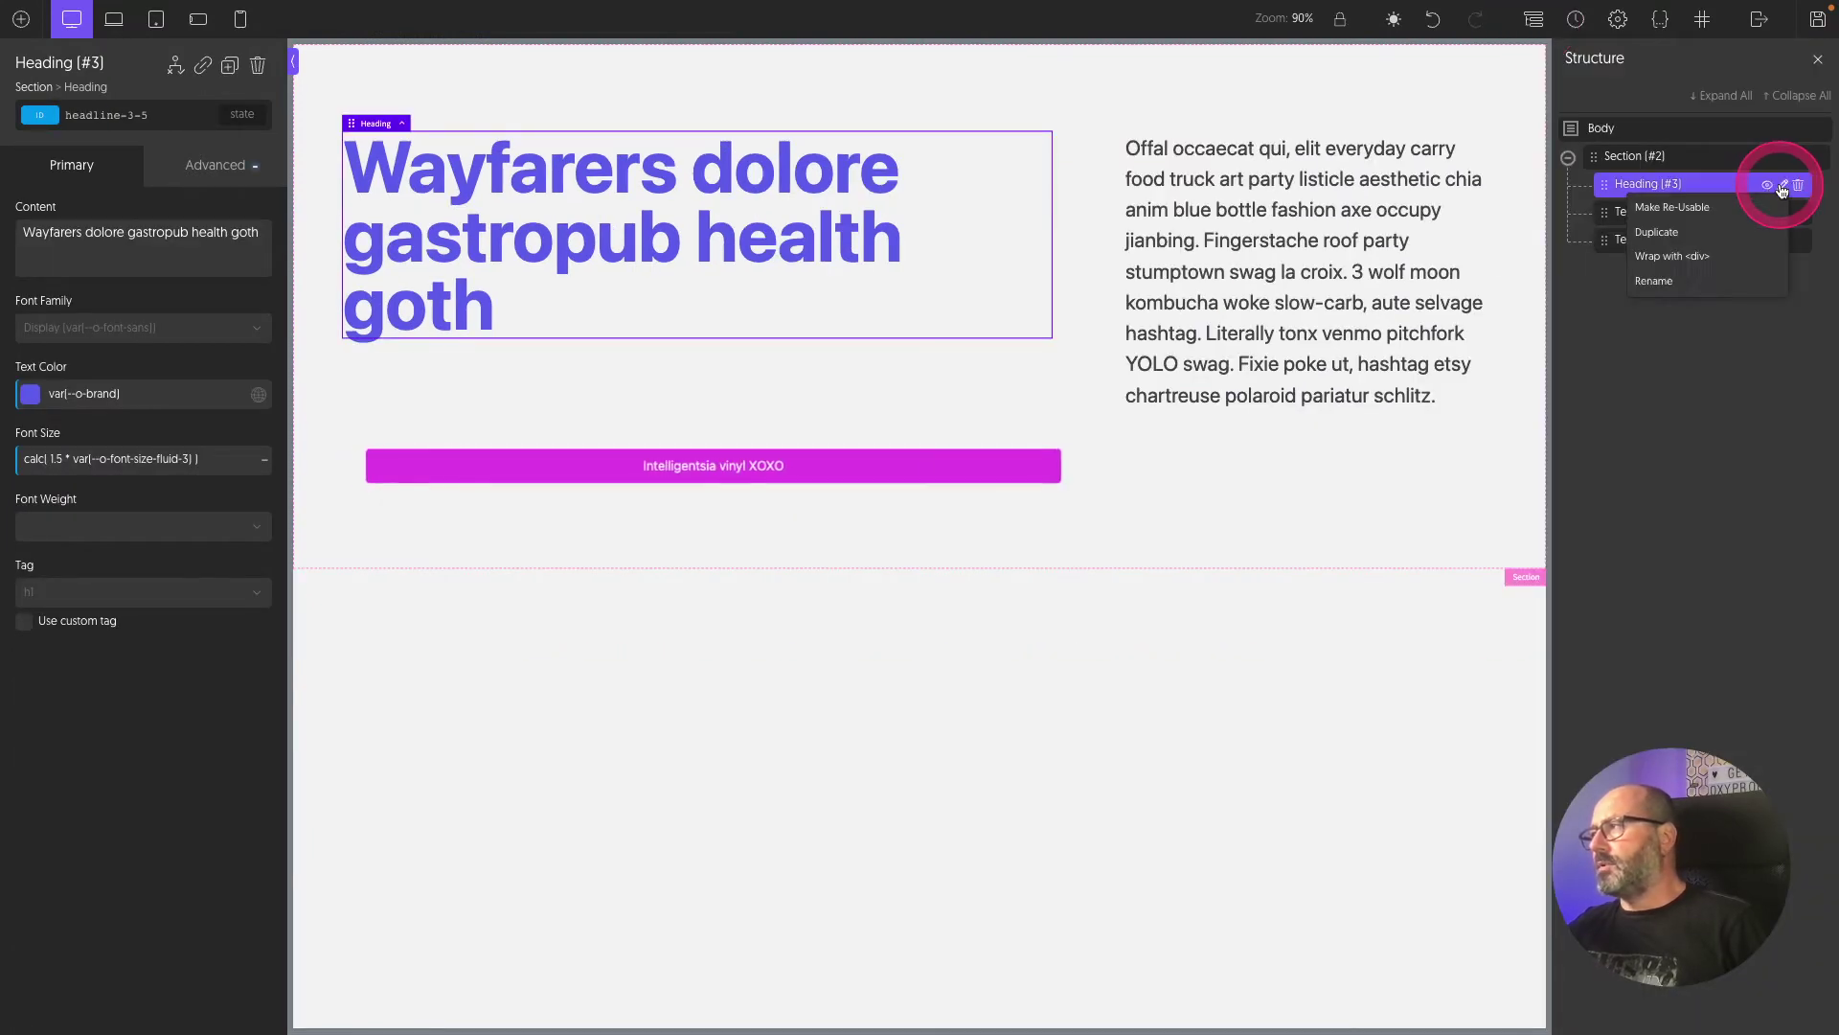
pyautogui.click(1743, 259)
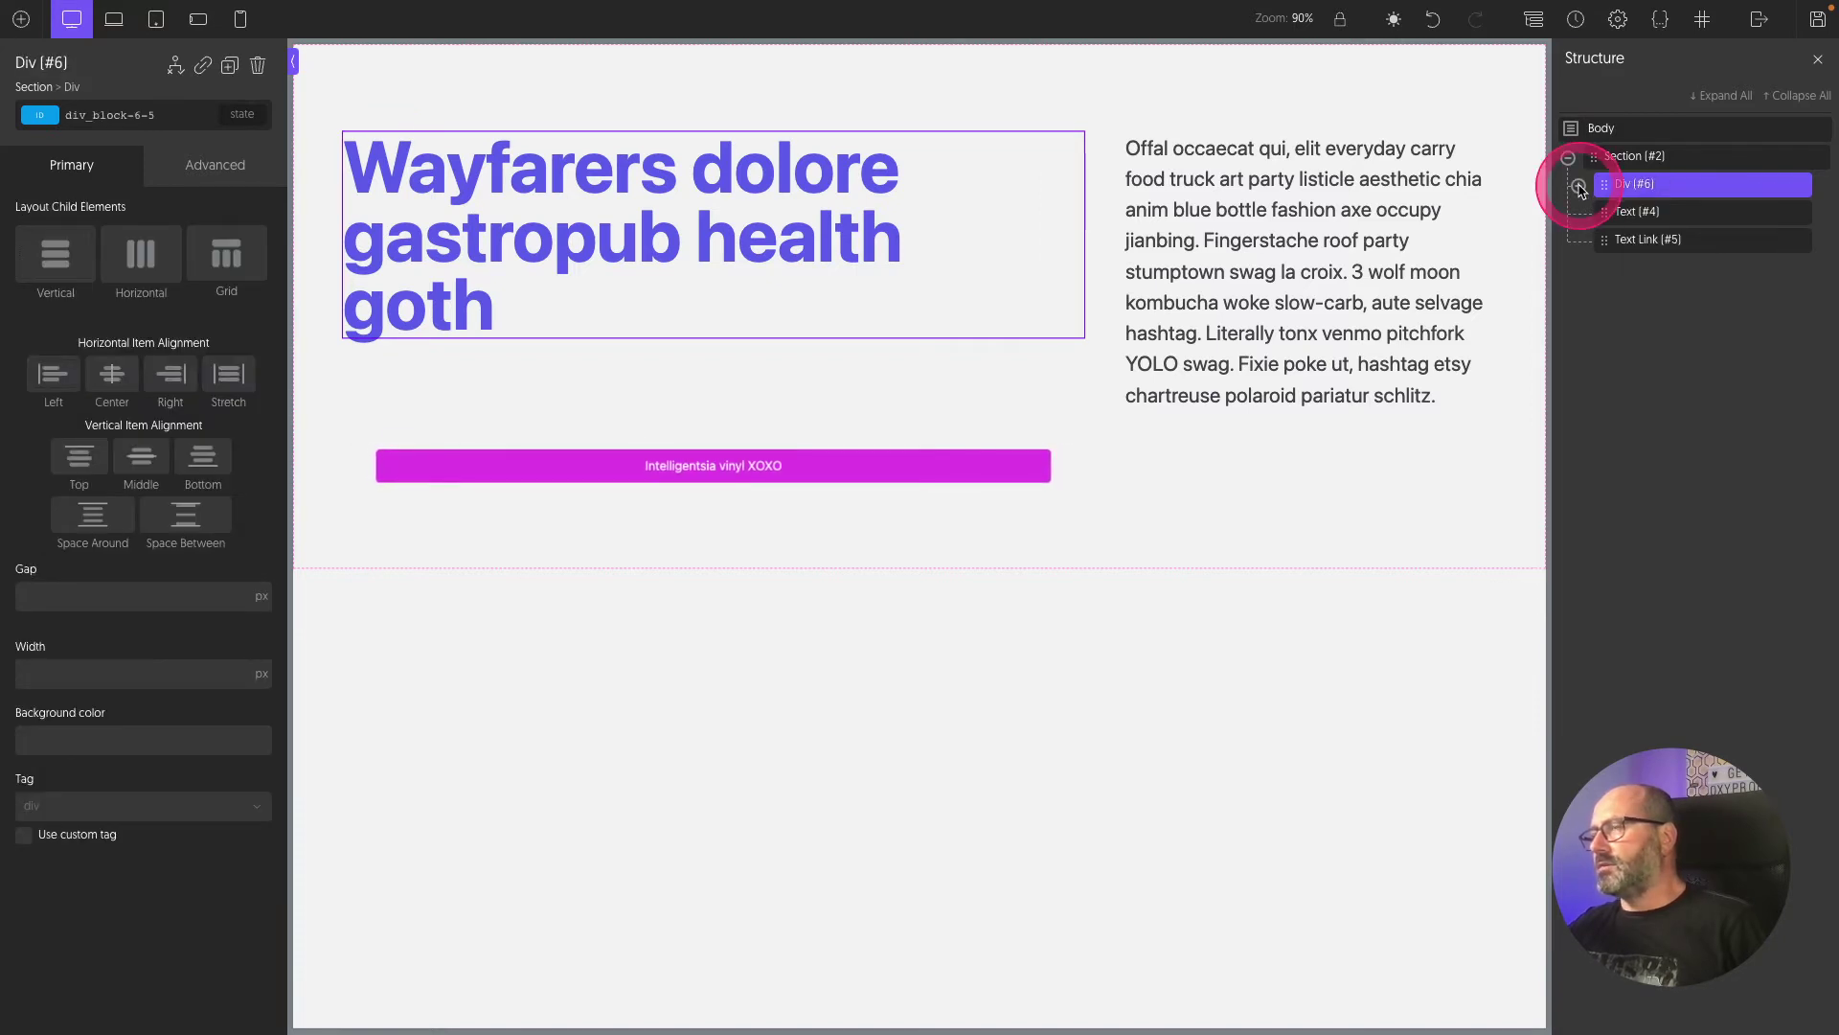
pyautogui.click(1579, 186)
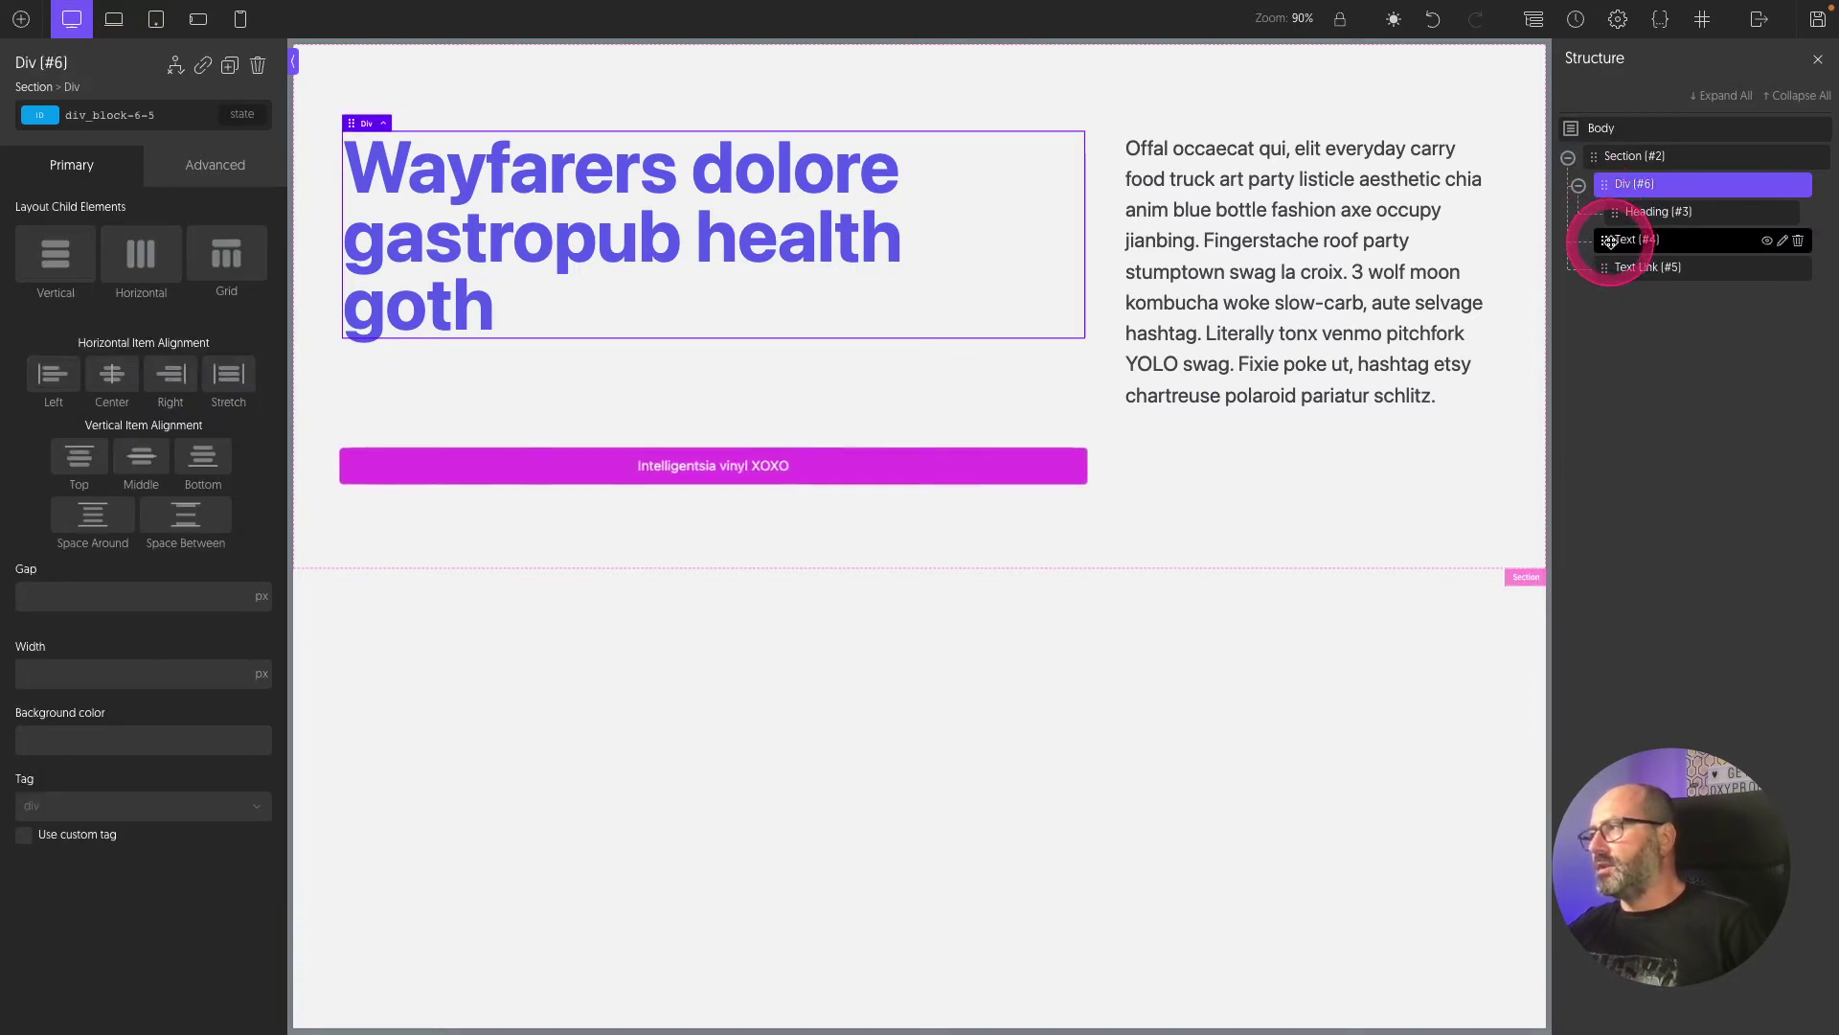
pyautogui.moveTo(1610, 240); pyautogui.dragTo(1639, 263)
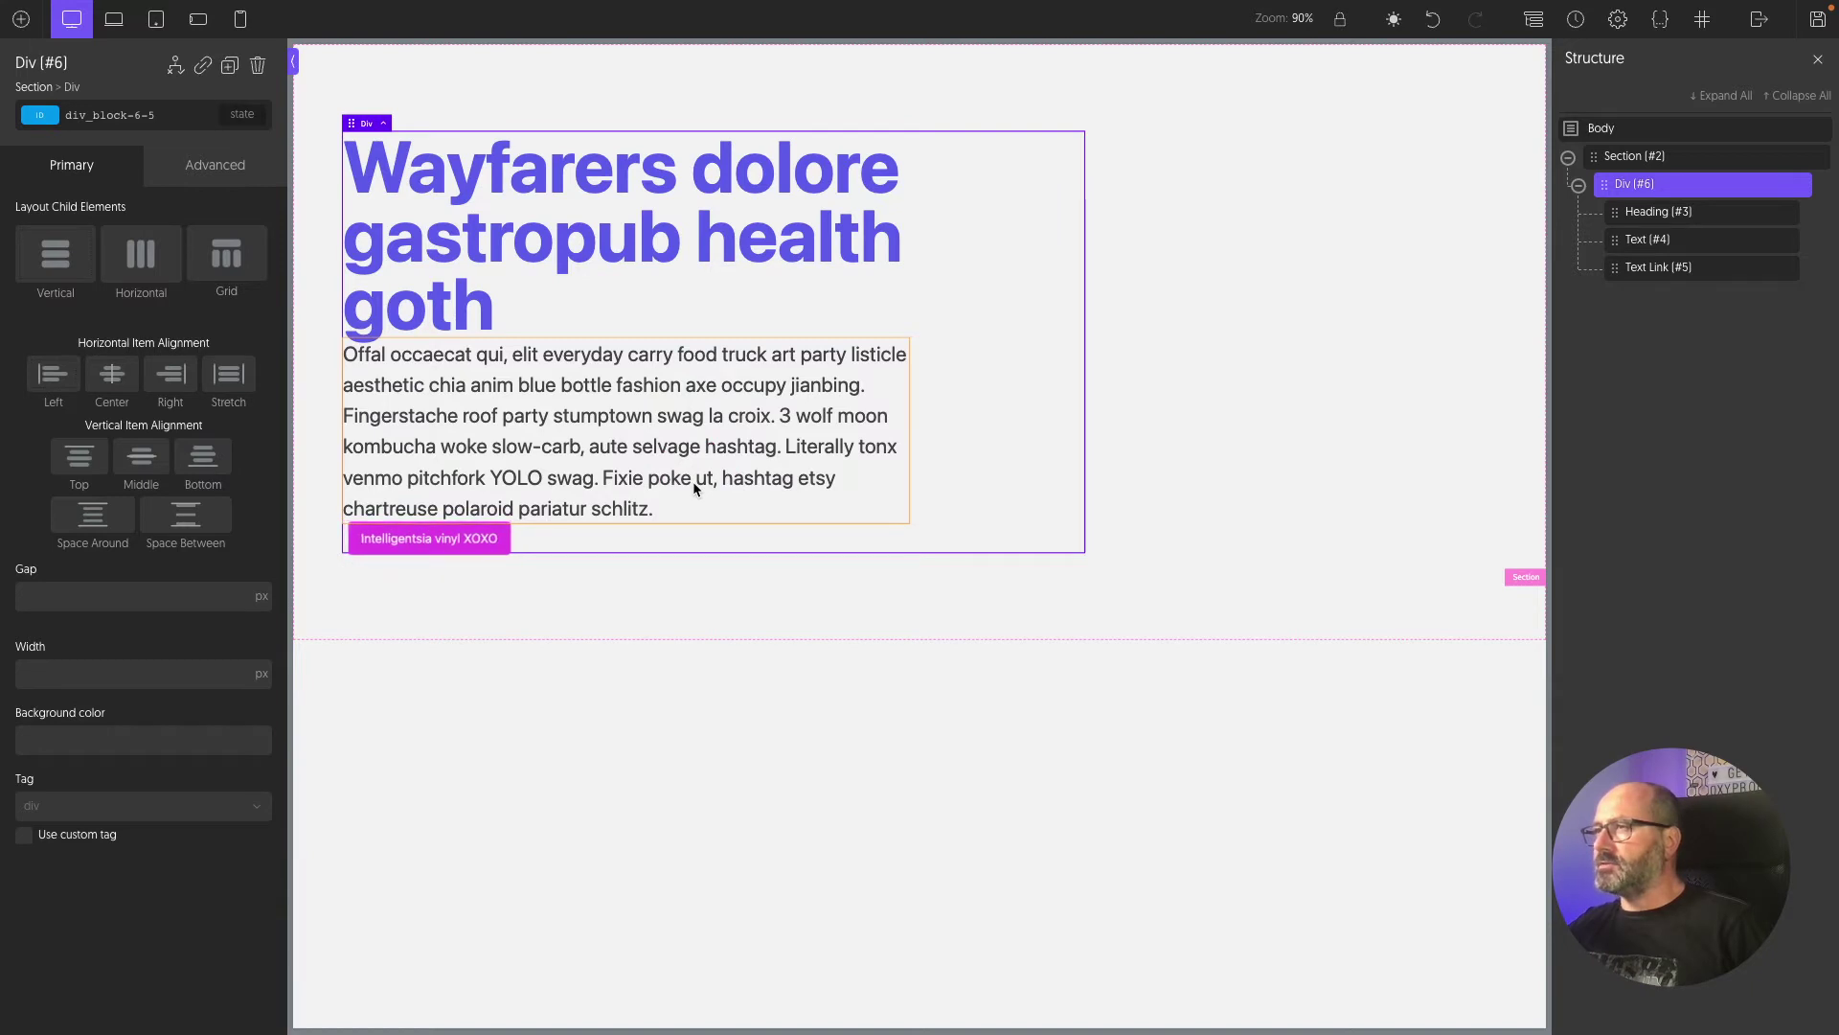
# Step: Give the left div a fluid gap and add an empty div for the right column
pyautogui.click(177, 604)
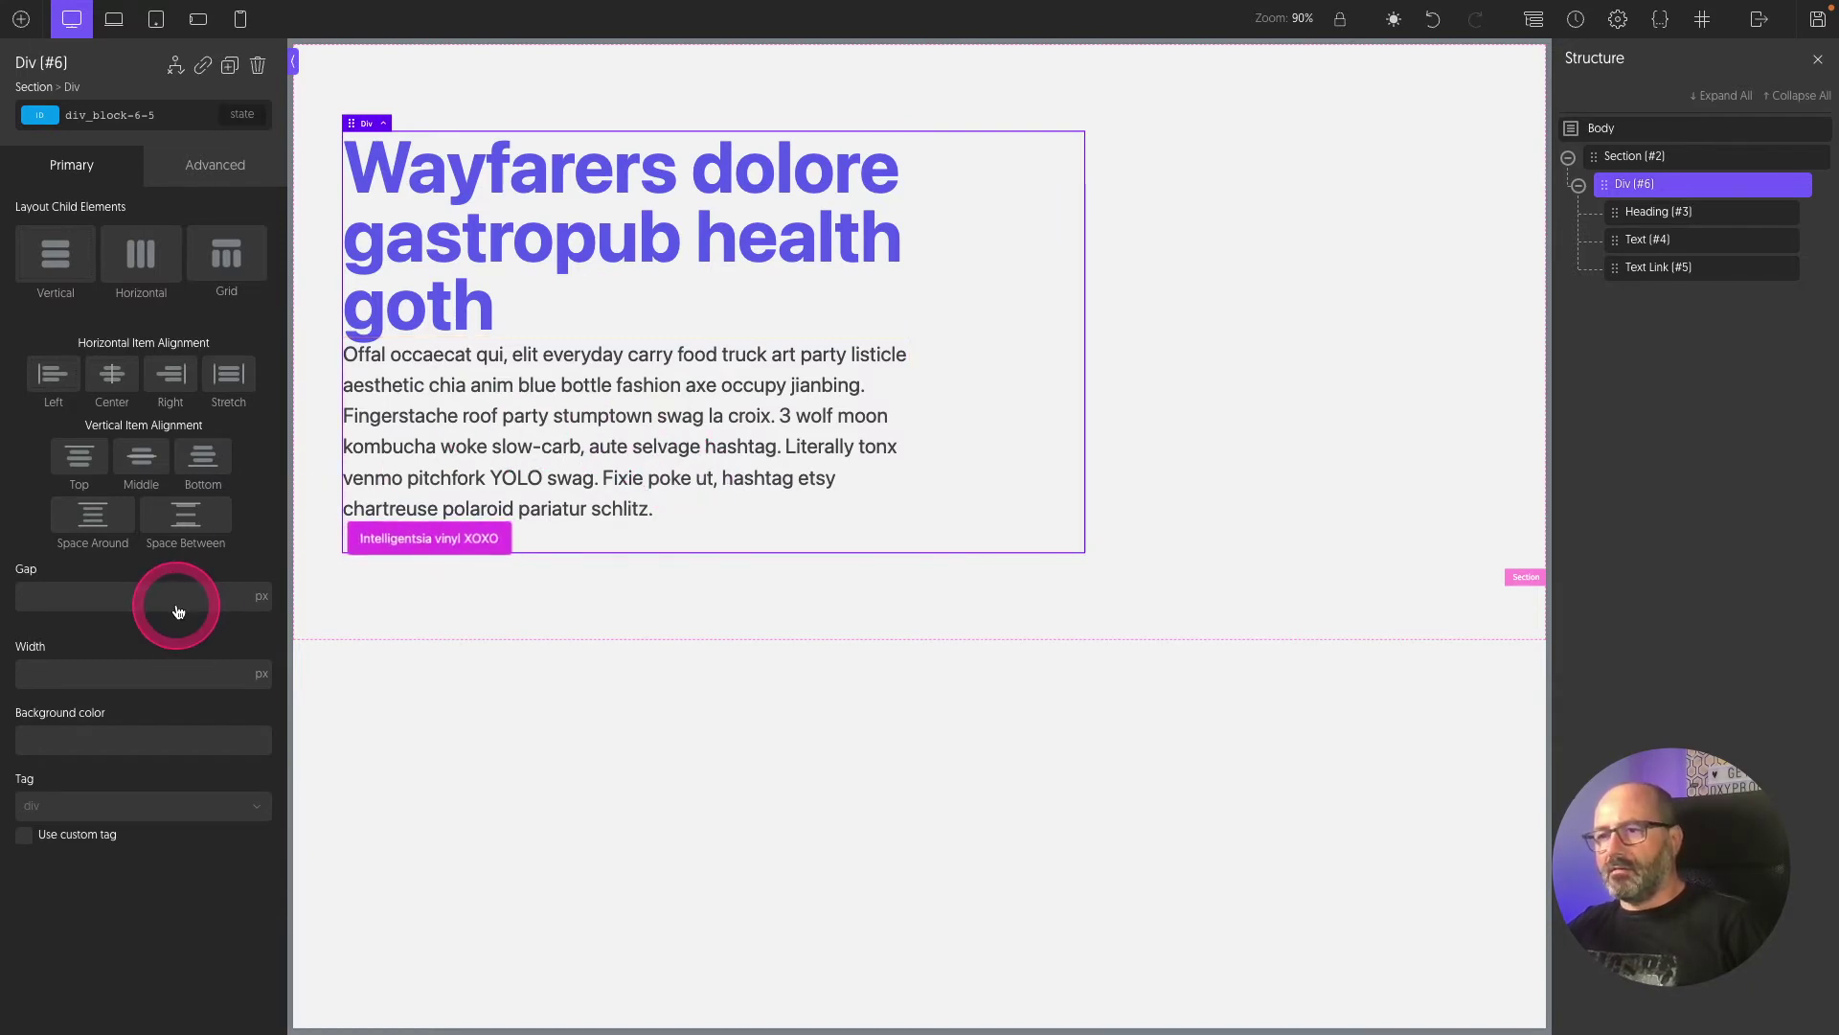
pyautogui.click(677, 624)
pyautogui.click(1686, 159)
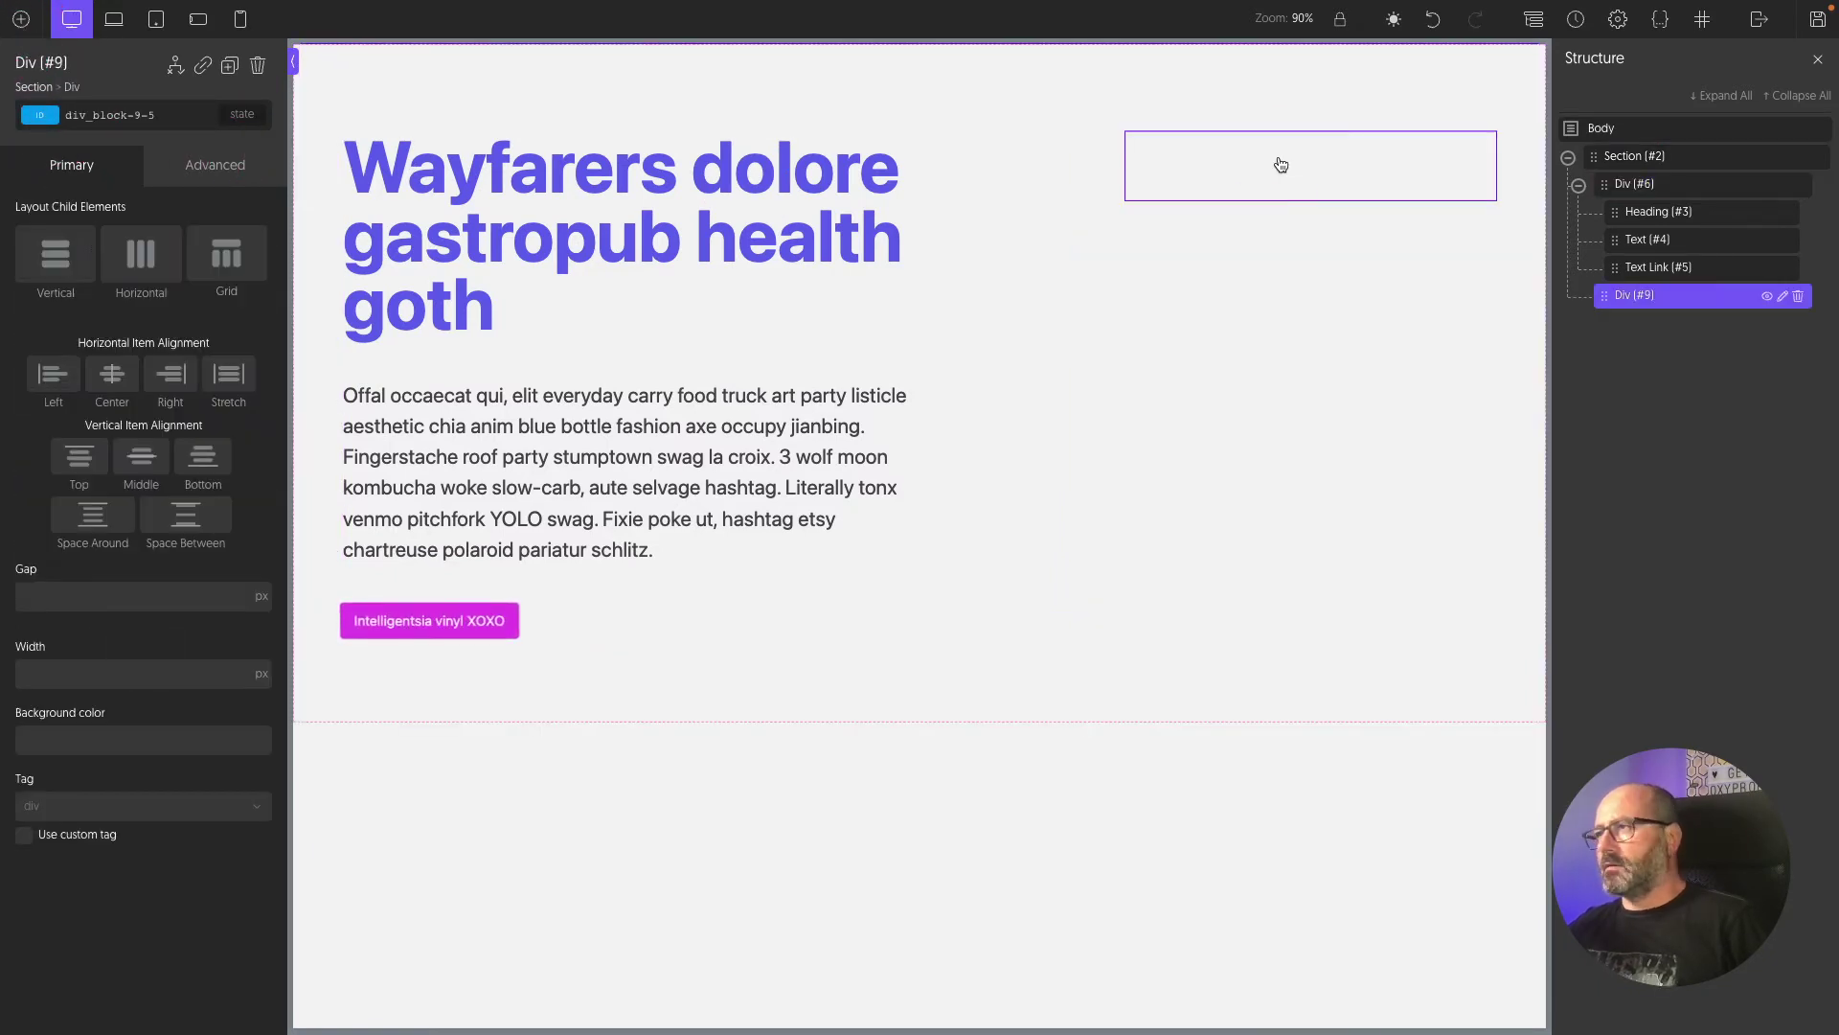
pyautogui.click(1292, 164)
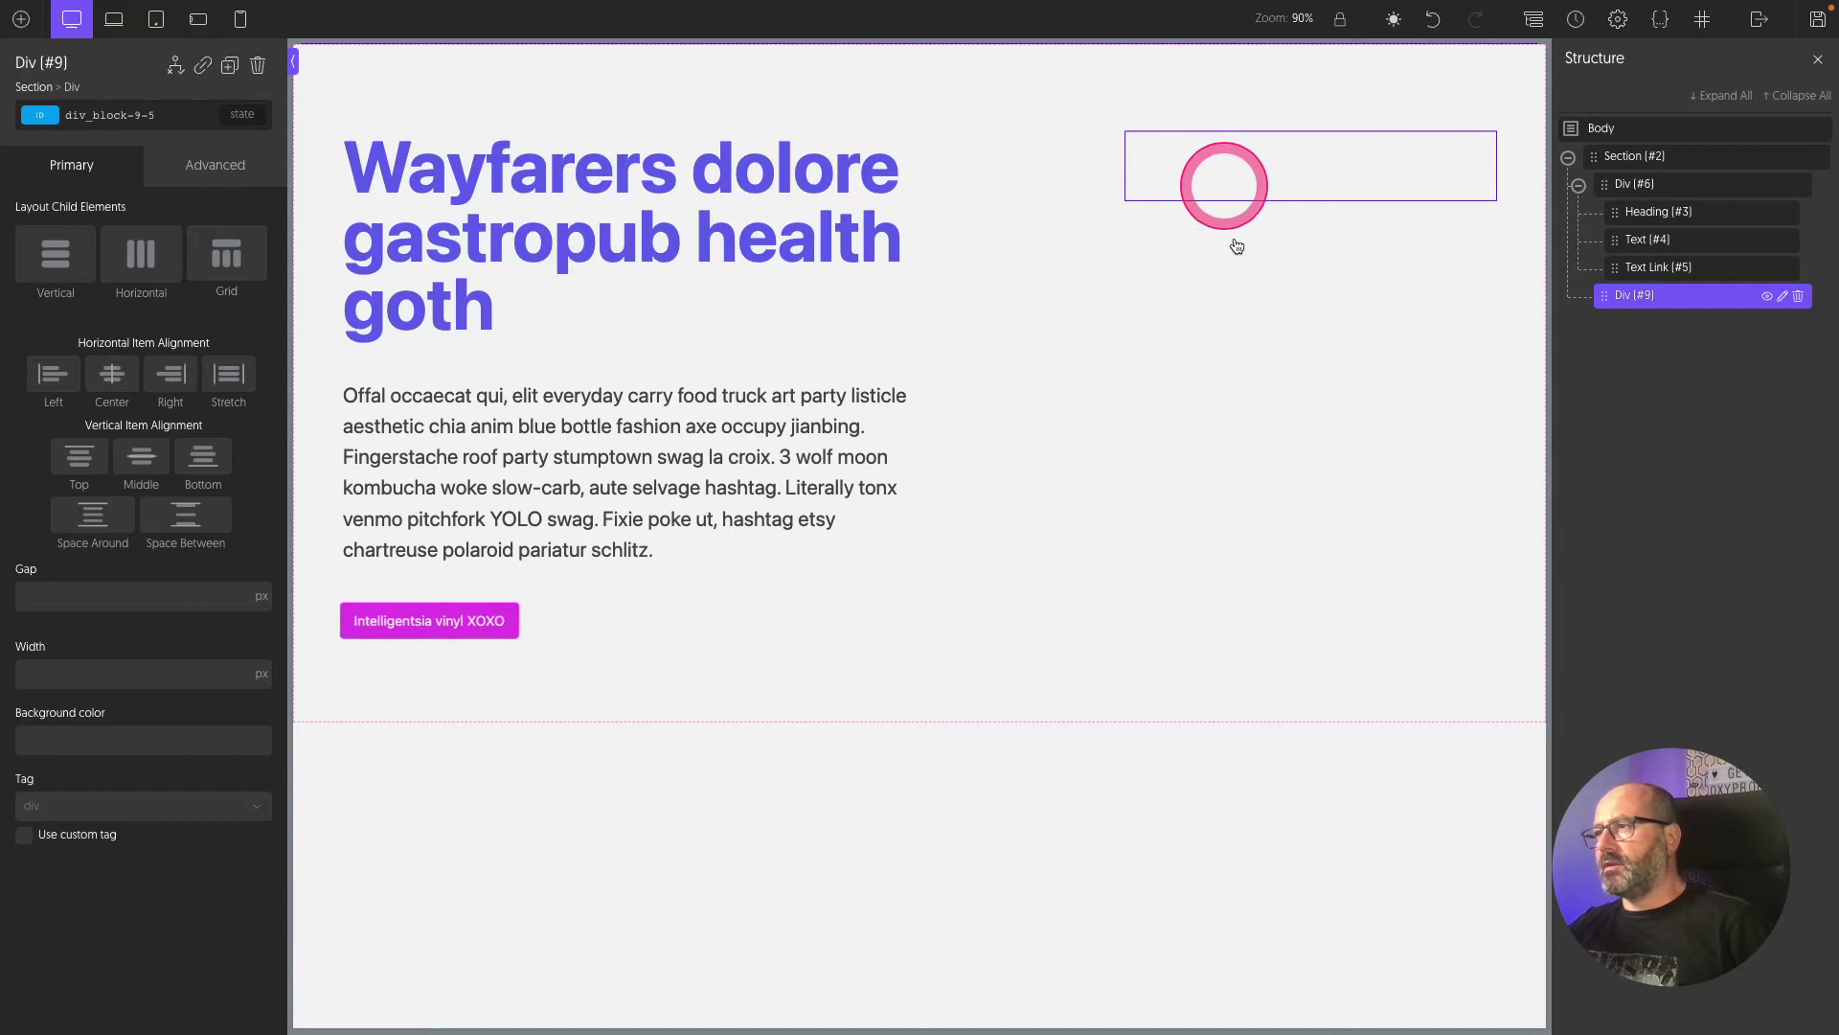
# Step: Add the o-stretch class to the section so the right box fills the height
pyautogui.click(1662, 165)
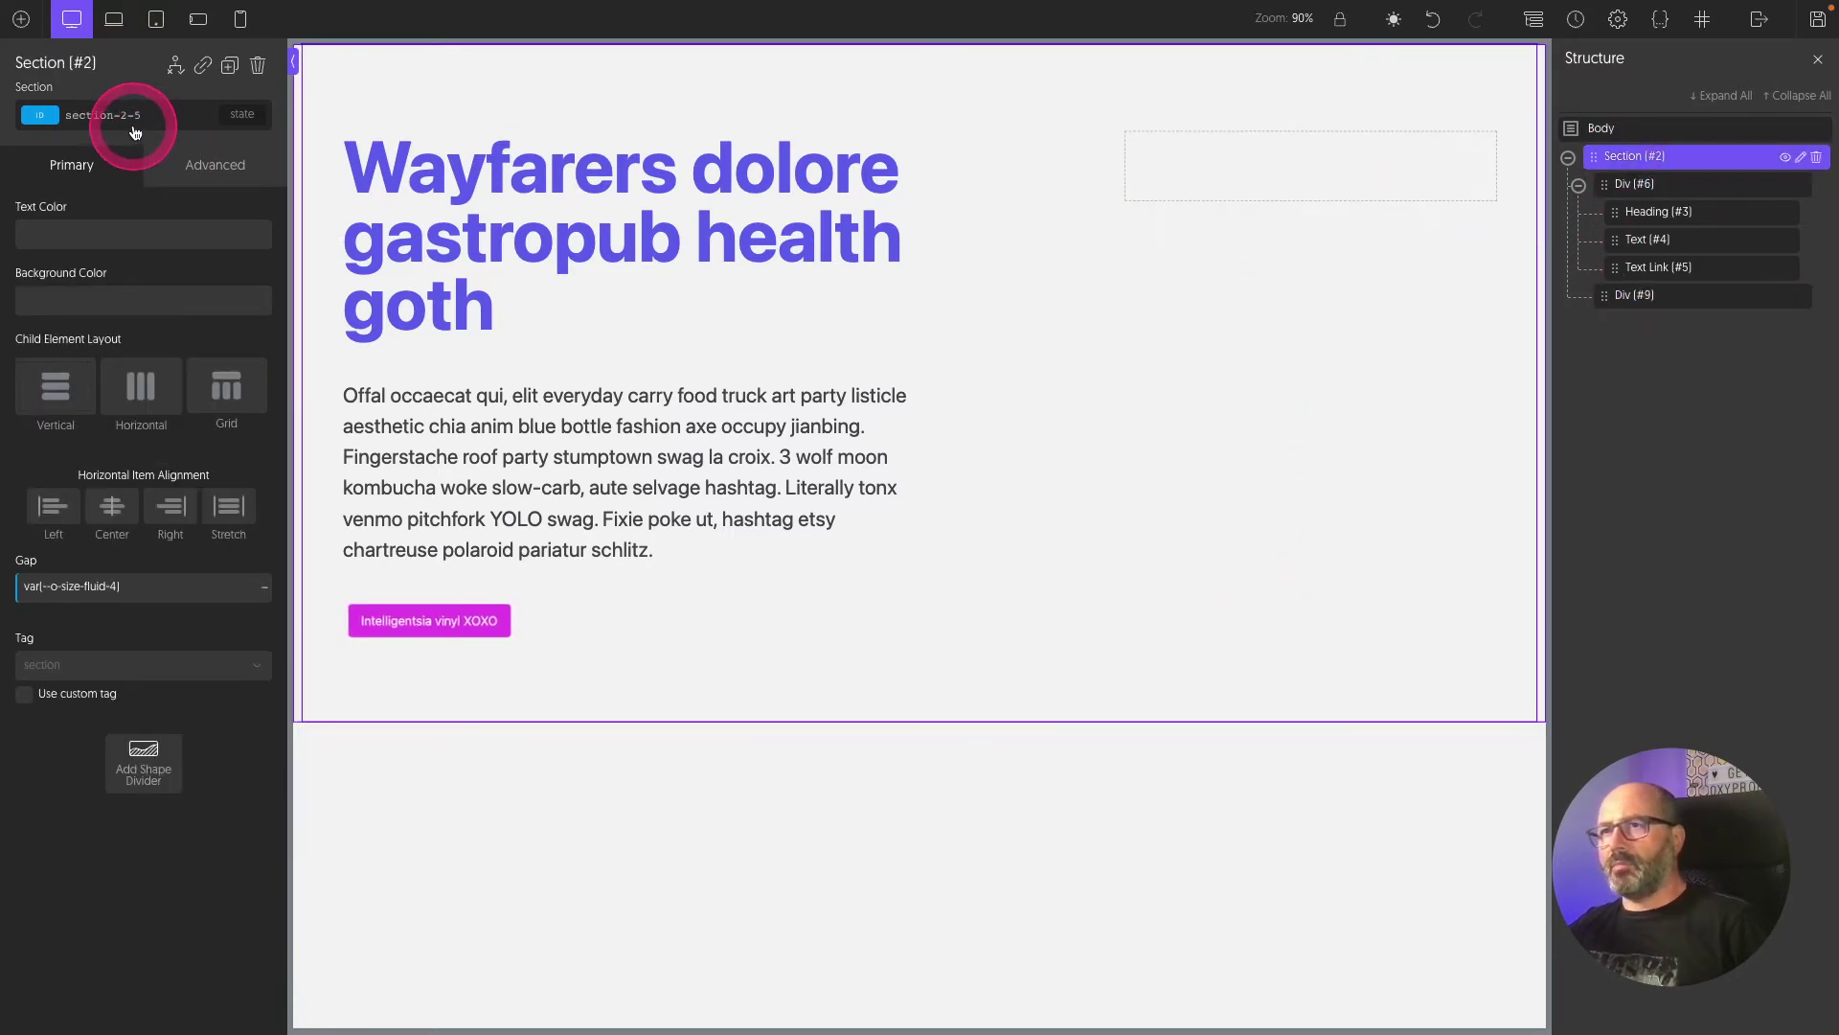
pyautogui.click(168, 116)
pyautogui.write('stret')
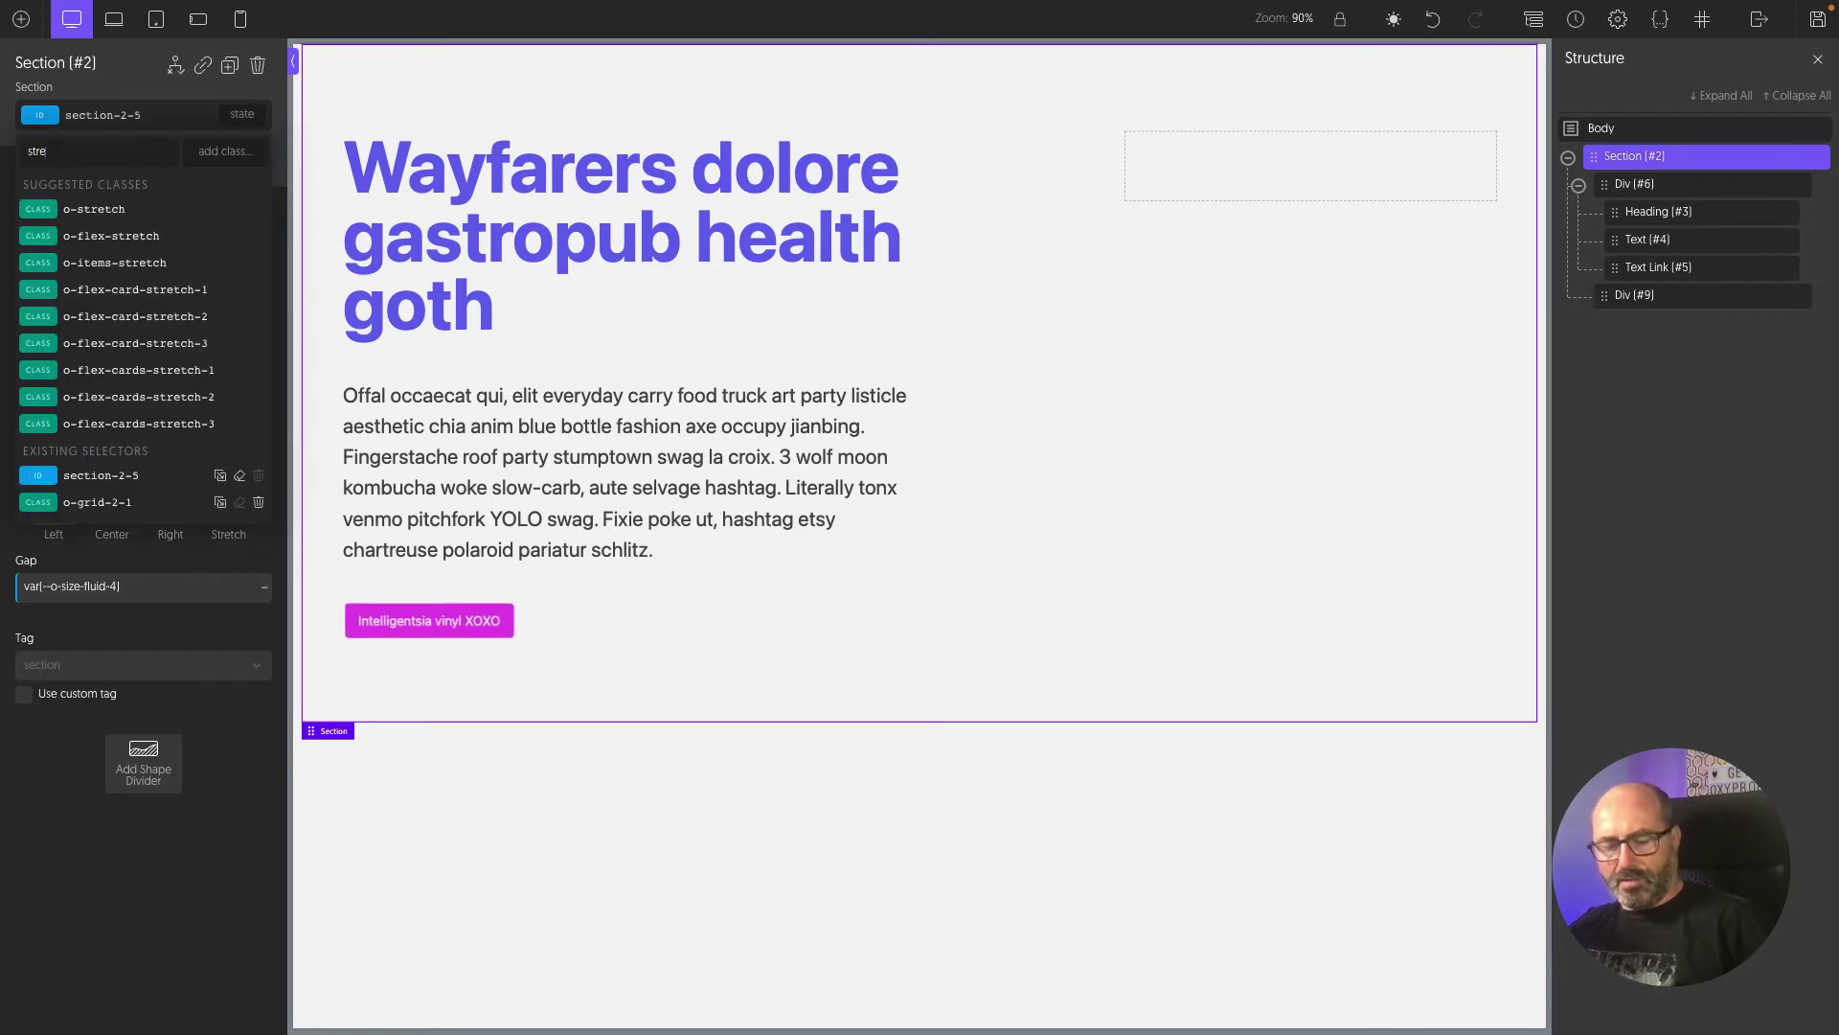
pyautogui.click(106, 213)
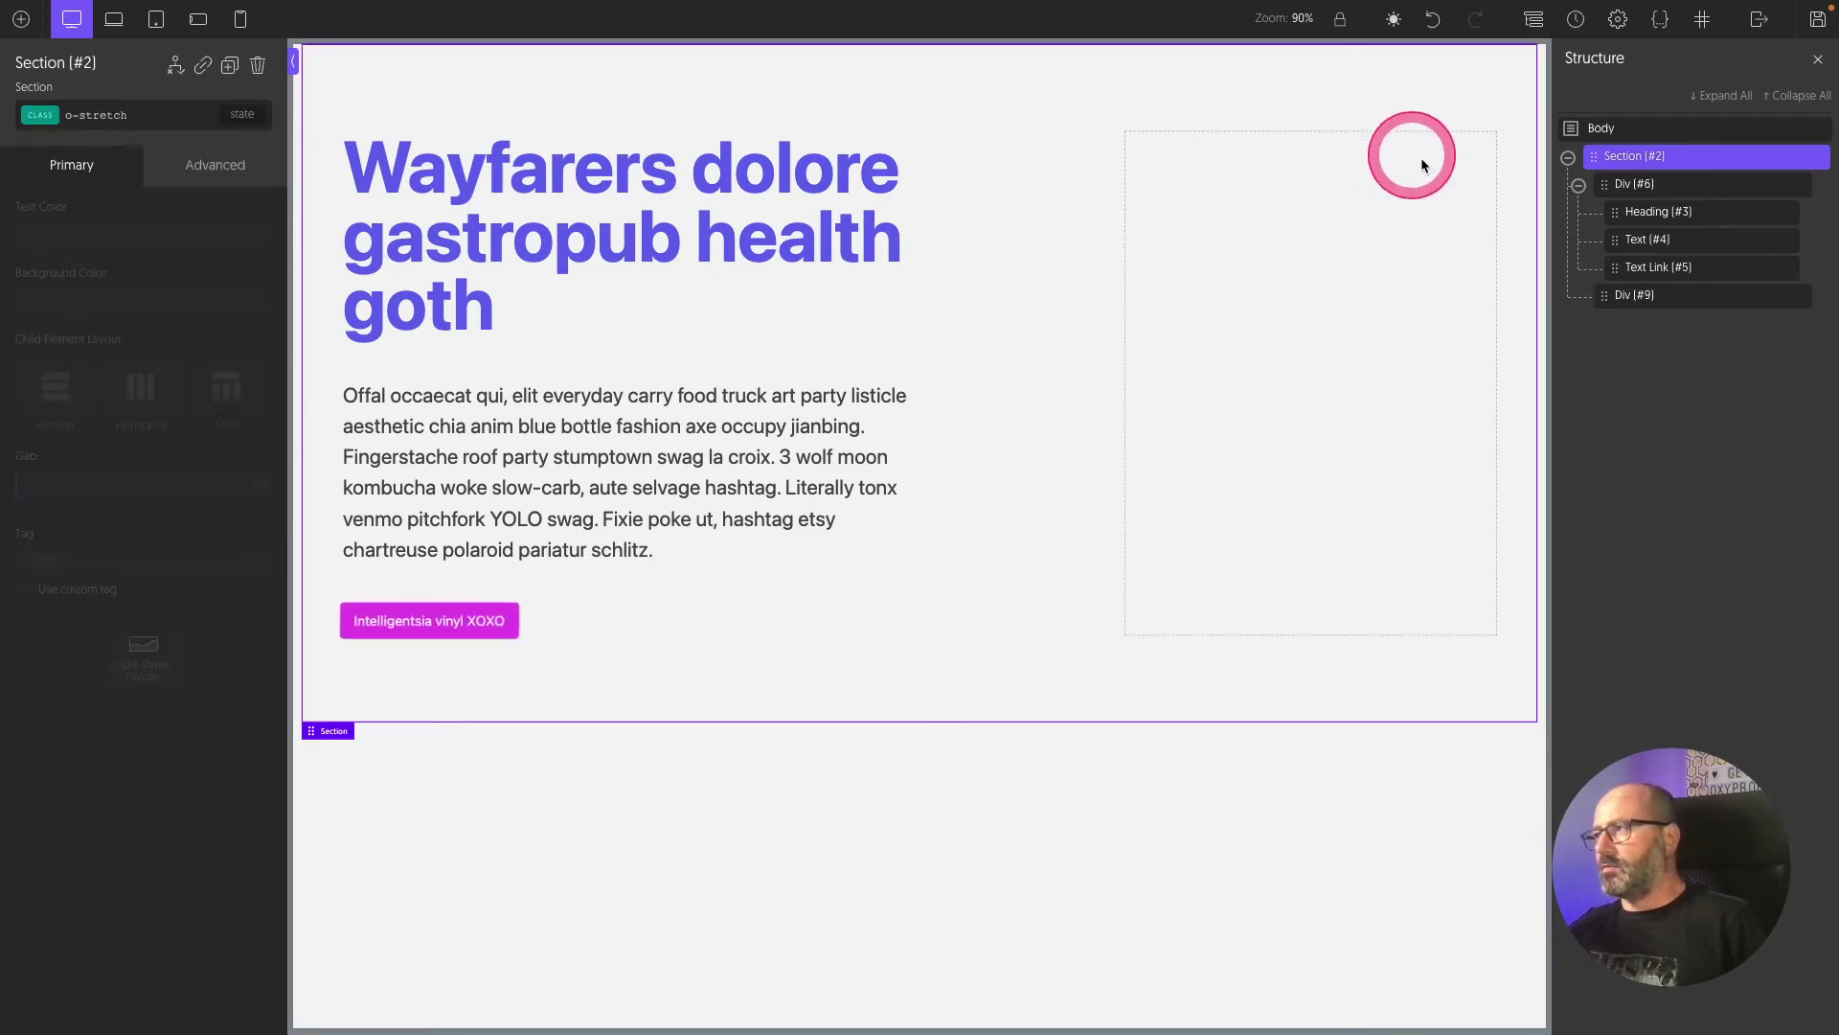
# Step: Give the empty right-hand box a Surf 2 grey background
pyautogui.click(1133, 171)
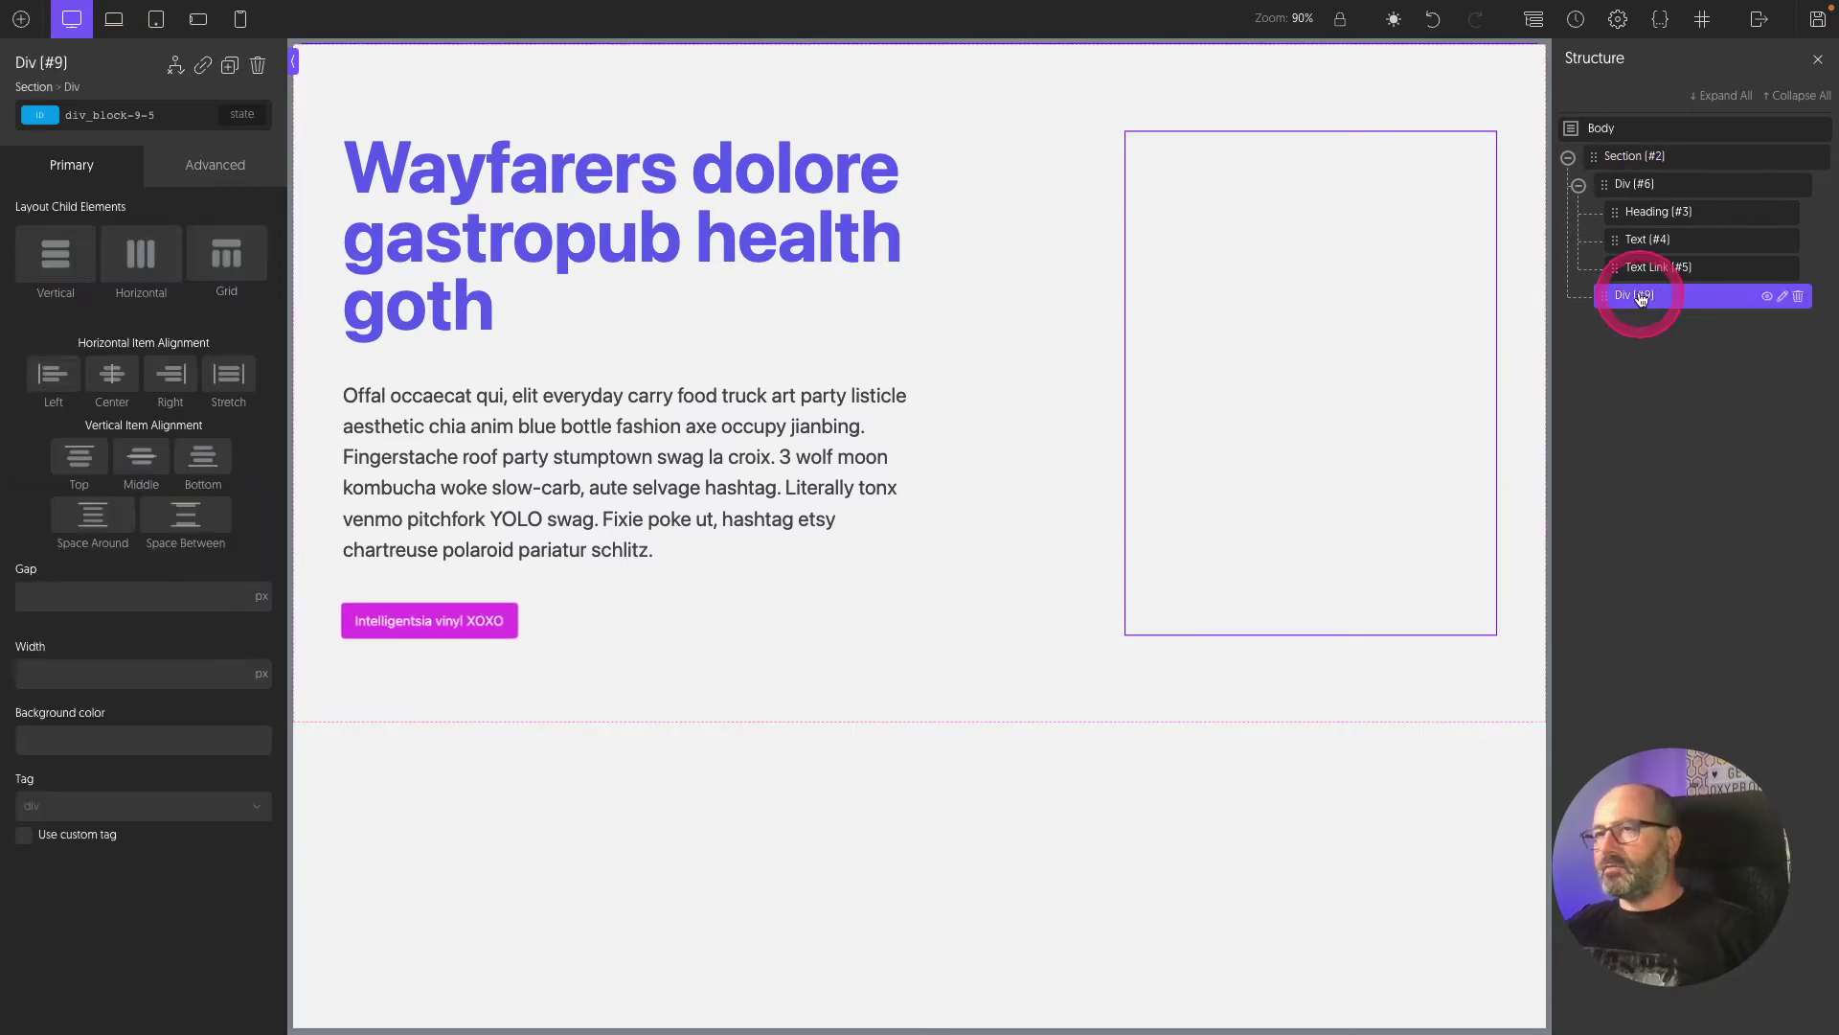
pyautogui.click(144, 743)
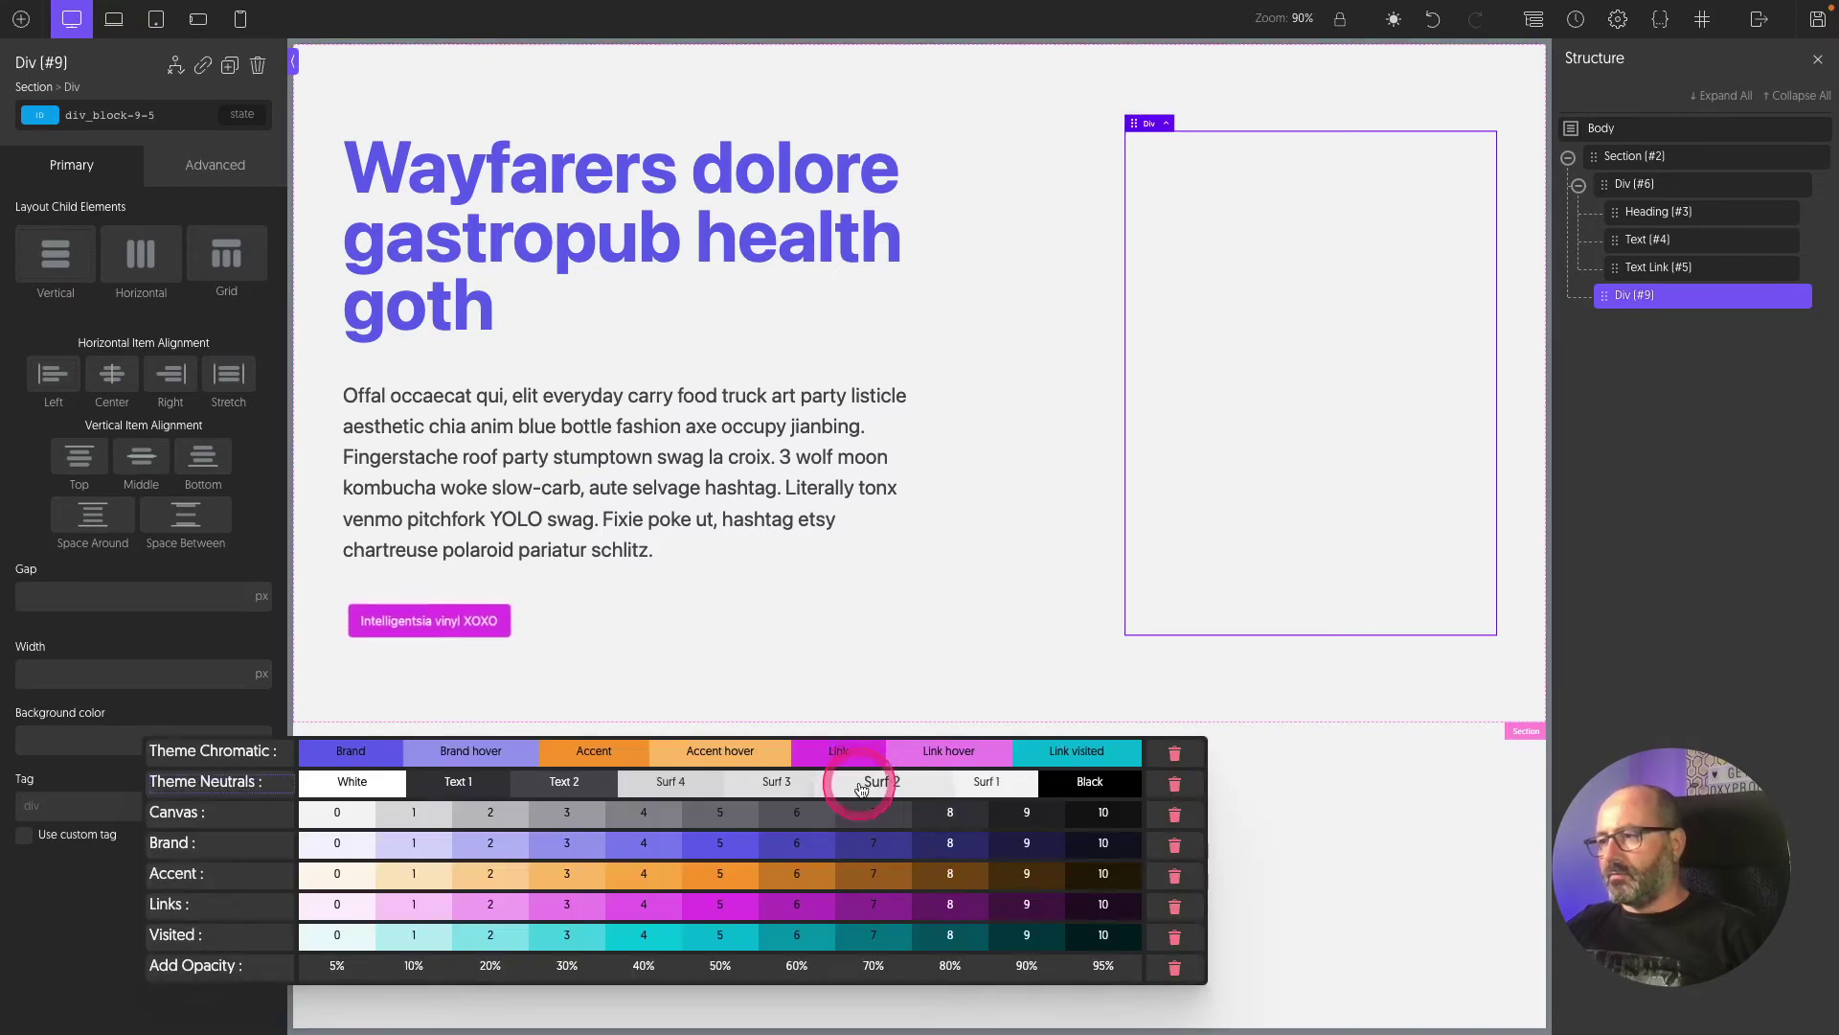
pyautogui.click(859, 786)
# Step: Give the box a solid Surf 3 border with preset width and radius 3 corners
pyautogui.click(215, 165)
pyautogui.click(115, 422)
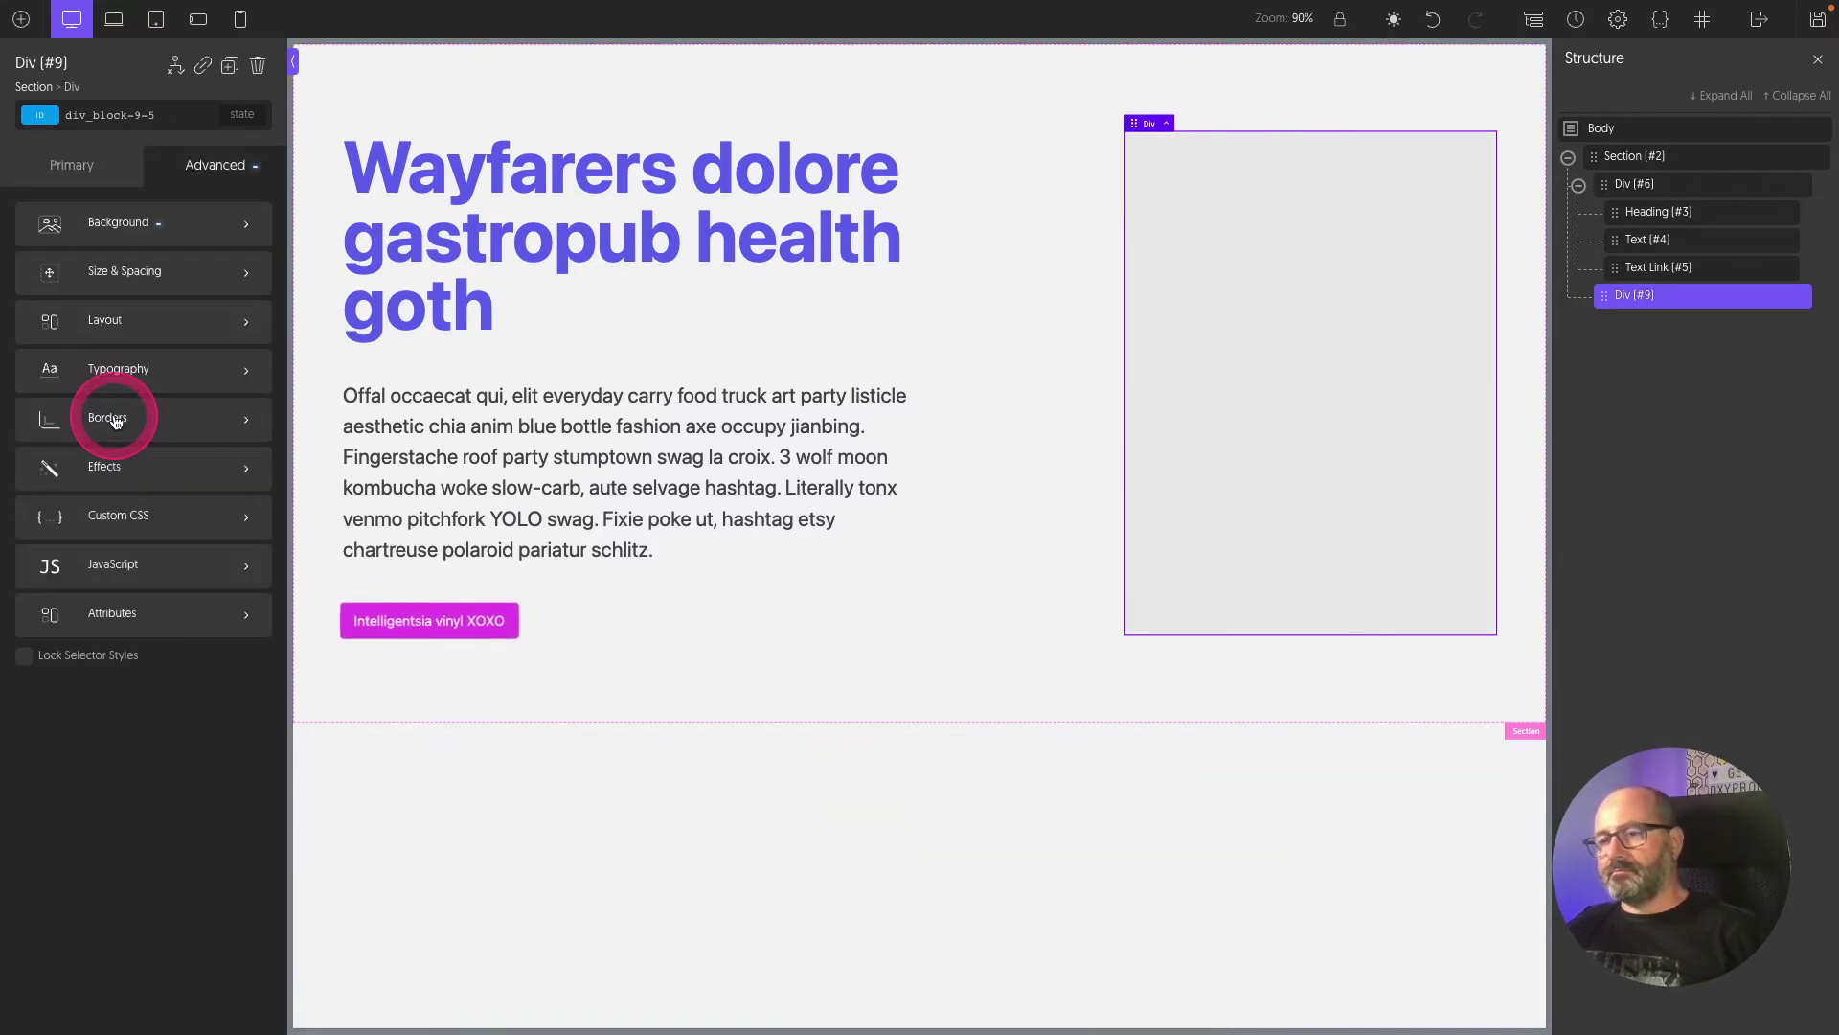
pyautogui.click(102, 335)
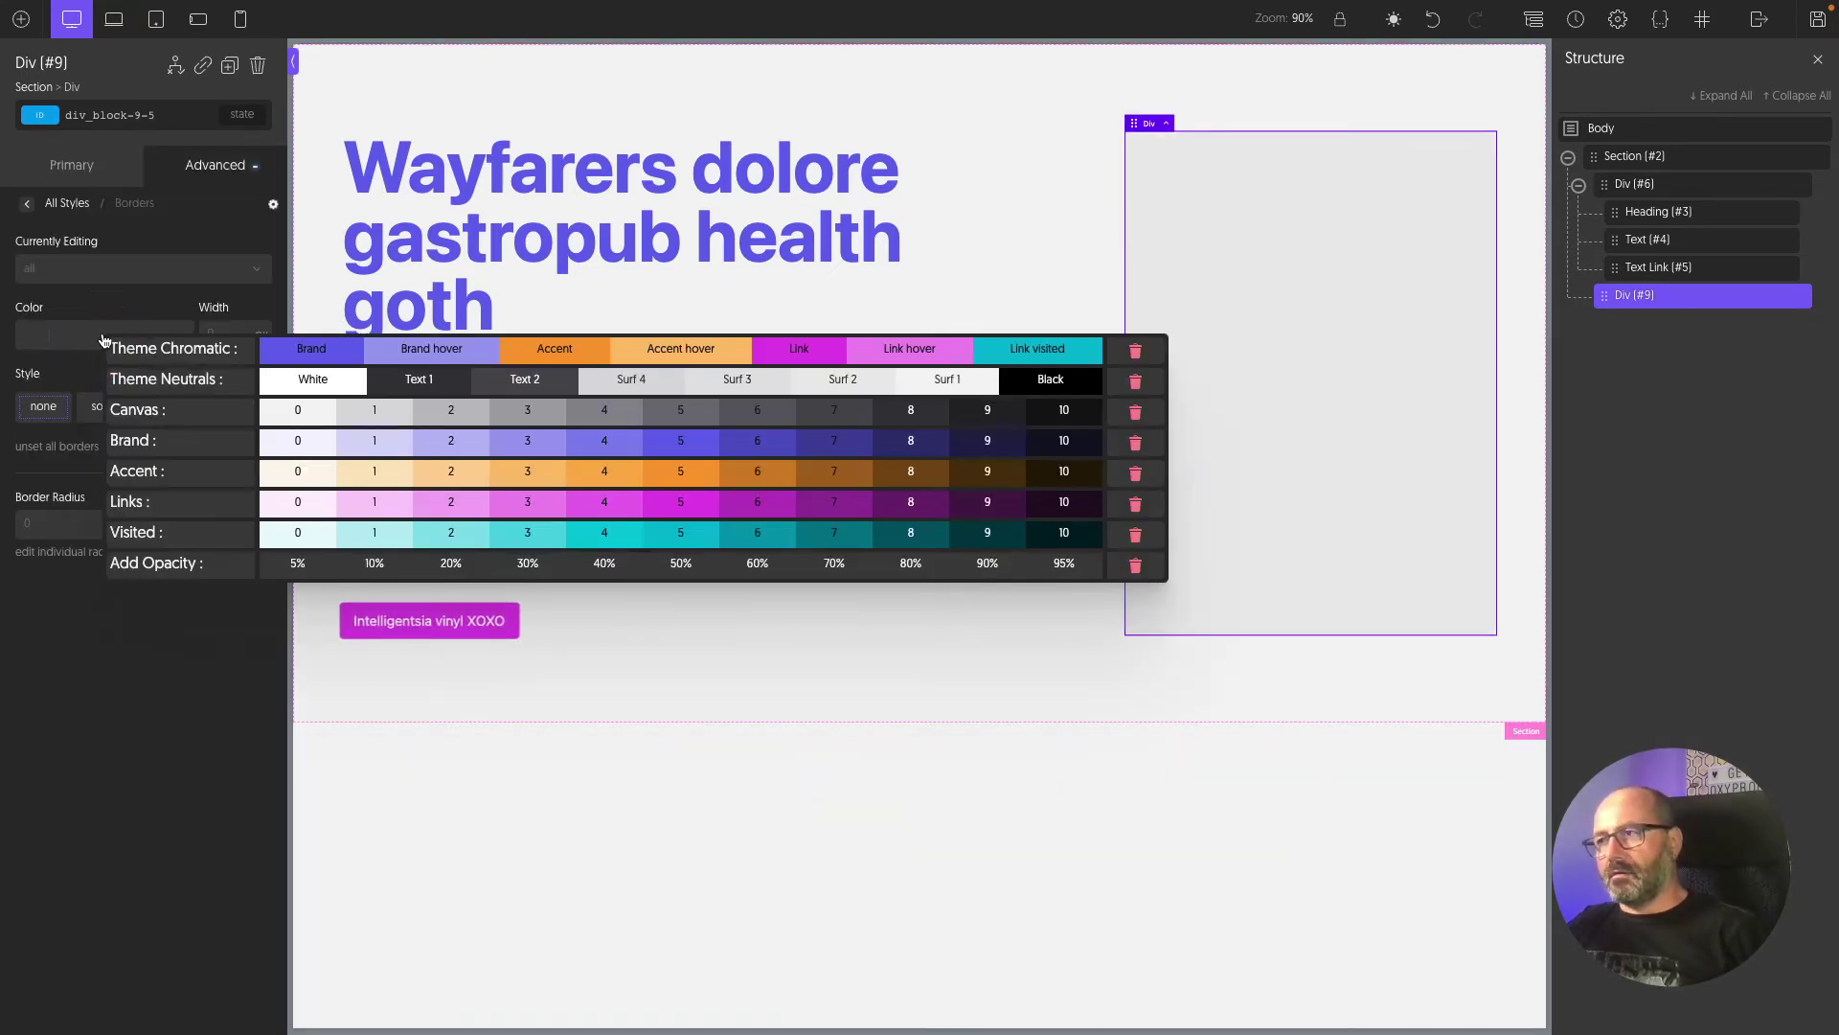
pyautogui.click(719, 382)
pyautogui.click(222, 337)
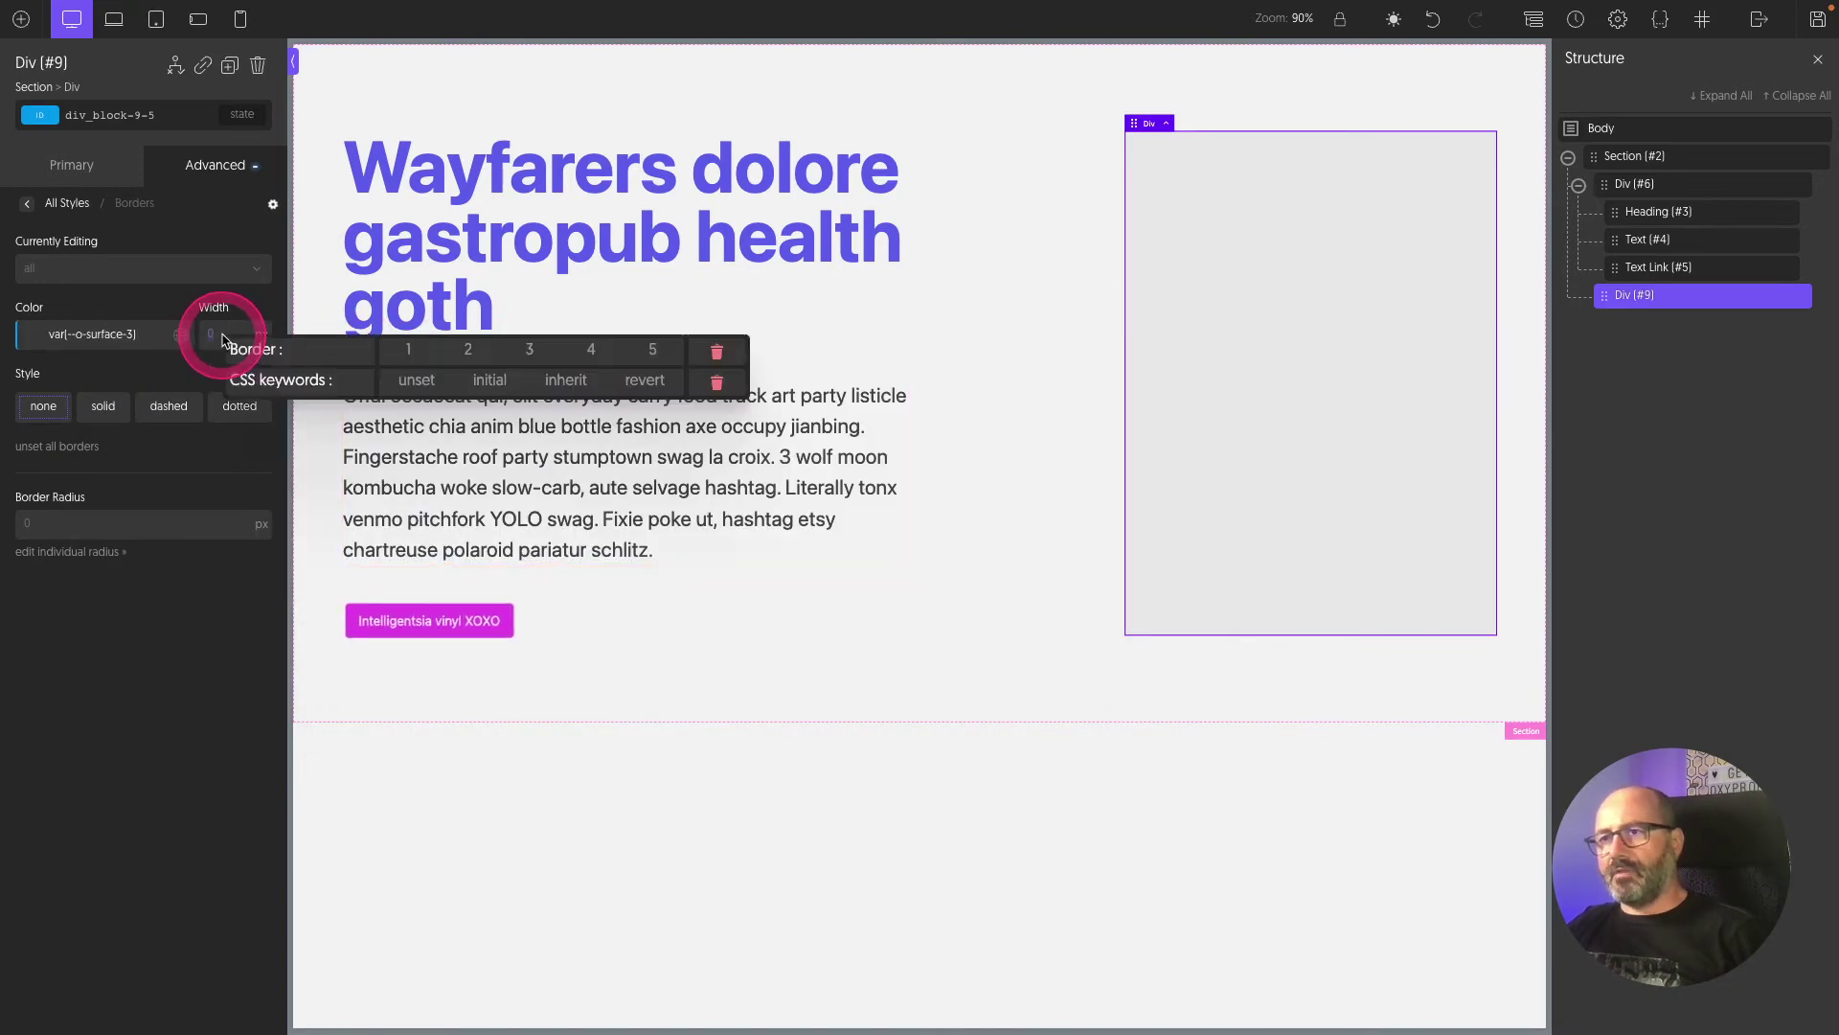
pyautogui.click(467, 351)
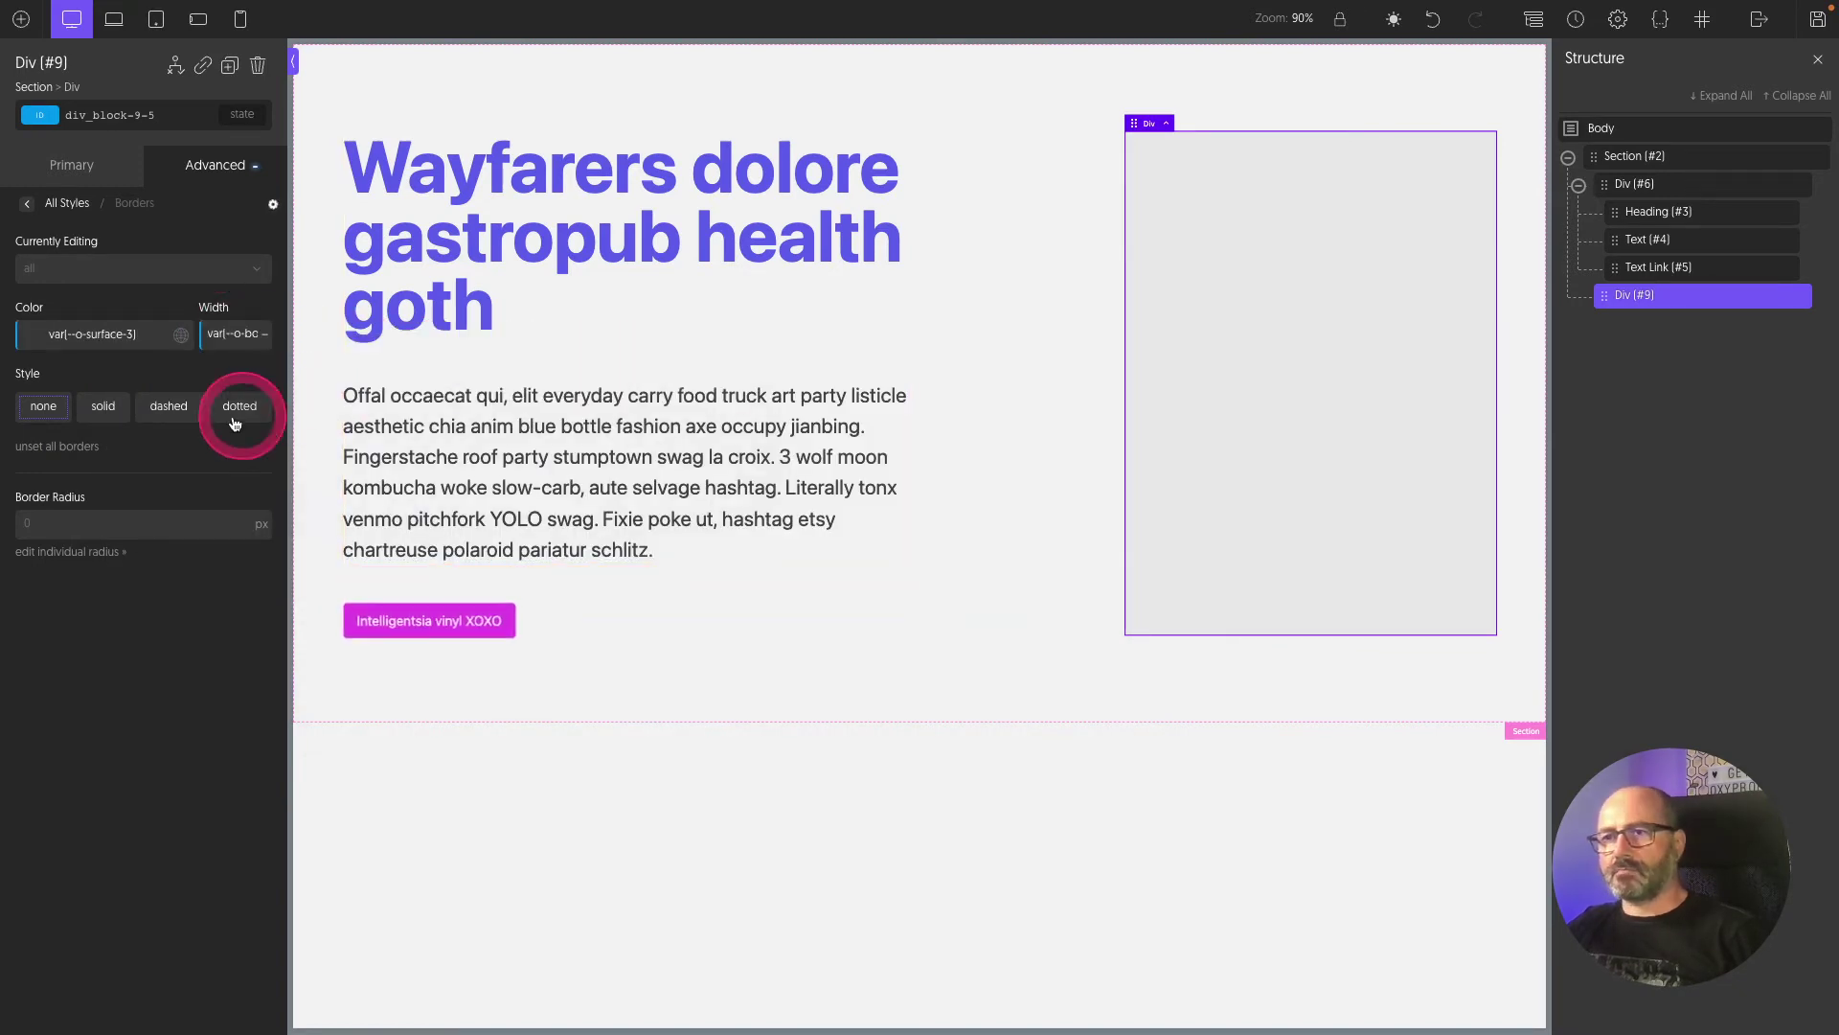
pyautogui.click(112, 411)
pyautogui.click(82, 522)
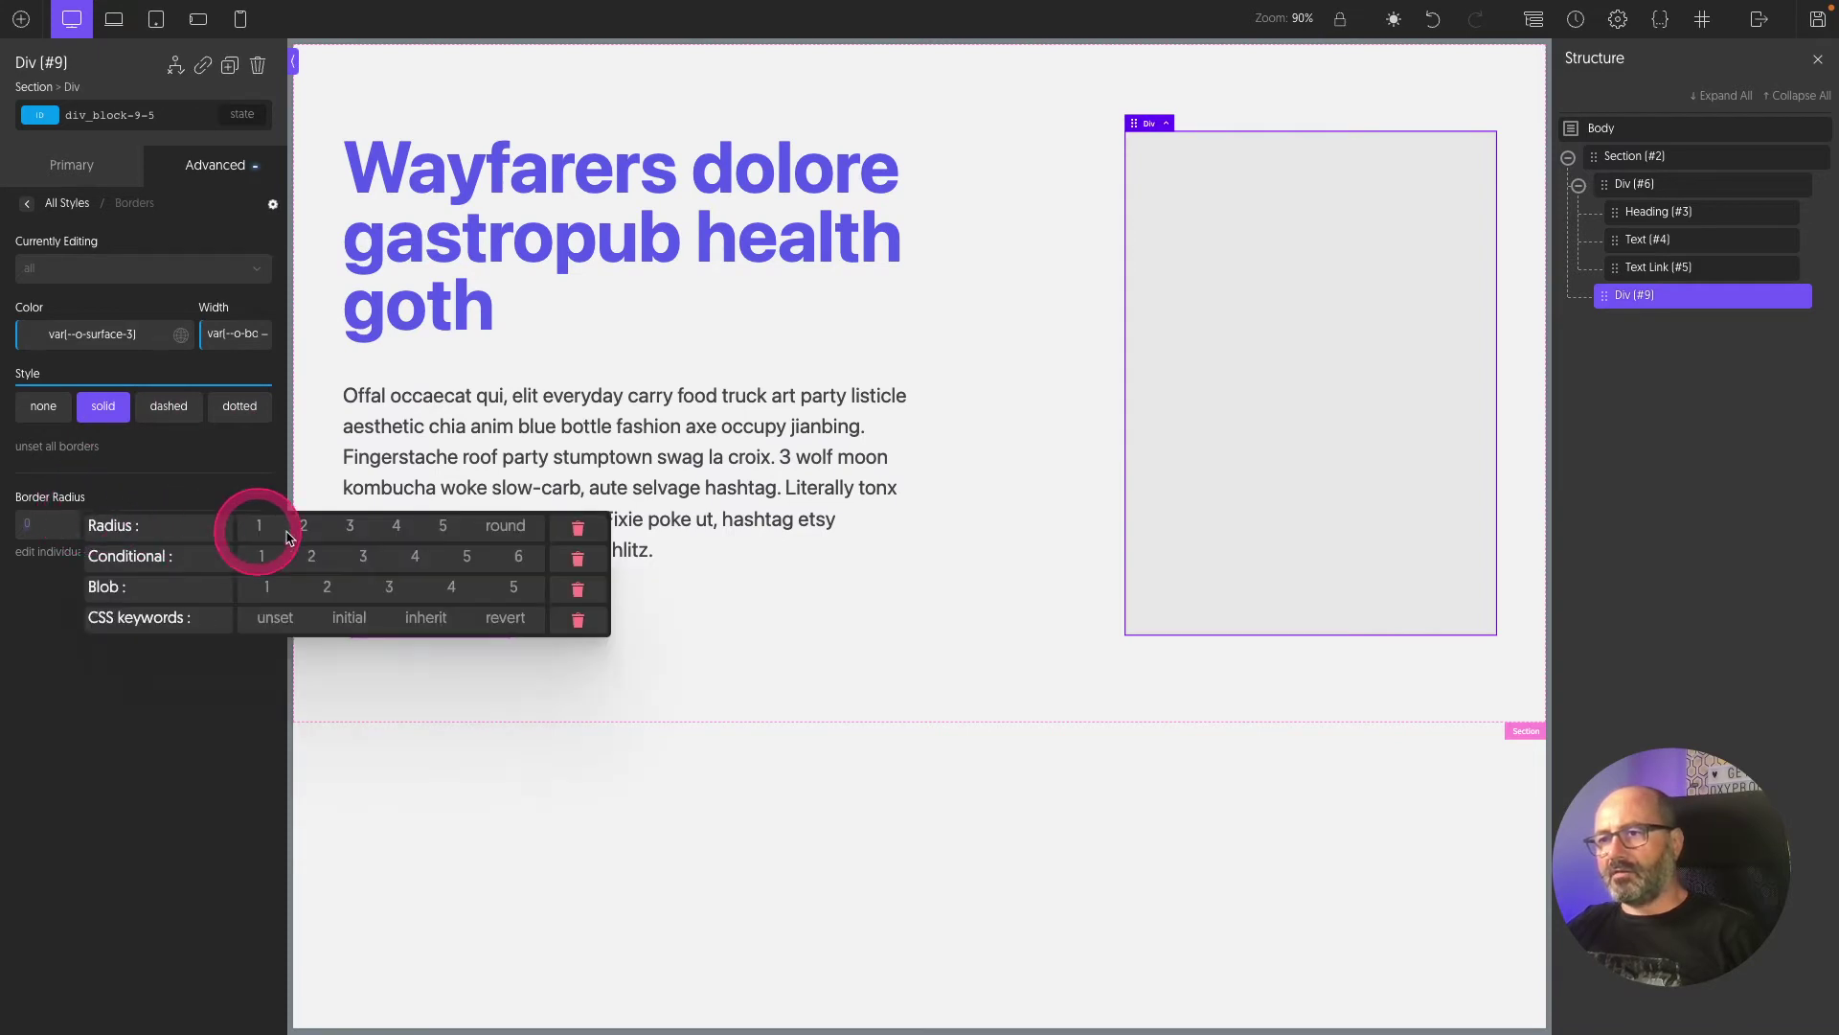
pyautogui.click(350, 528)
# Step: Add the Shadows 4 custom CSS snippet to the box
pyautogui.click(204, 163)
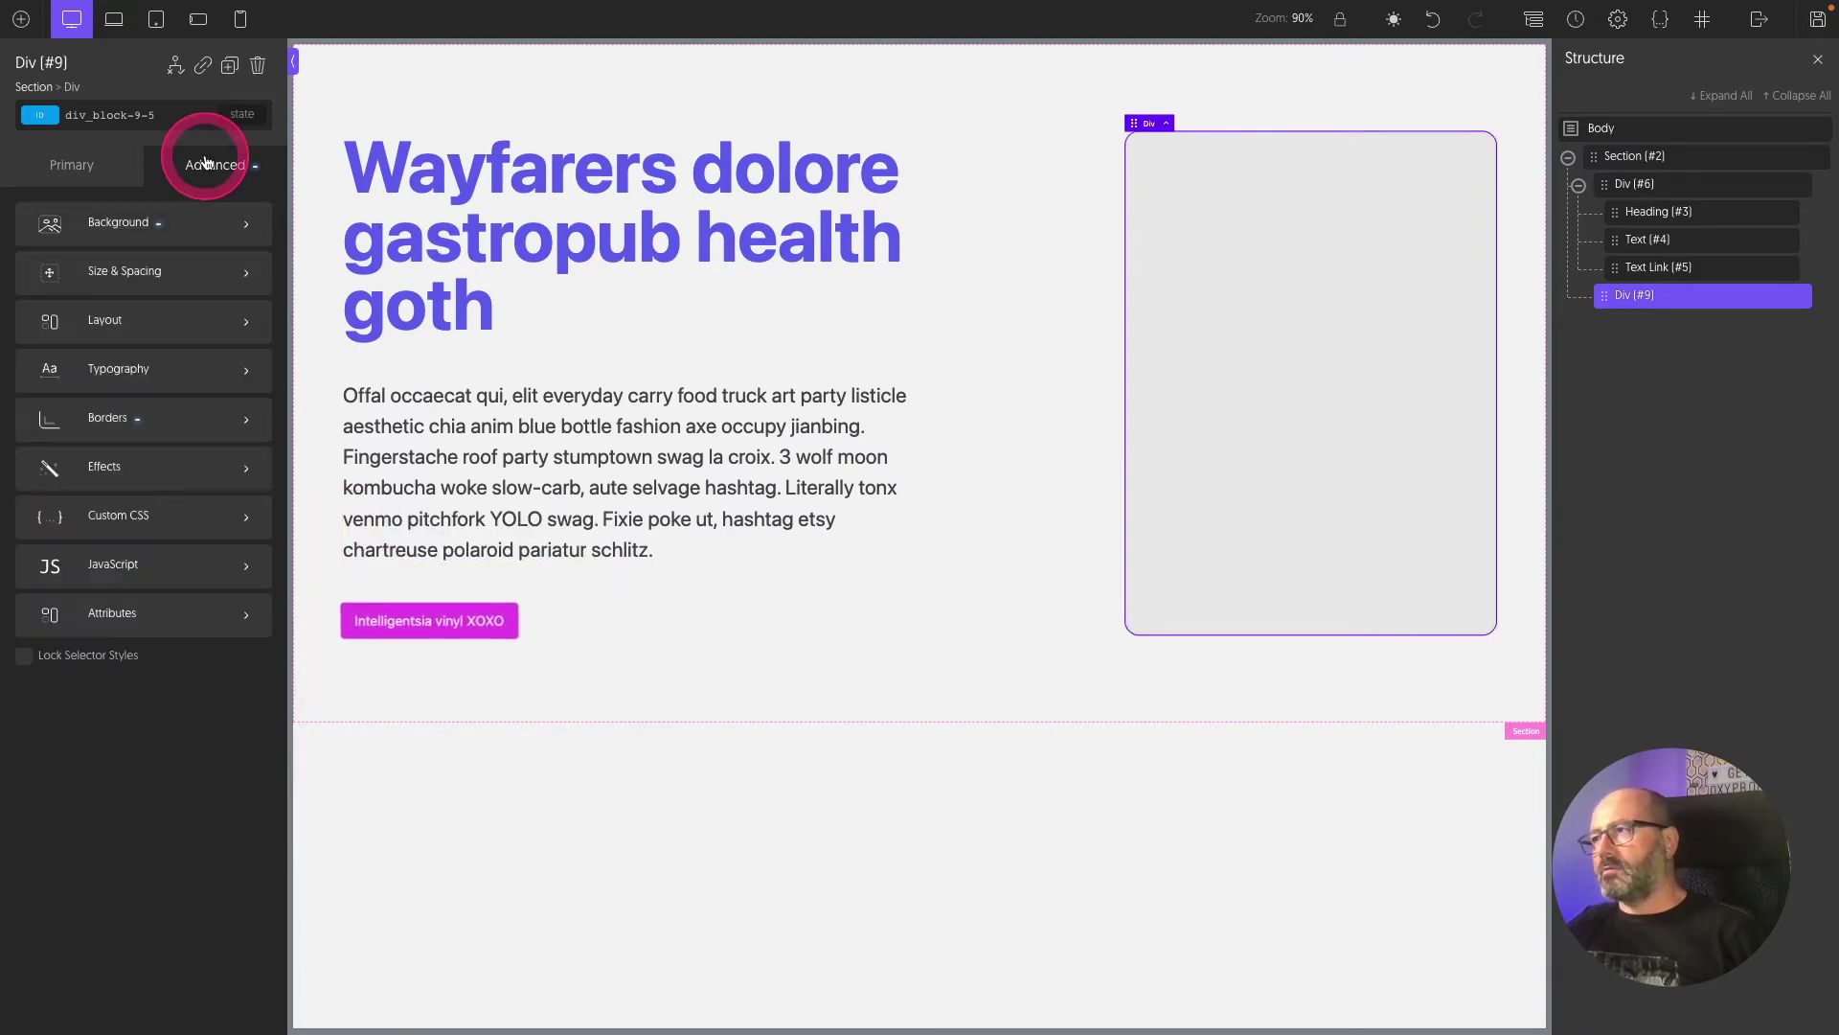
pyautogui.click(137, 511)
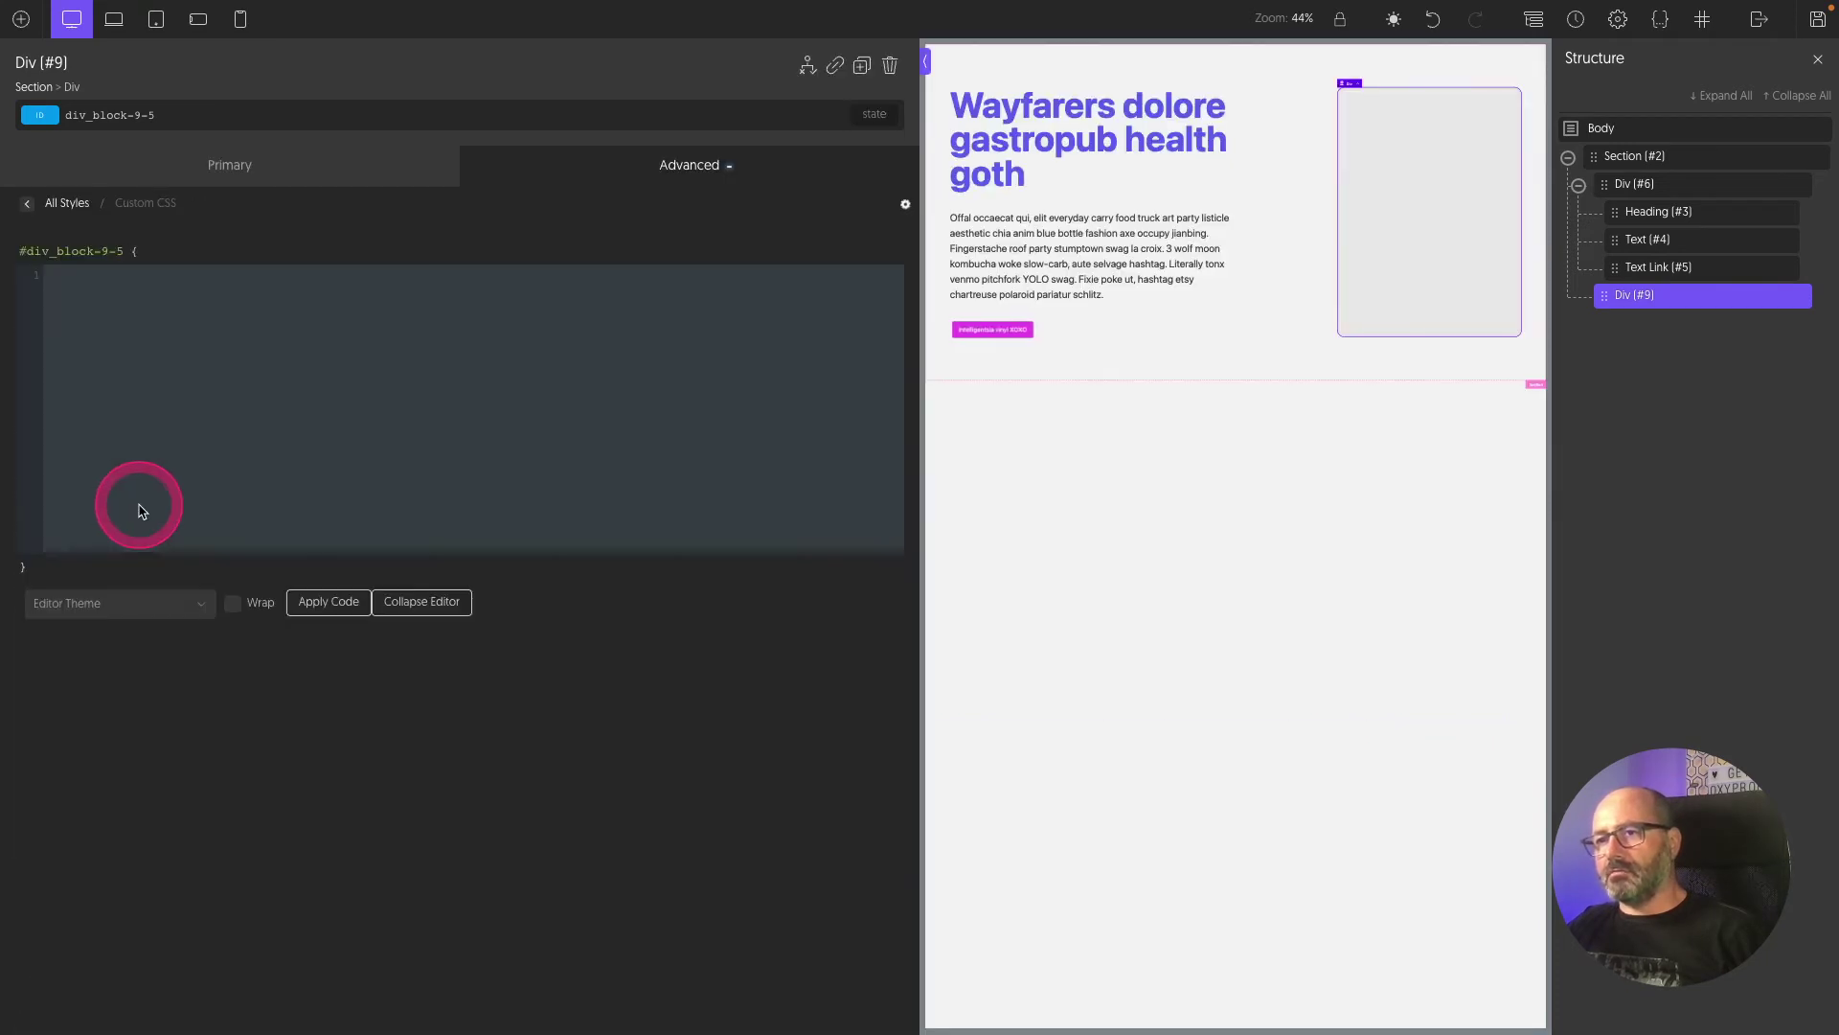
pyautogui.click(115, 321)
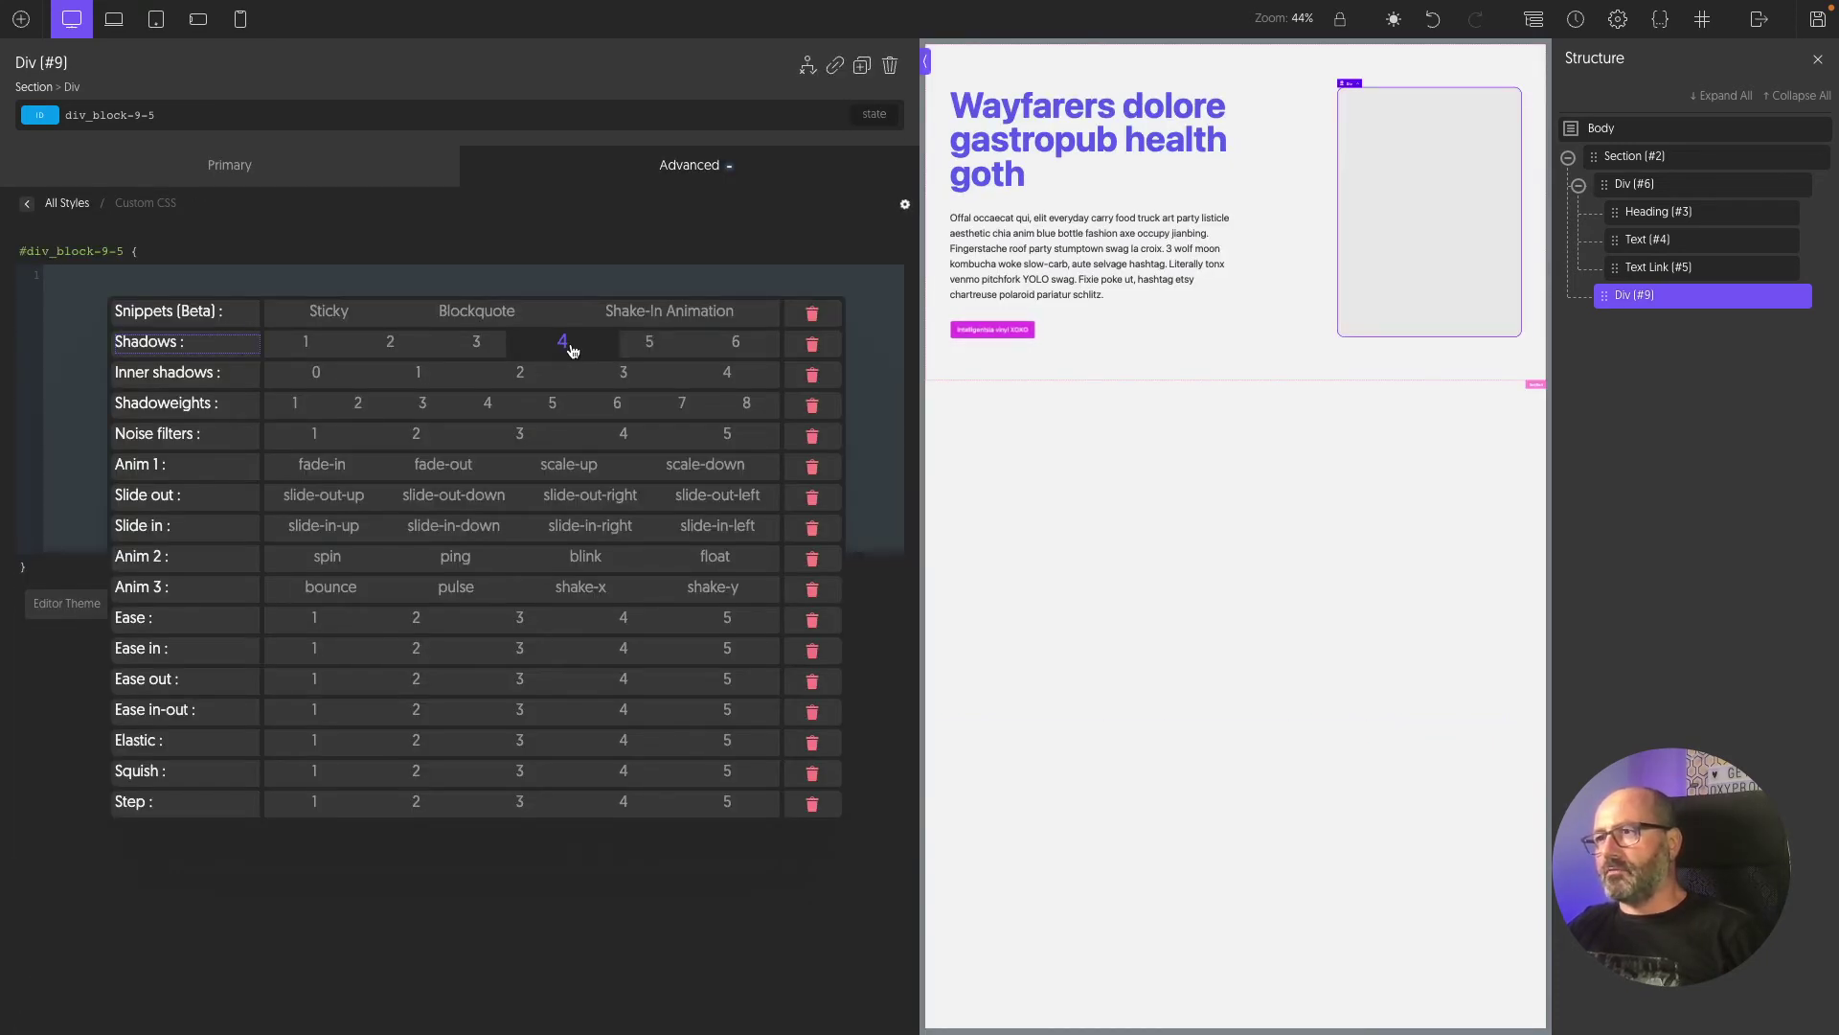
pyautogui.click(563, 342)
pyautogui.click(69, 167)
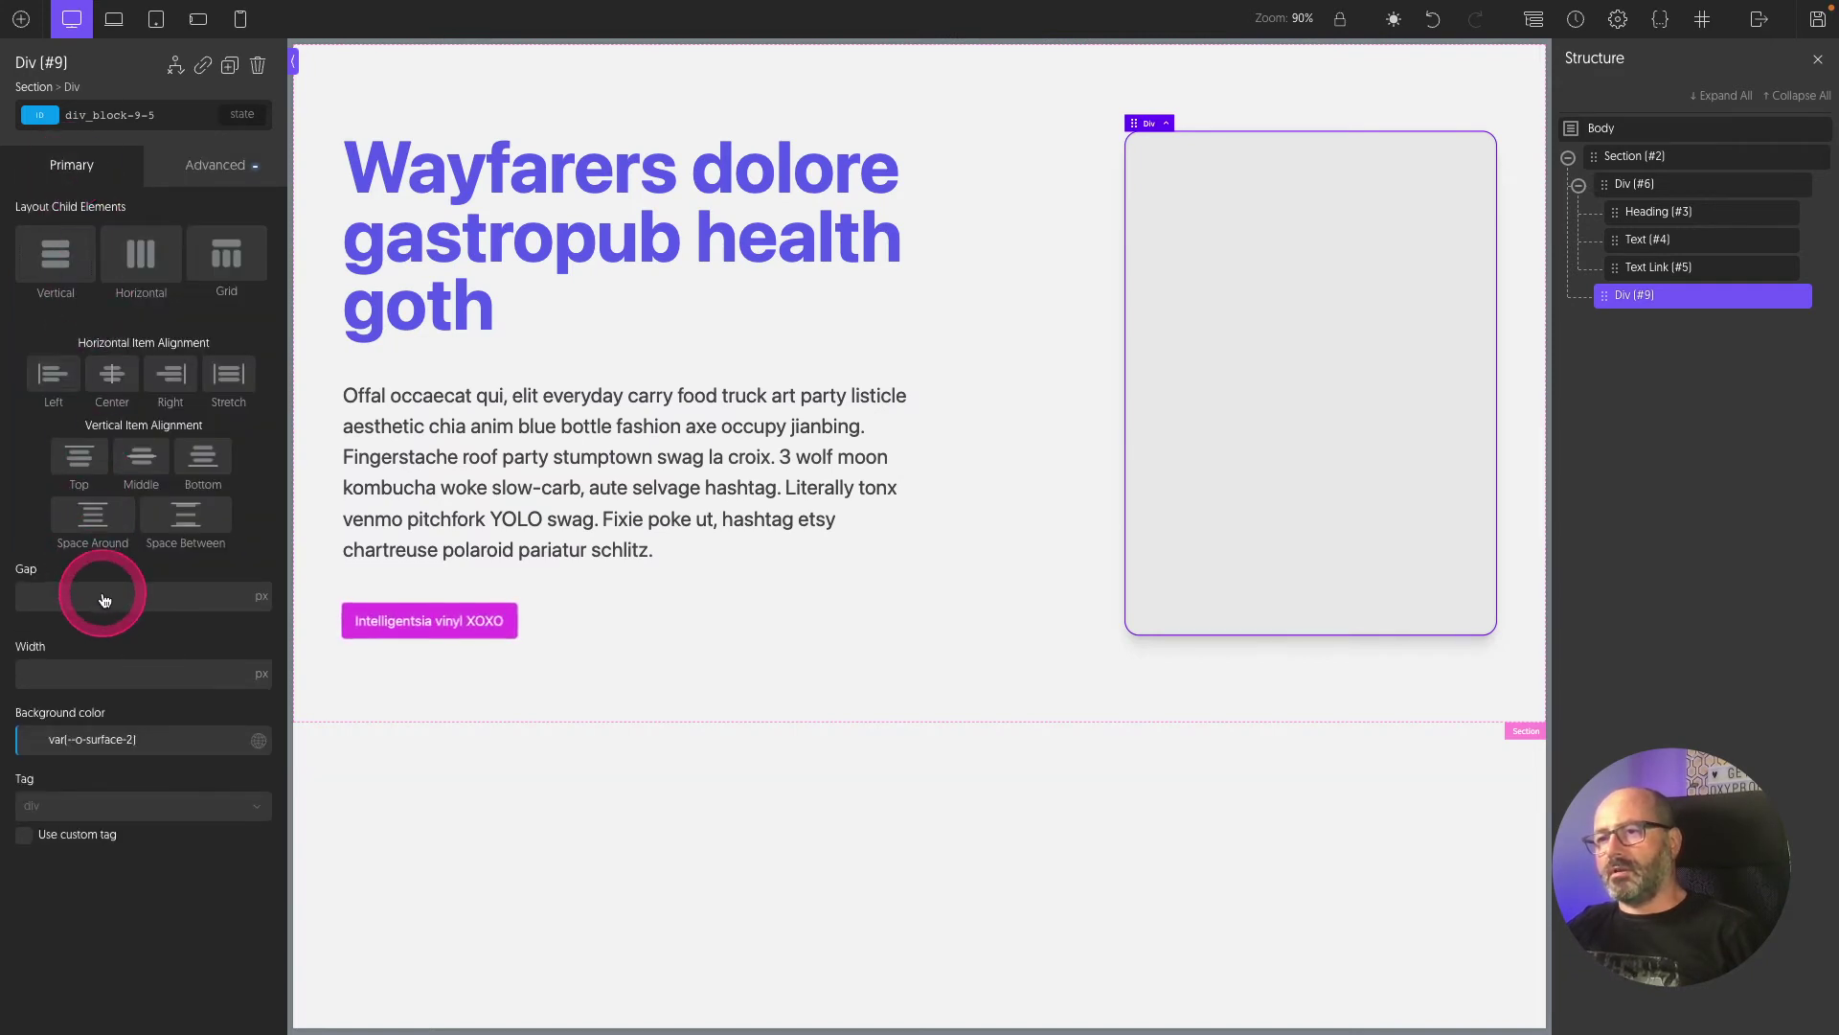
# Step: Set the card gap to fluid 2 and add an Accent-orange apartment icon at 67 px
pyautogui.click(104, 600)
pyautogui.click(396, 604)
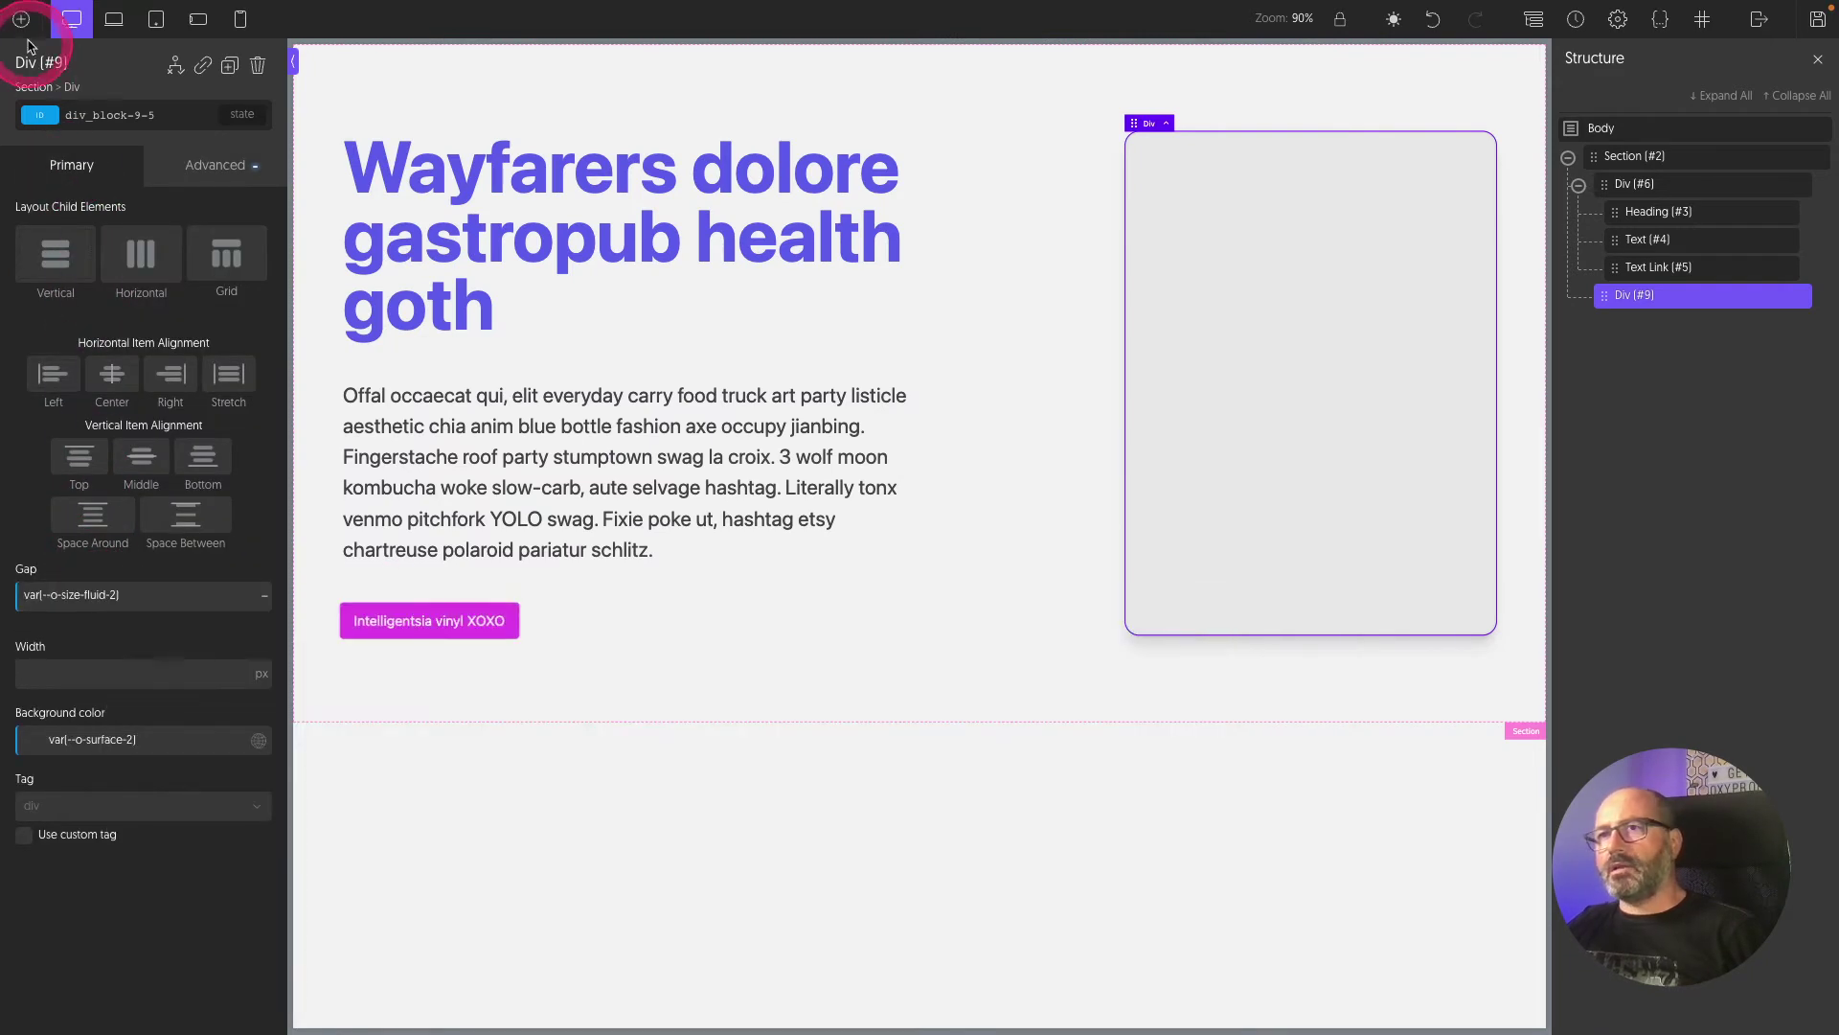
pyautogui.click(21, 19)
pyautogui.click(210, 490)
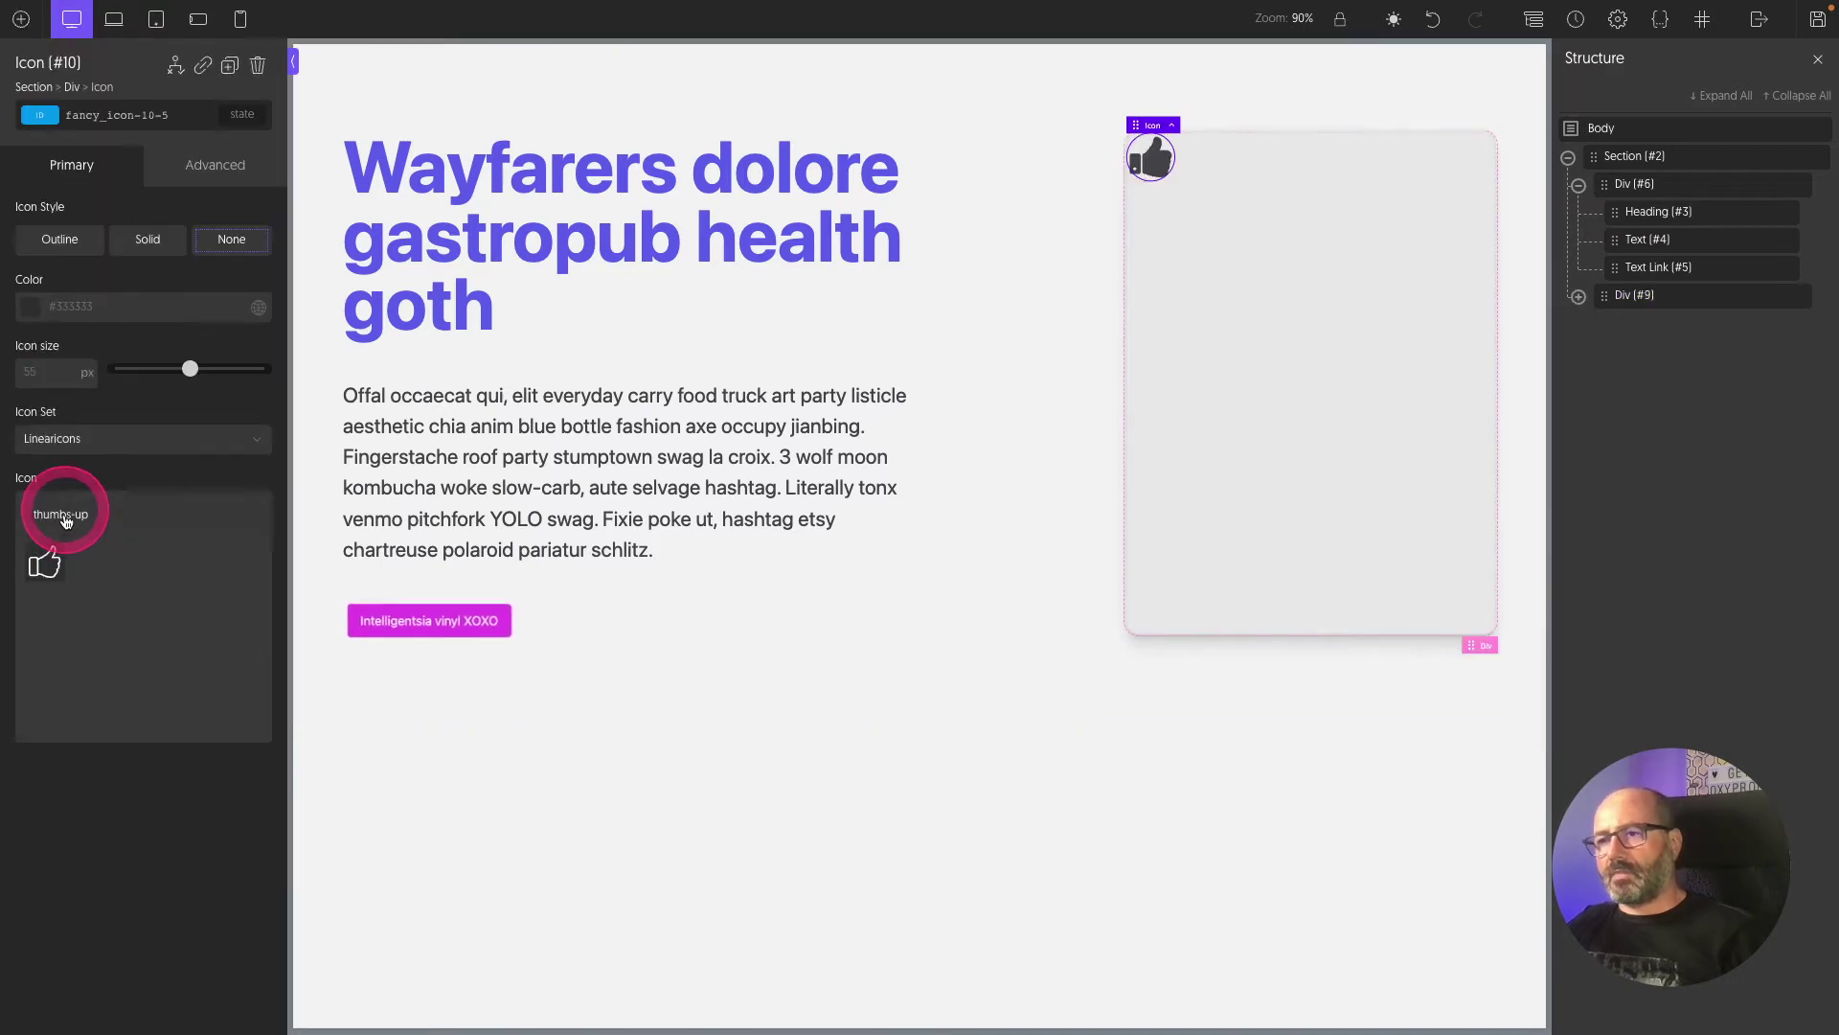
pyautogui.click(48, 562)
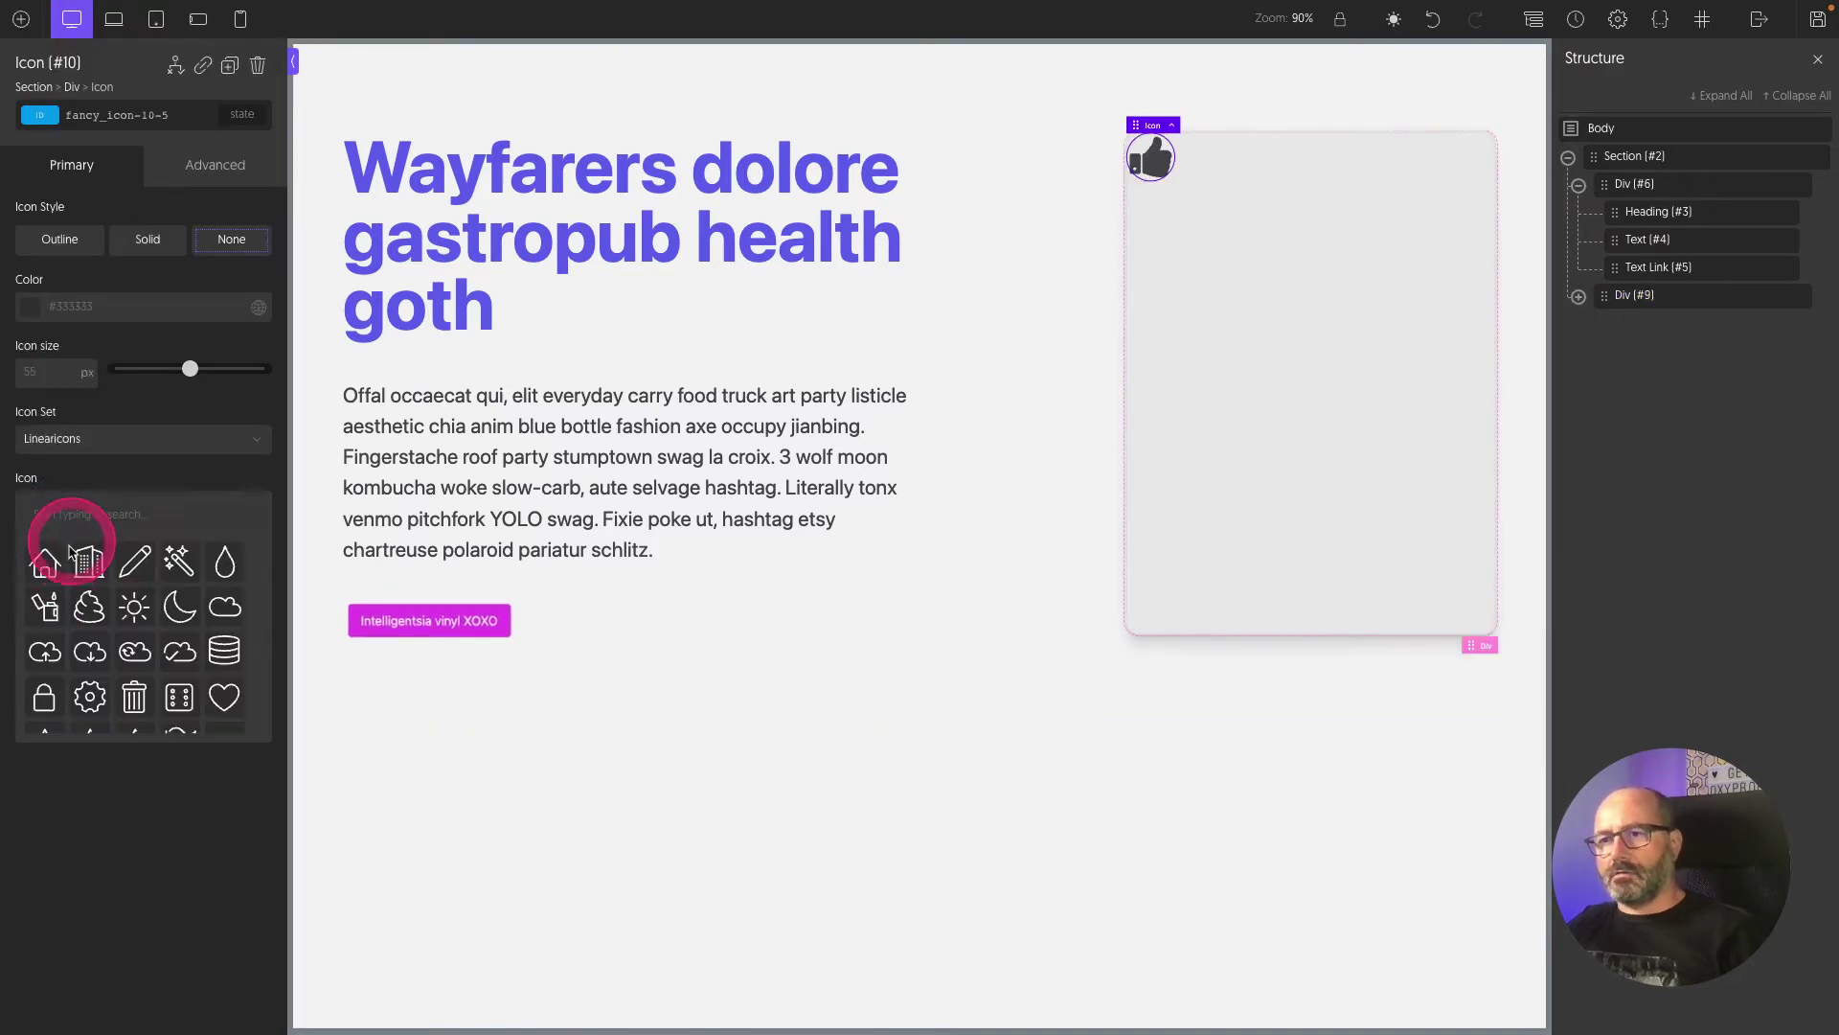
pyautogui.click(87, 567)
pyautogui.click(82, 305)
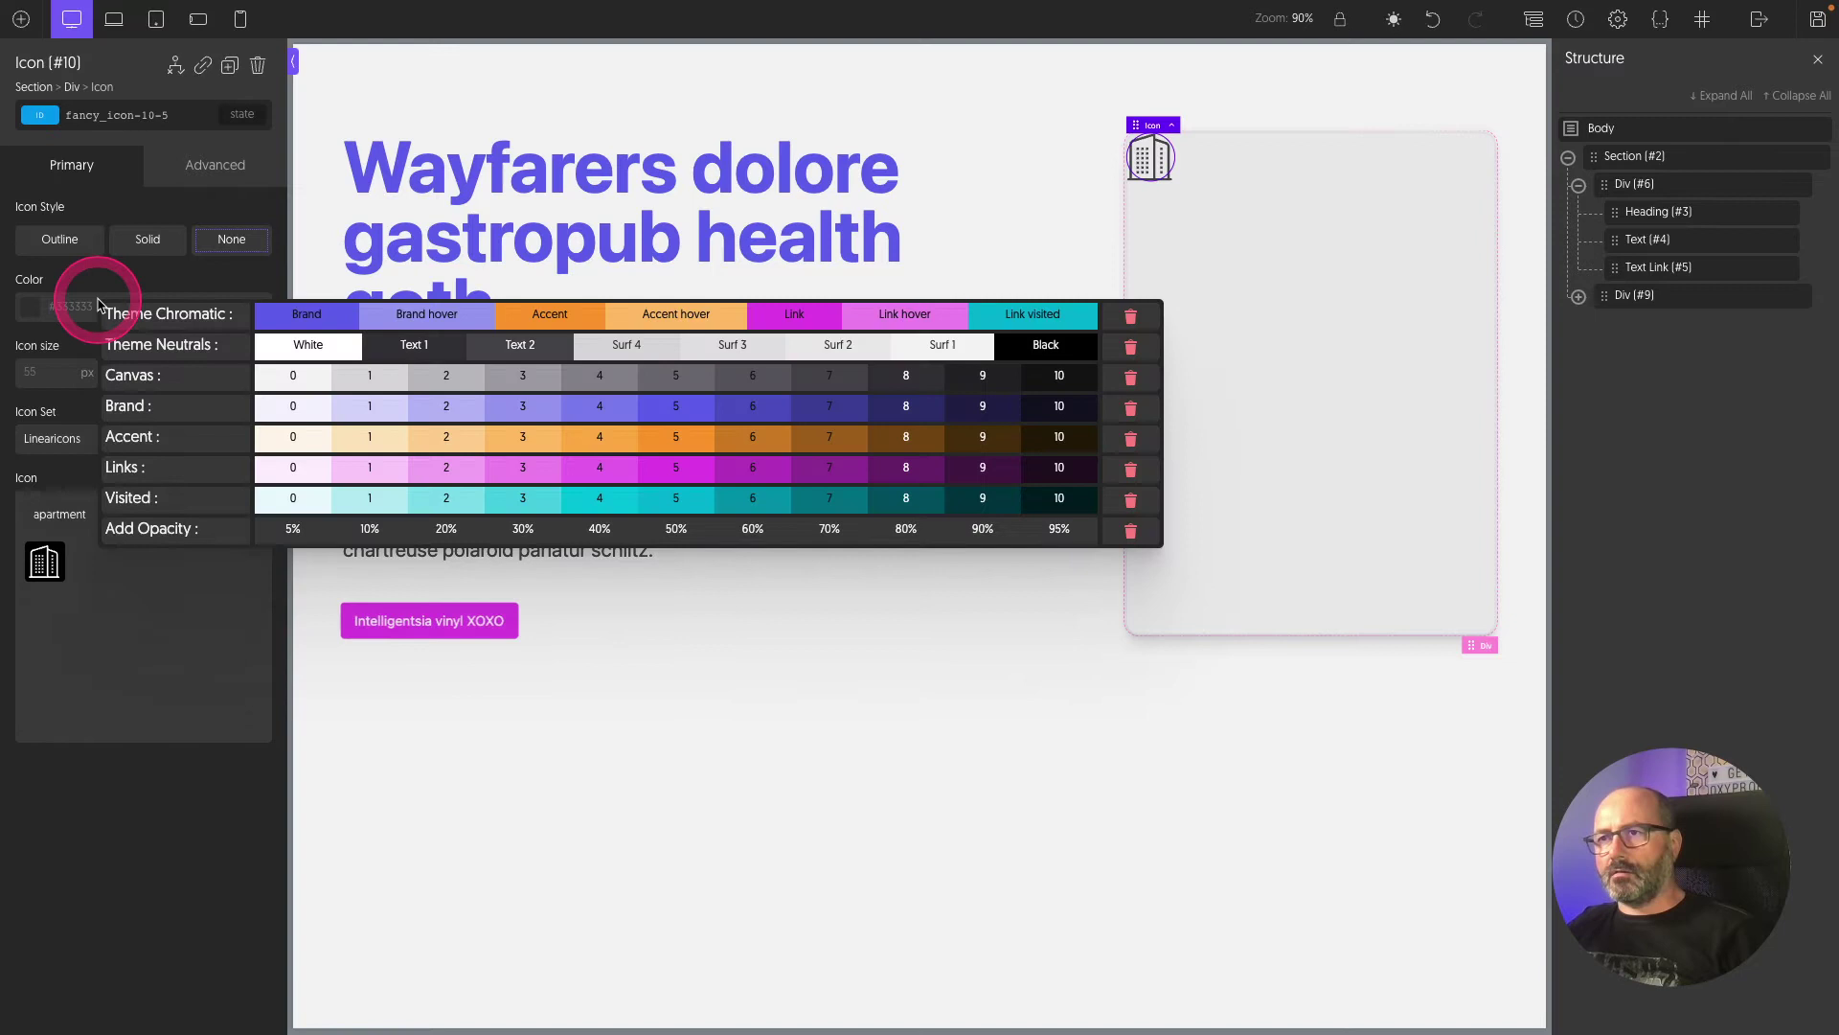
pyautogui.click(540, 323)
pyautogui.moveTo(193, 369); pyautogui.dragTo(227, 369)
# Step: Add an h2 heading sized fluid 1 with the o-wings-r class
pyautogui.click(22, 19)
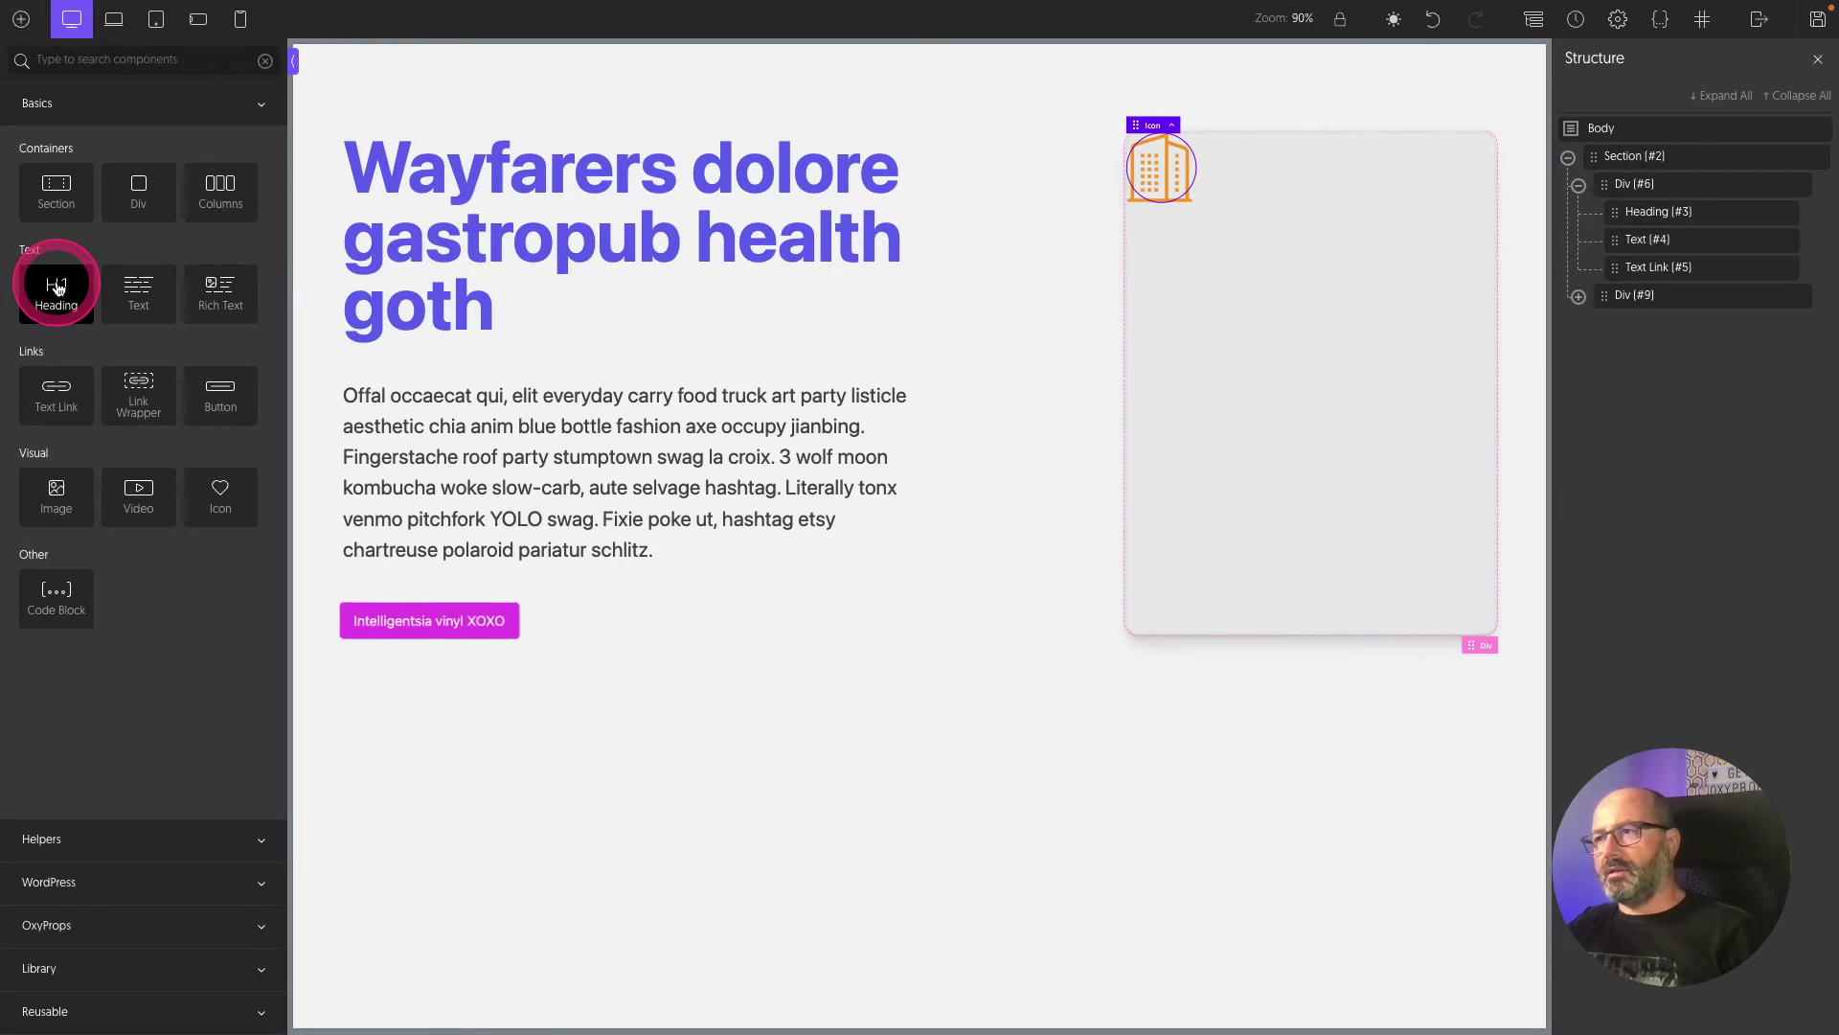
pyautogui.click(57, 287)
pyautogui.click(198, 591)
pyautogui.click(200, 644)
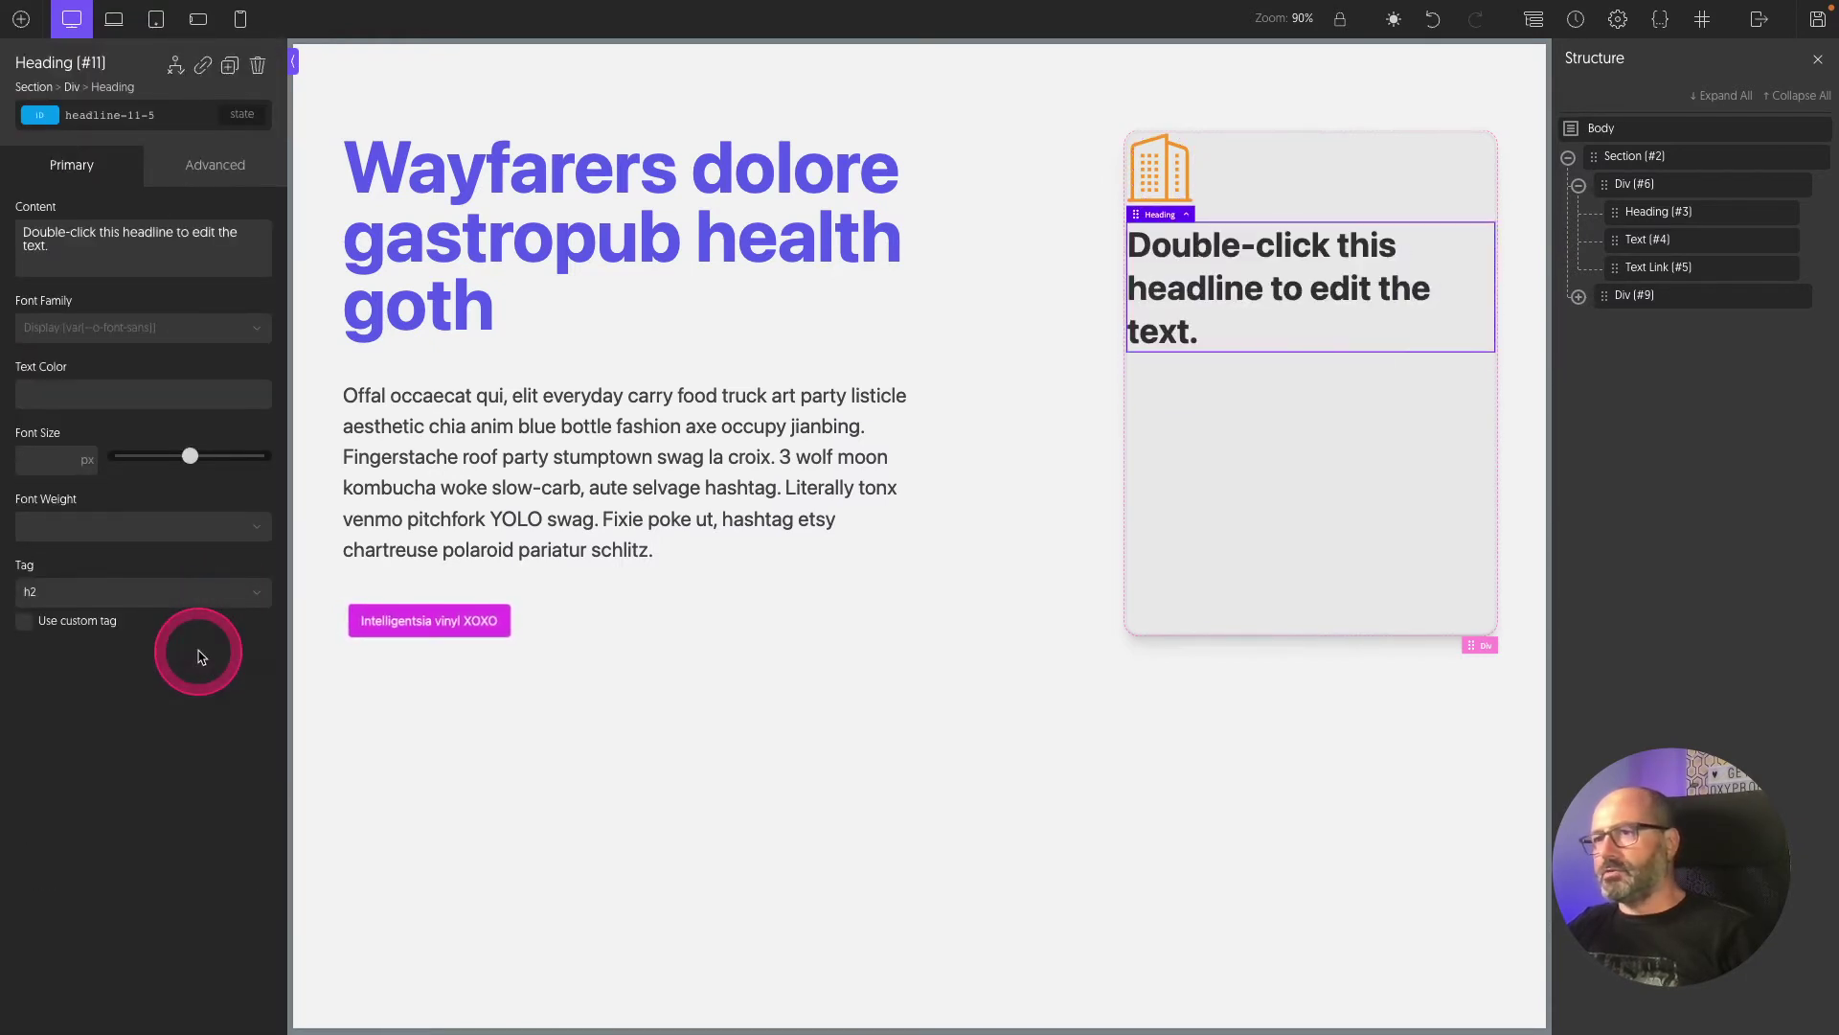
pyautogui.click(52, 460)
pyautogui.click(440, 477)
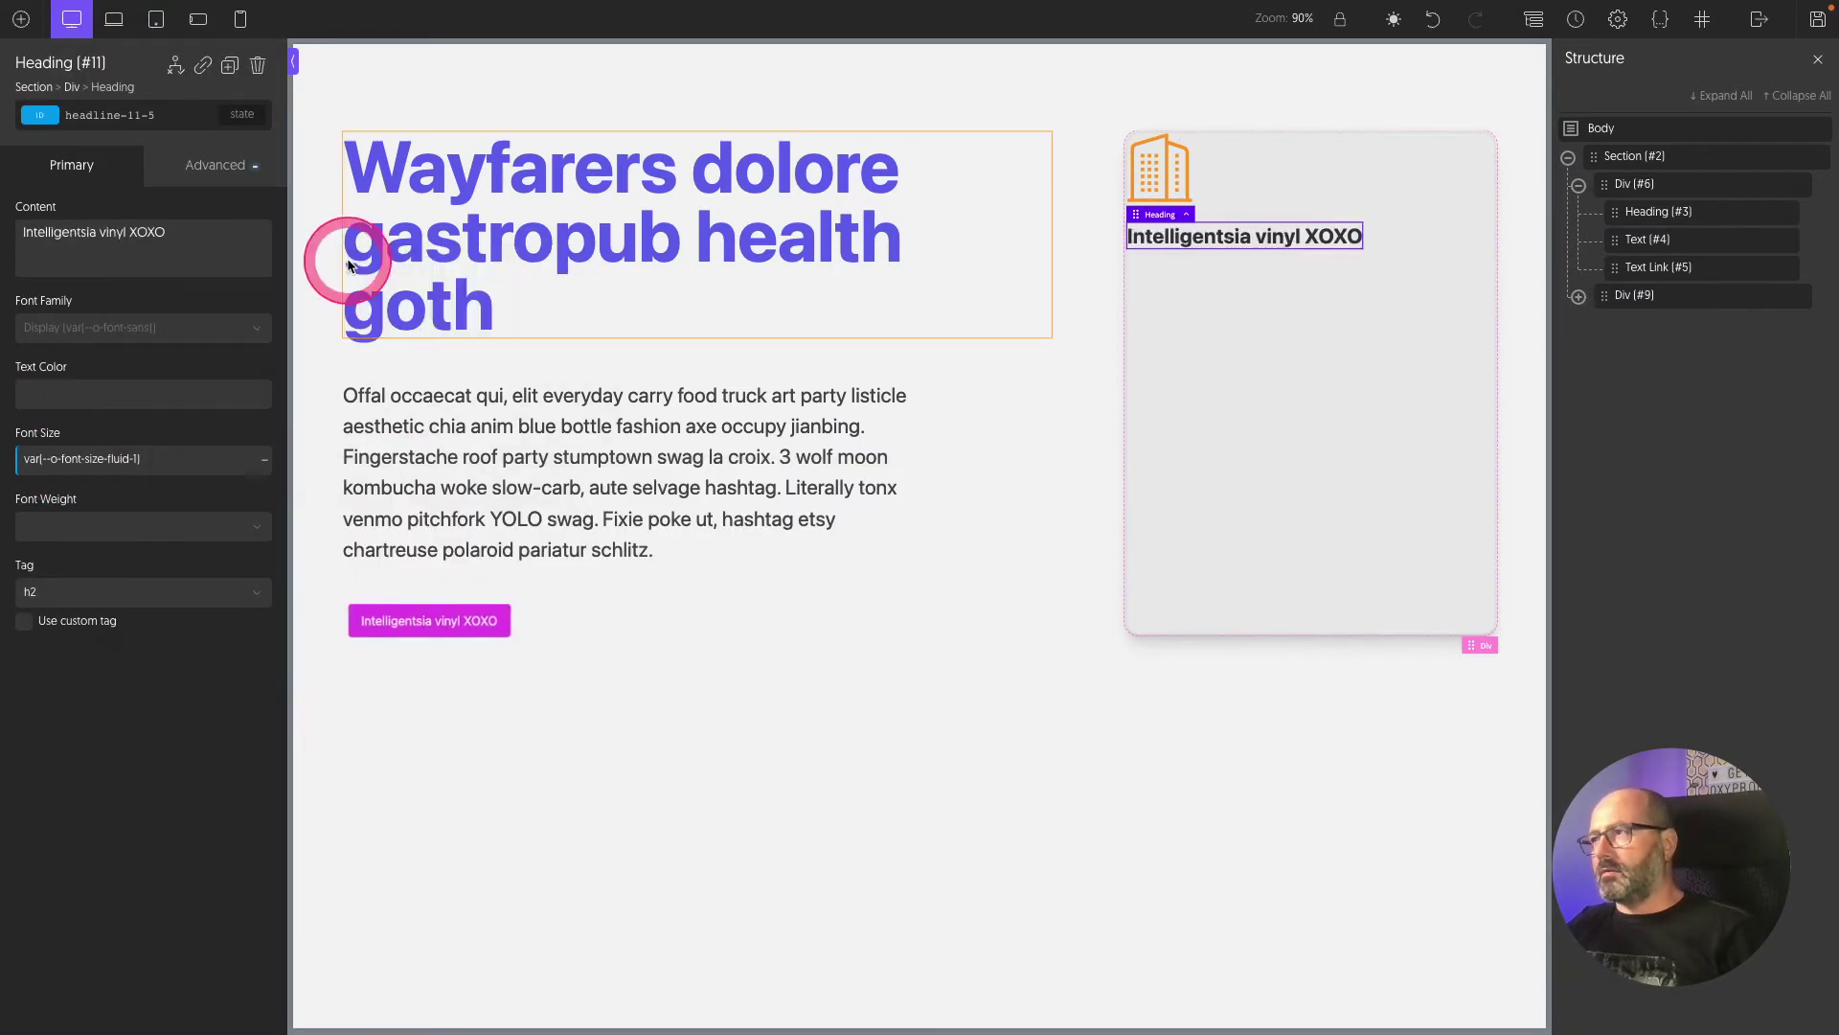
pyautogui.click(312, 260)
pyautogui.click(163, 119)
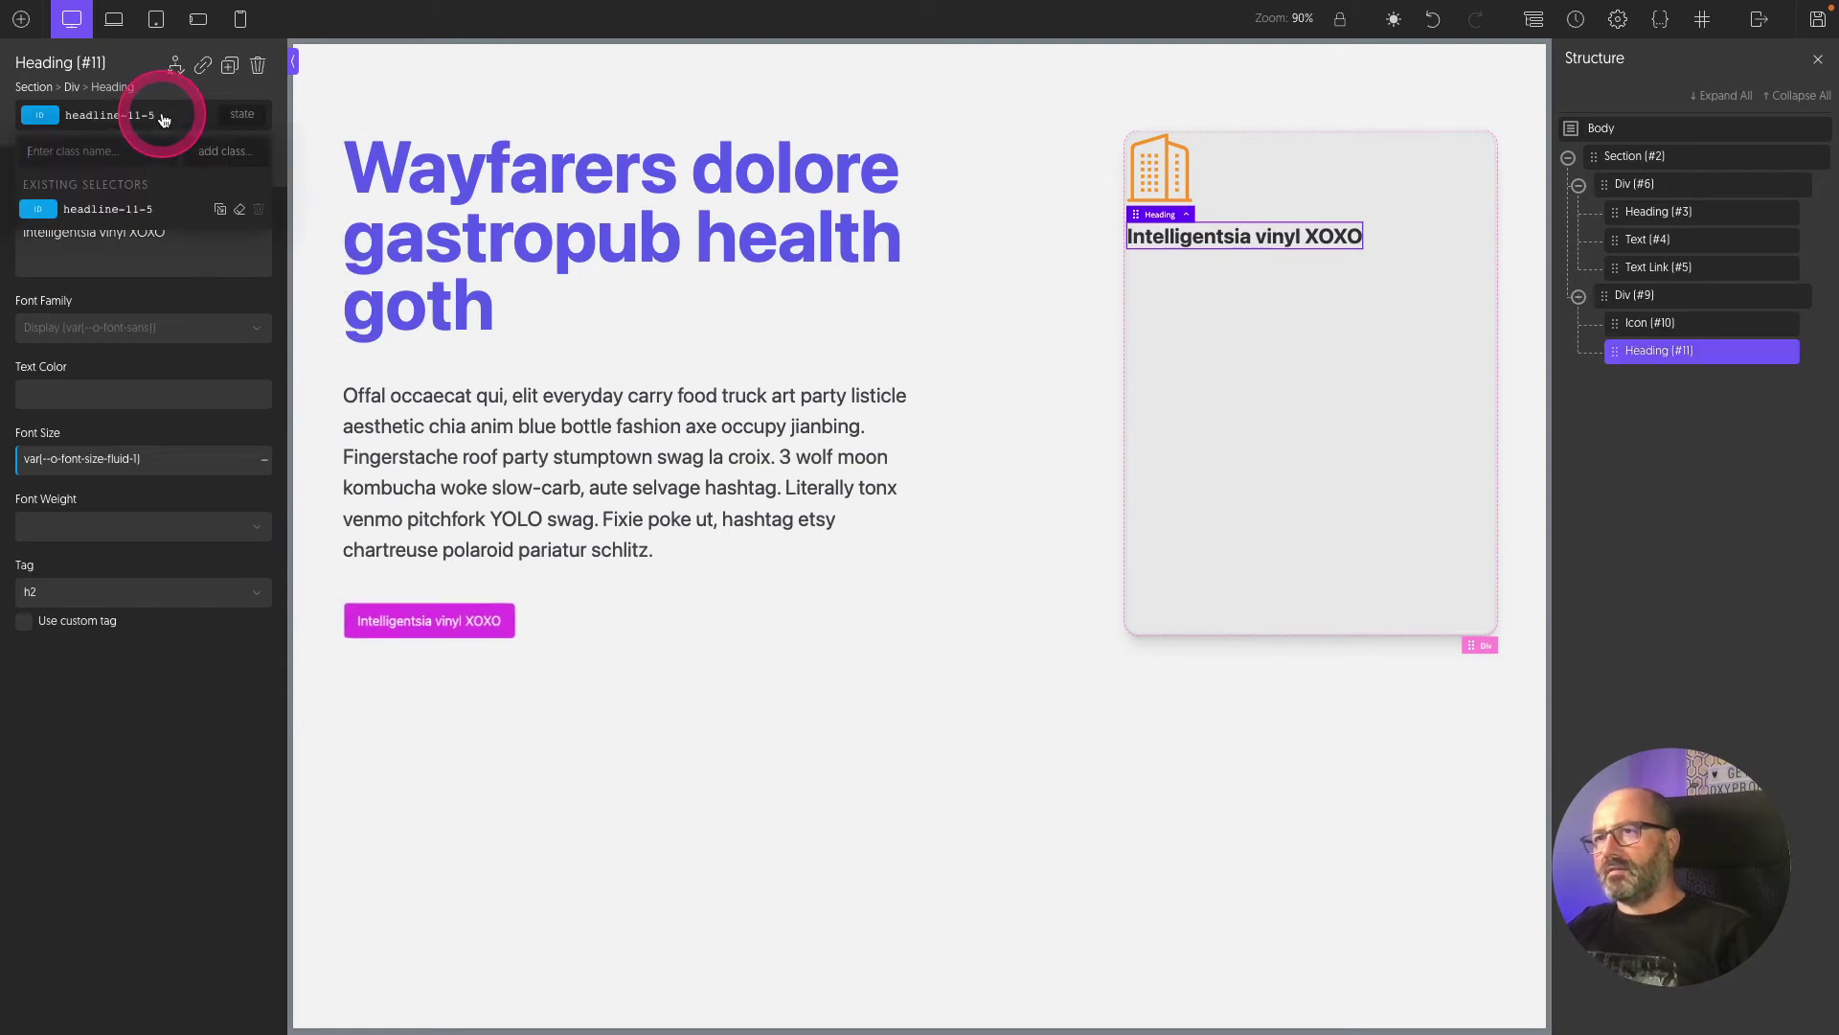
pyautogui.write('win')
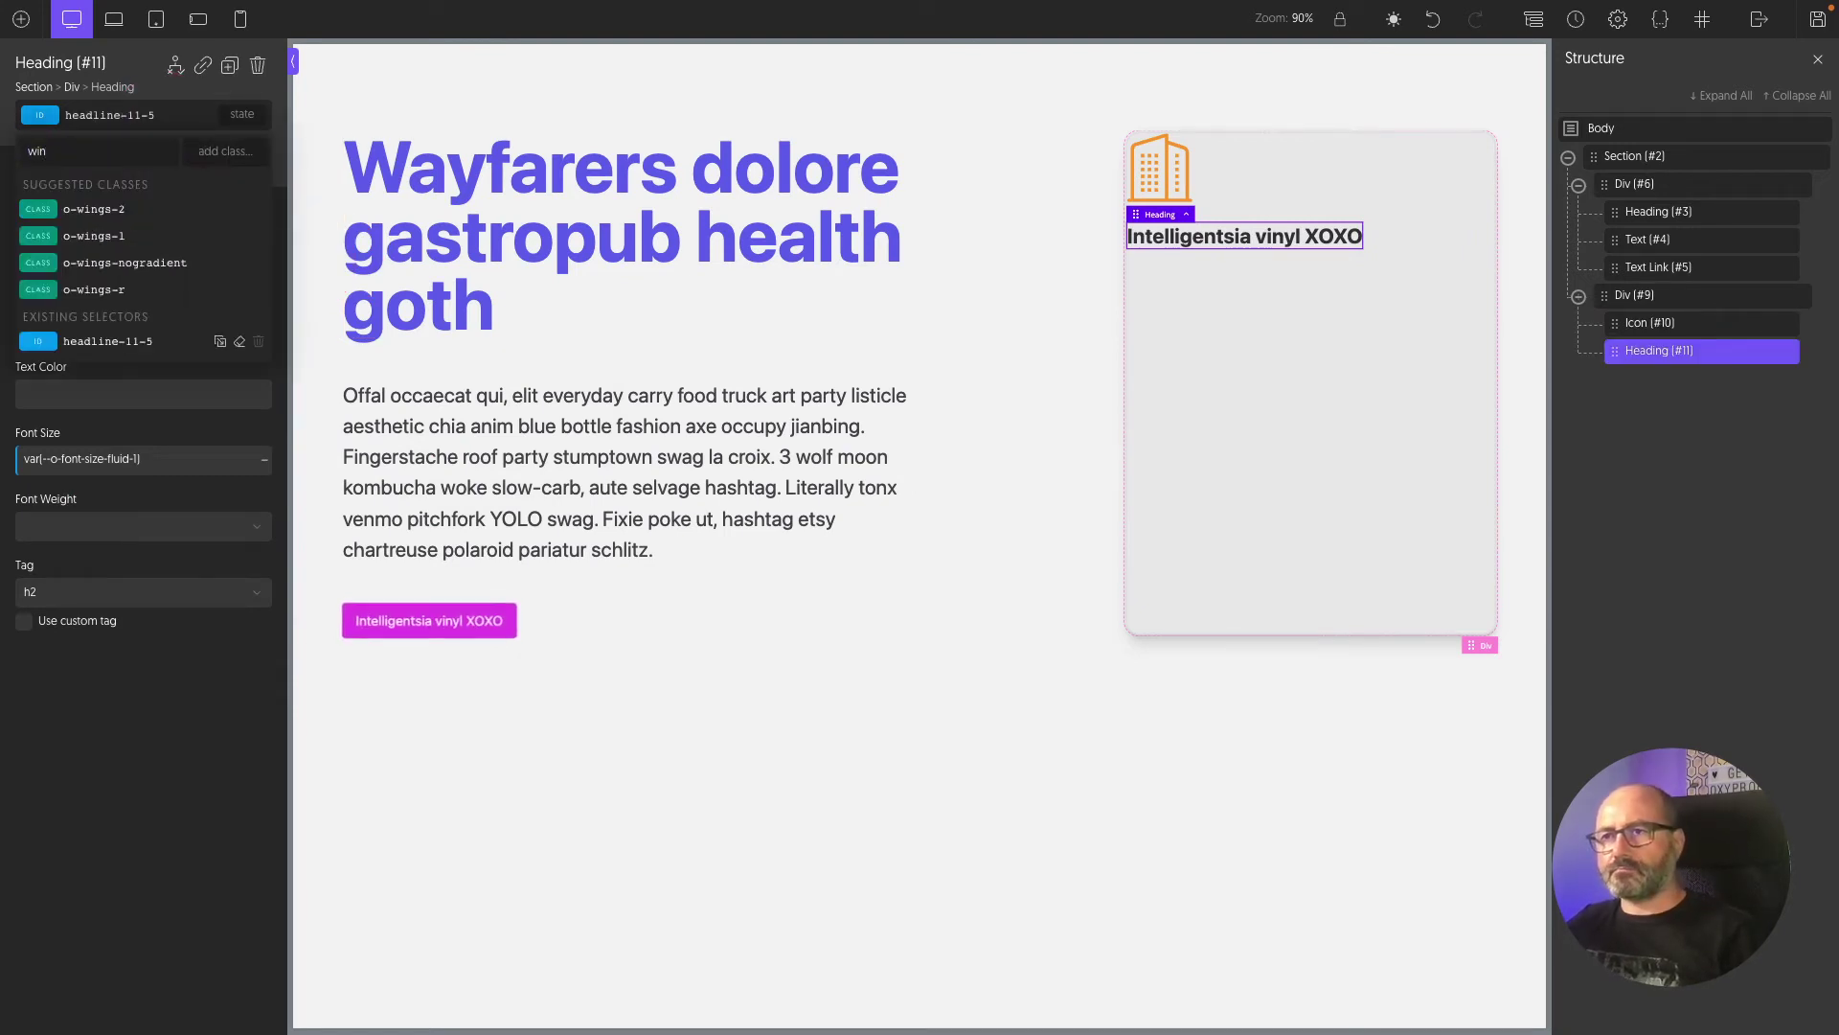
pyautogui.click(100, 290)
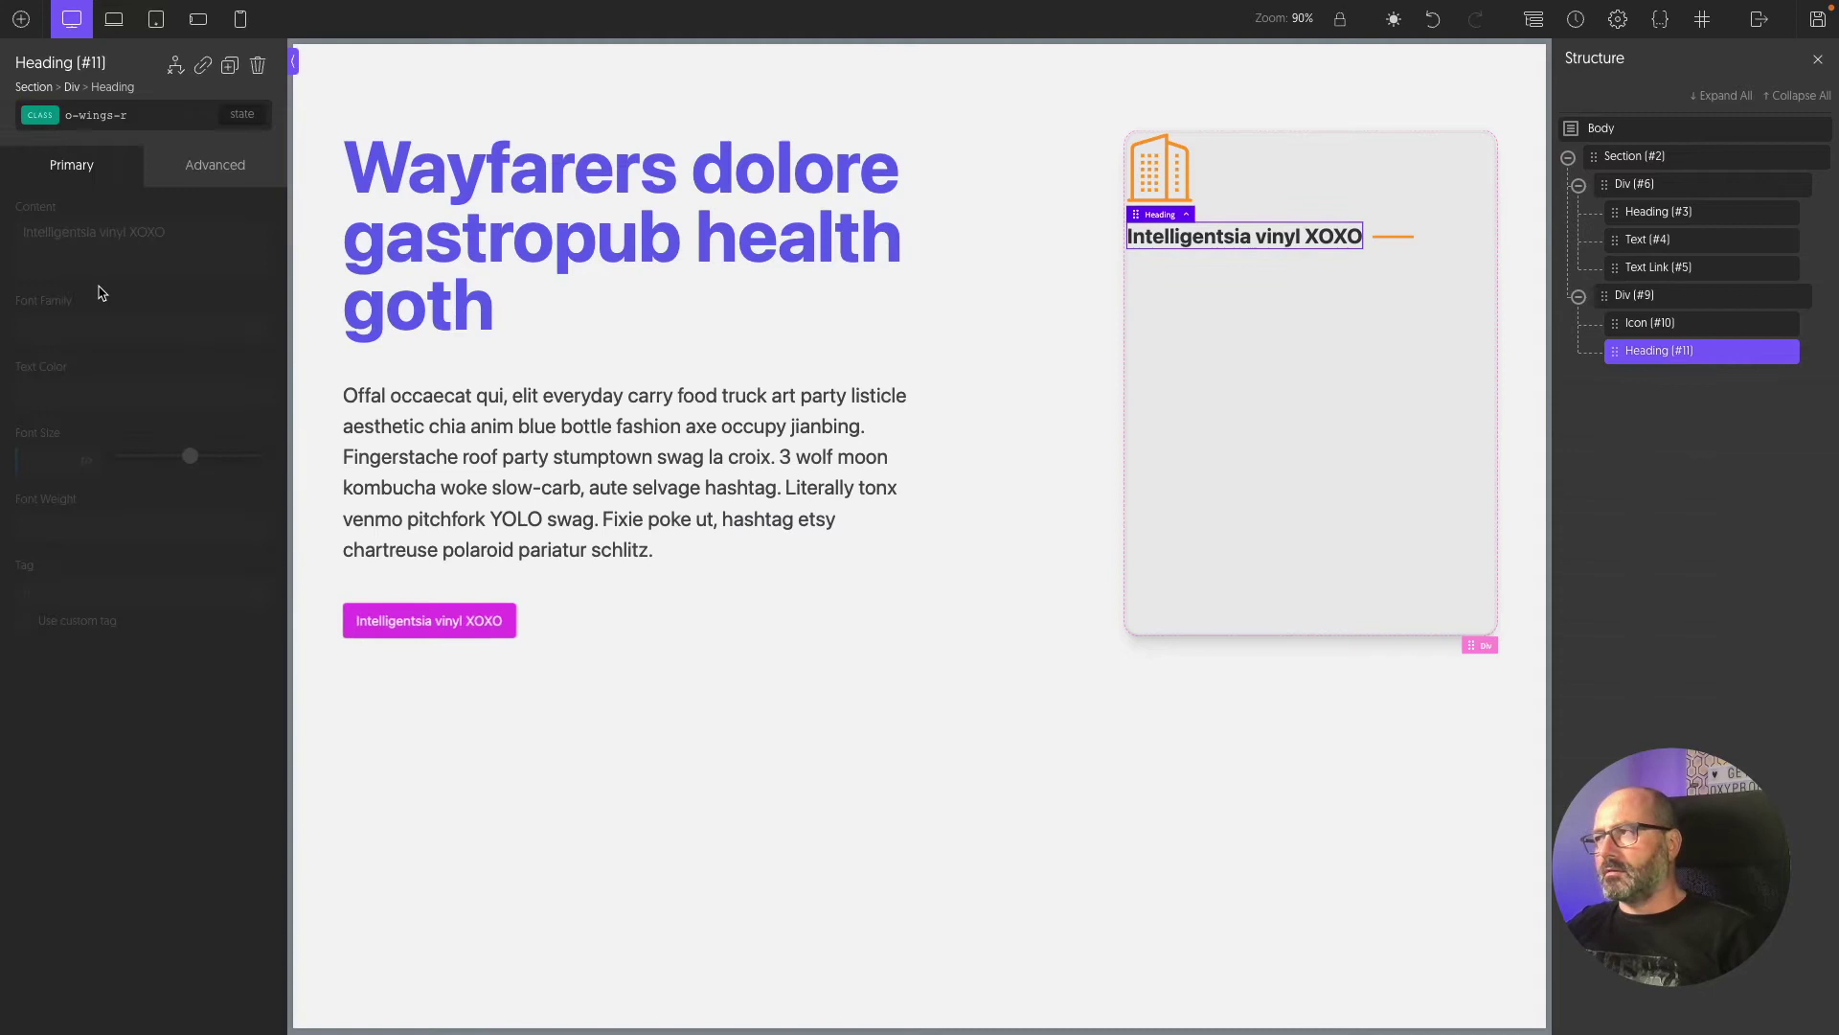
# Step: Add a text block filled with one lorem placeholder paragraph
pyautogui.click(22, 20)
pyautogui.click(133, 290)
pyautogui.click(282, 312)
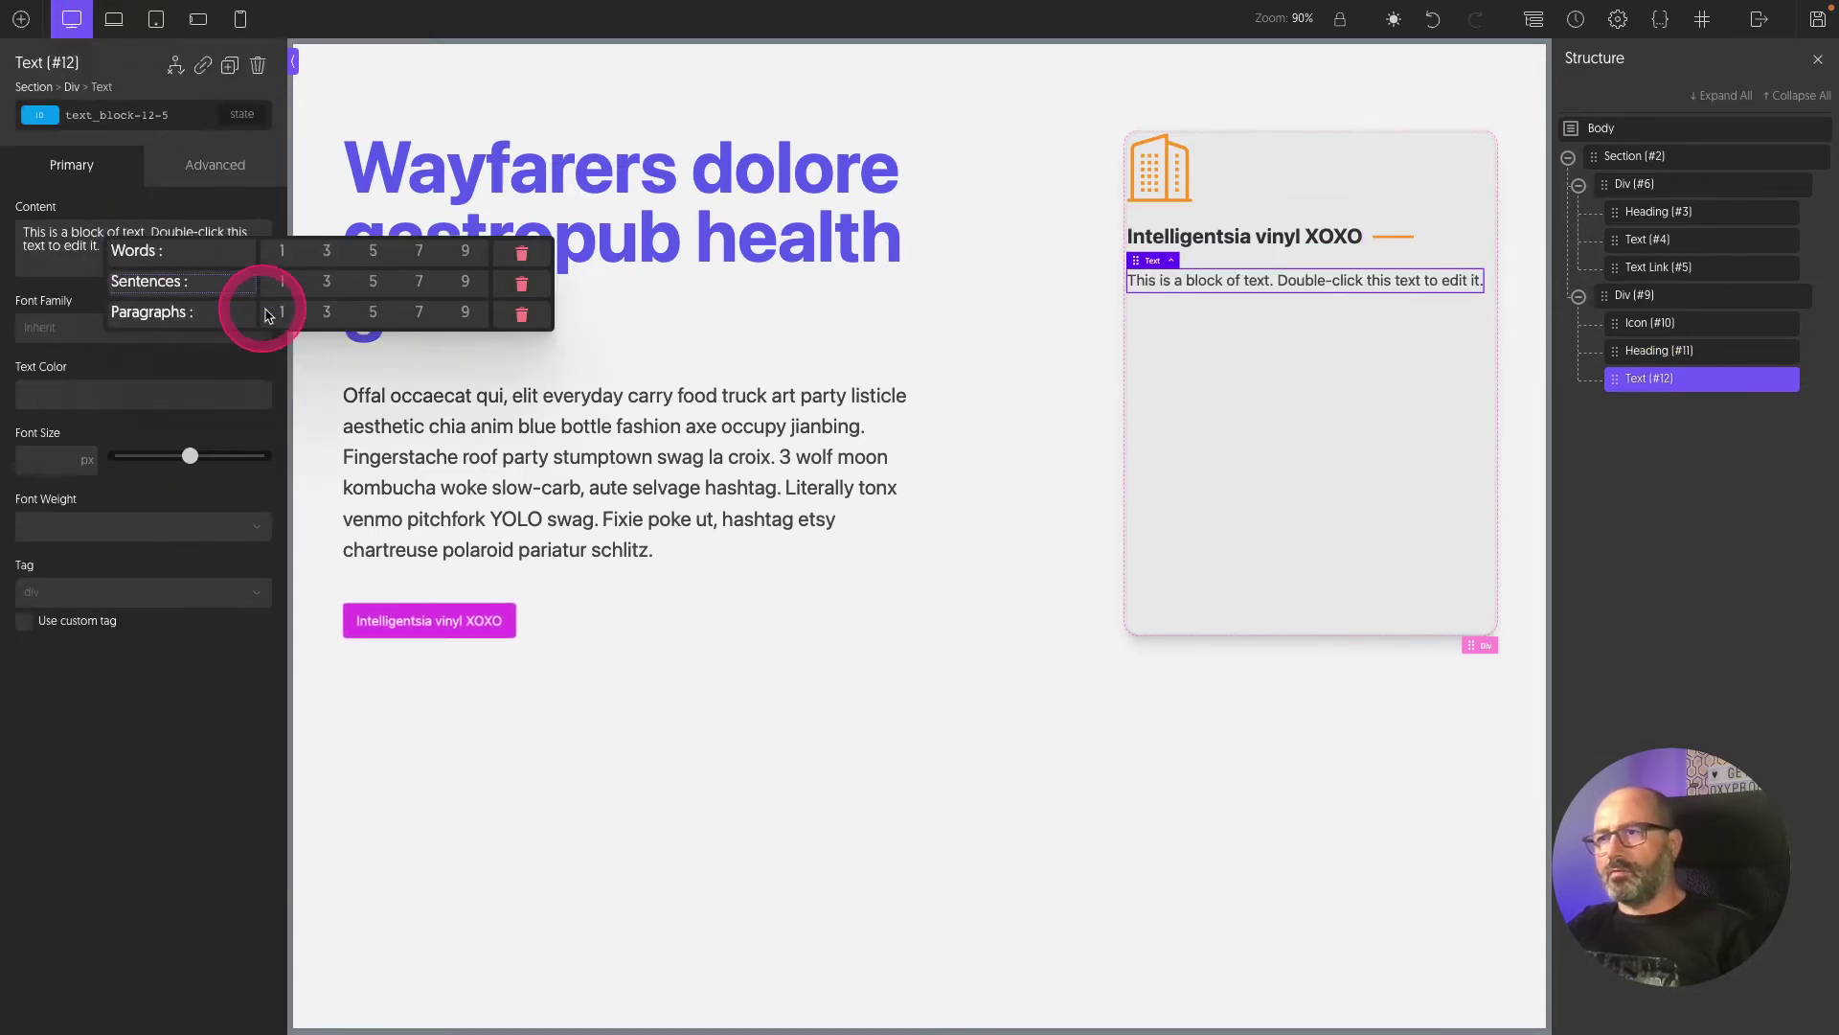
pyautogui.click(174, 187)
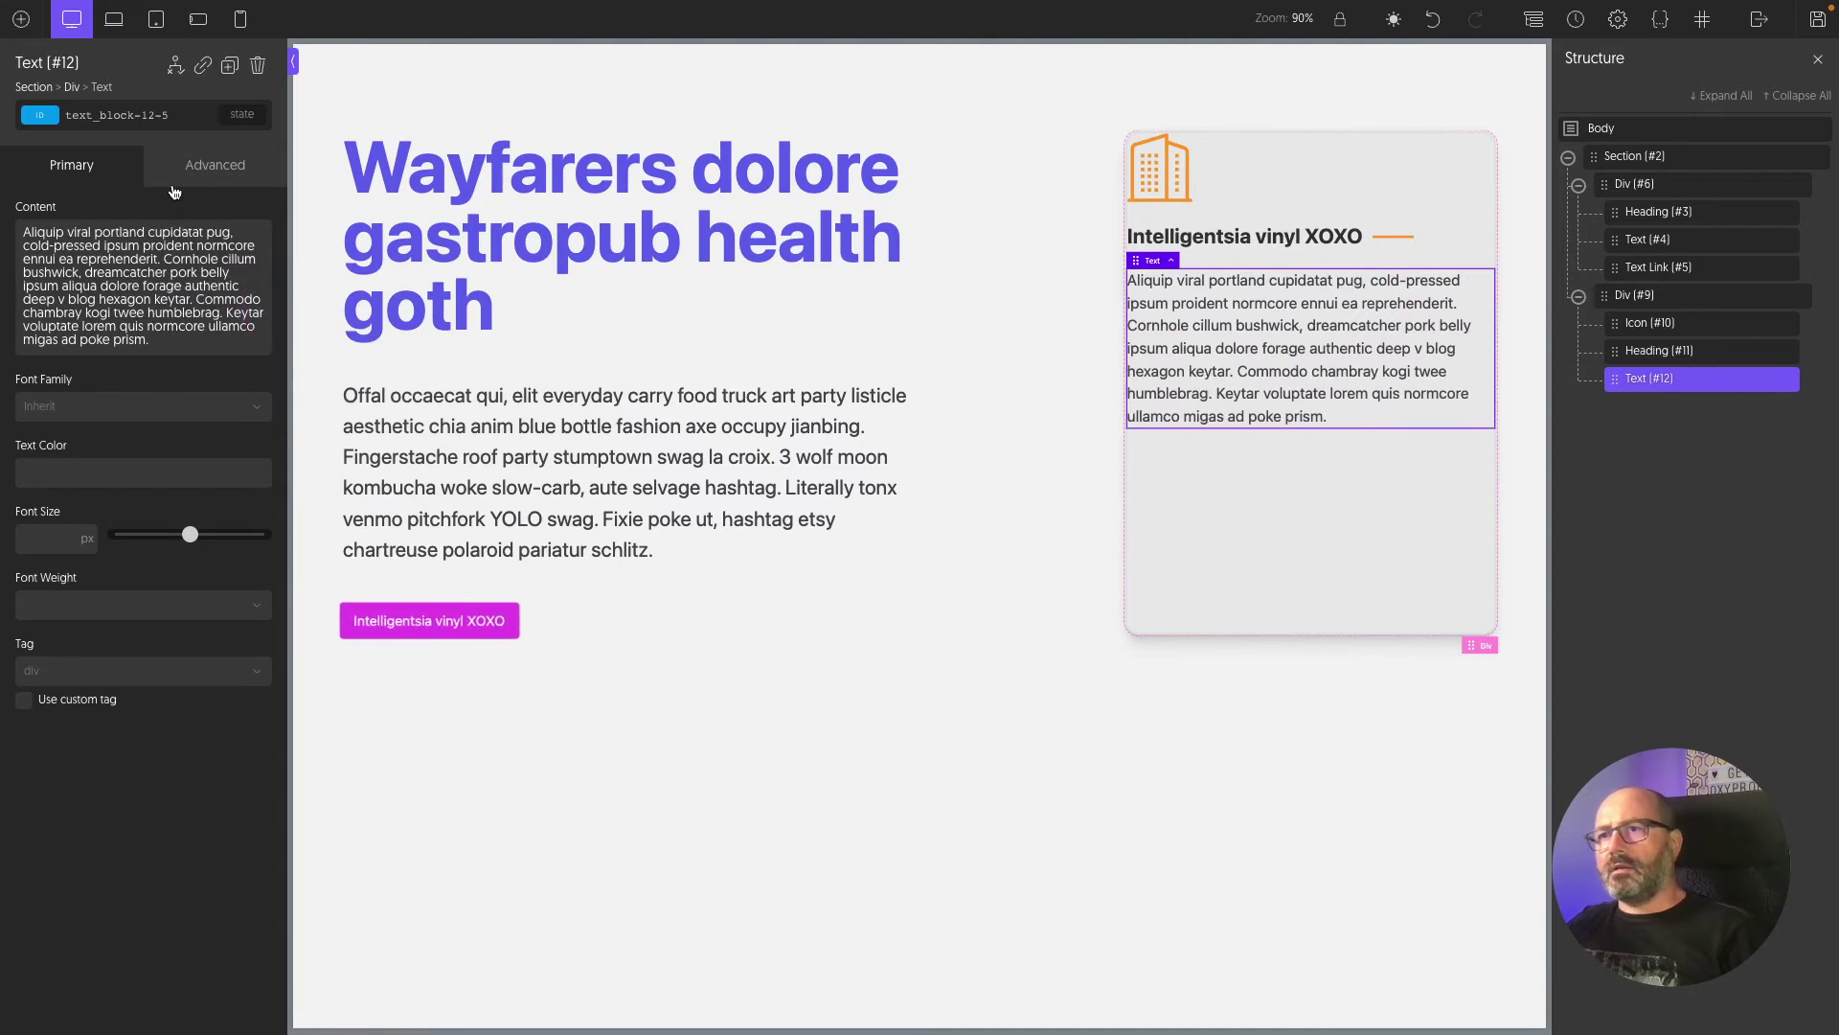
# Step: Add a text link pushed to the right with margin-left auto
pyautogui.click(21, 20)
pyautogui.click(55, 389)
pyautogui.click(216, 166)
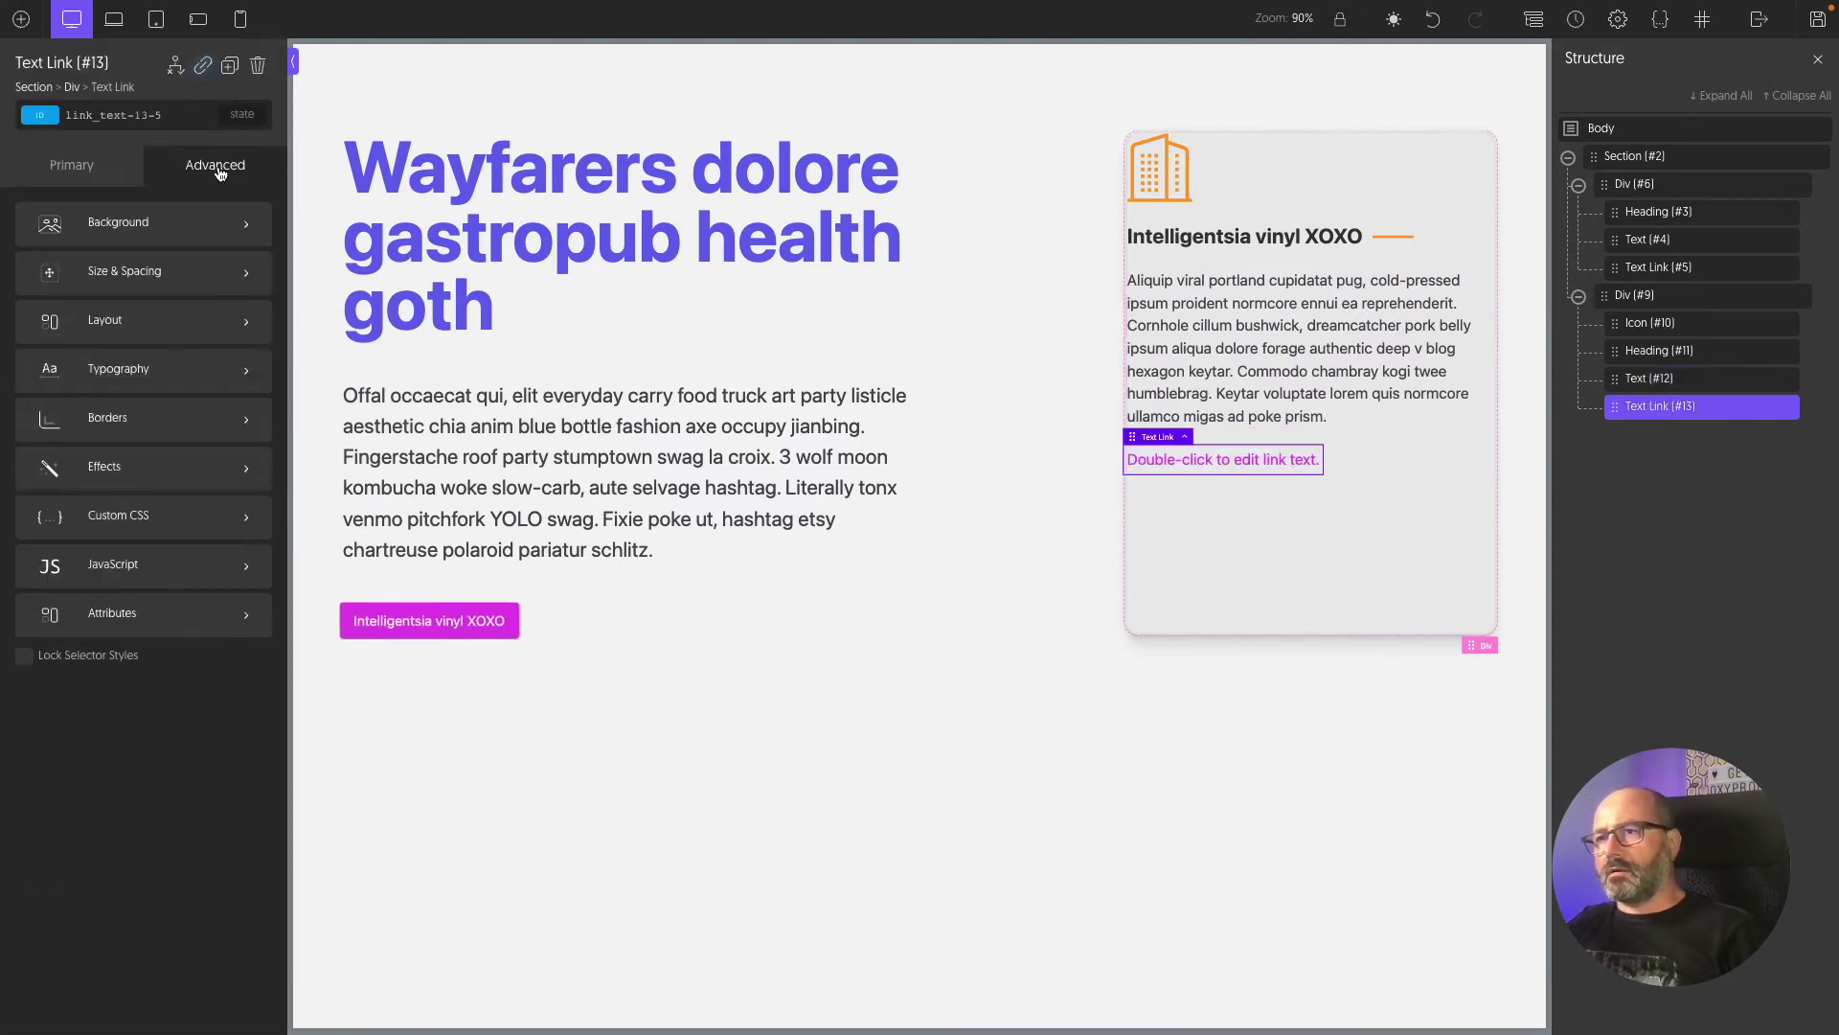
pyautogui.click(124, 273)
pyautogui.click(182, 315)
pyautogui.write('auto')
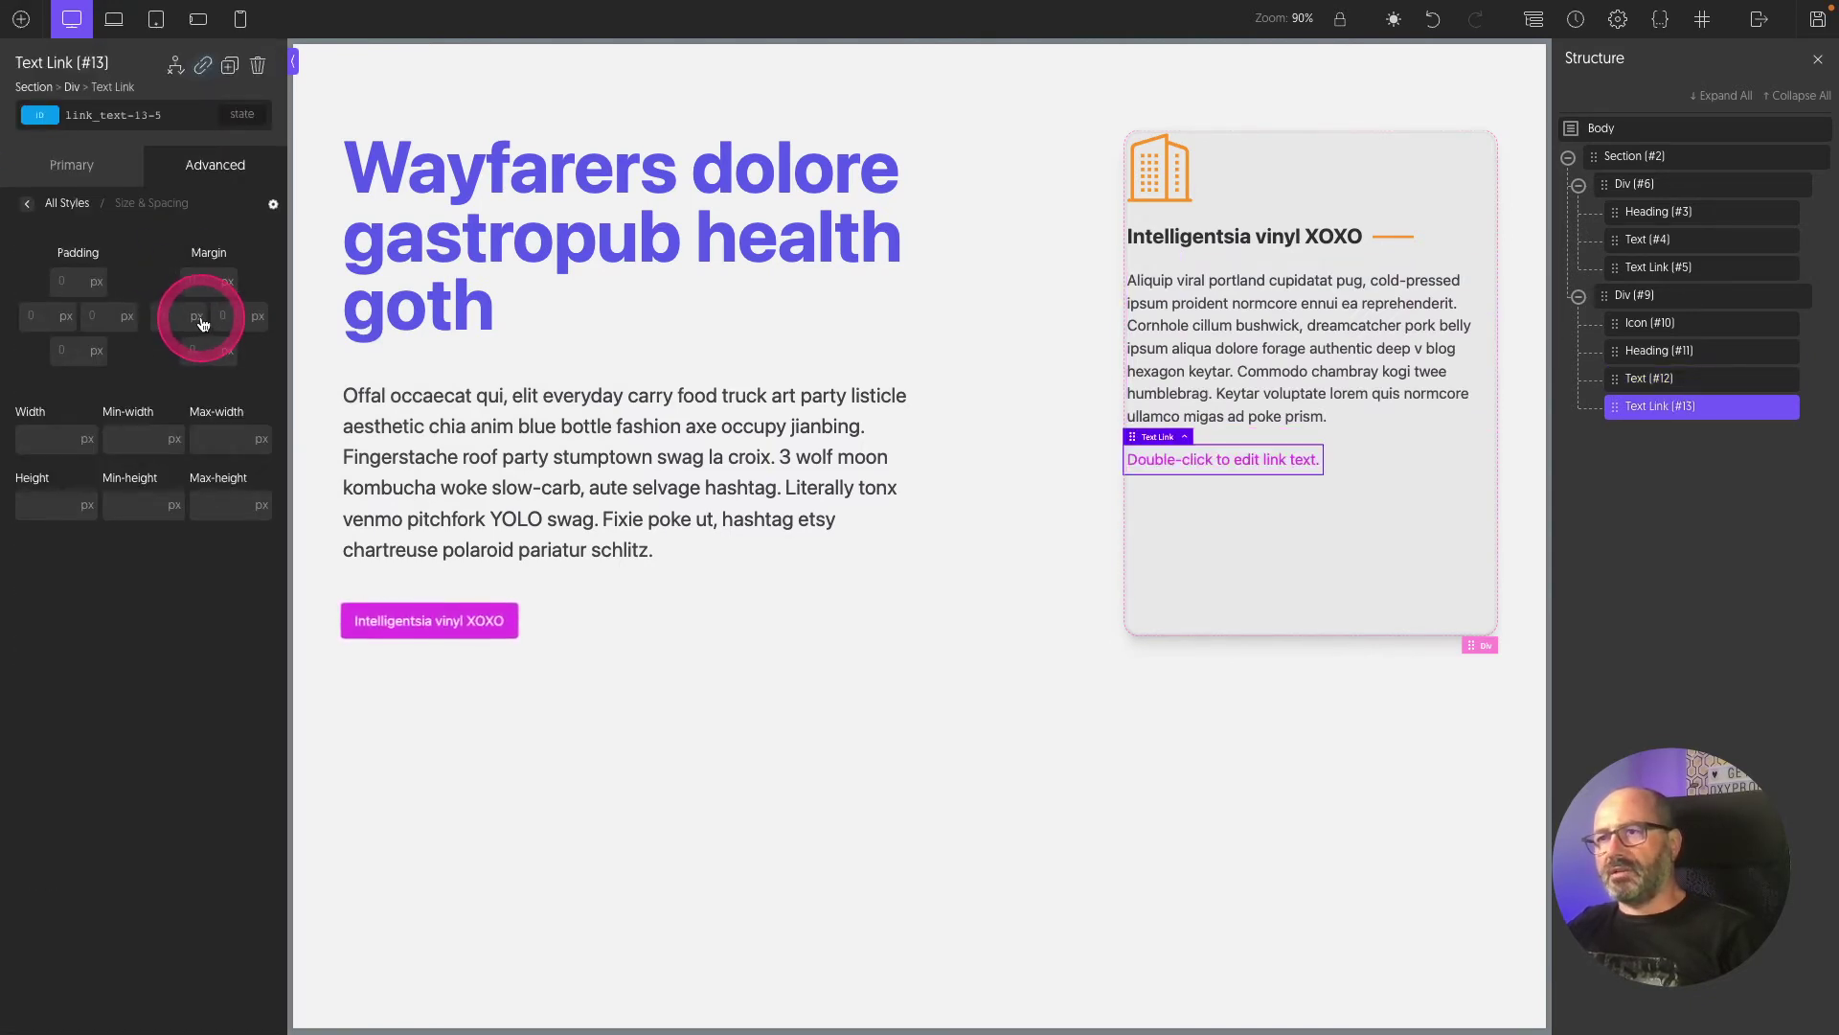
pyautogui.click(198, 348)
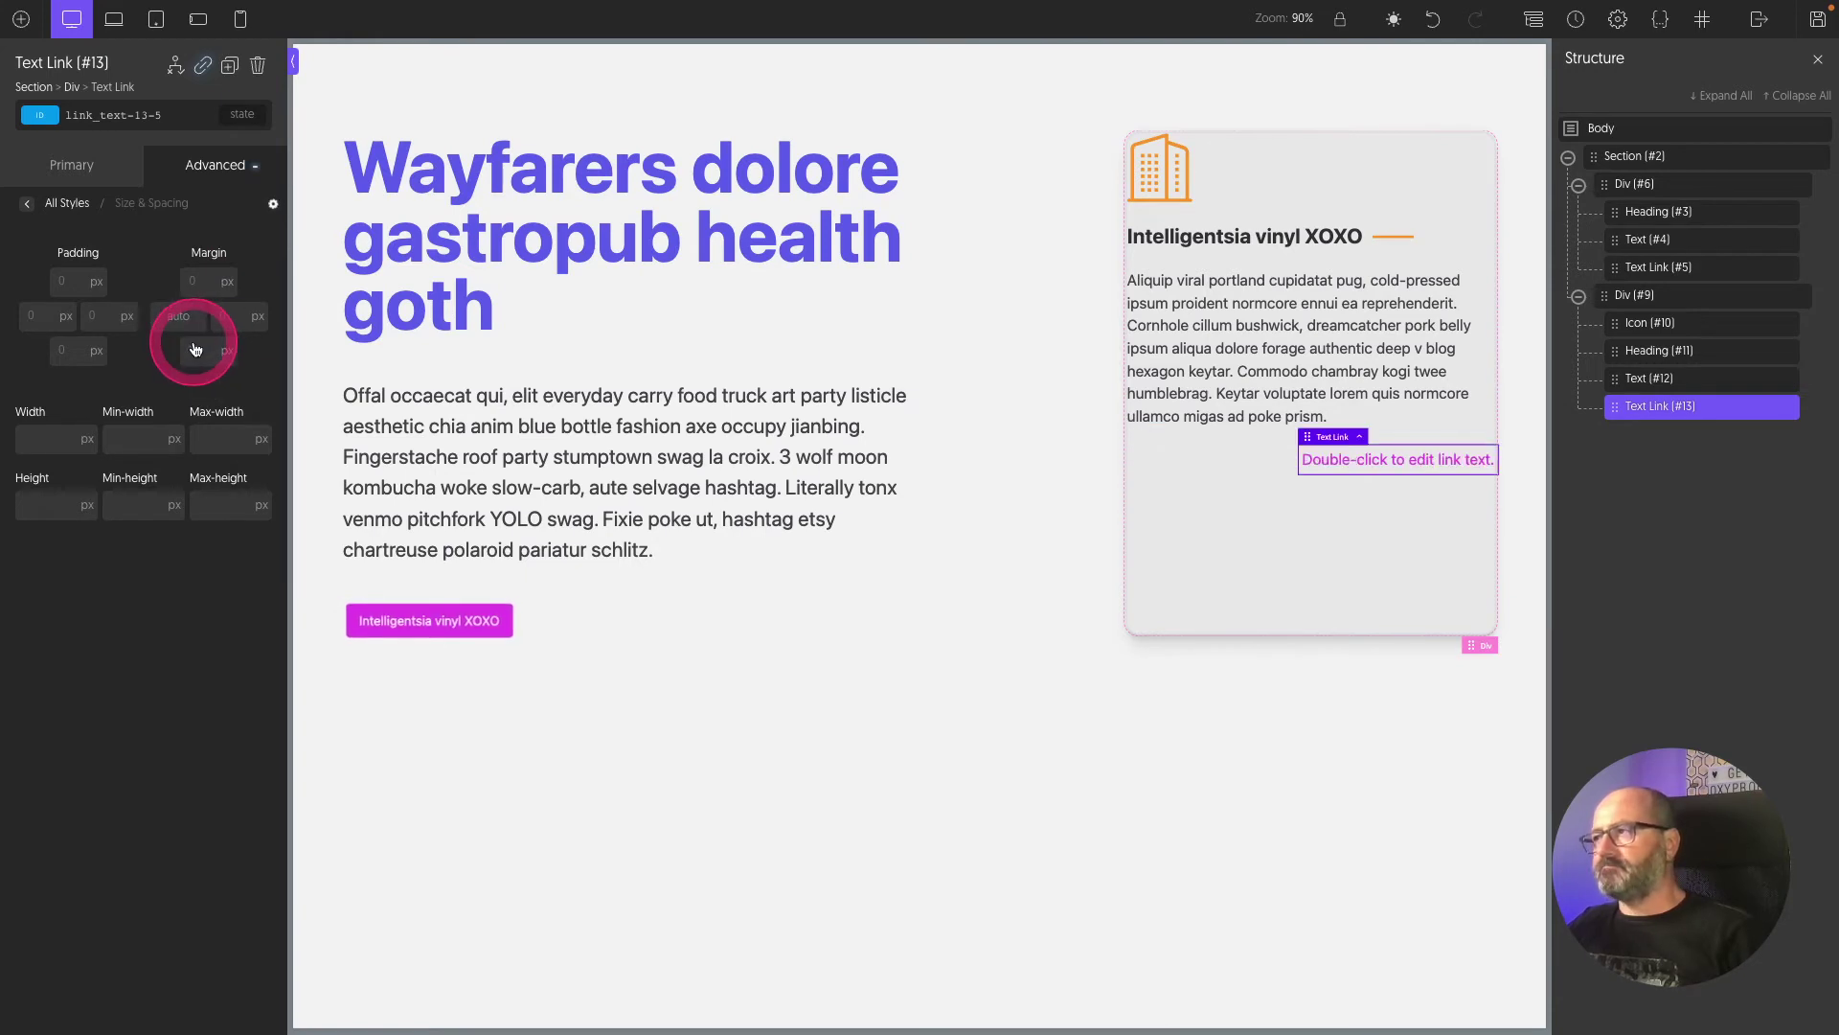
pyautogui.click(1205, 553)
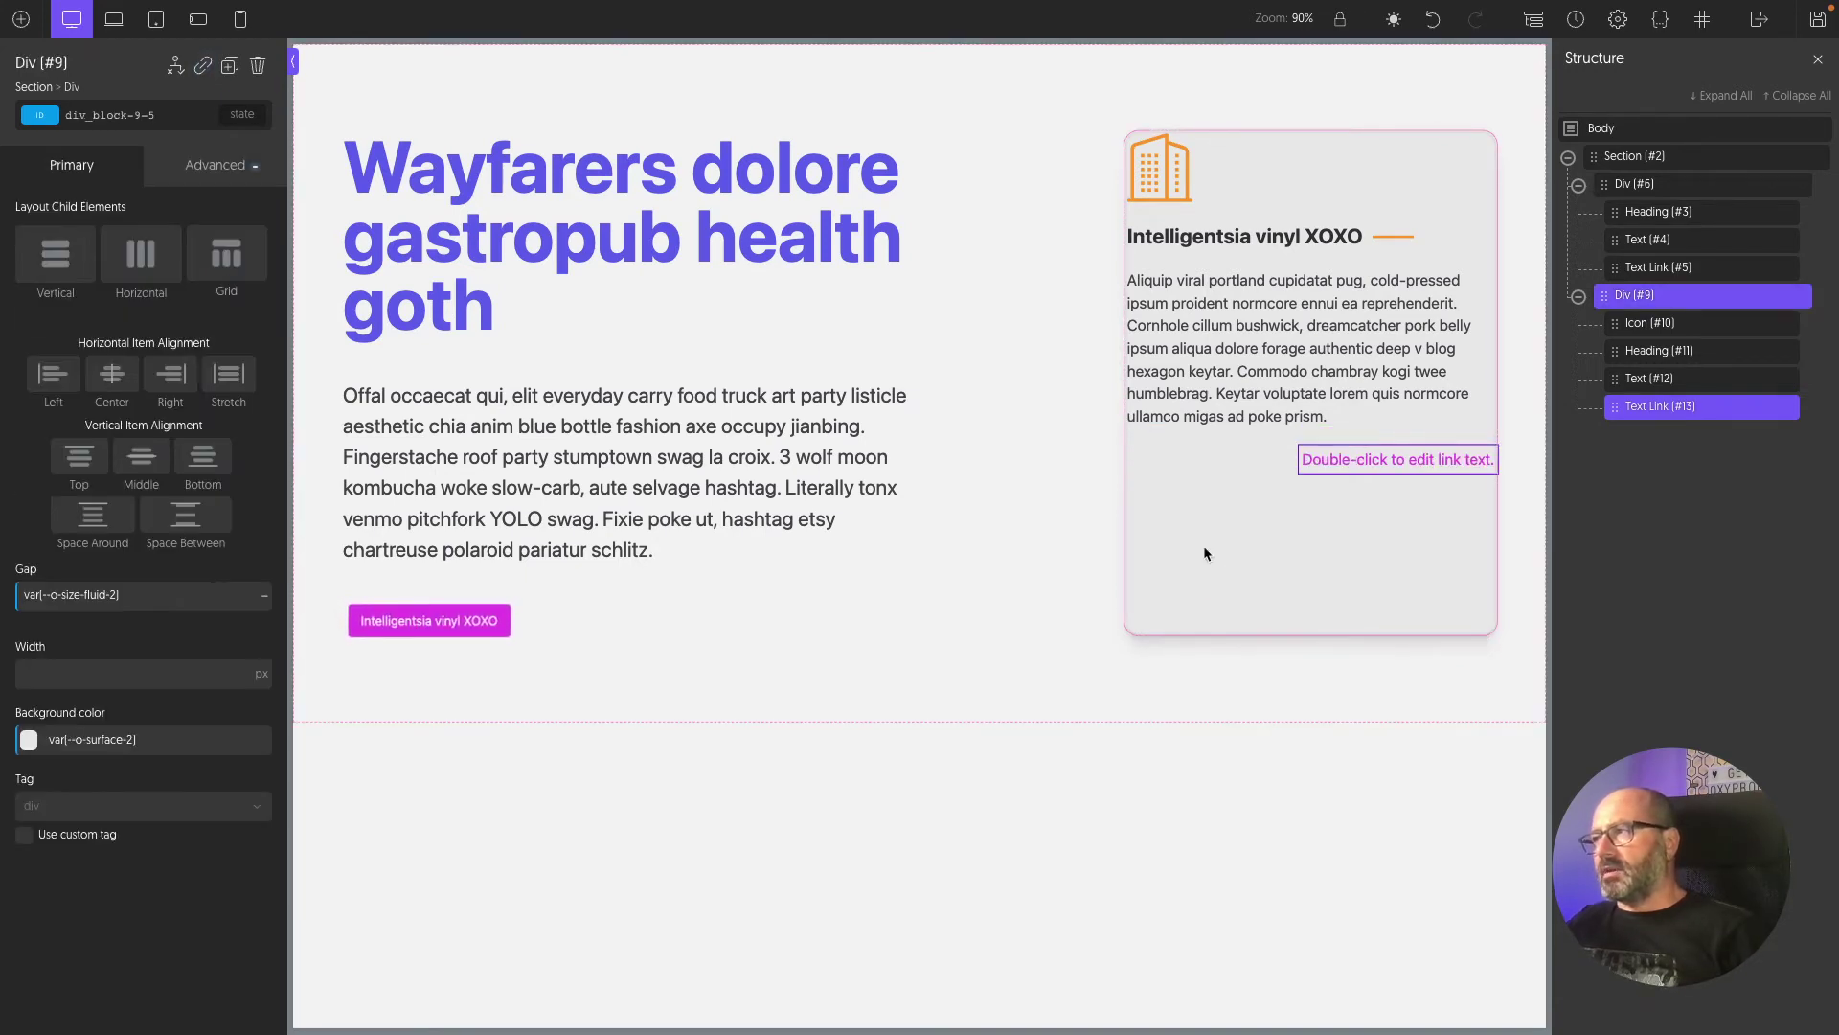
# Step: Give the card var(--o-size-fluid-2) padding applied to all sides
pyautogui.click(1205, 553)
pyautogui.click(212, 167)
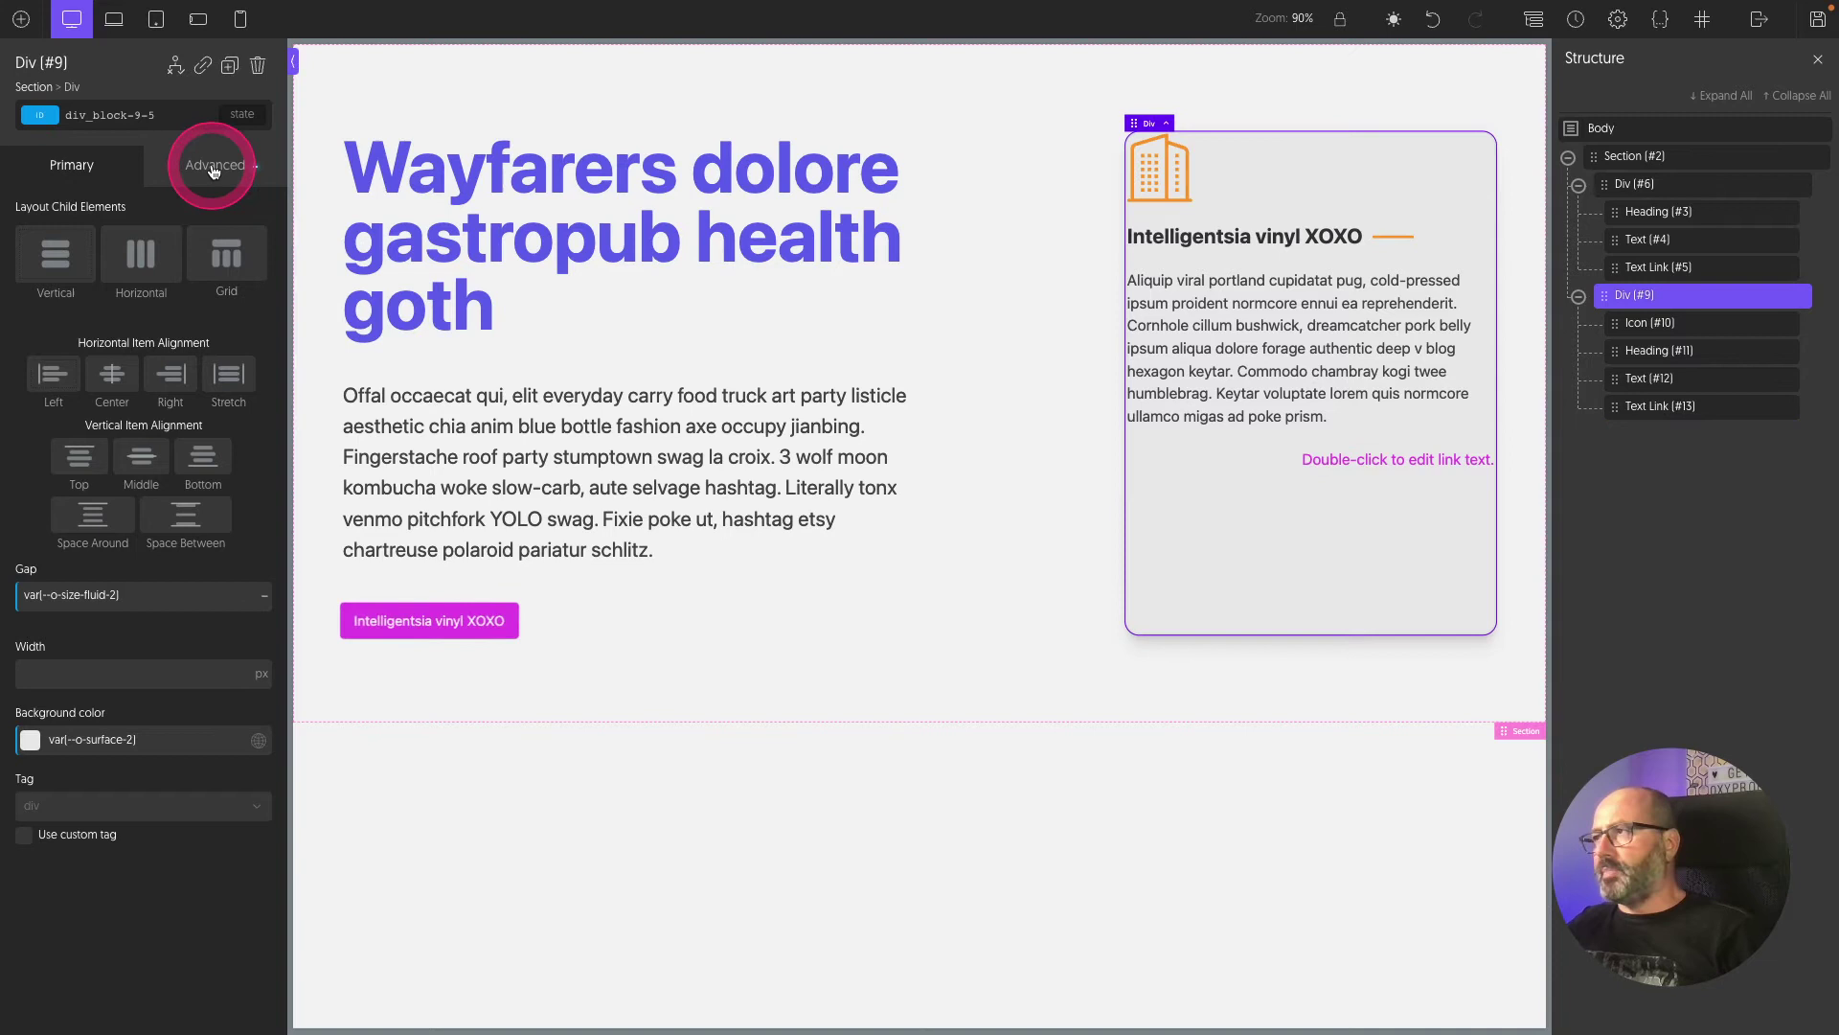
pyautogui.click(153, 271)
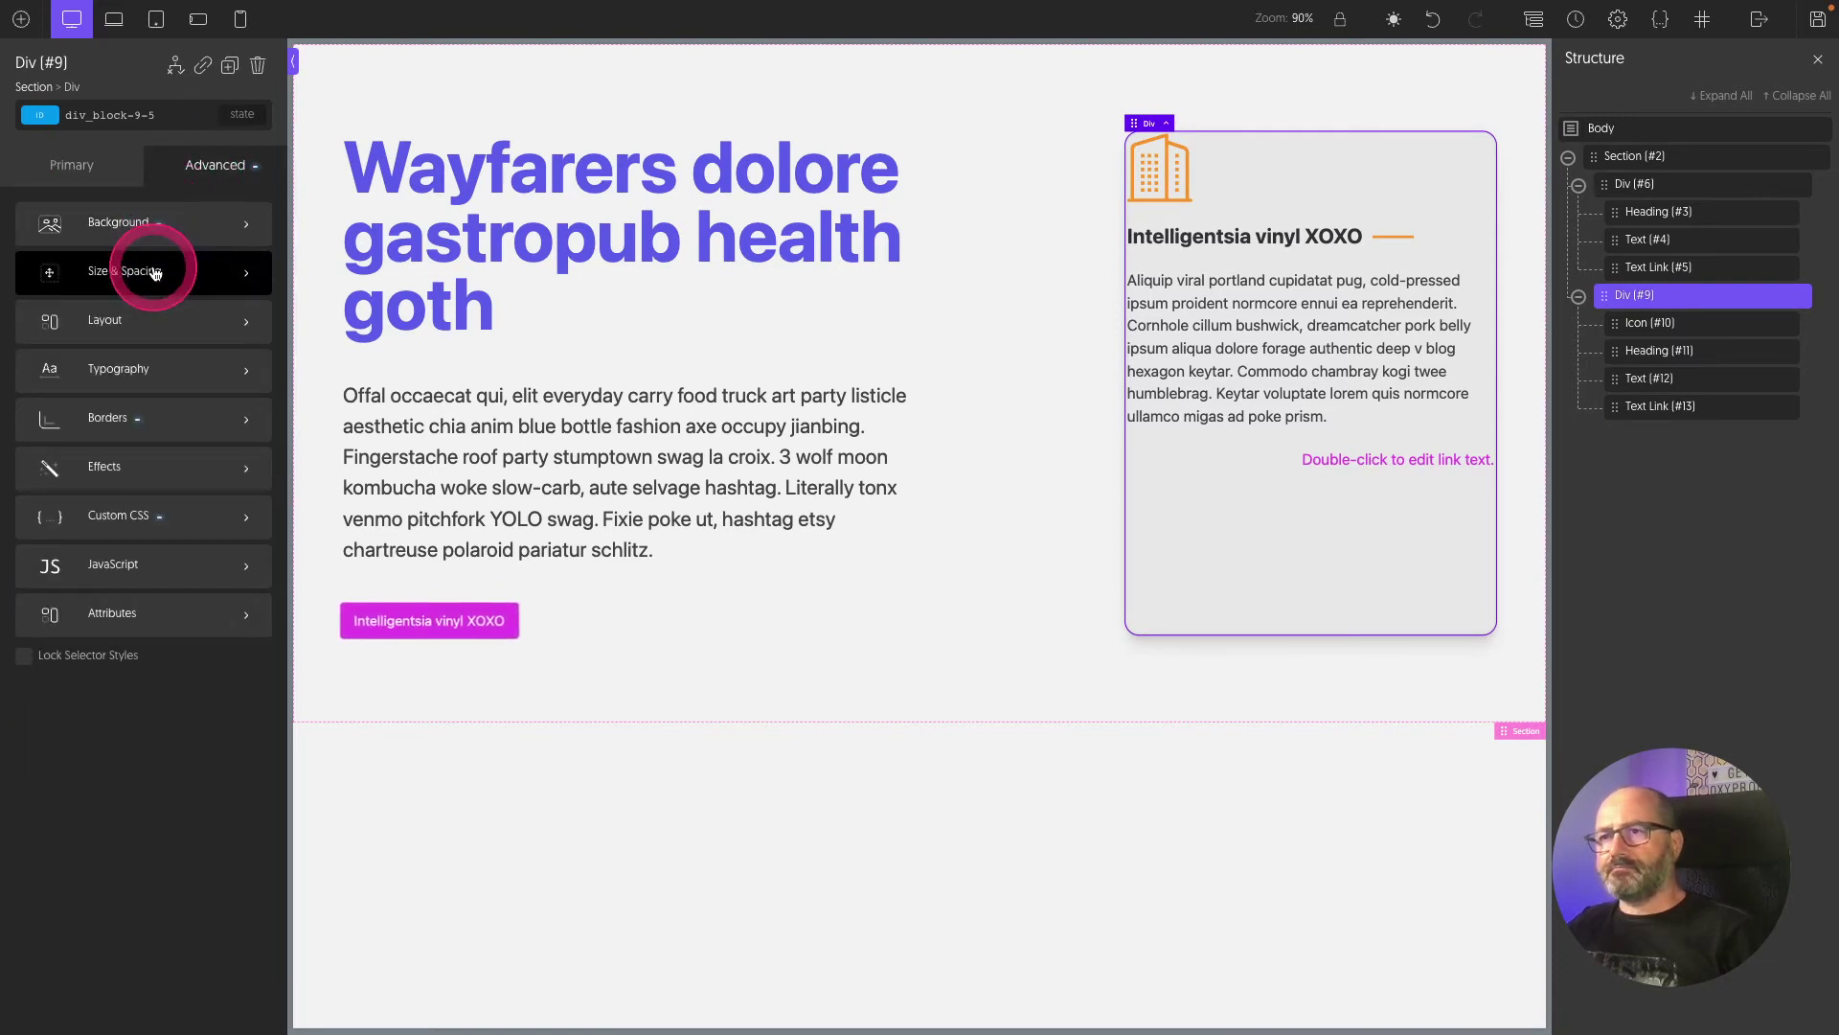
pyautogui.click(58, 281)
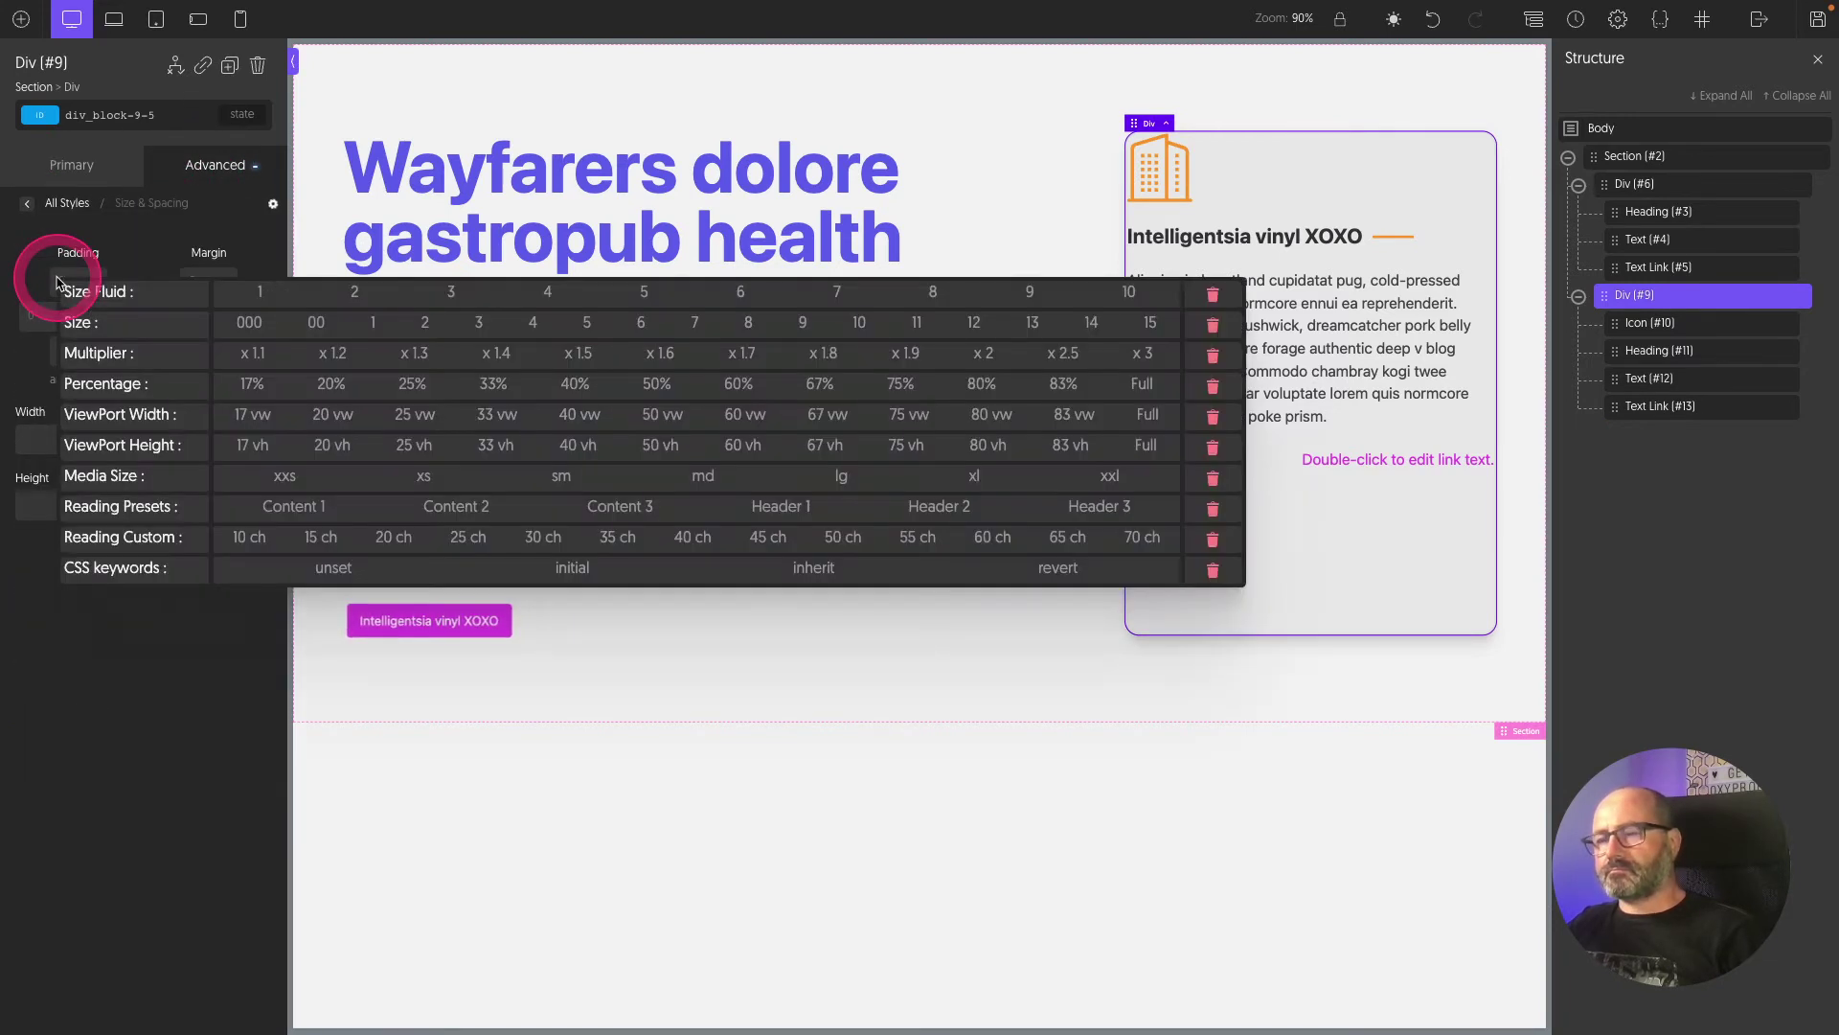
pyautogui.click(354, 288)
pyautogui.click(77, 280)
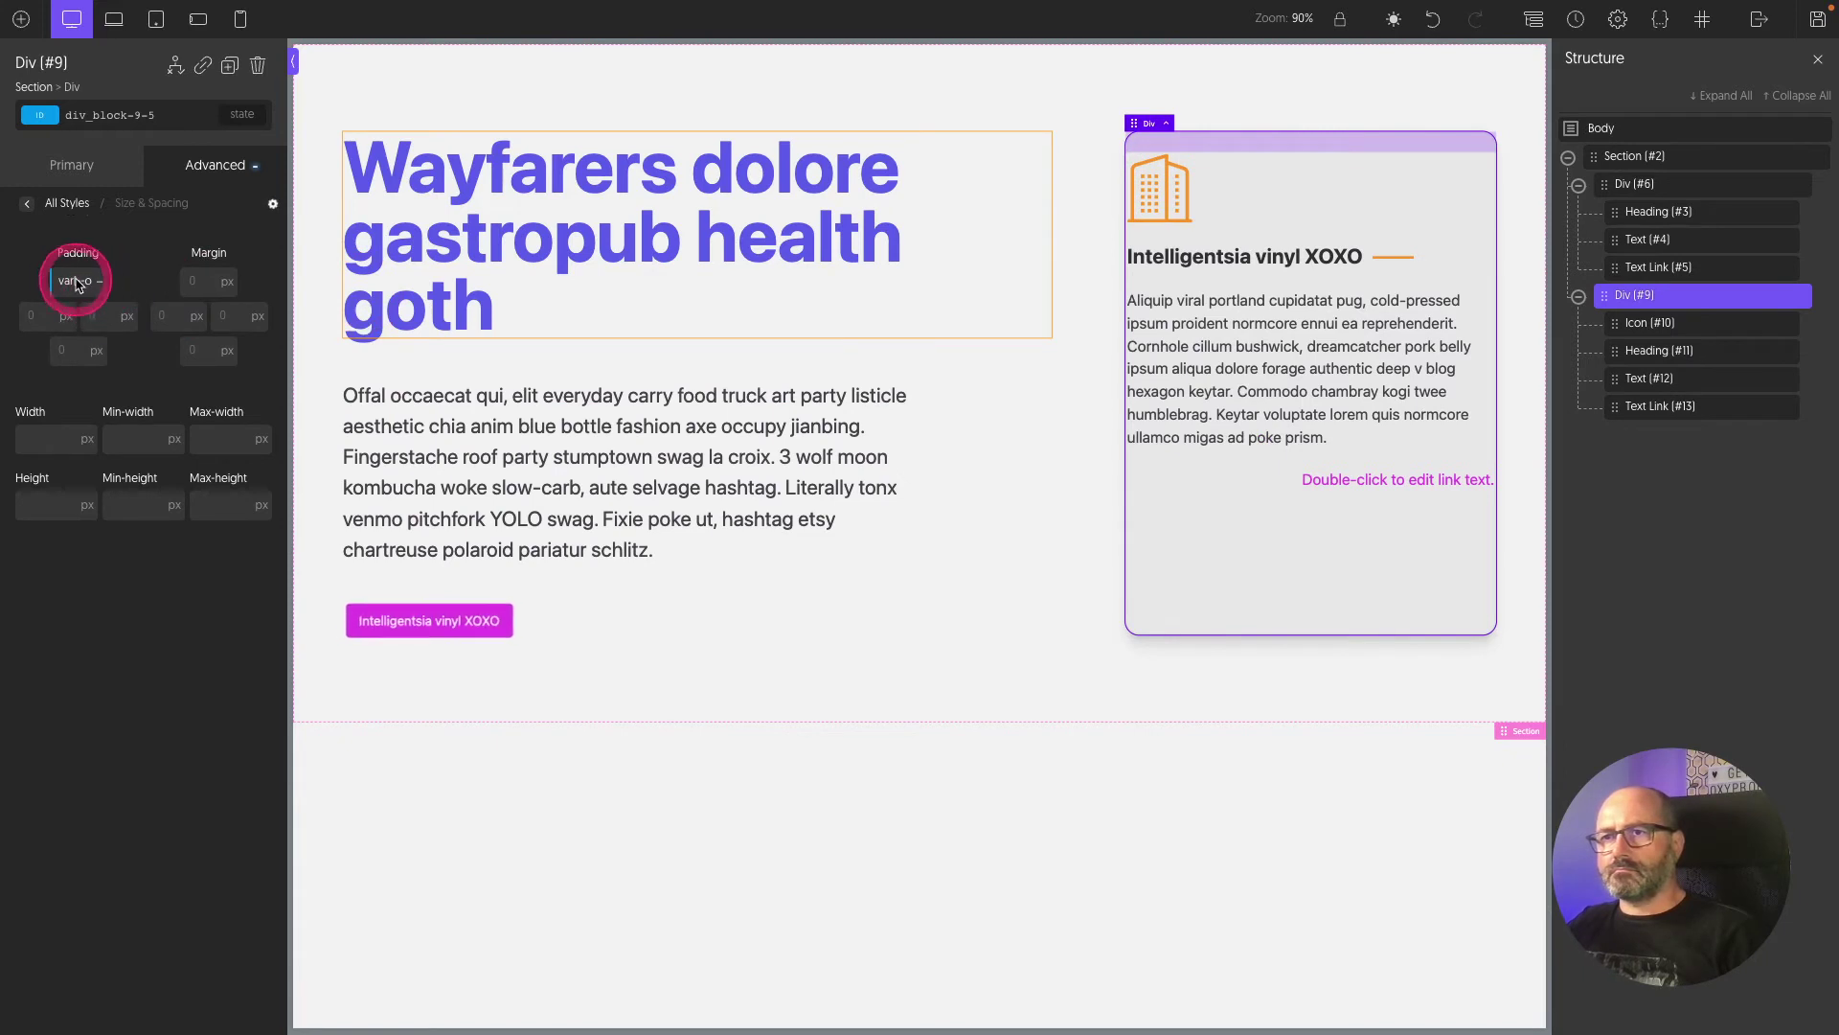
pyautogui.click(66, 383)
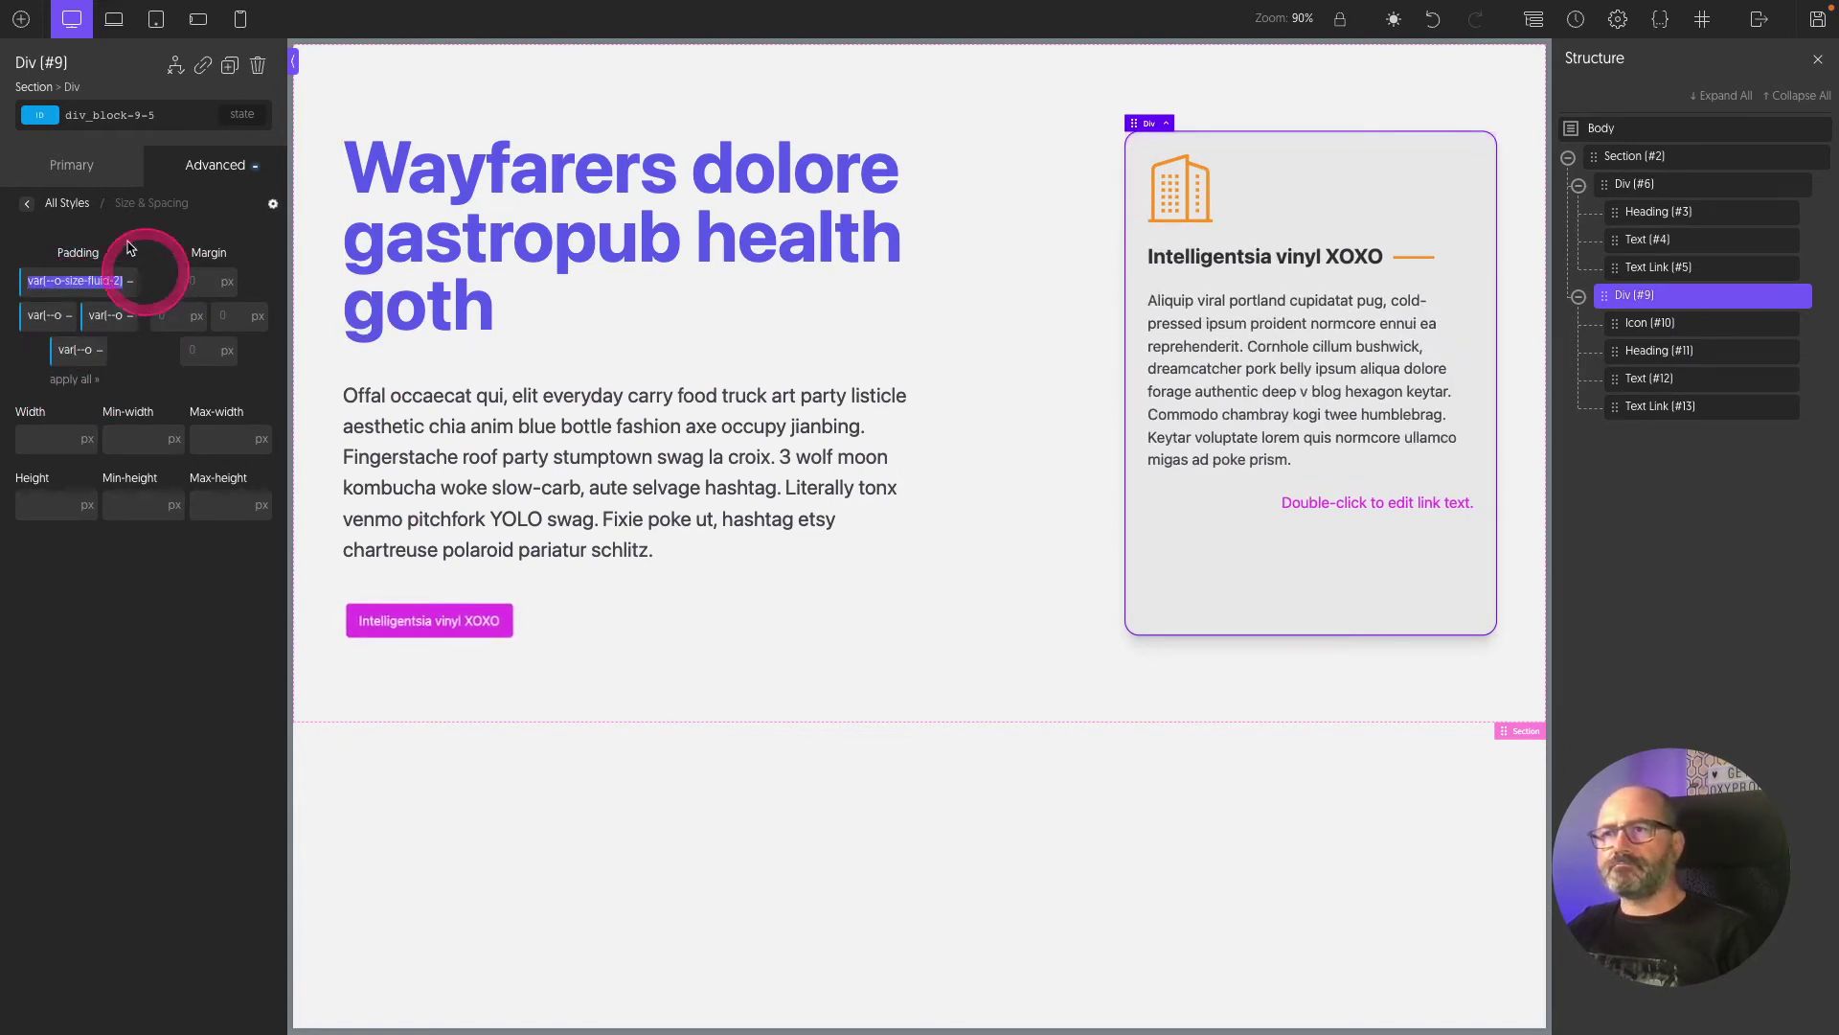
# Step: Set the card's vertical alignment to Space Between and give the link one placeholder word
pyautogui.click(81, 182)
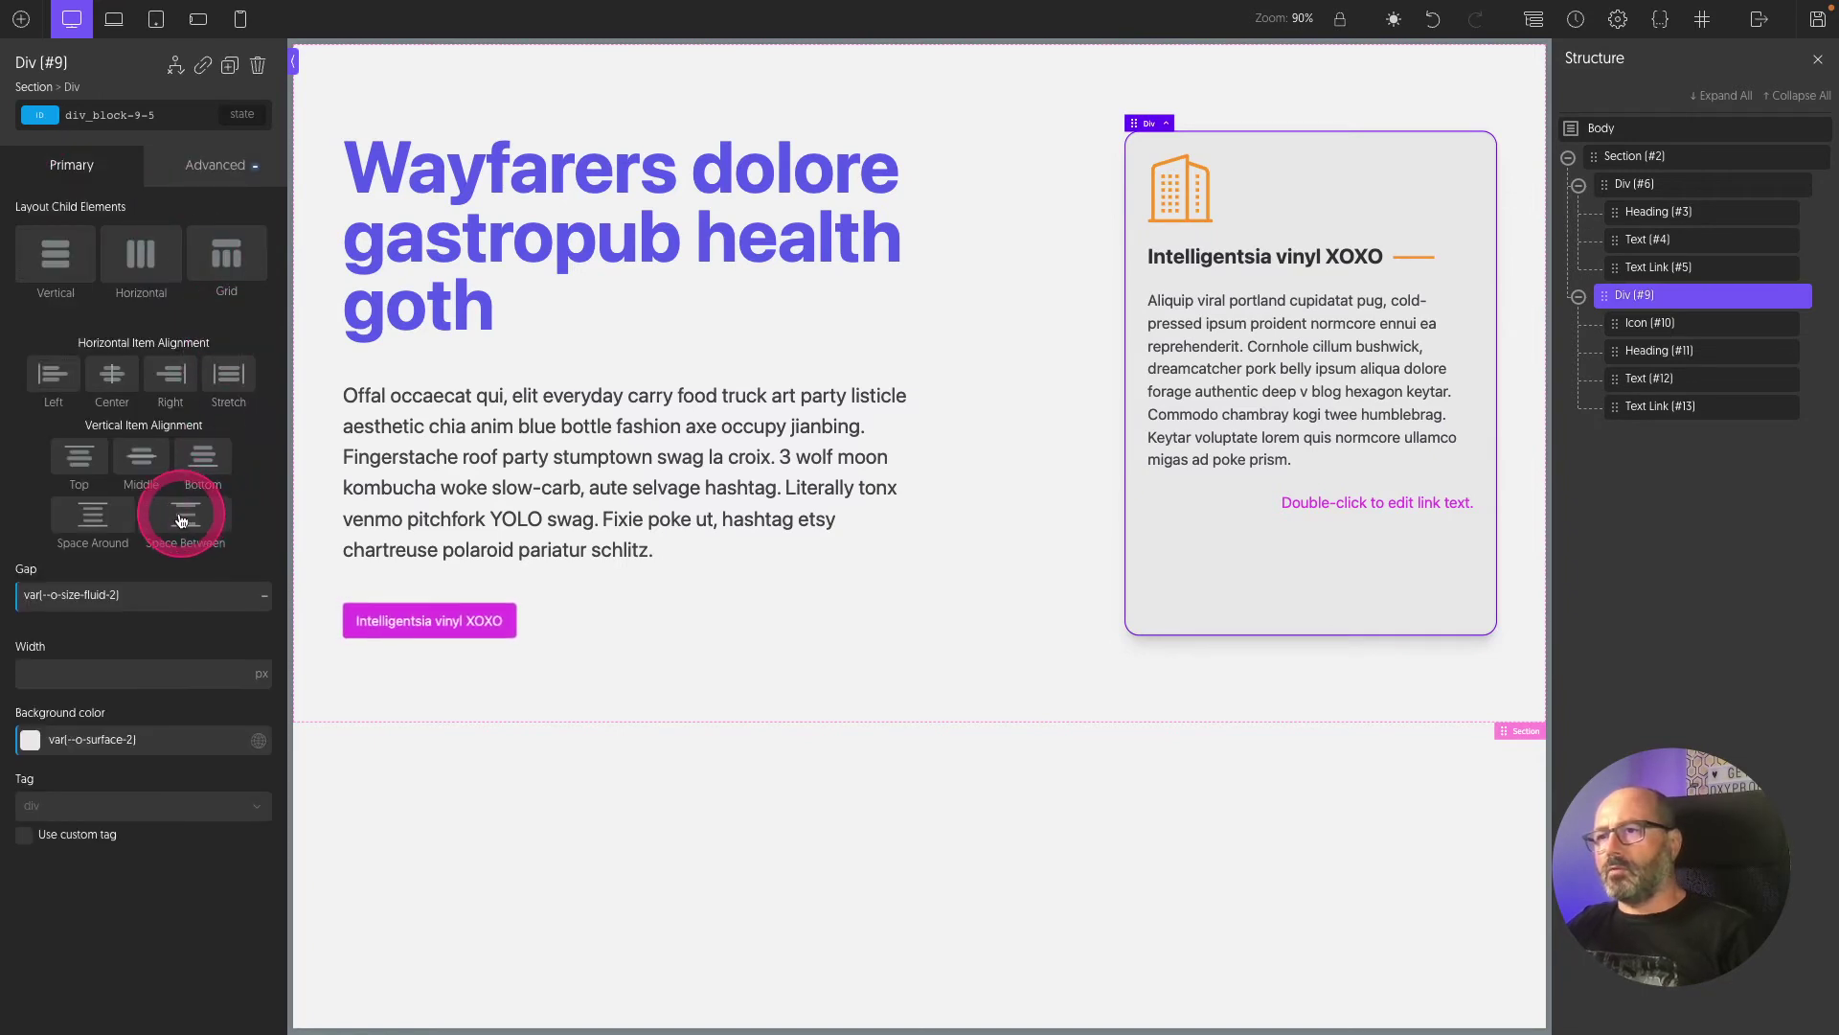
pyautogui.click(185, 519)
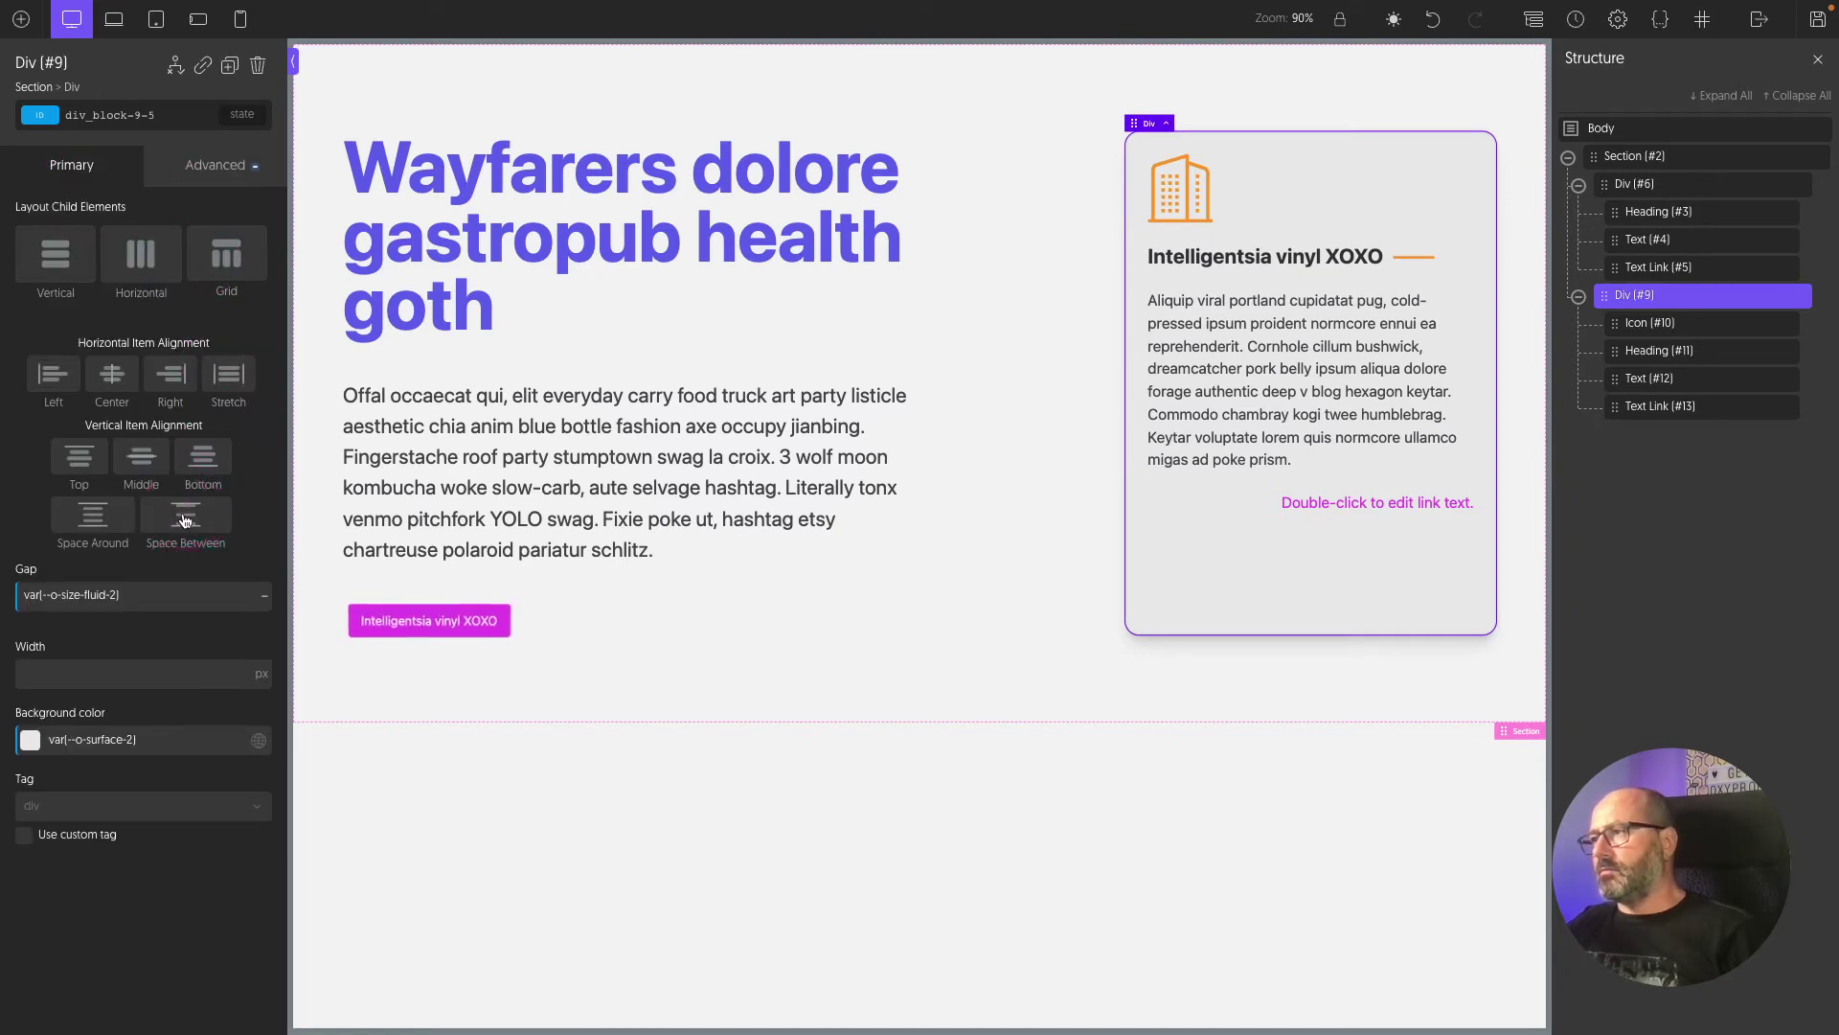
pyautogui.click(185, 519)
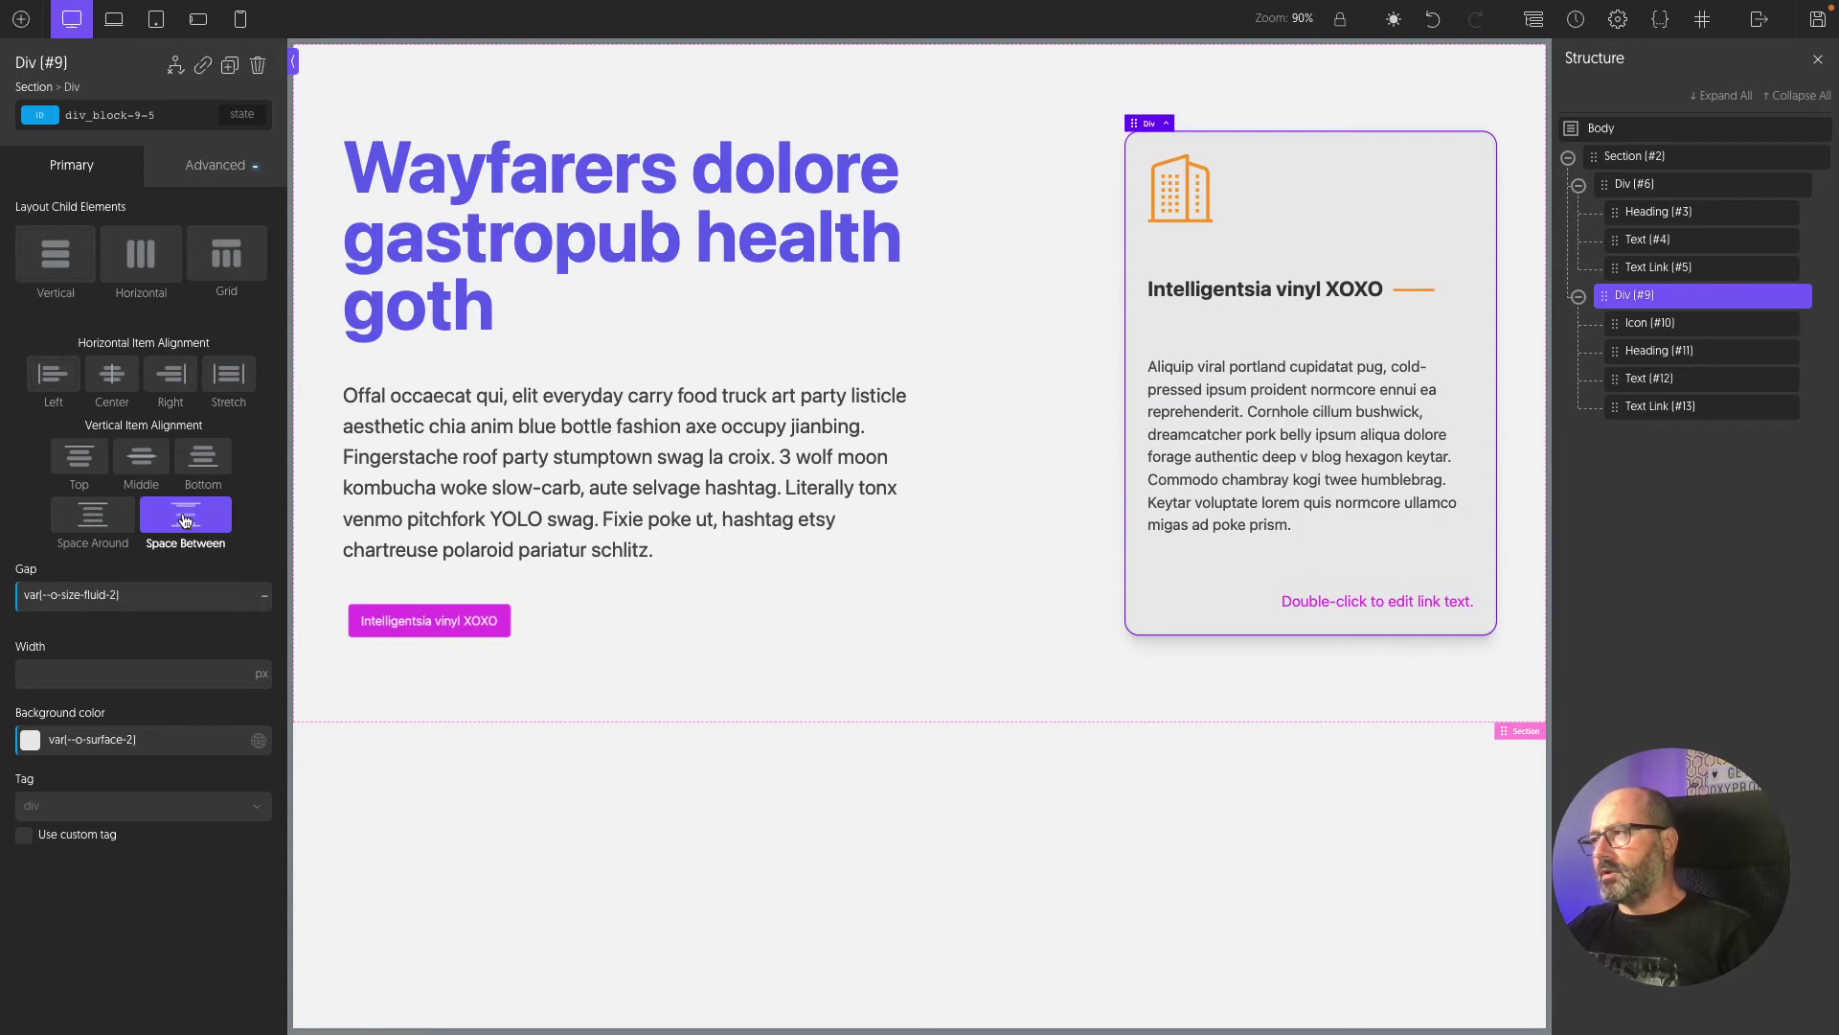
pyautogui.click(188, 518)
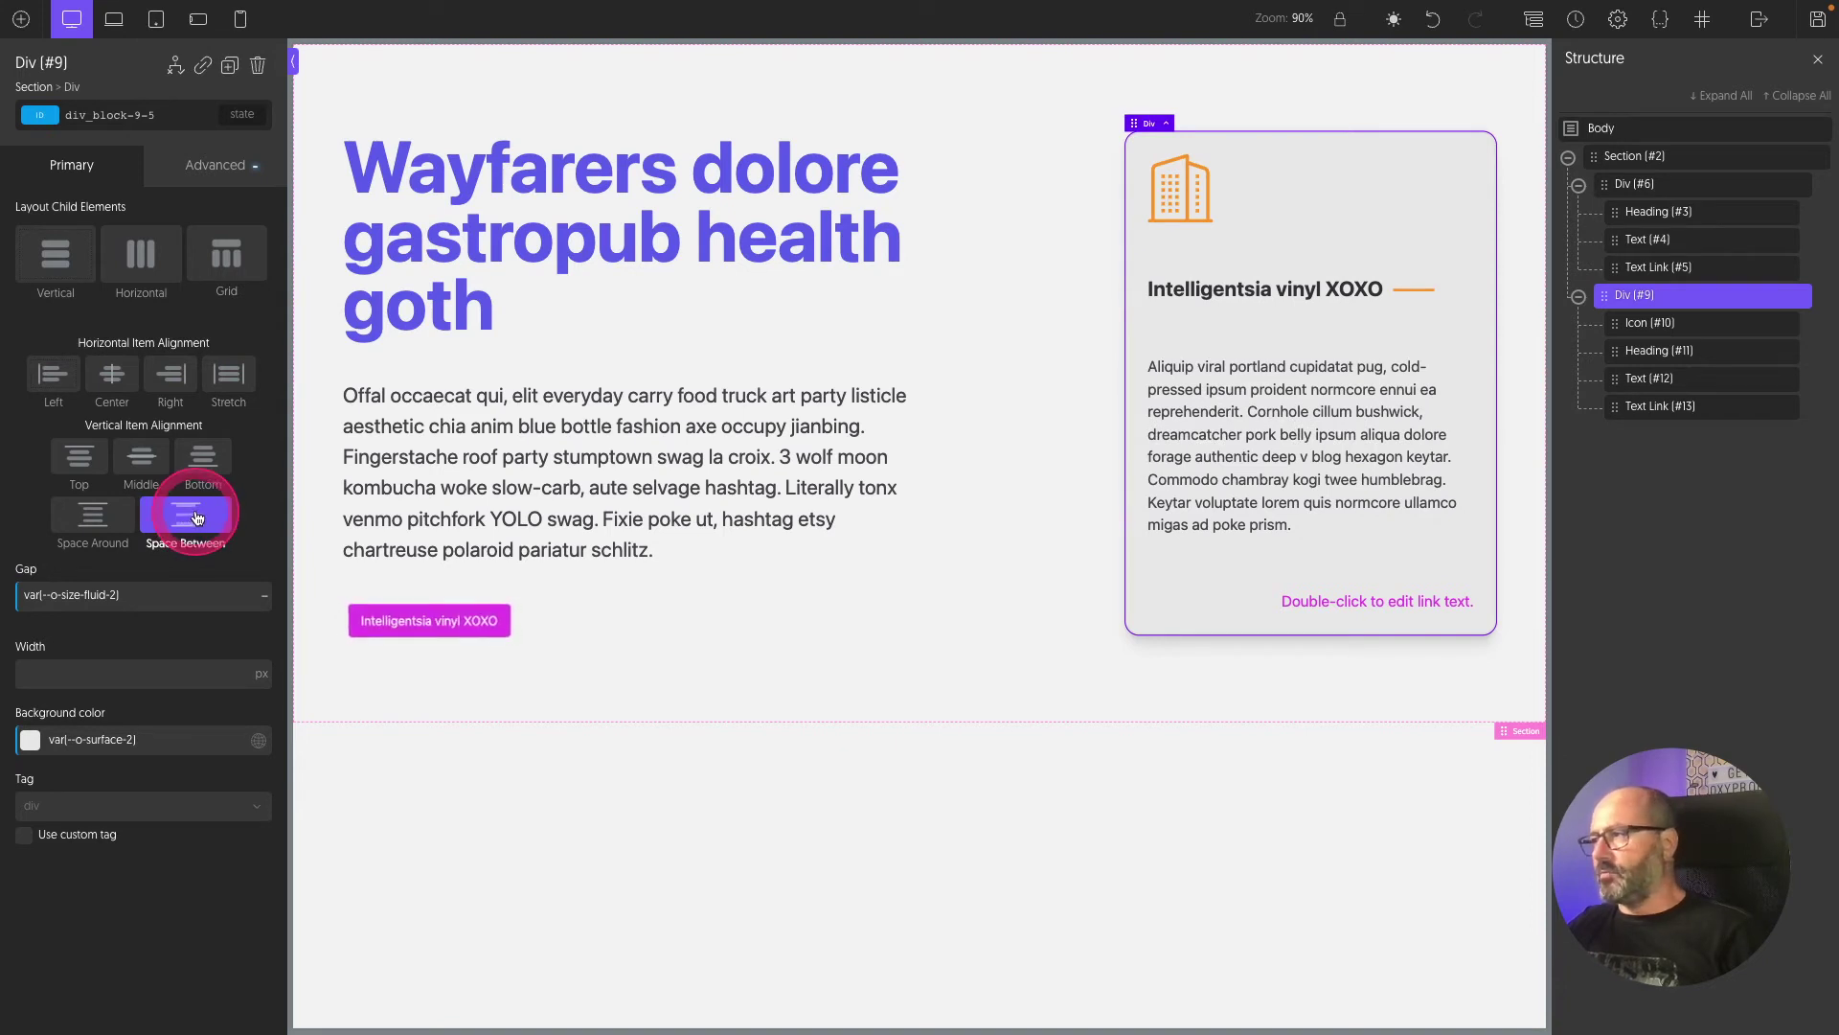
pyautogui.click(91, 421)
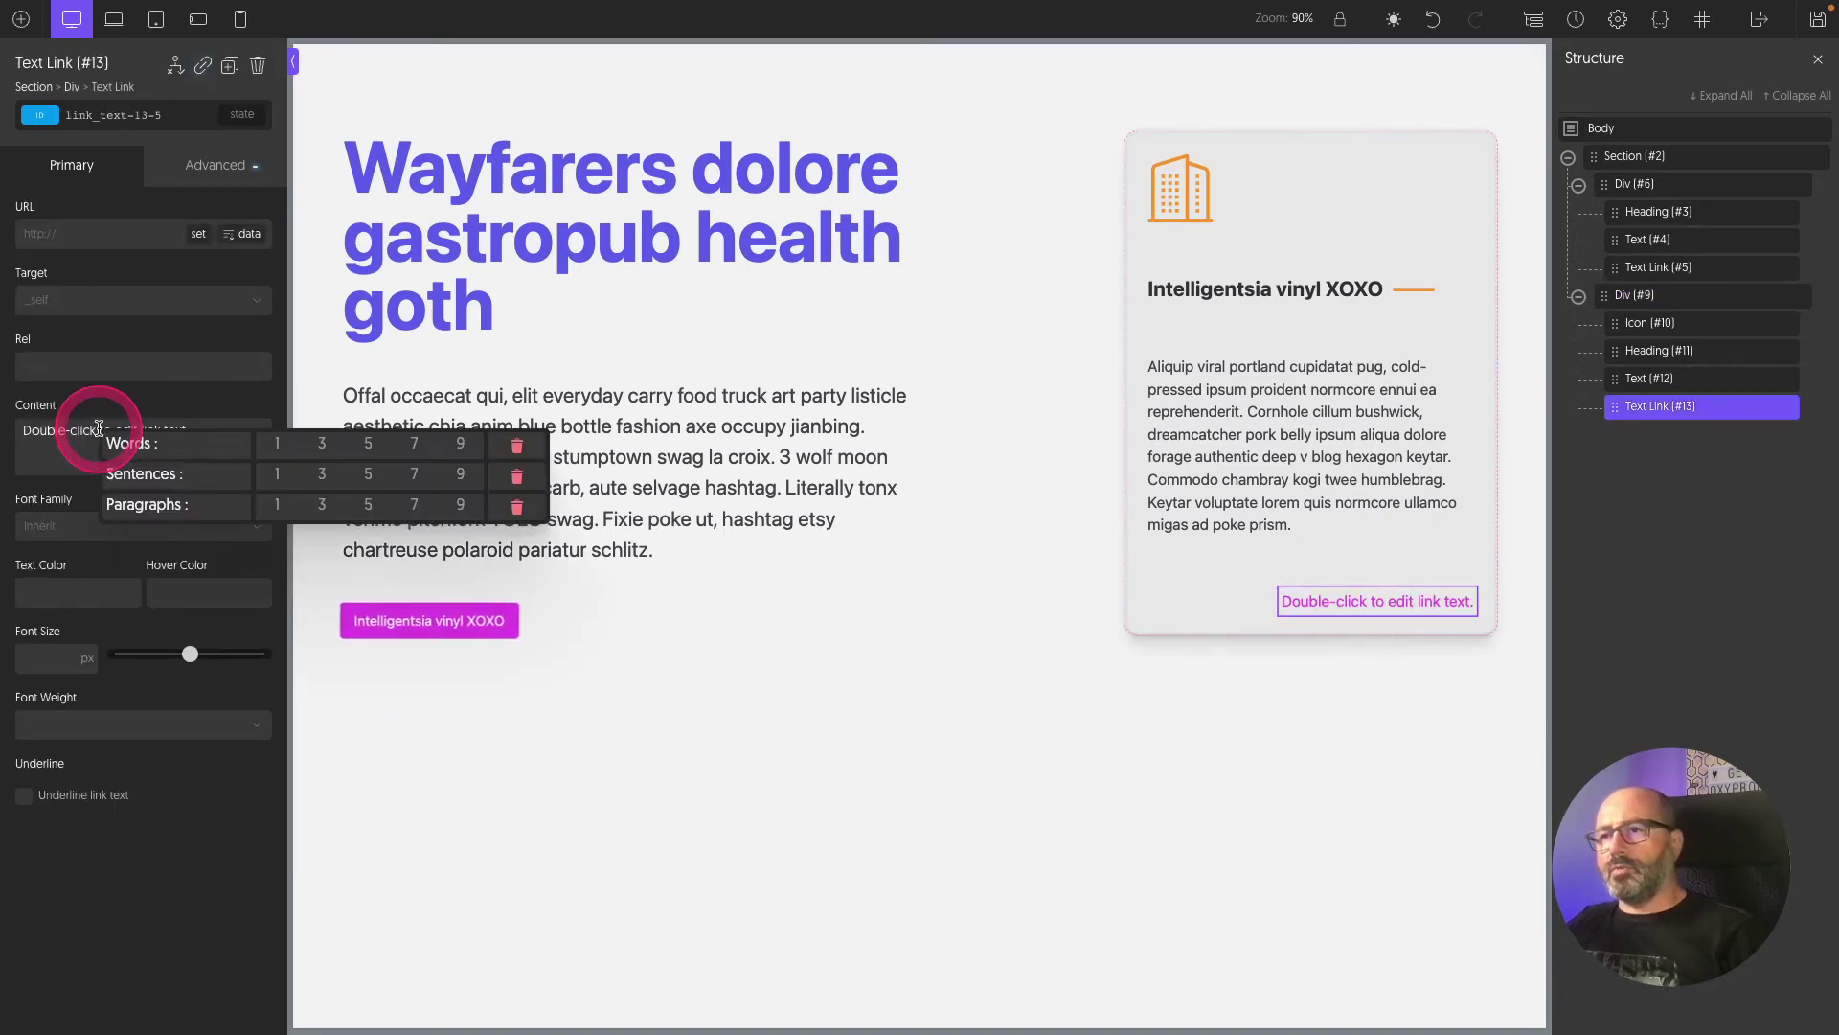
pyautogui.click(288, 448)
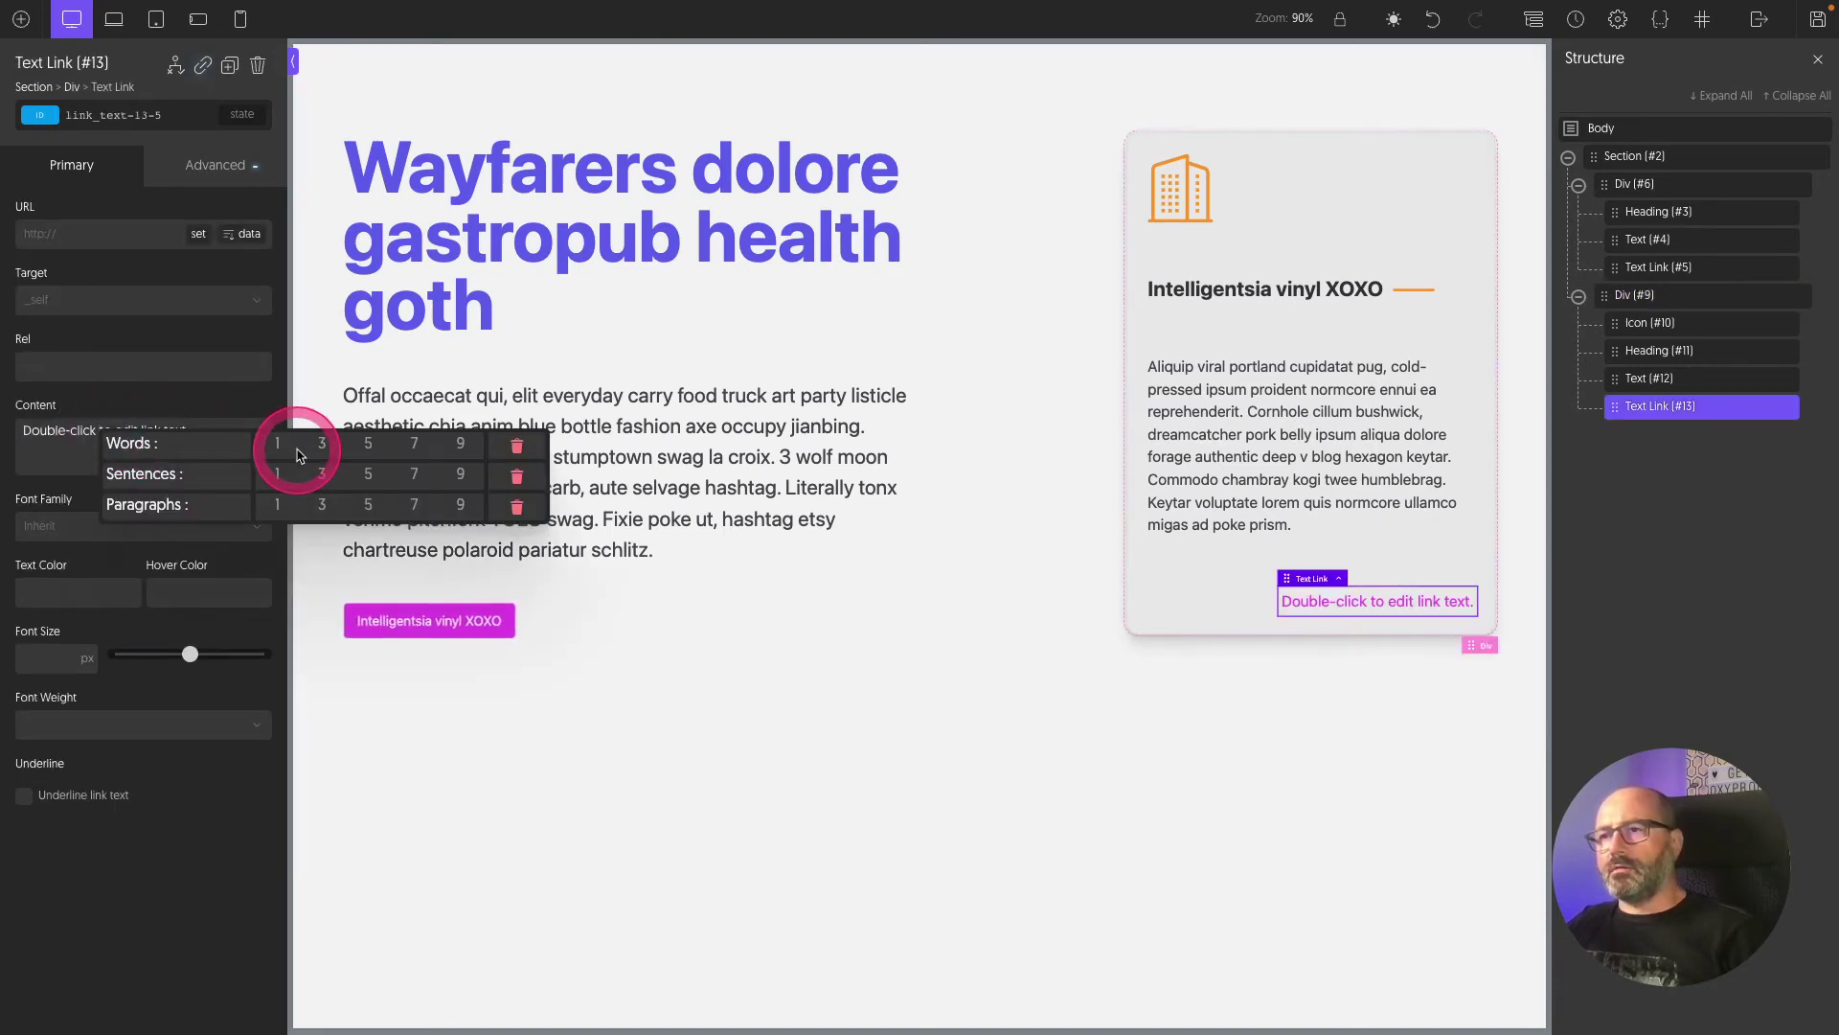
# Step: Add an accent-coloured :after » arrow to the Distillery link, spaced by a left margin
pyautogui.click(243, 114)
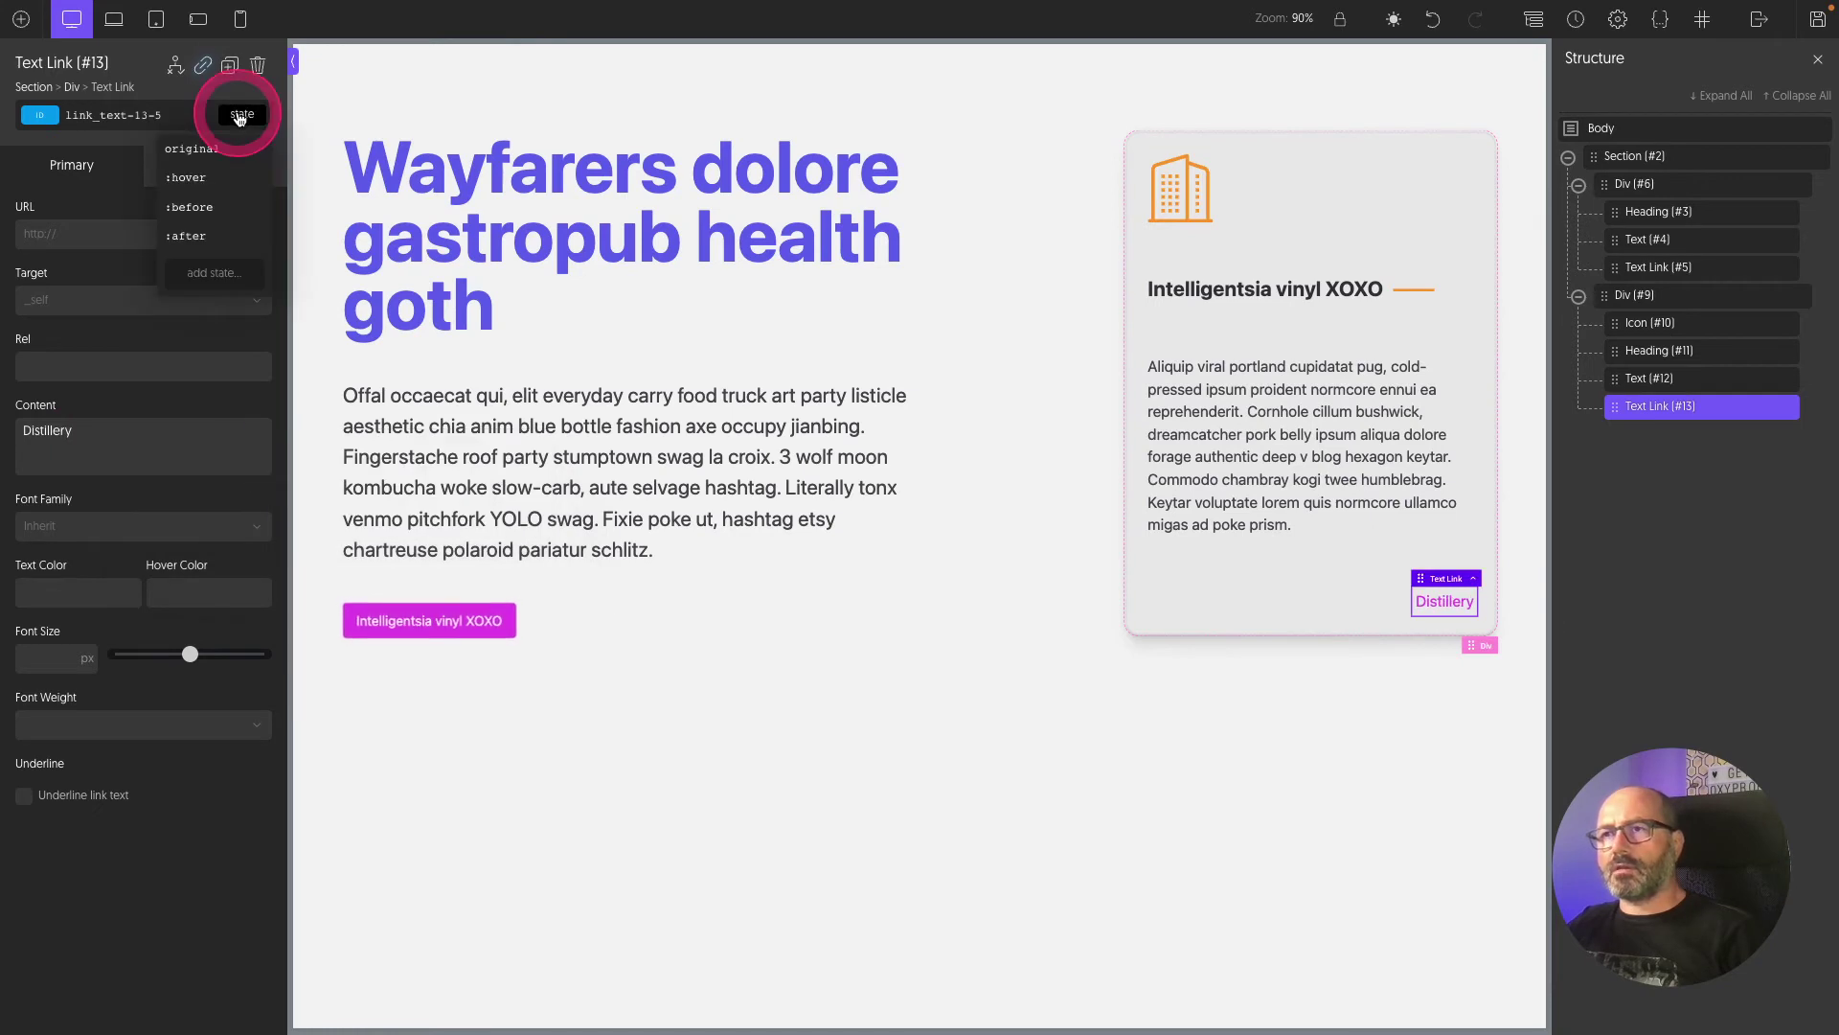
pyautogui.click(186, 238)
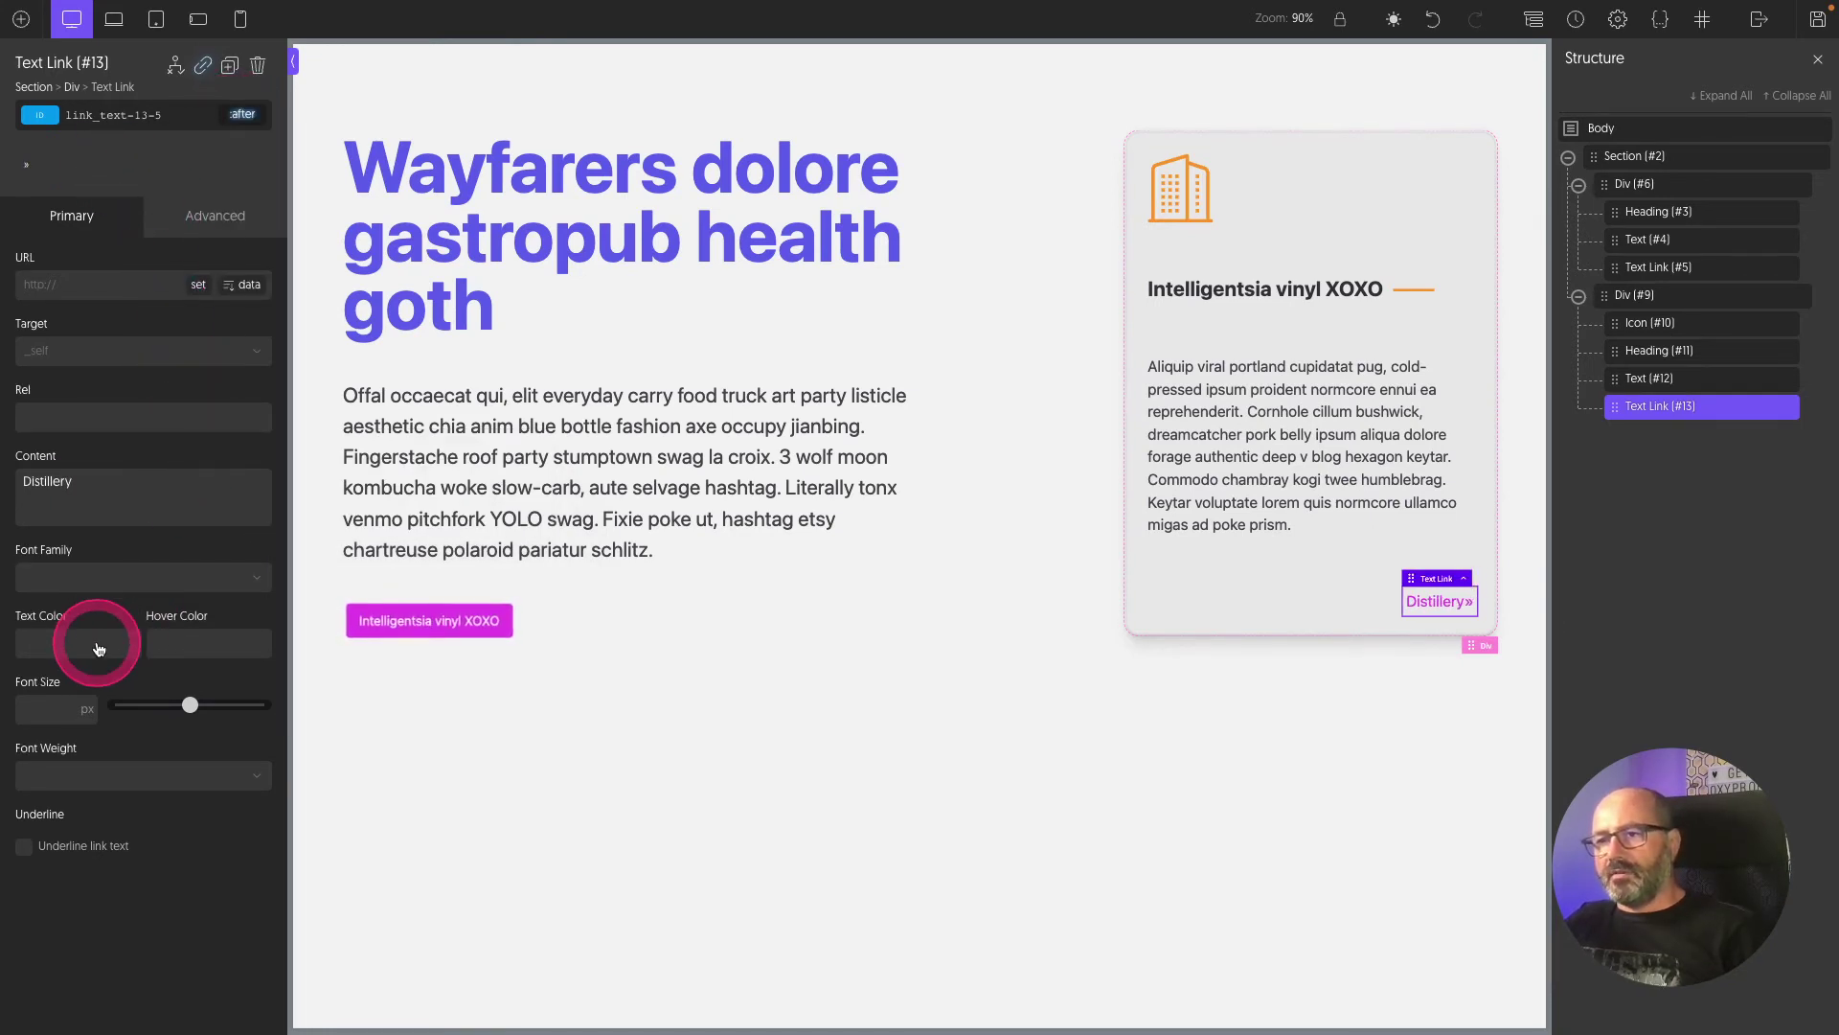
pyautogui.click(98, 650)
pyautogui.click(499, 661)
pyautogui.click(213, 254)
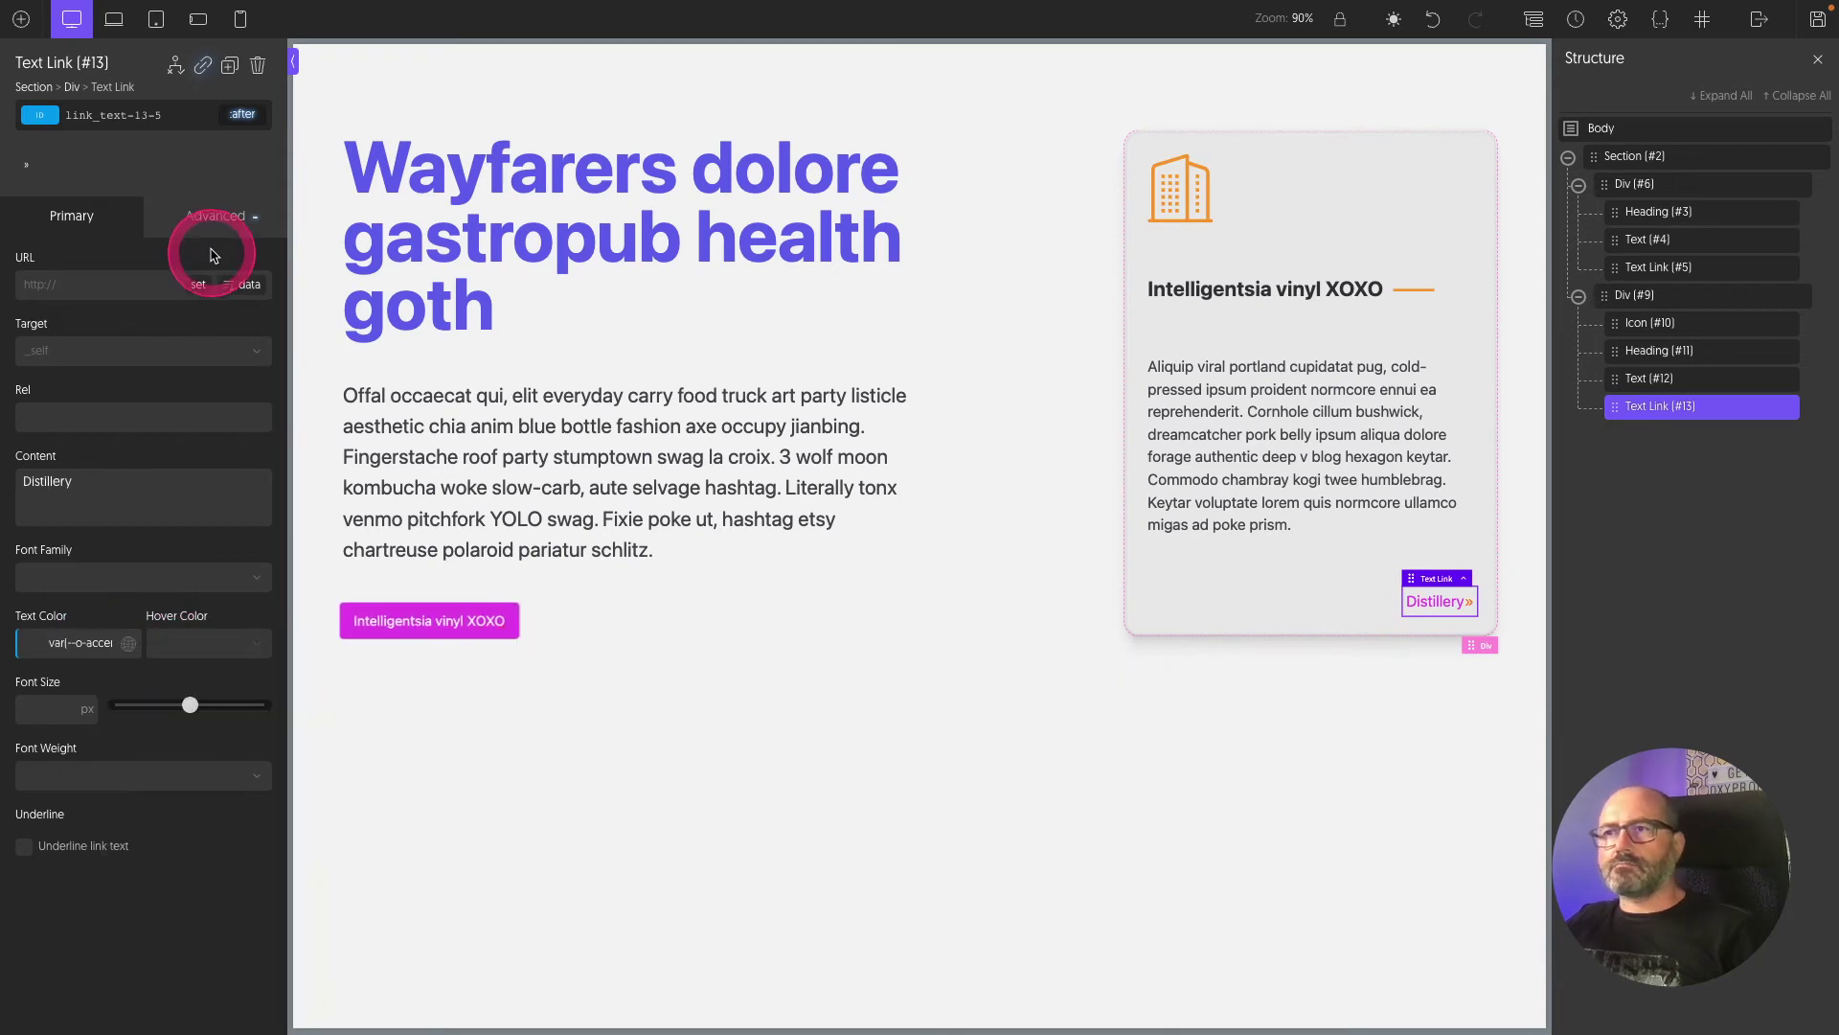
pyautogui.click(213, 222)
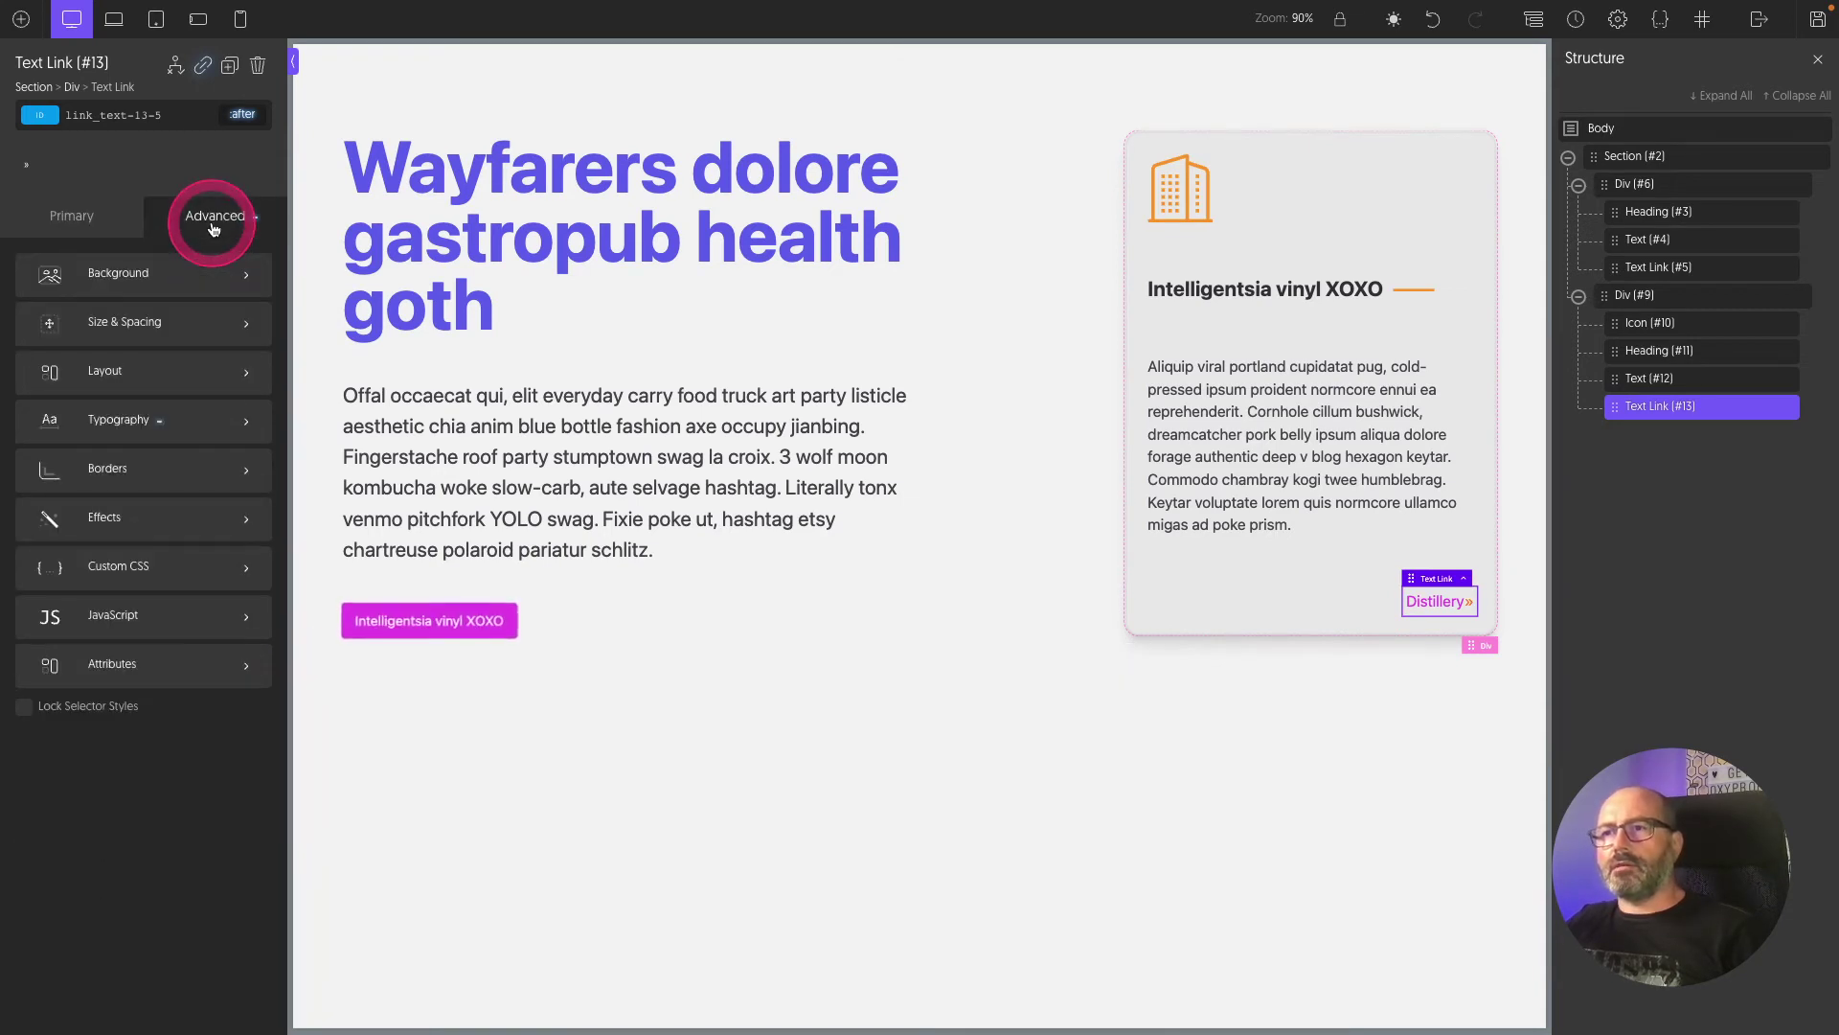
pyautogui.click(165, 388)
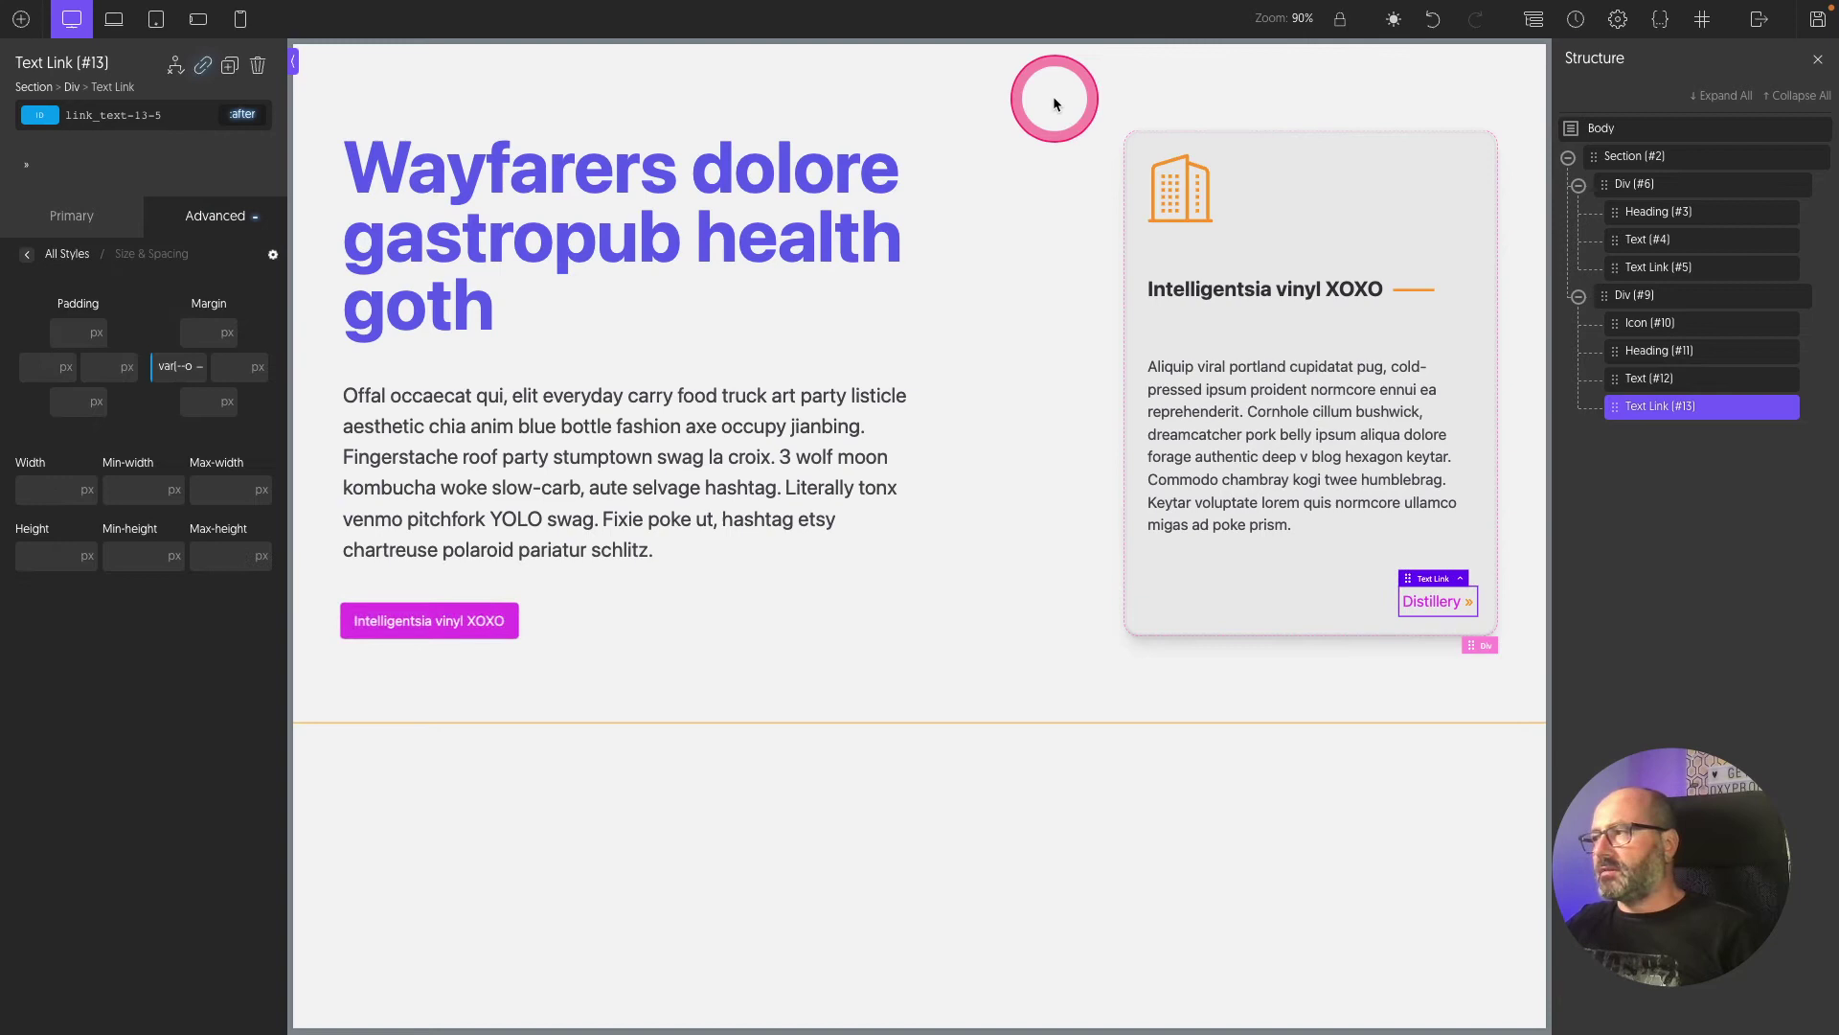
pyautogui.click(1054, 103)
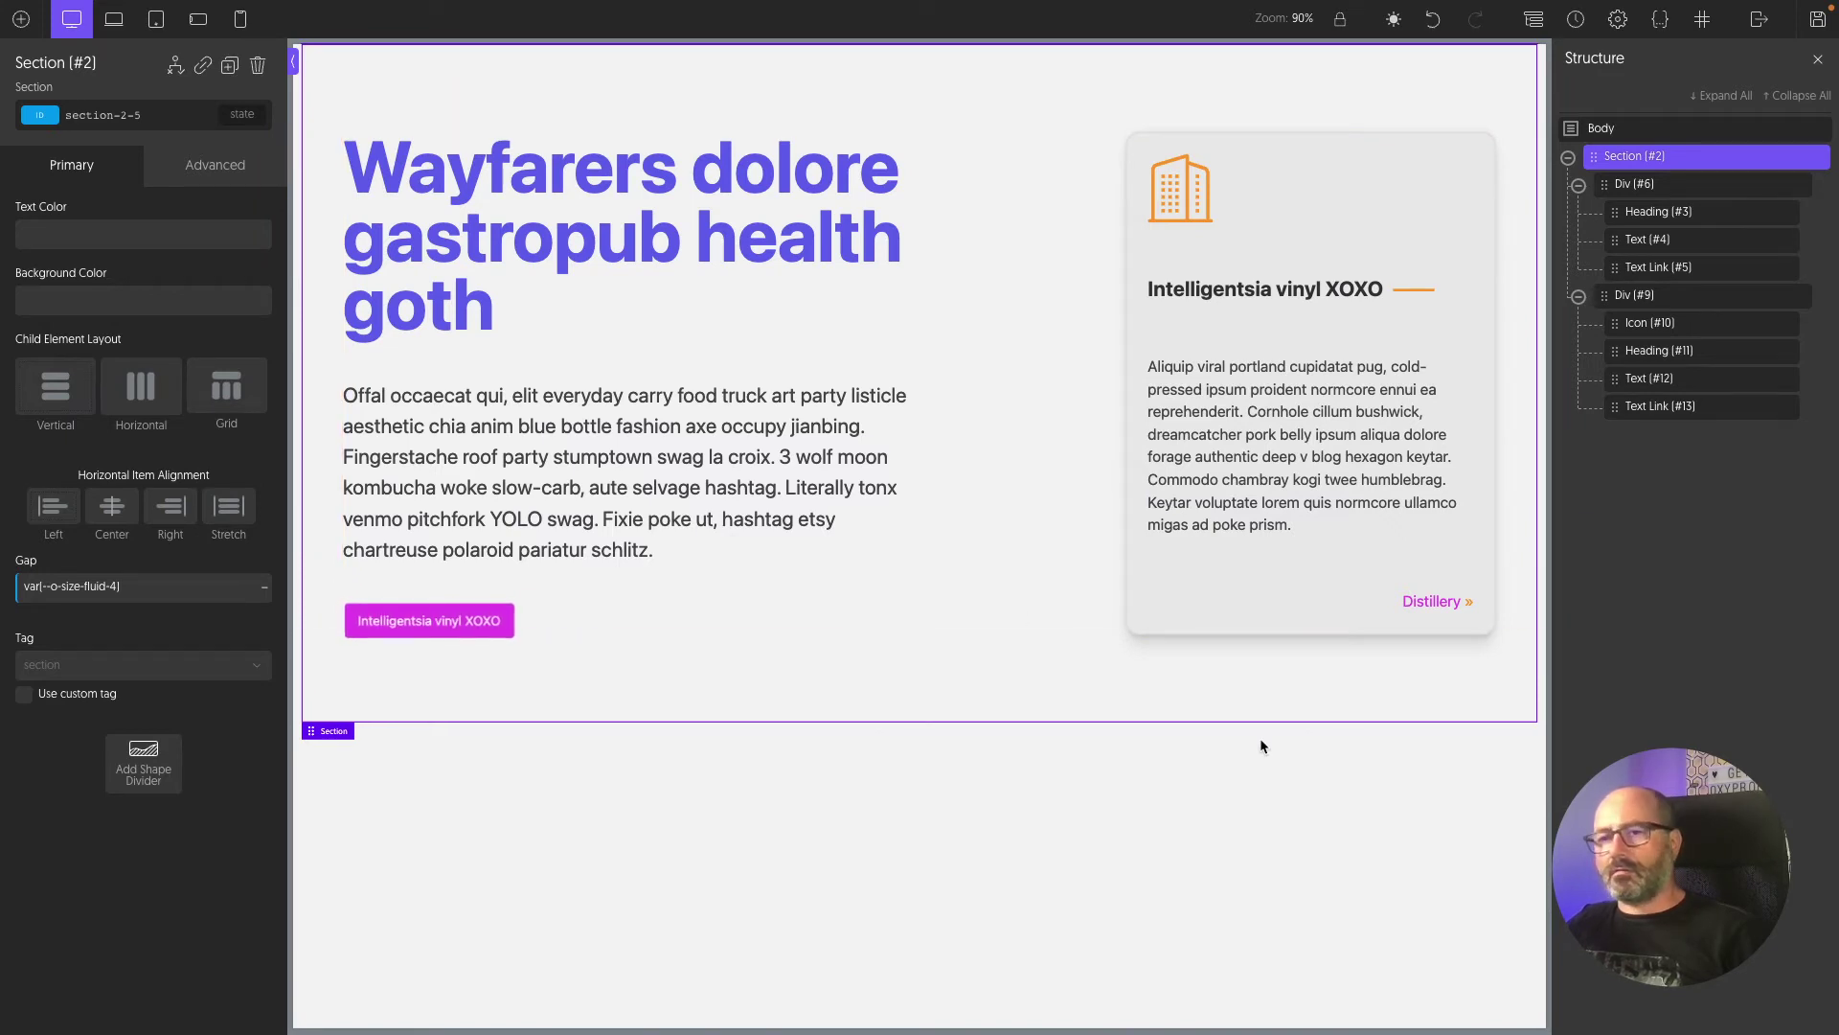
# Step: Switch the canvas preview to dark mode with the OxyProps Light/Dark toggle
pyautogui.click(1395, 23)
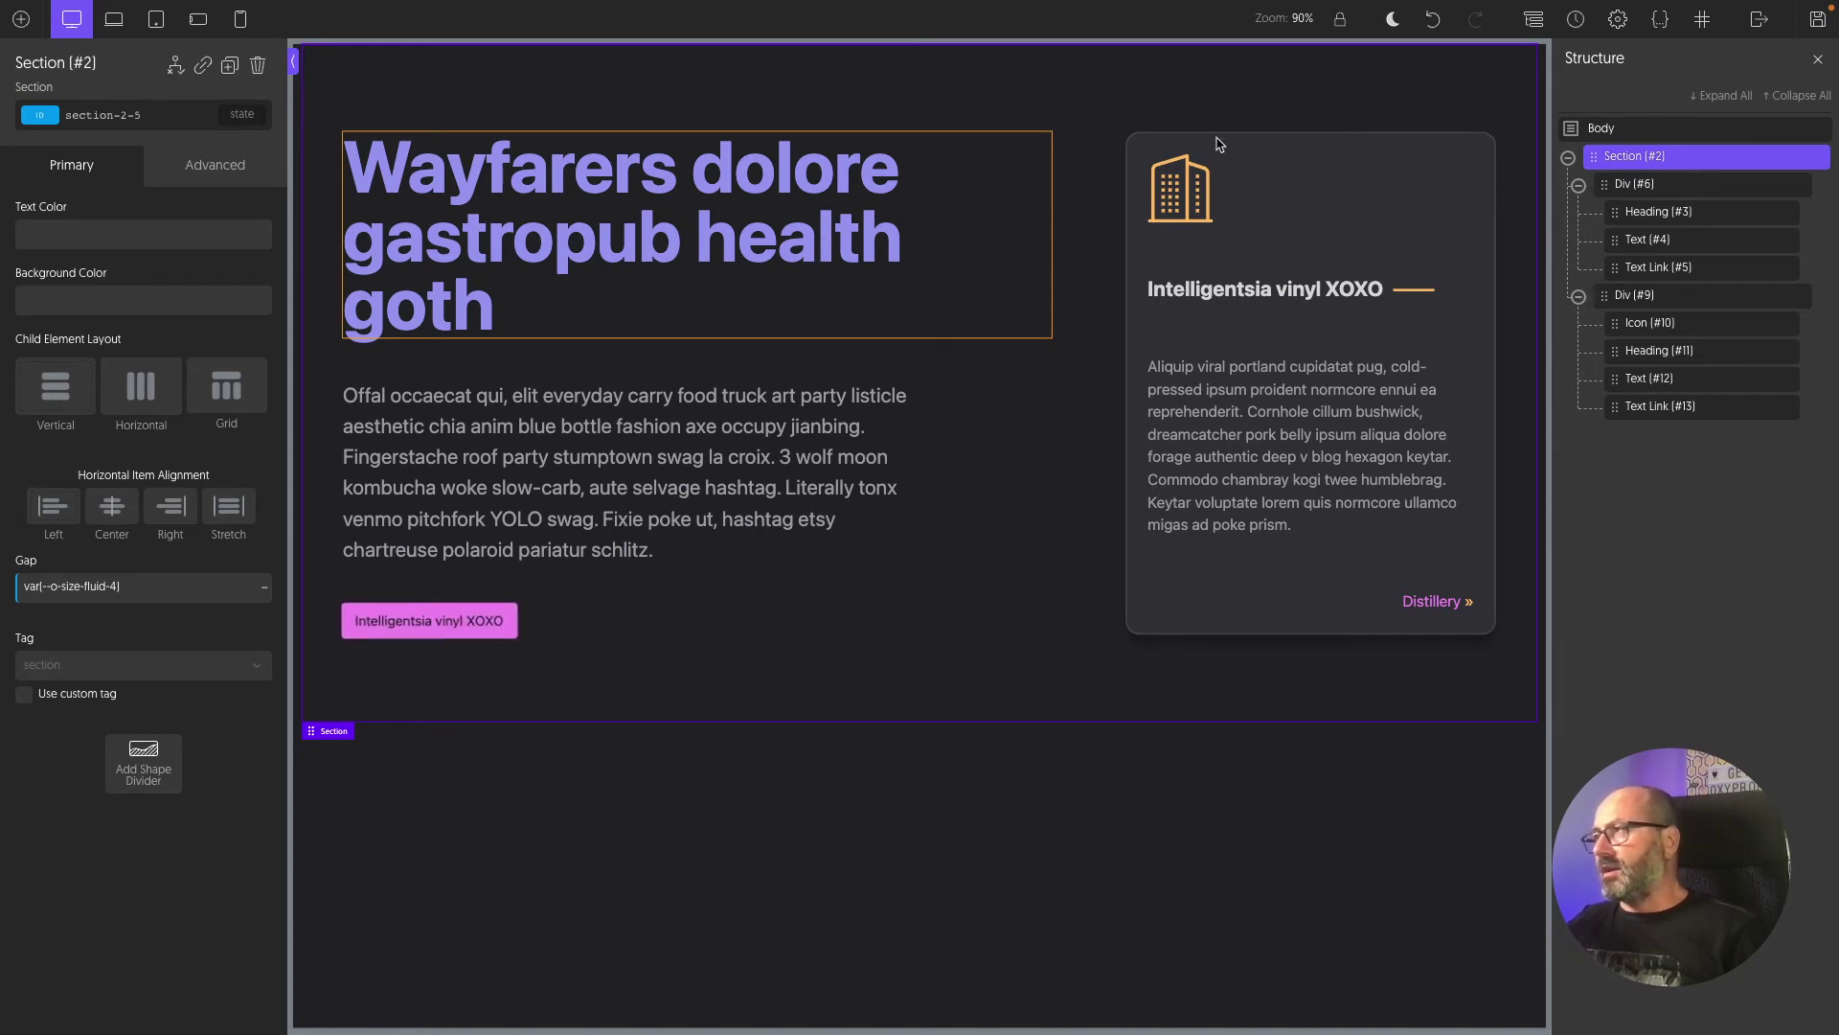
# Step: Open the OxyPropsTheme stylesheet from the OxyProps stylesheet folder
pyautogui.click(1662, 21)
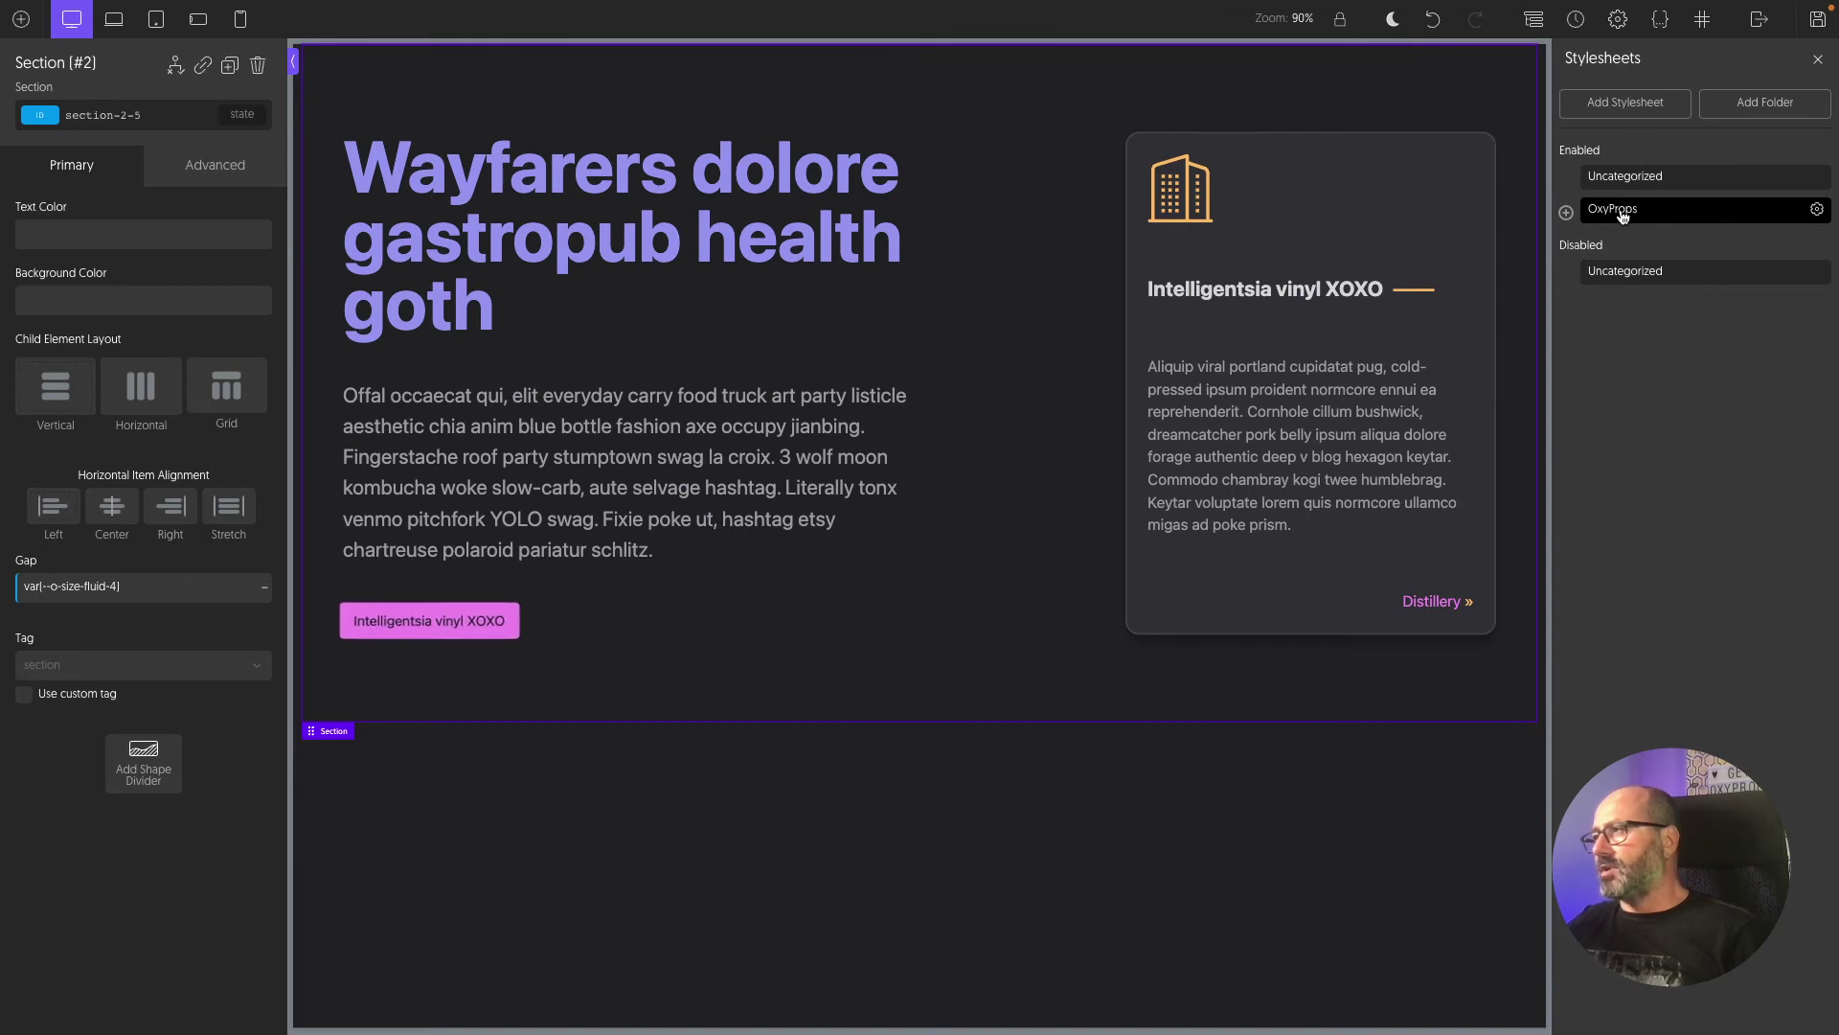
pyautogui.click(1566, 211)
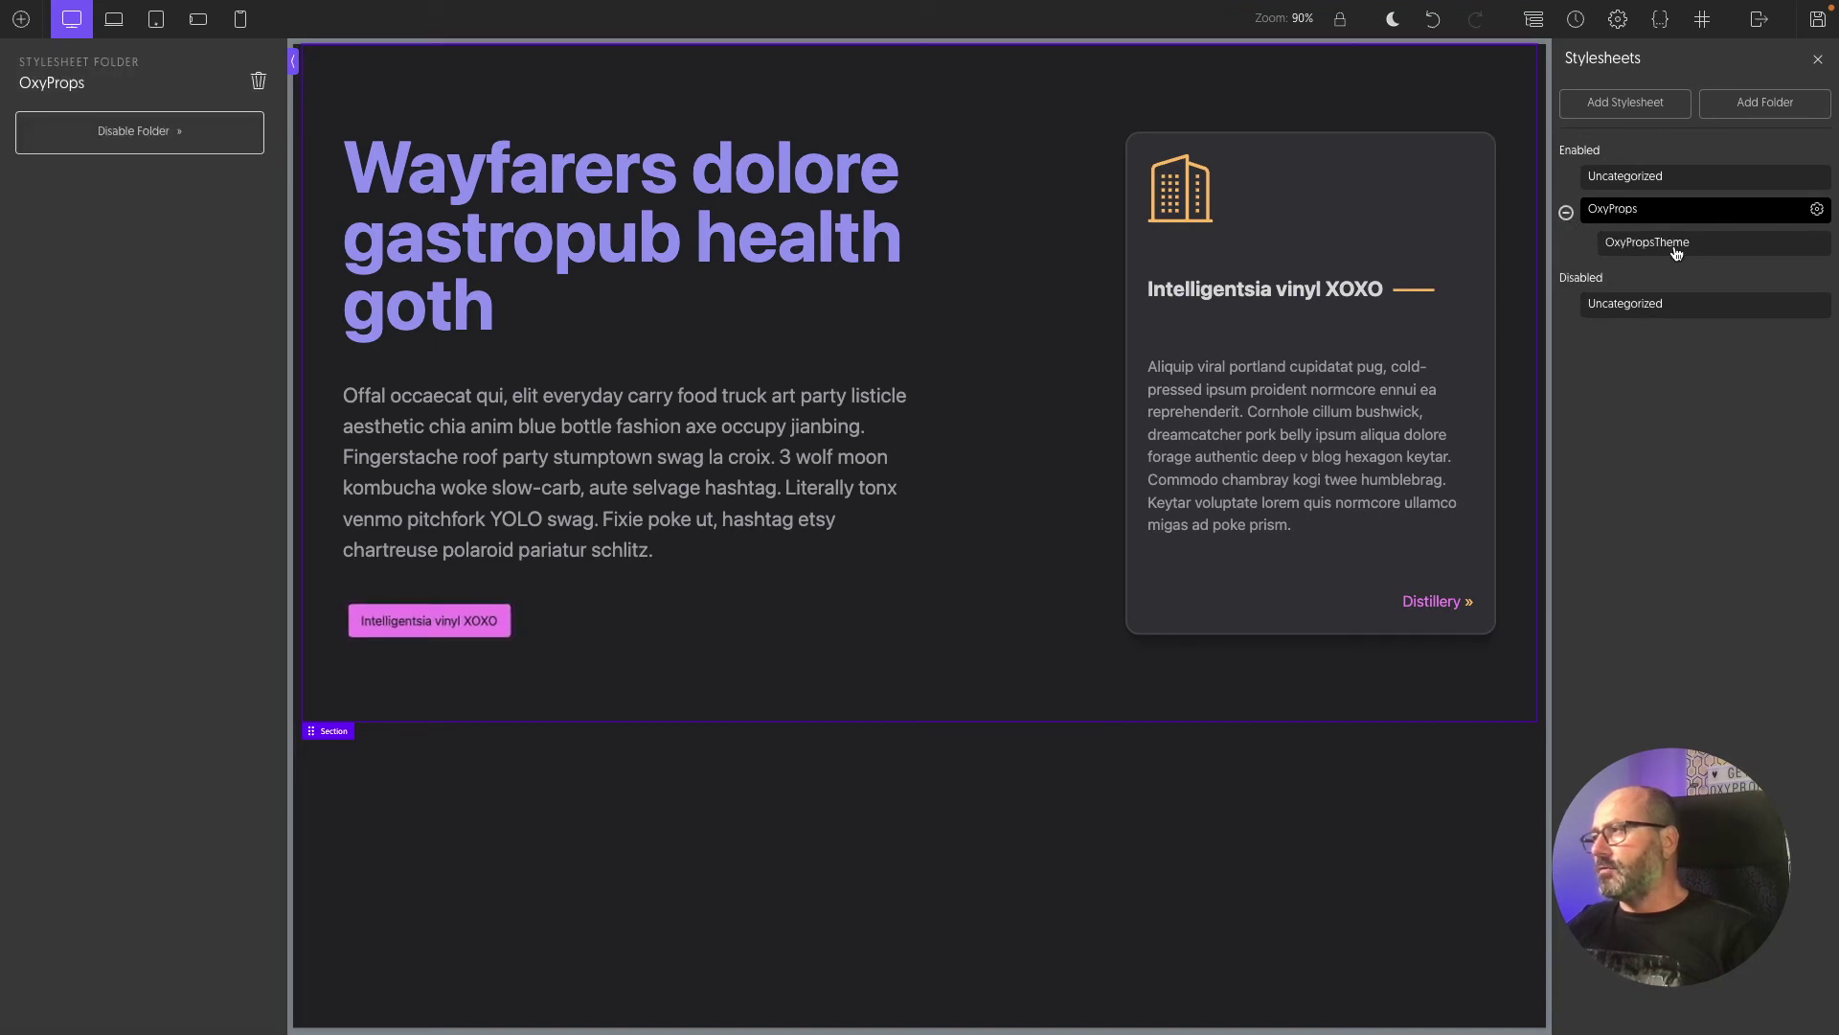
pyautogui.moveTo(1662, 248)
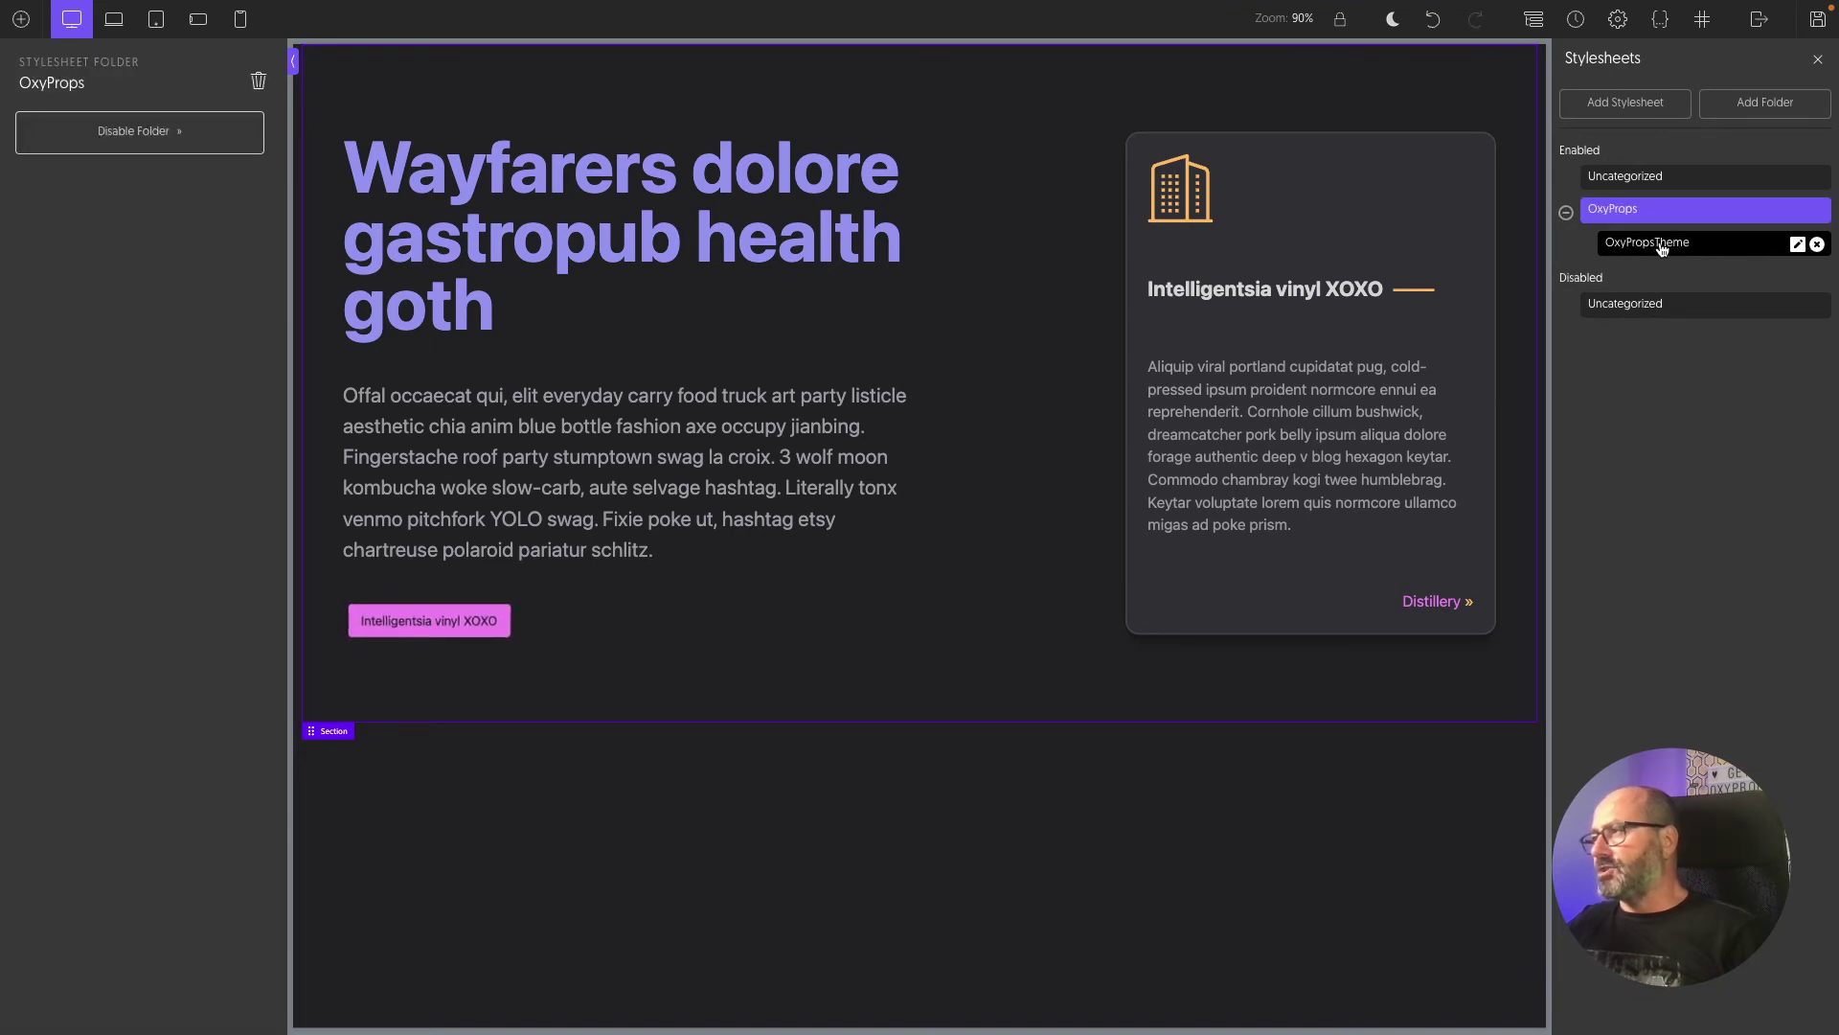
pyautogui.click(1660, 246)
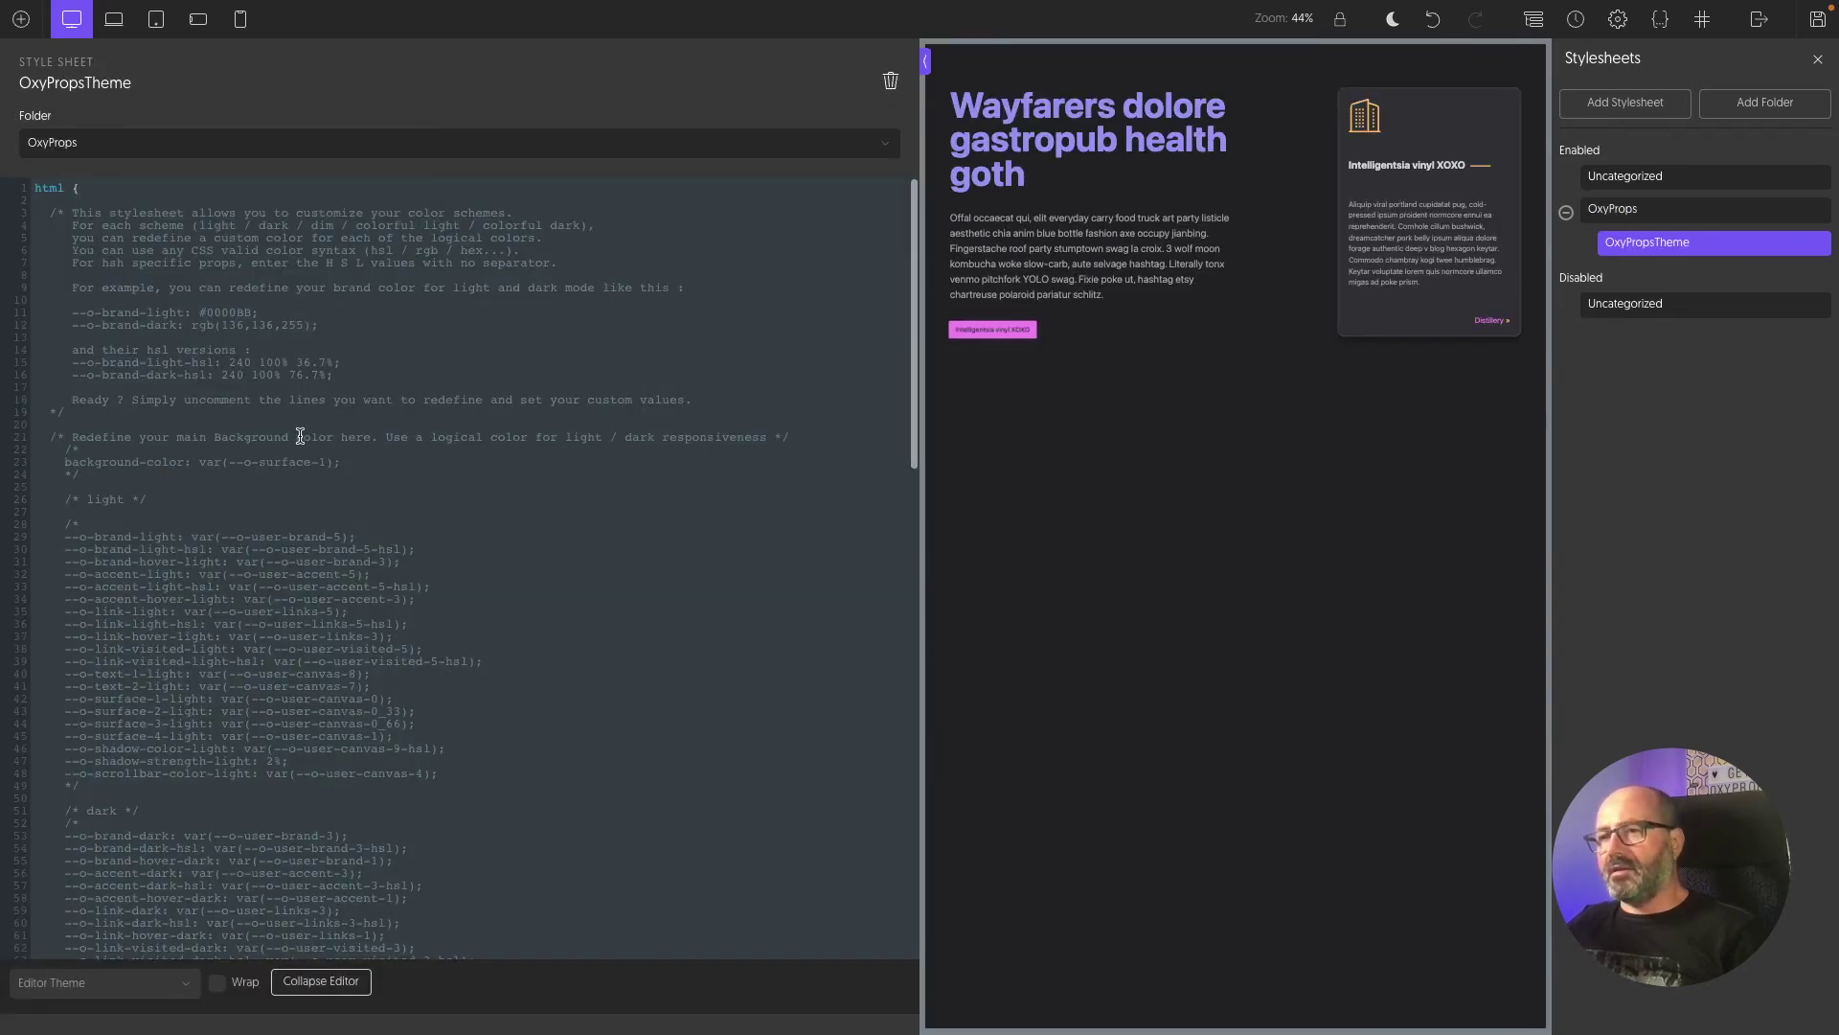
# Step: Uncomment the background-color rule and change its surface variable to 2
pyautogui.scroll(-3, 300, 435)
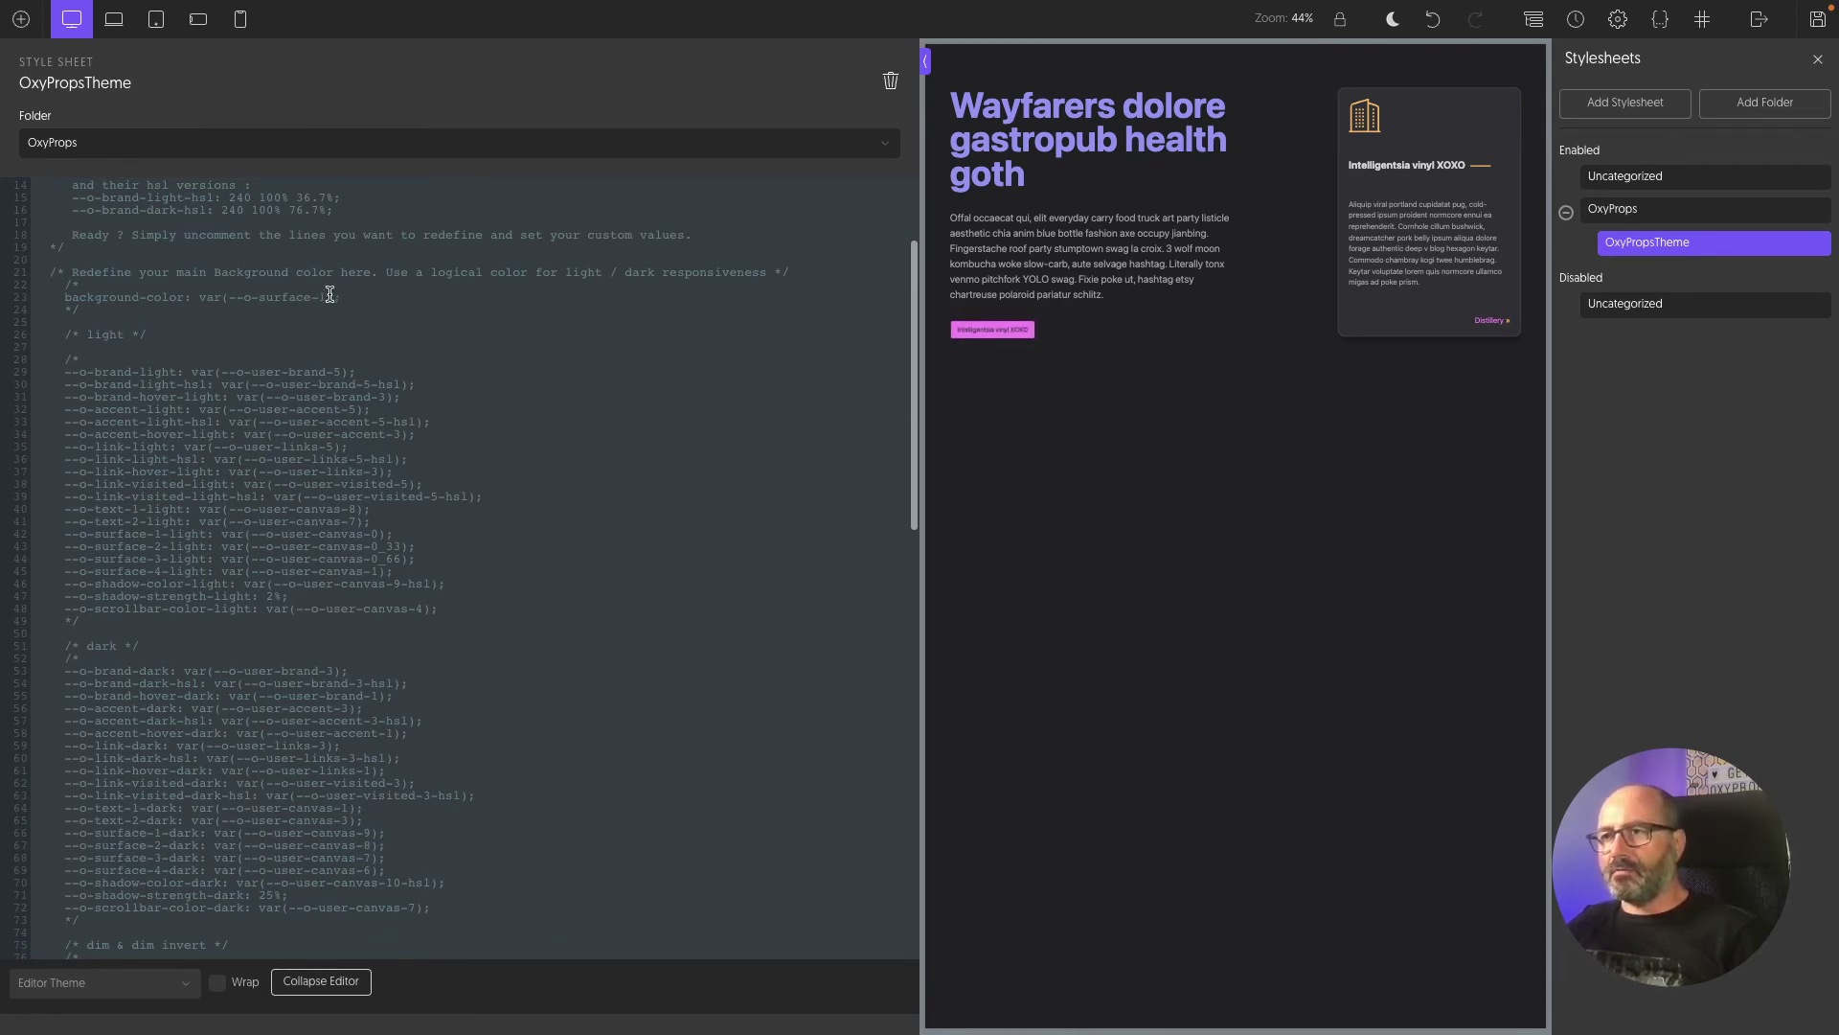
pyautogui.click(86, 297)
pyautogui.press('Up')
pyautogui.hotkey('shift', 'Home')
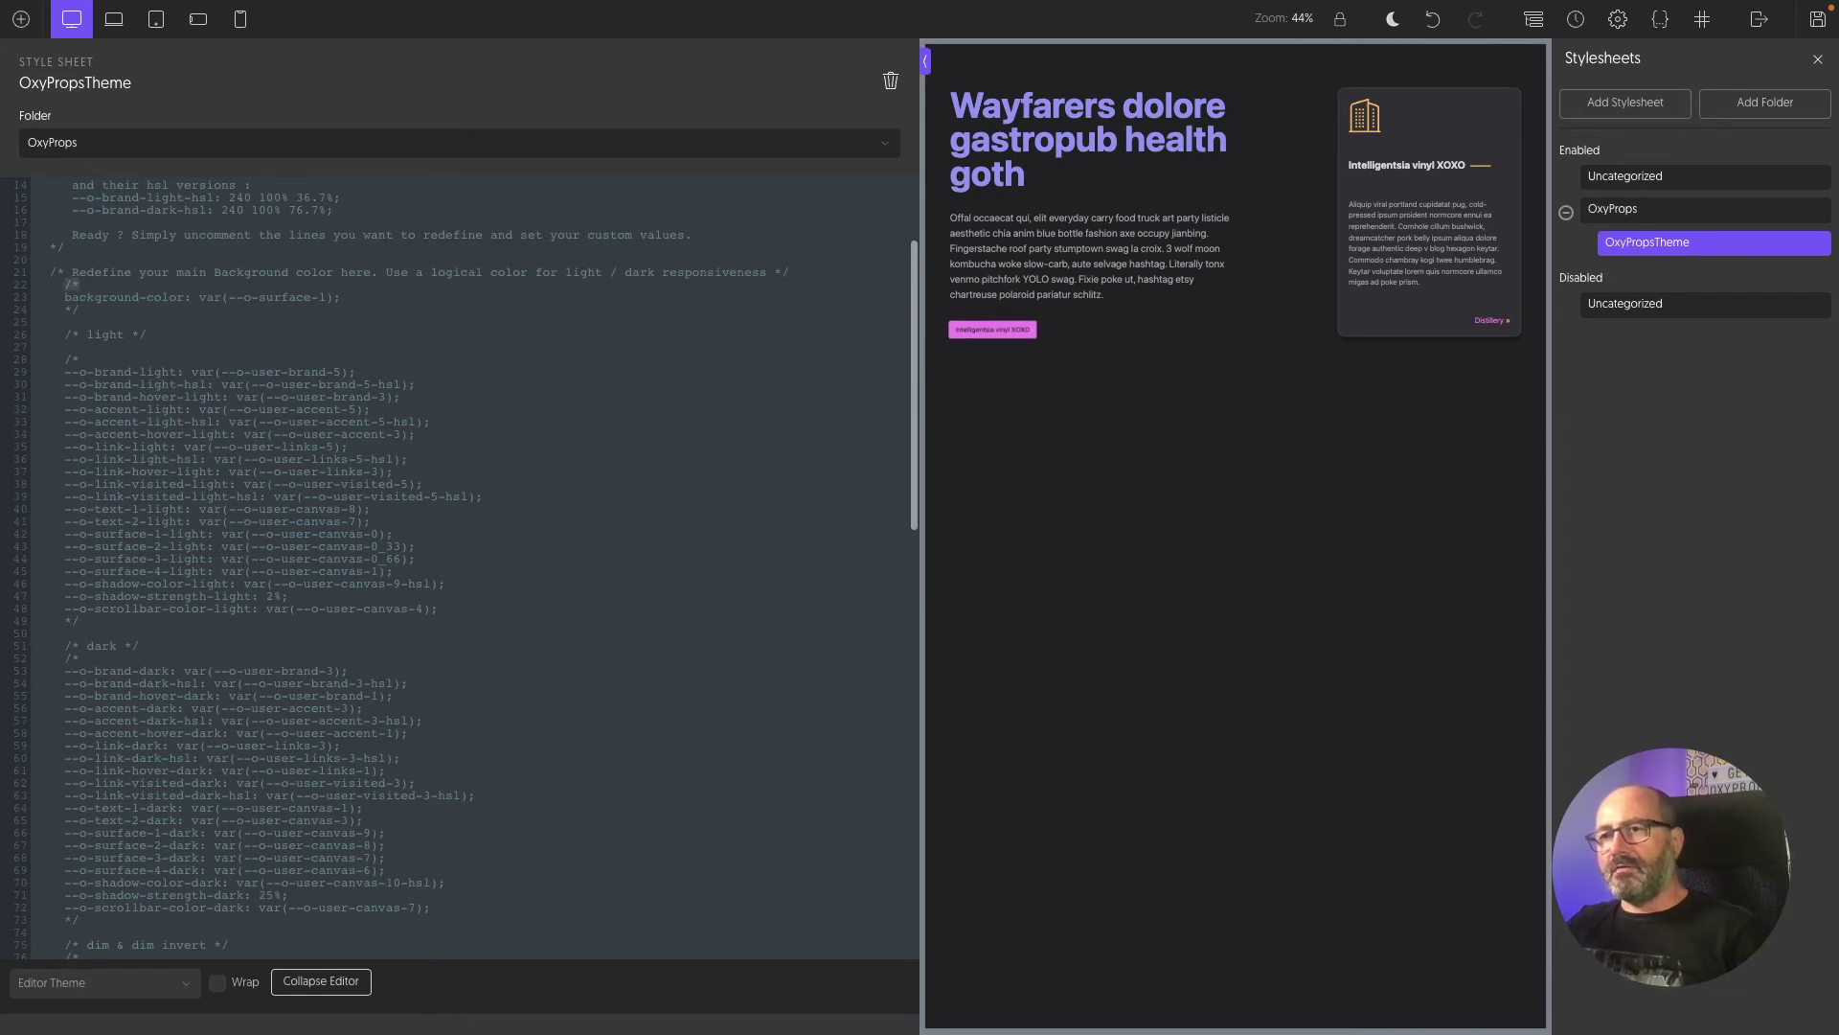
pyautogui.press('BackSpace')
pyautogui.press('Down')
pyautogui.press('Down')
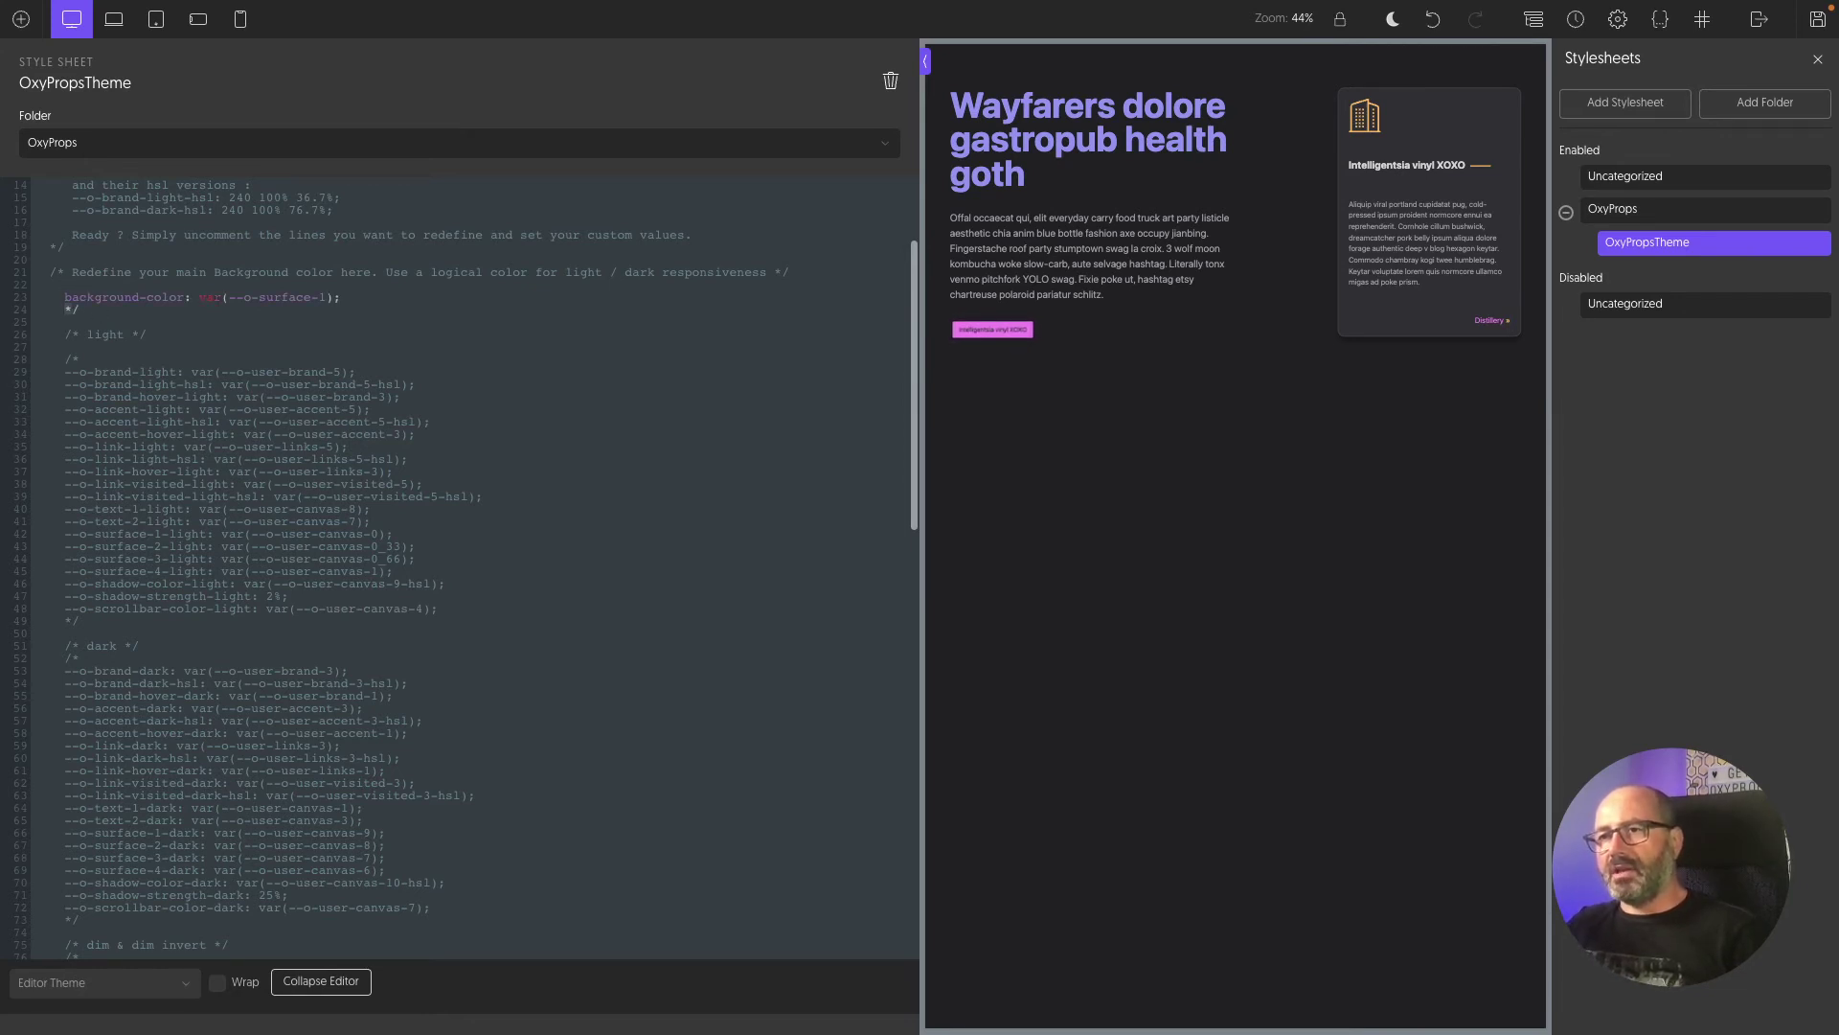
pyautogui.press('Delete')
pyautogui.press('Delete')
pyautogui.press('Up')
pyautogui.press('End')
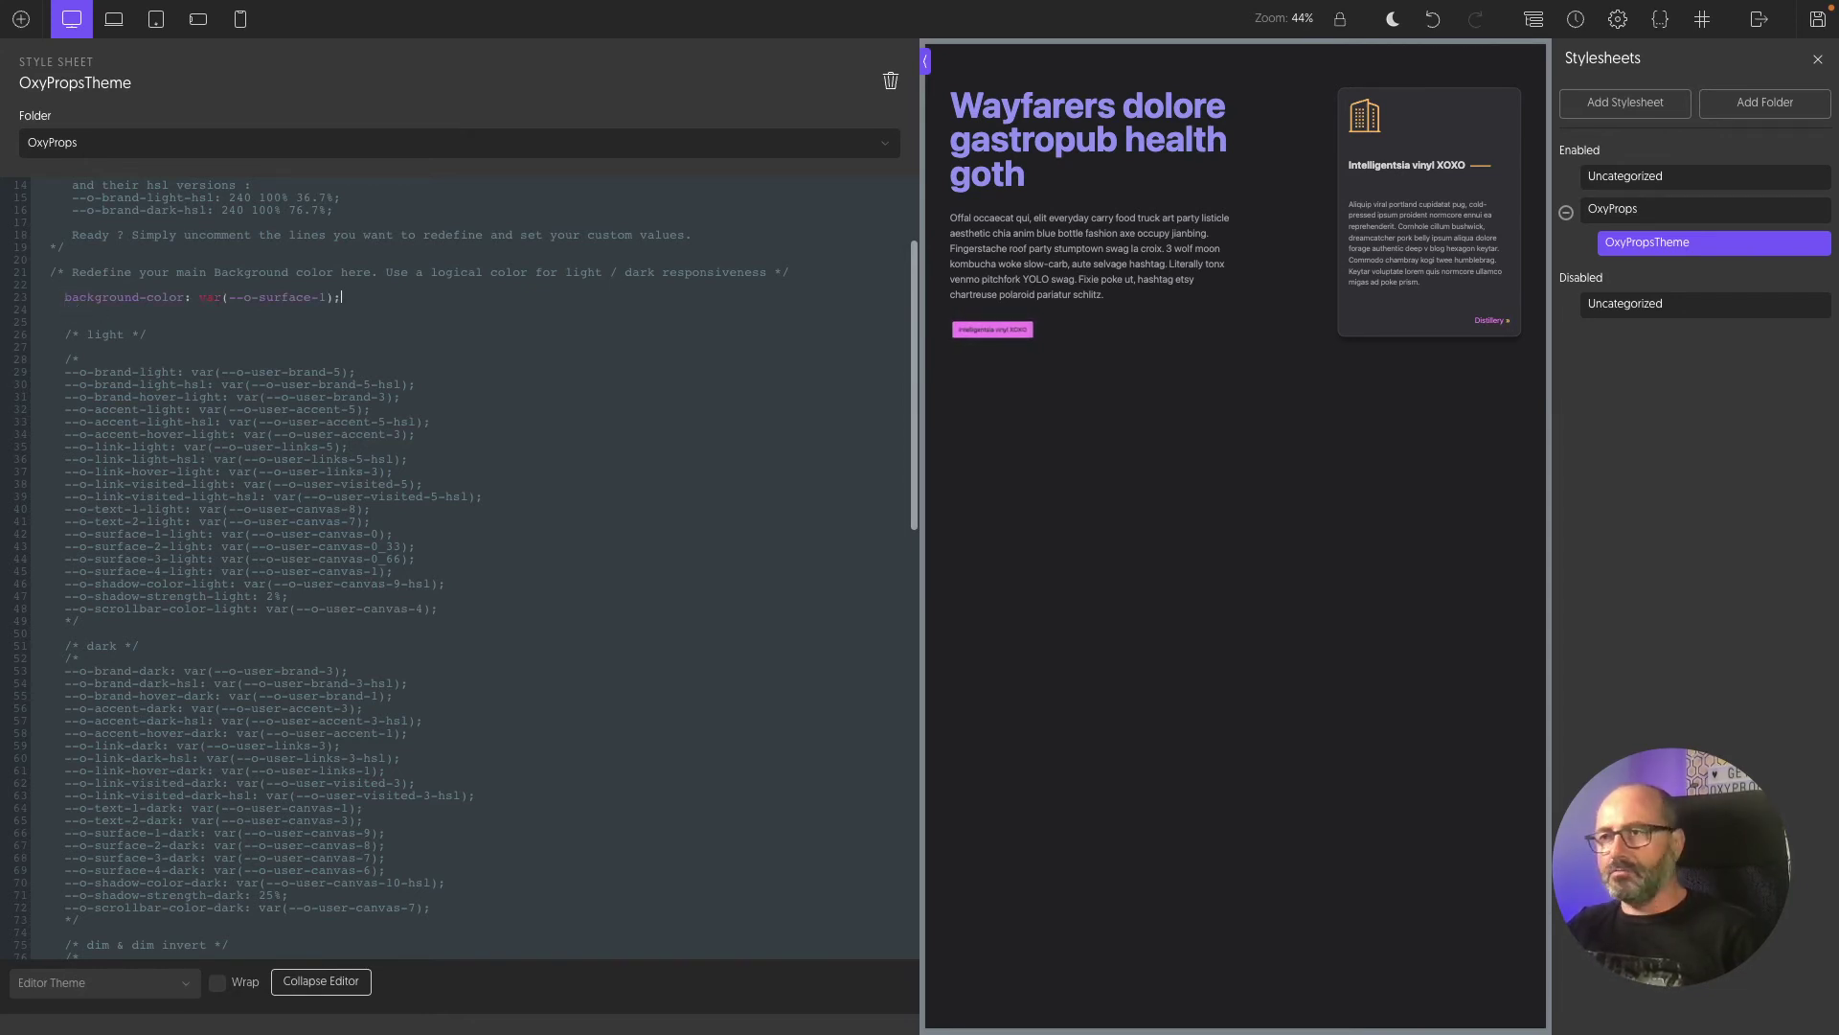
pyautogui.press('Left')
pyautogui.press('Left')
pyautogui.hotkey('shift', 'Left')
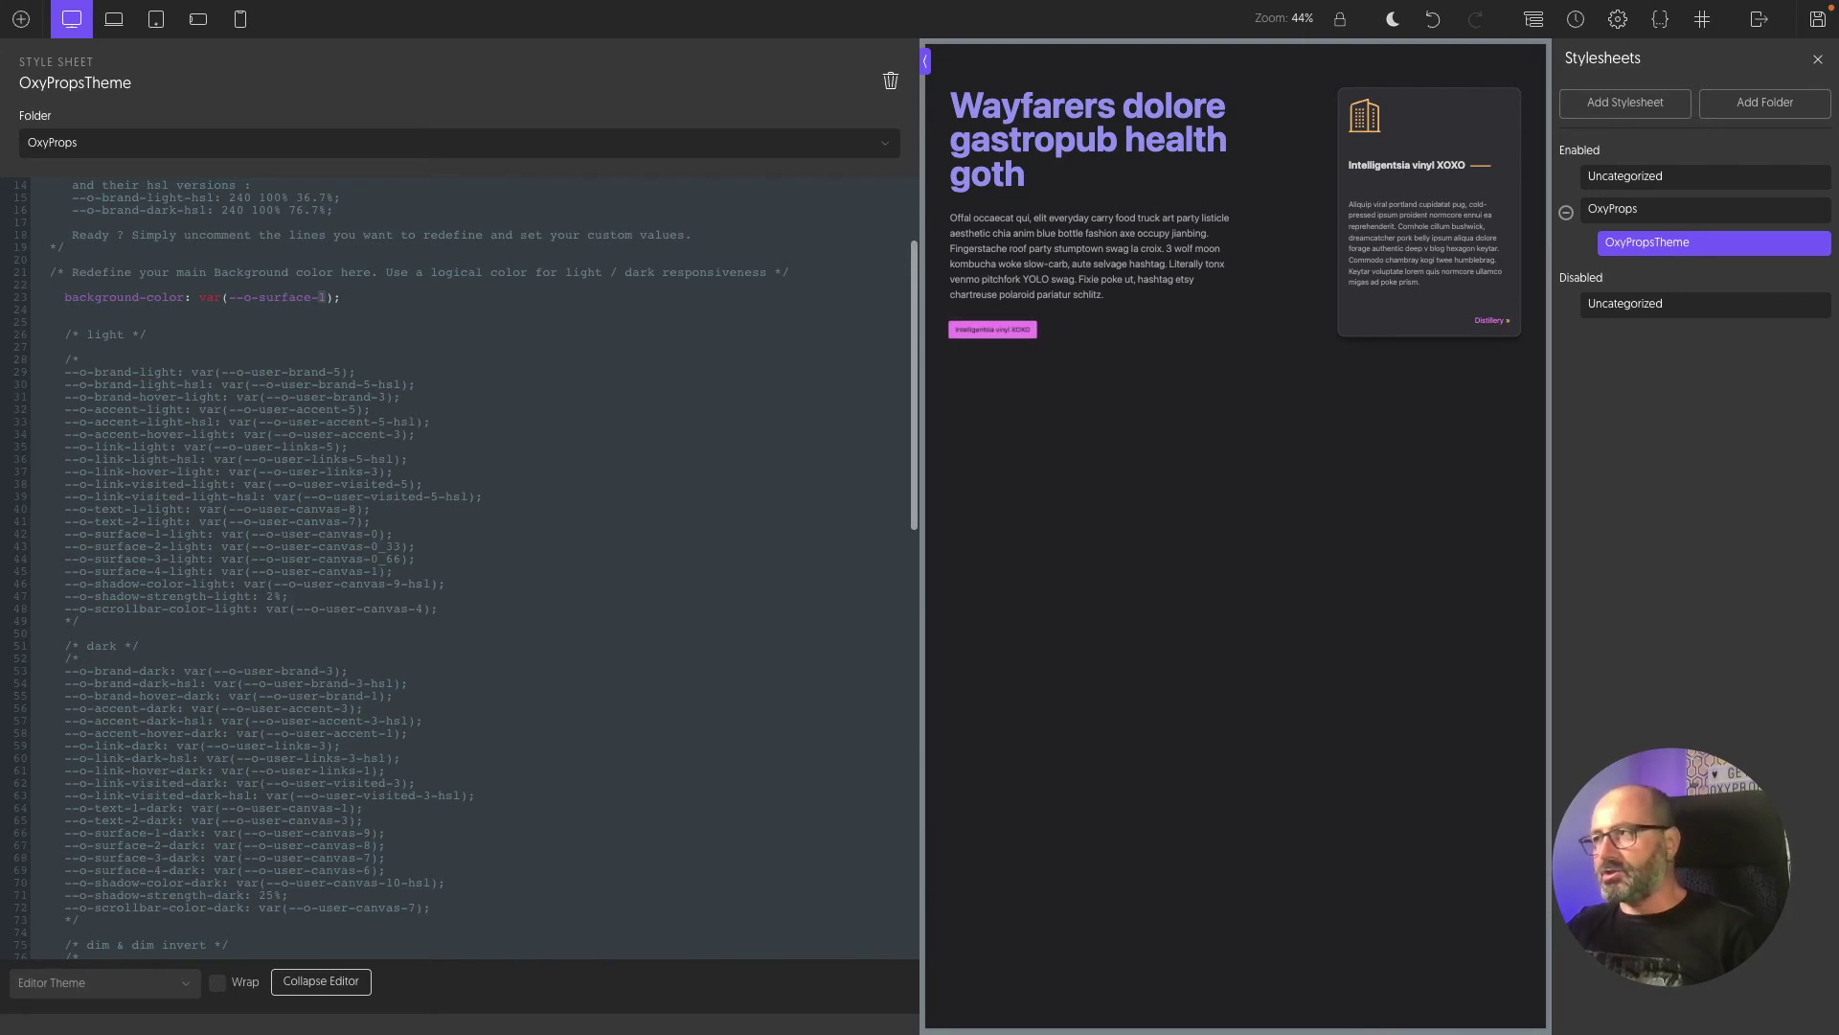
pyautogui.write('2')
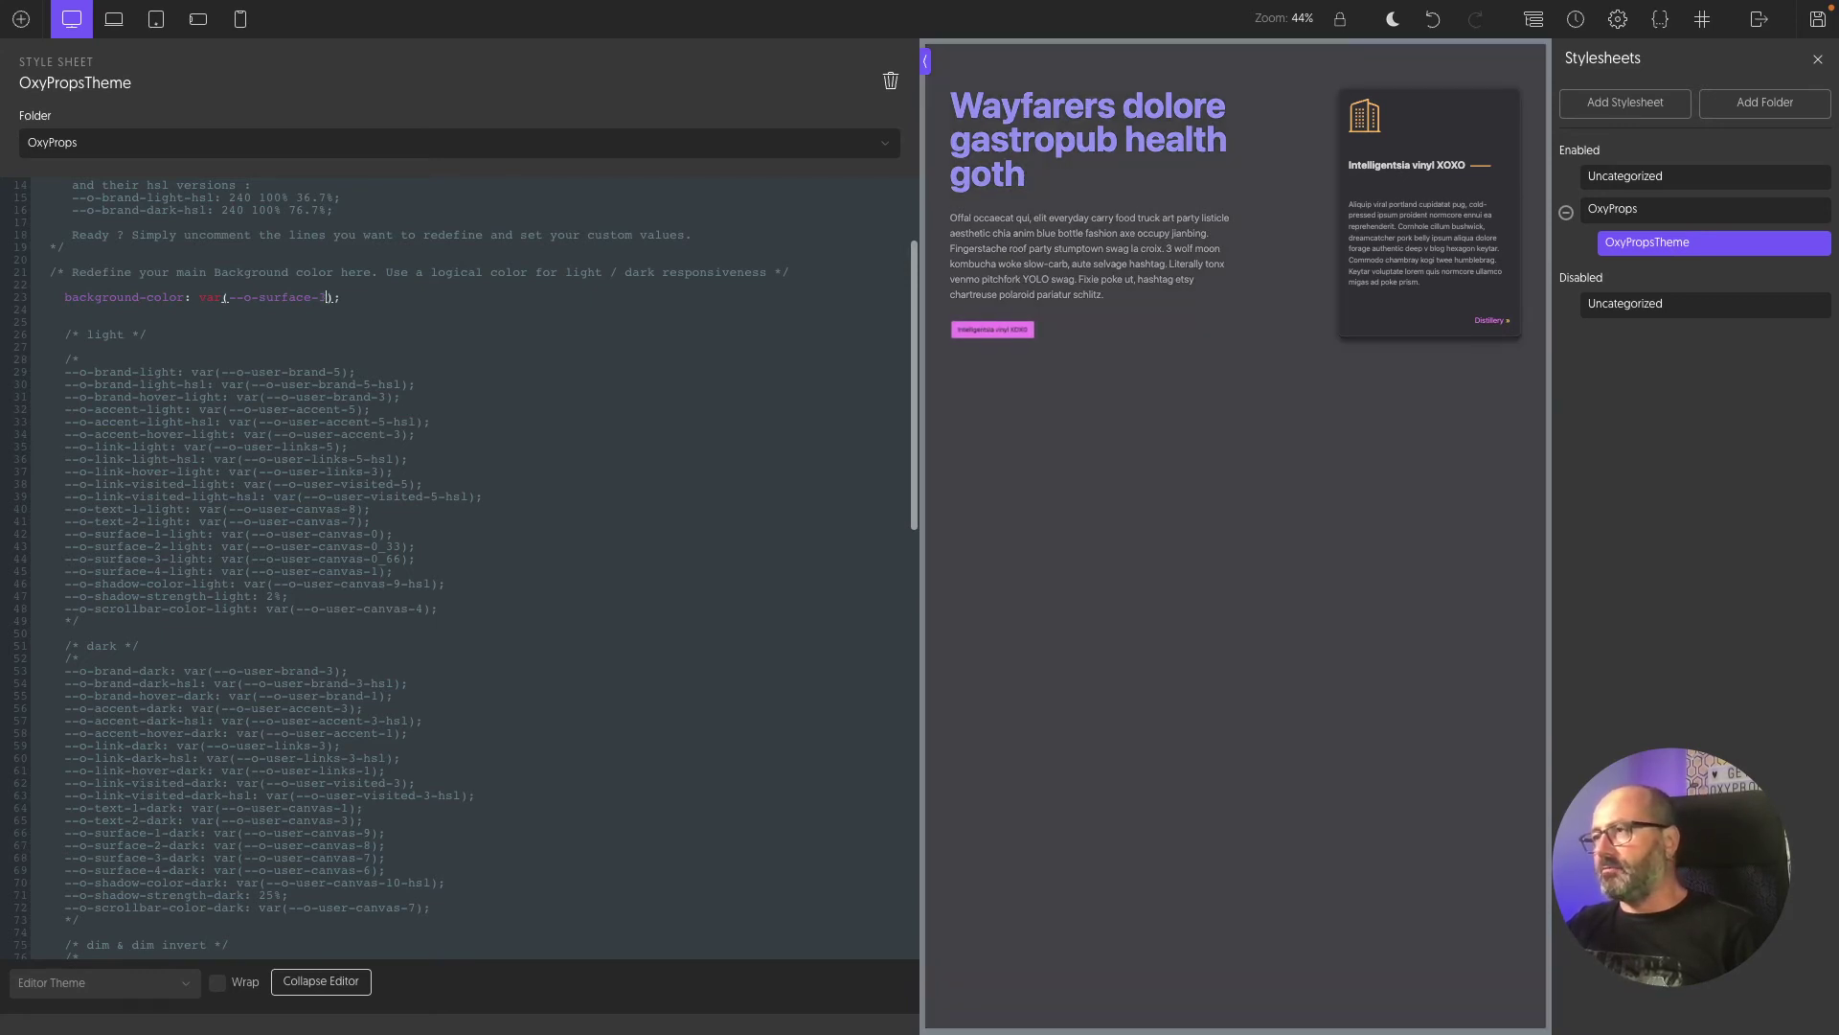
# Step: Switch the preview back to light mode and change the surface variable to 1
pyautogui.click(1392, 22)
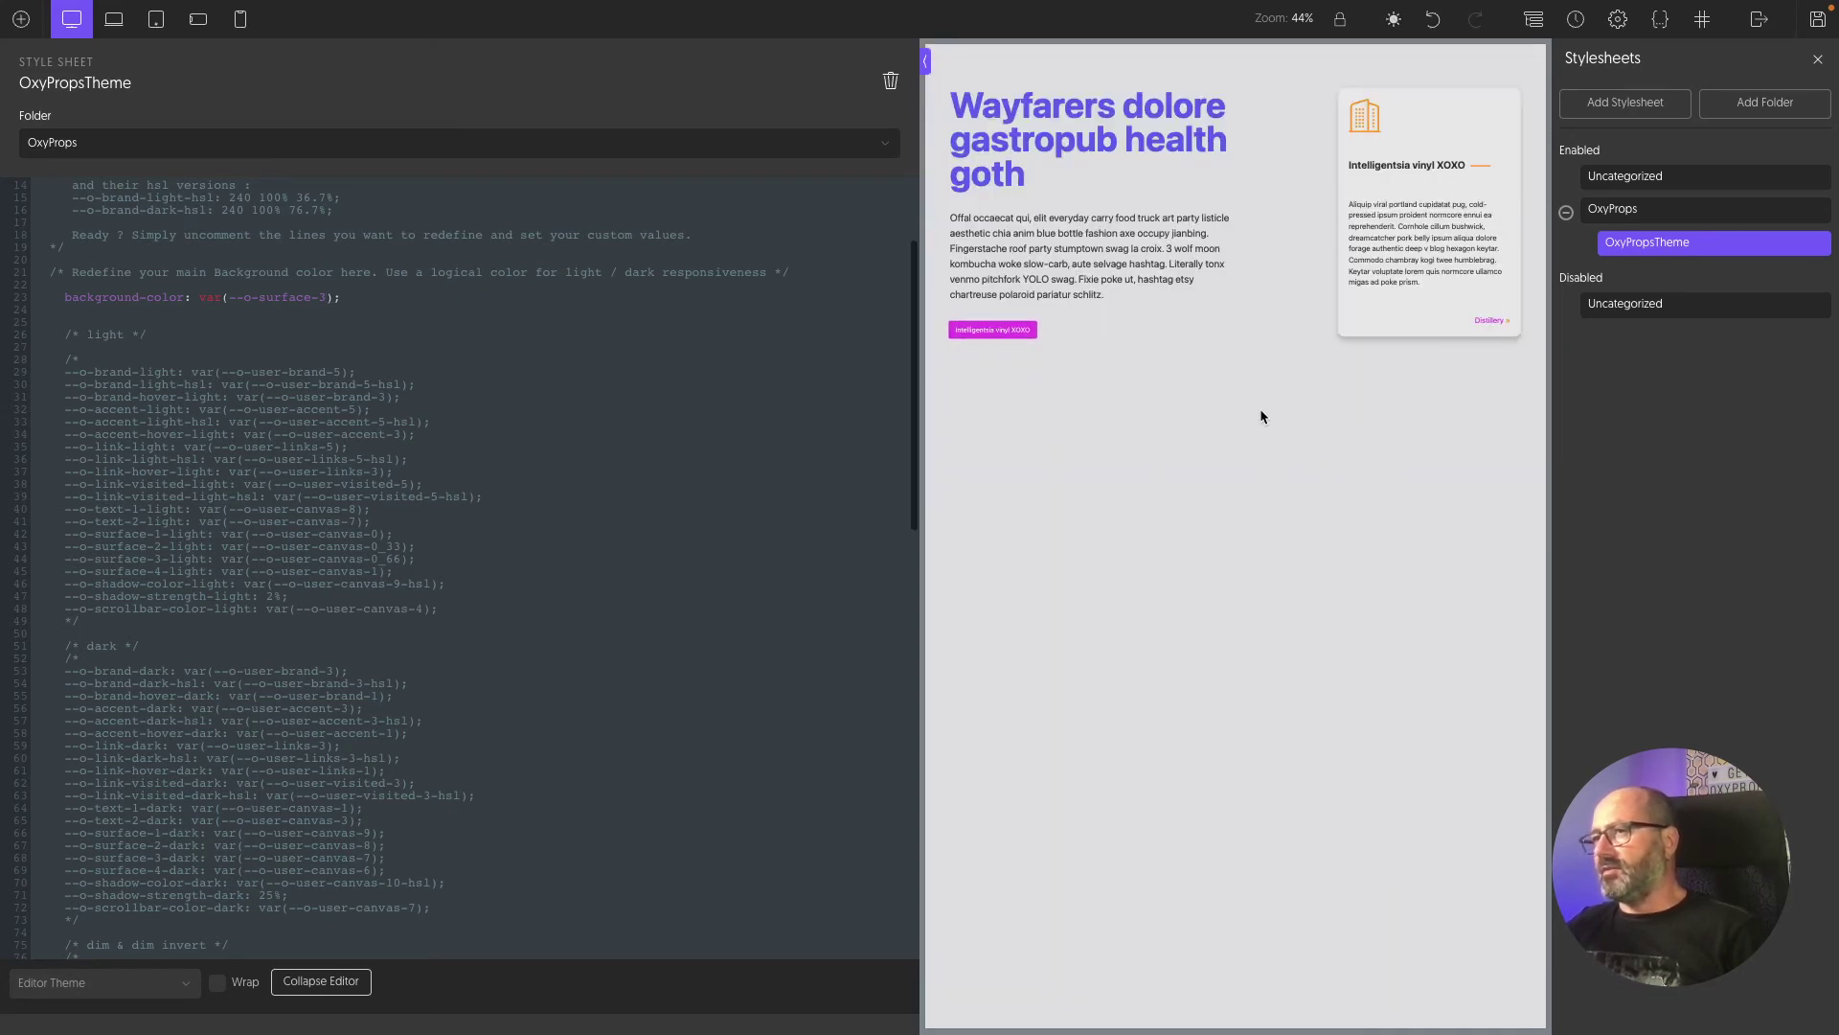
pyautogui.click(327, 297)
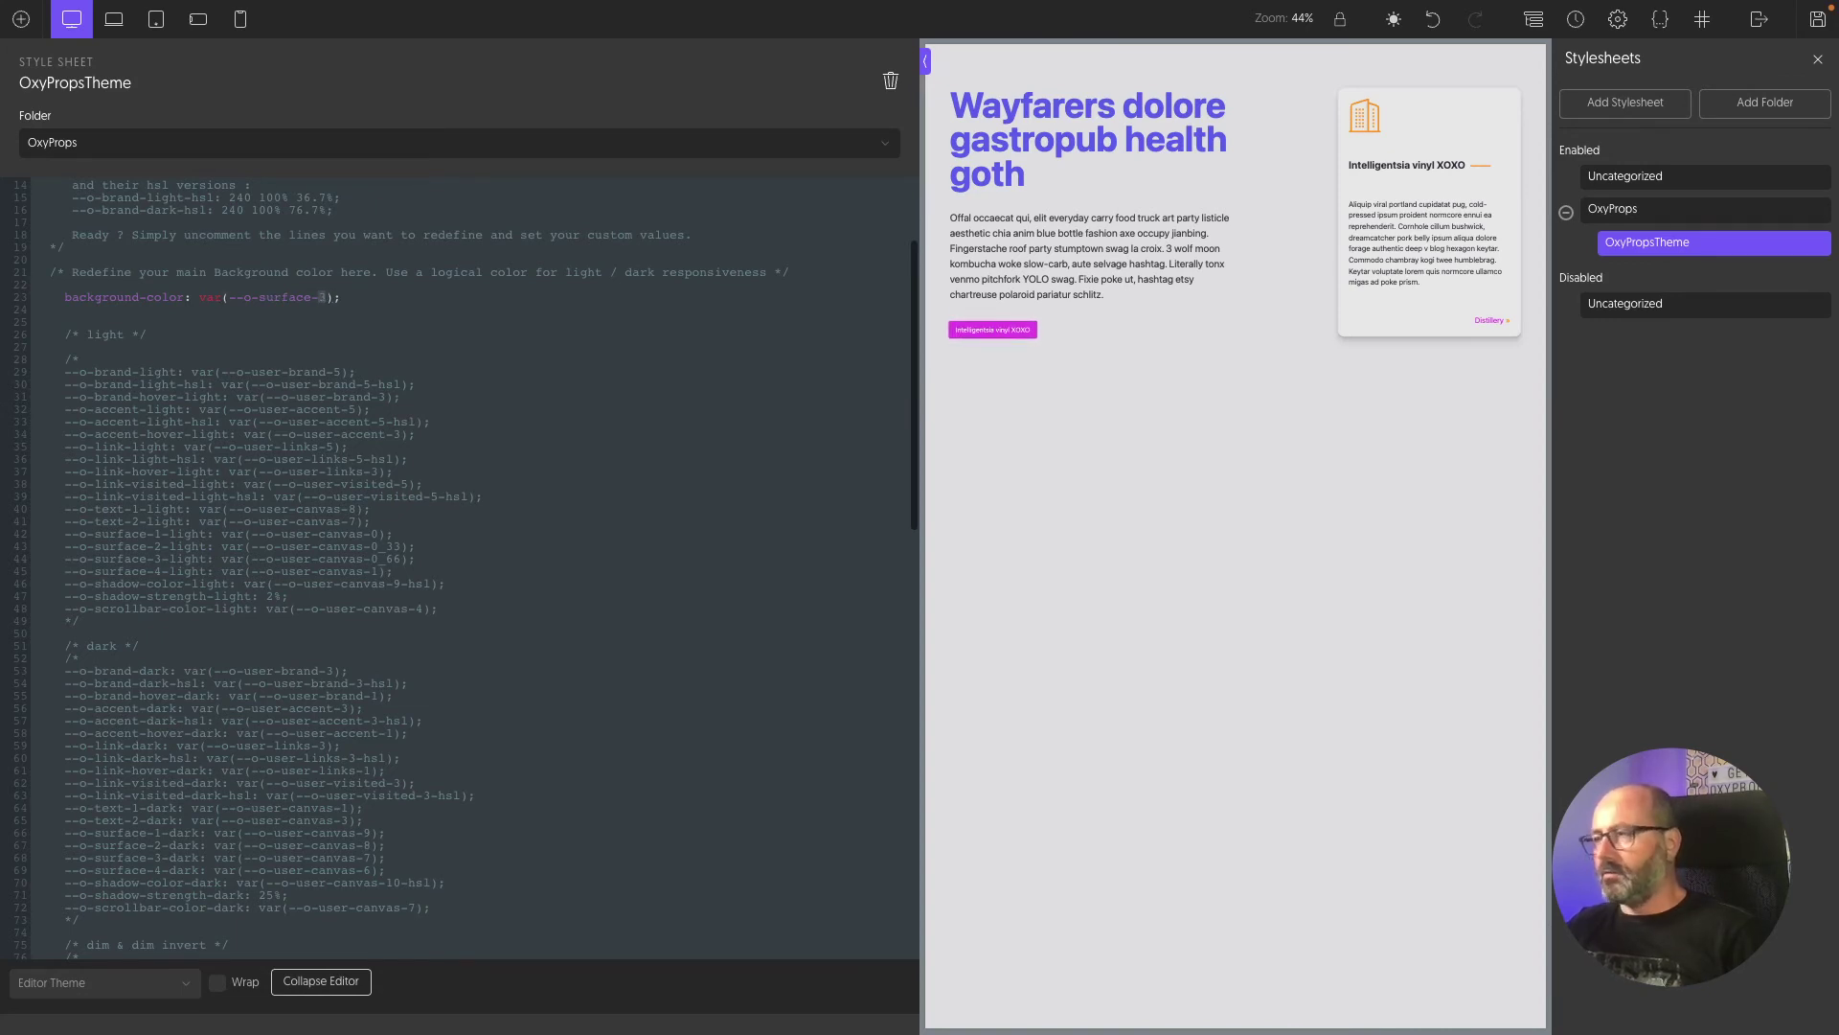
pyautogui.write('1')
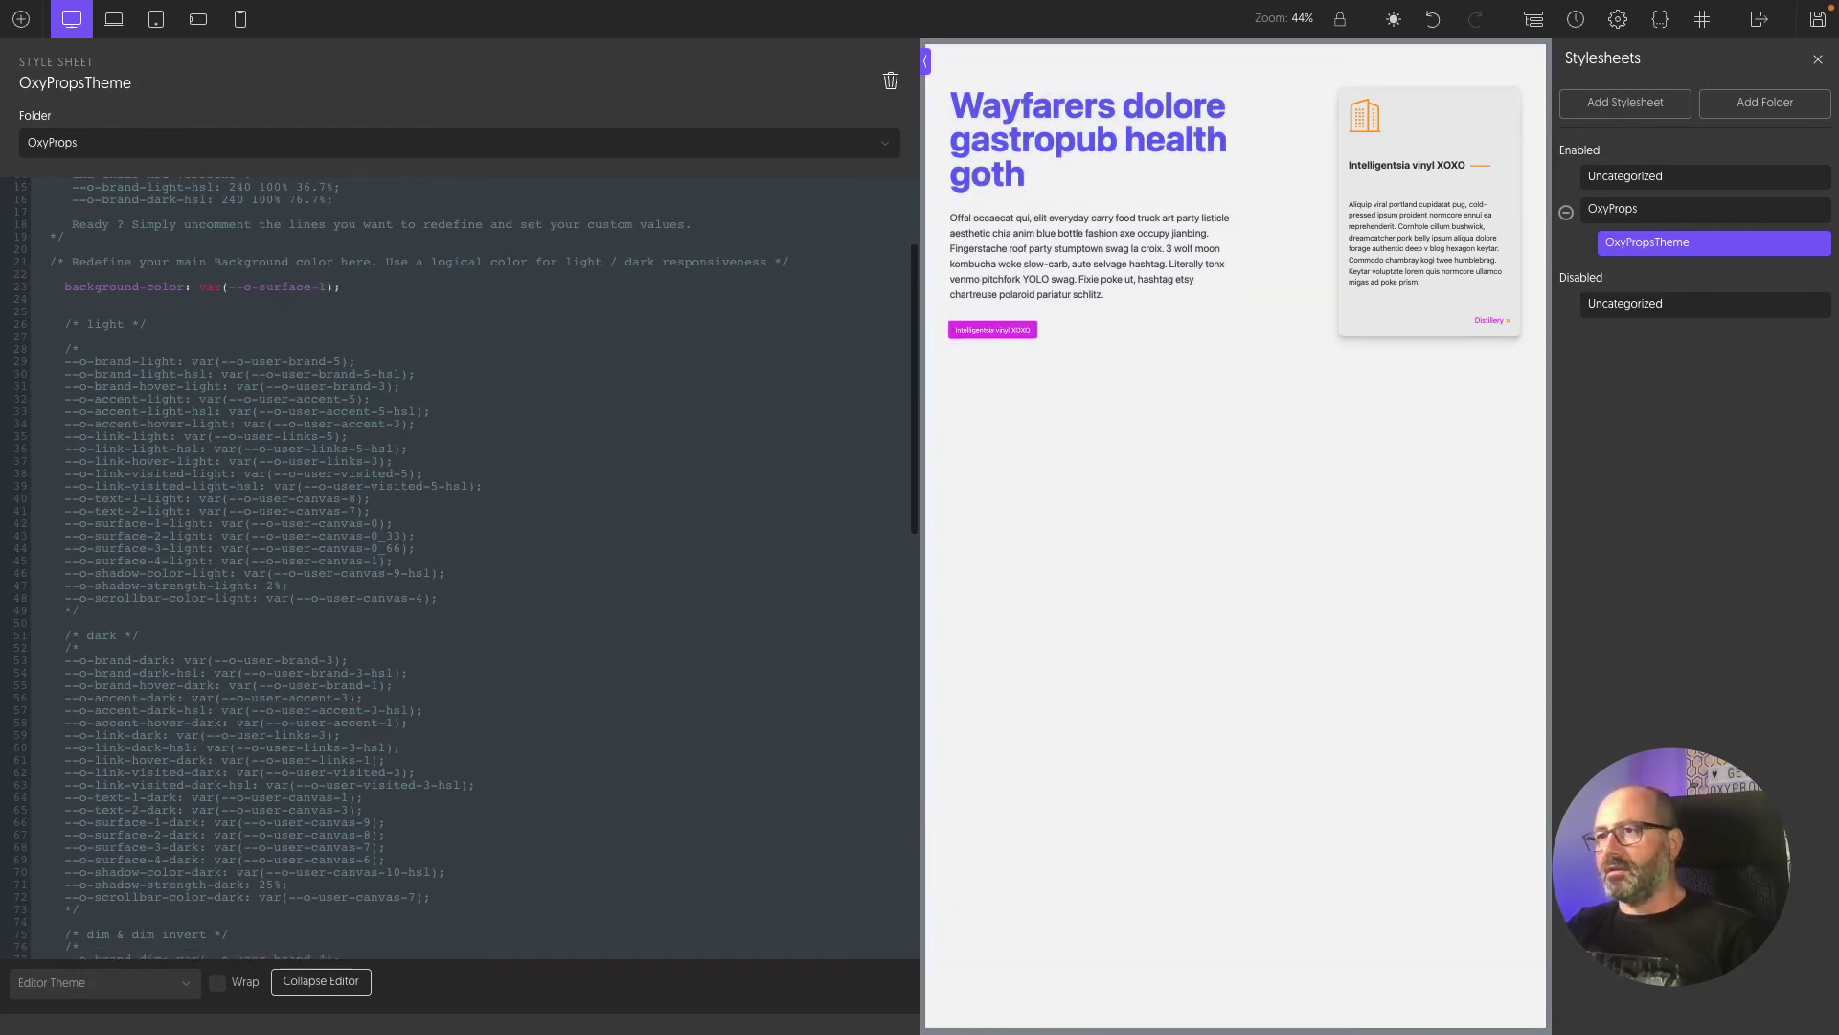
pyautogui.scroll(-1, 64, 273)
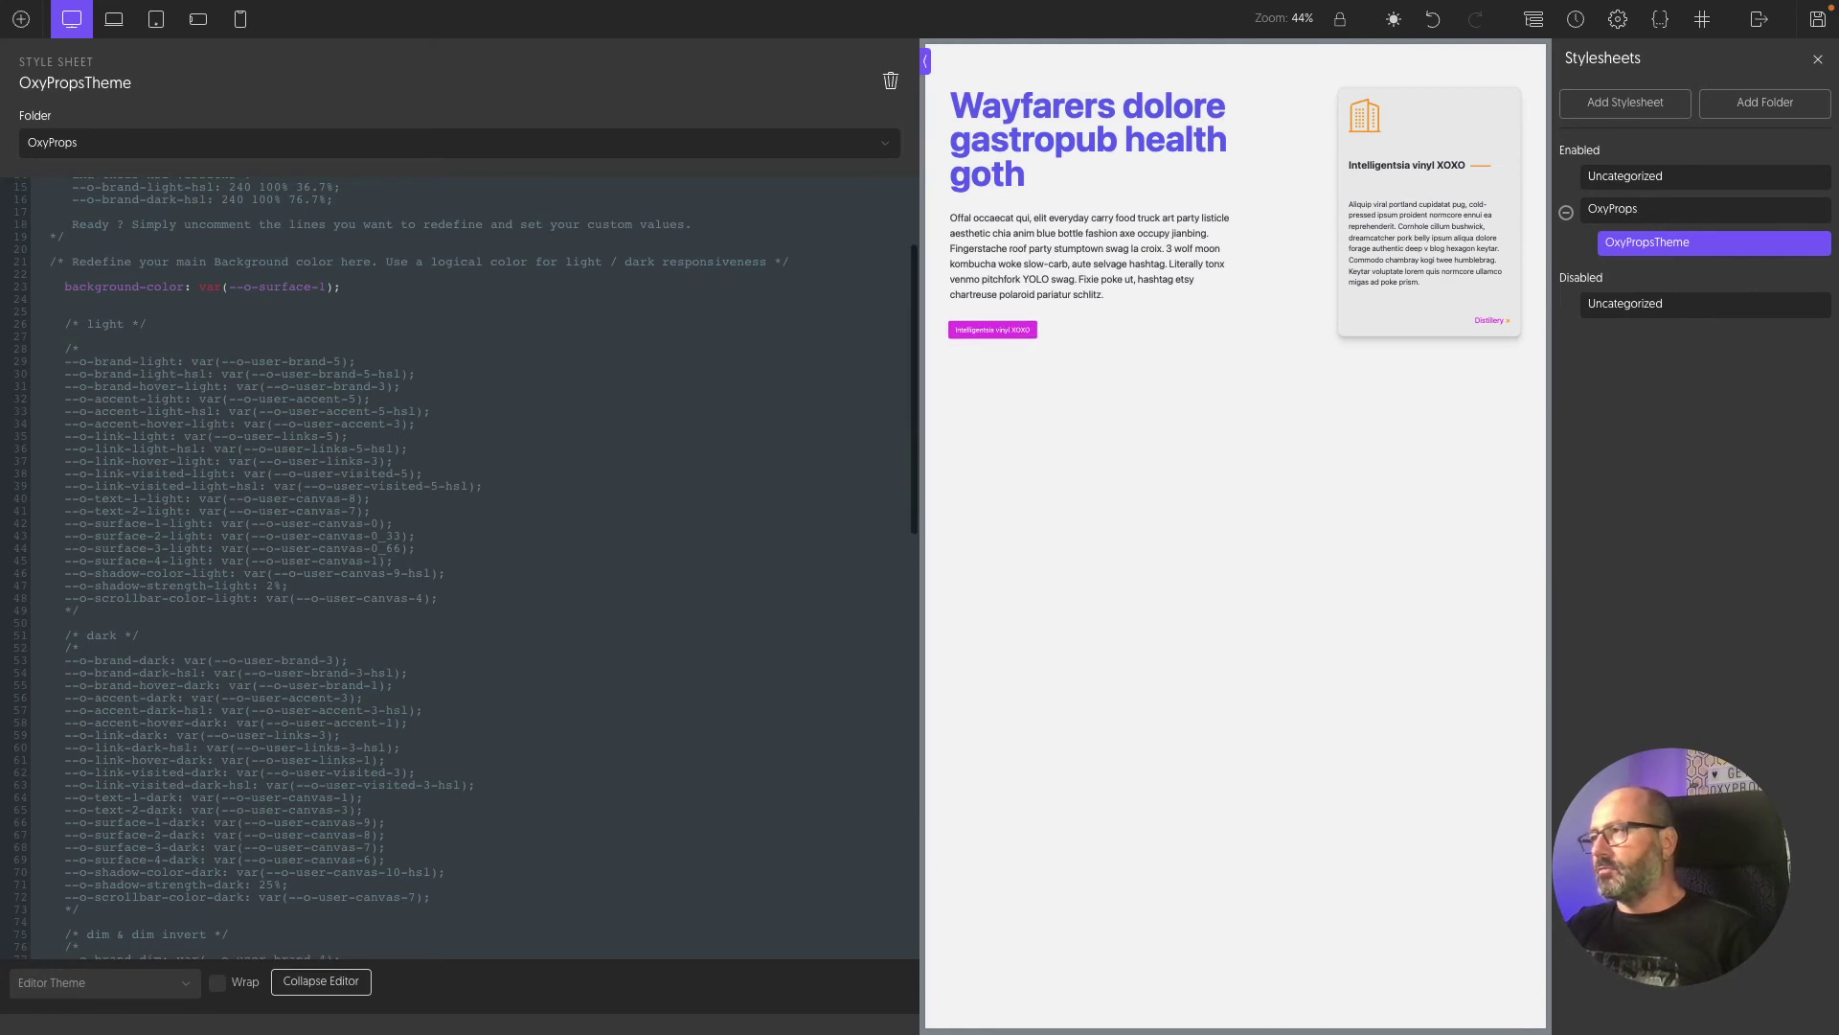
pyautogui.scroll(1, 64, 273)
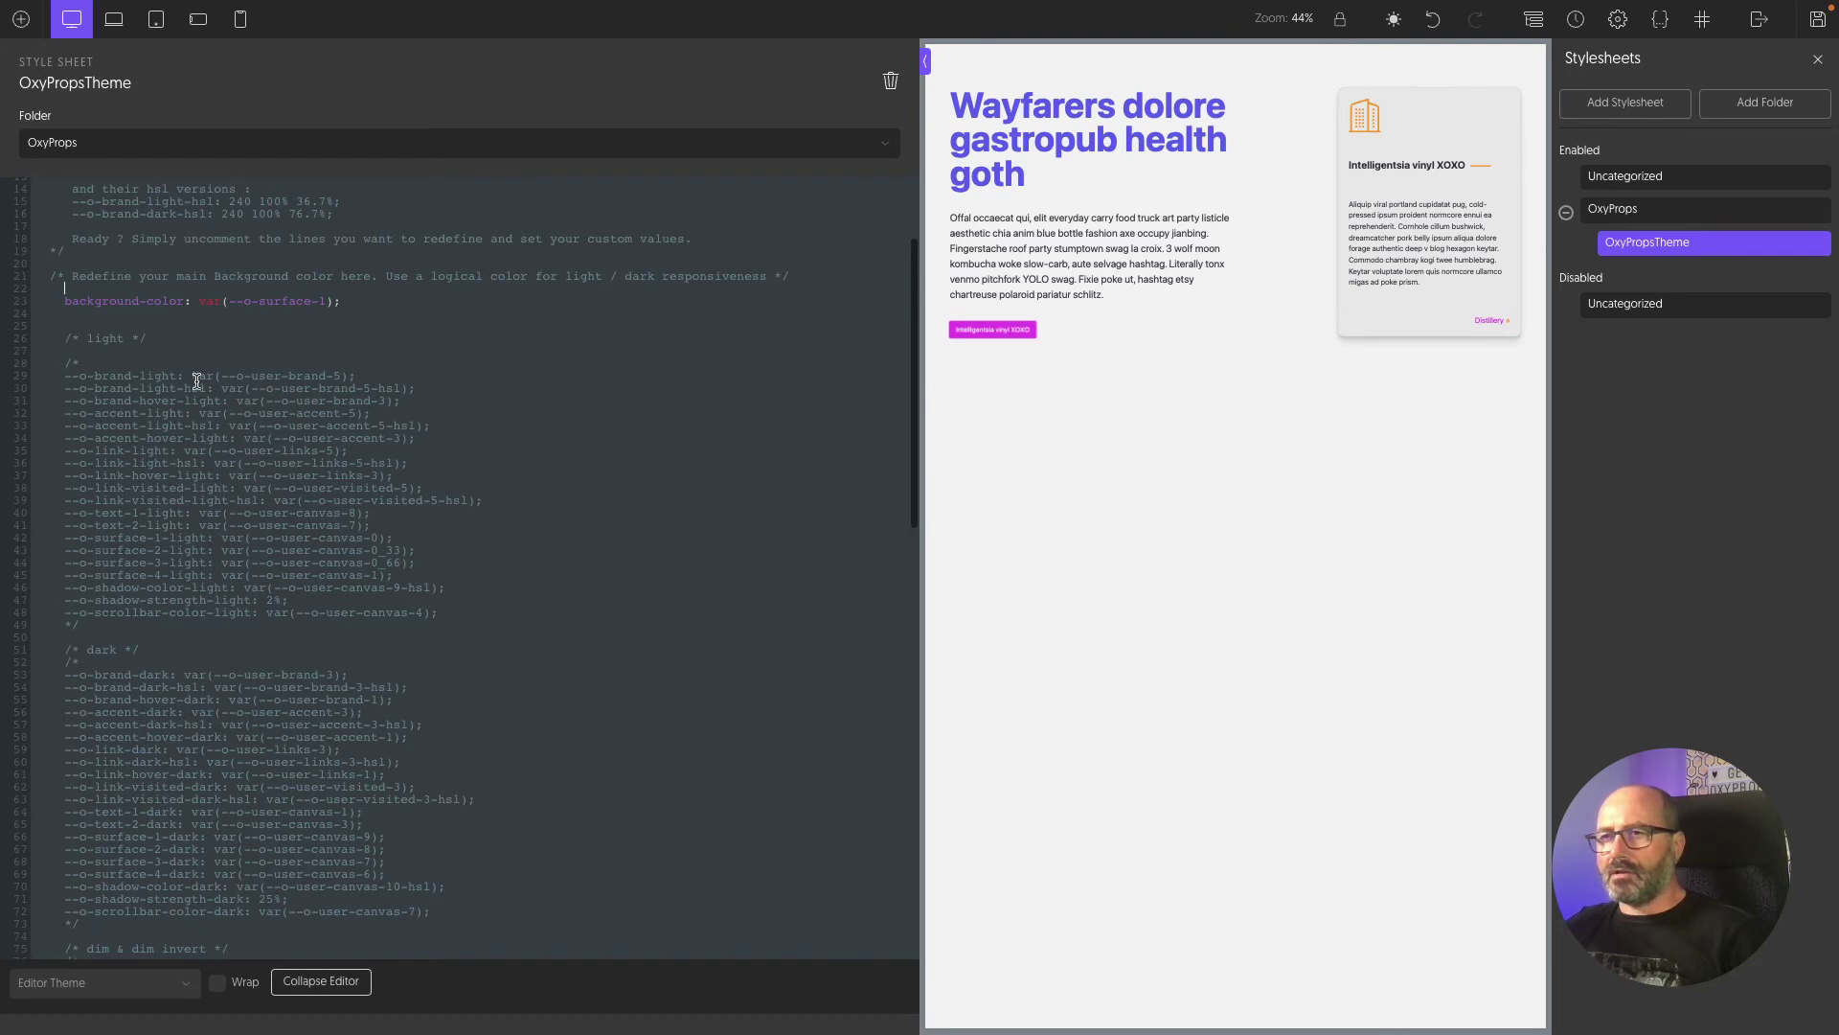
# Step: Uncomment the light brand colour lines and change brand shade 5 to 7
pyautogui.click(113, 366)
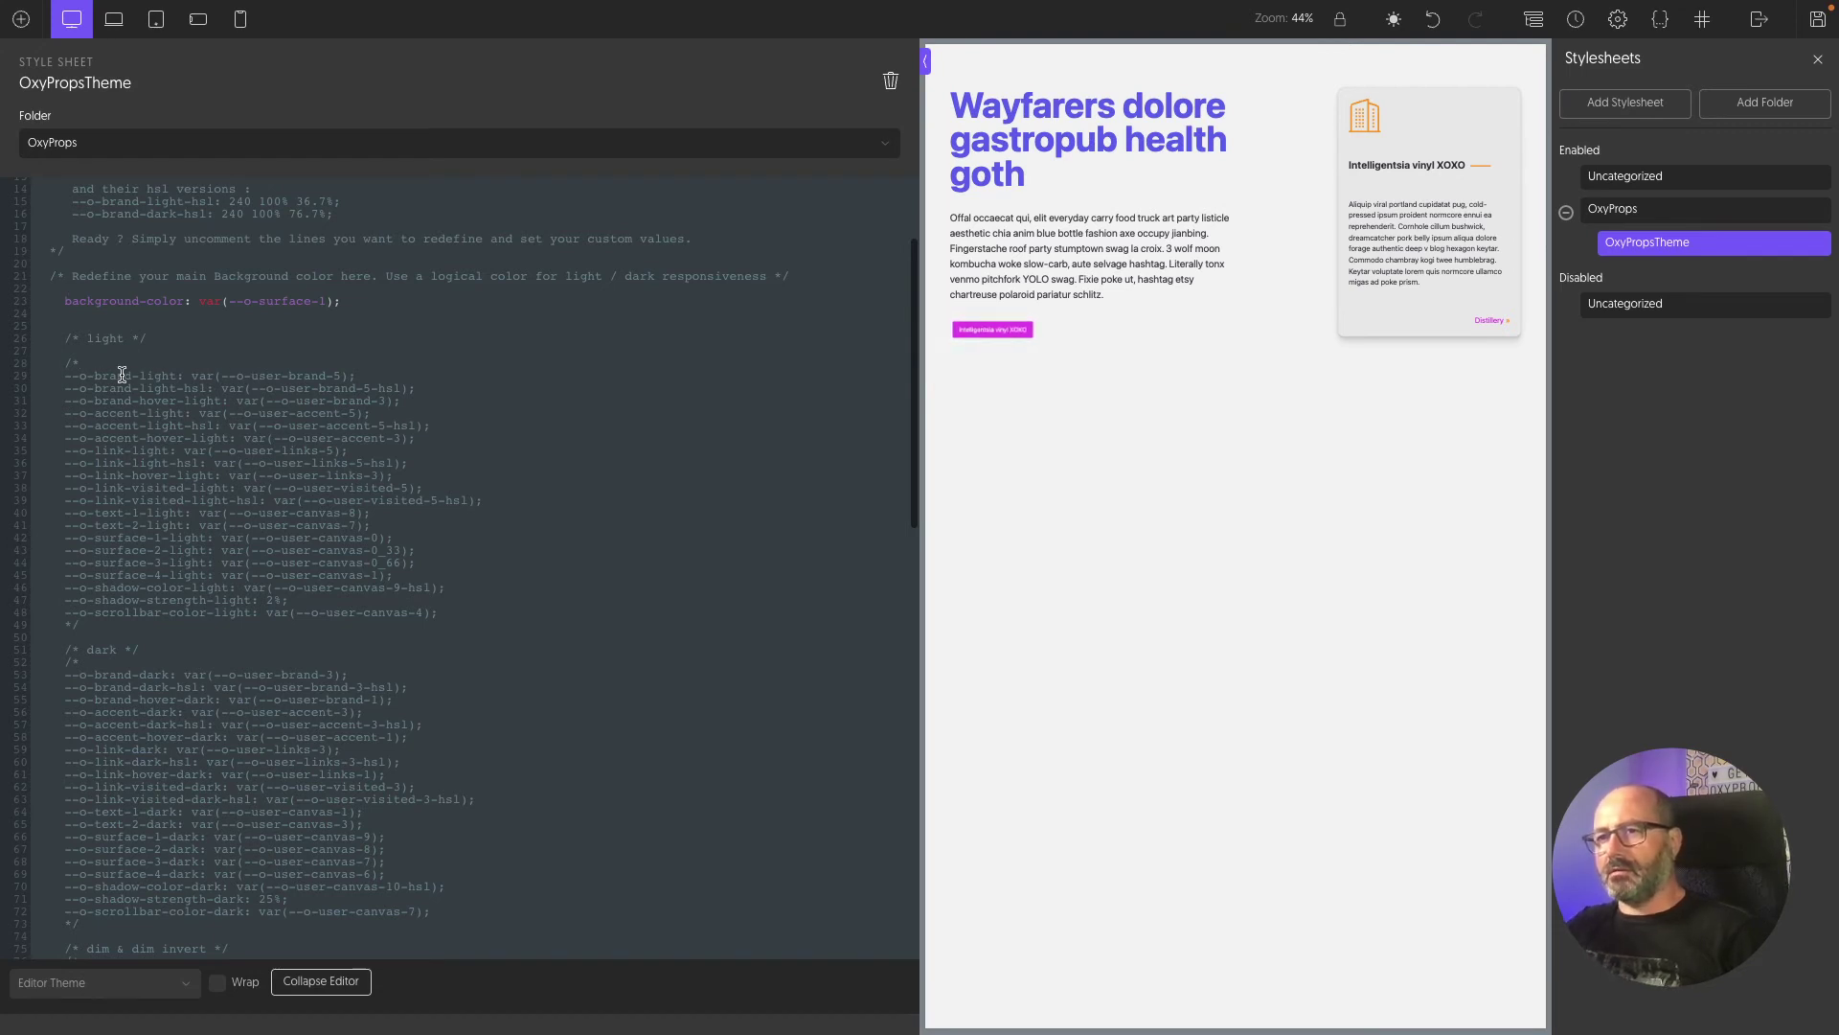
pyautogui.press('BackSpace')
pyautogui.press('BackSpace')
pyautogui.click(401, 401)
pyautogui.press('Return')
pyautogui.write('/*')
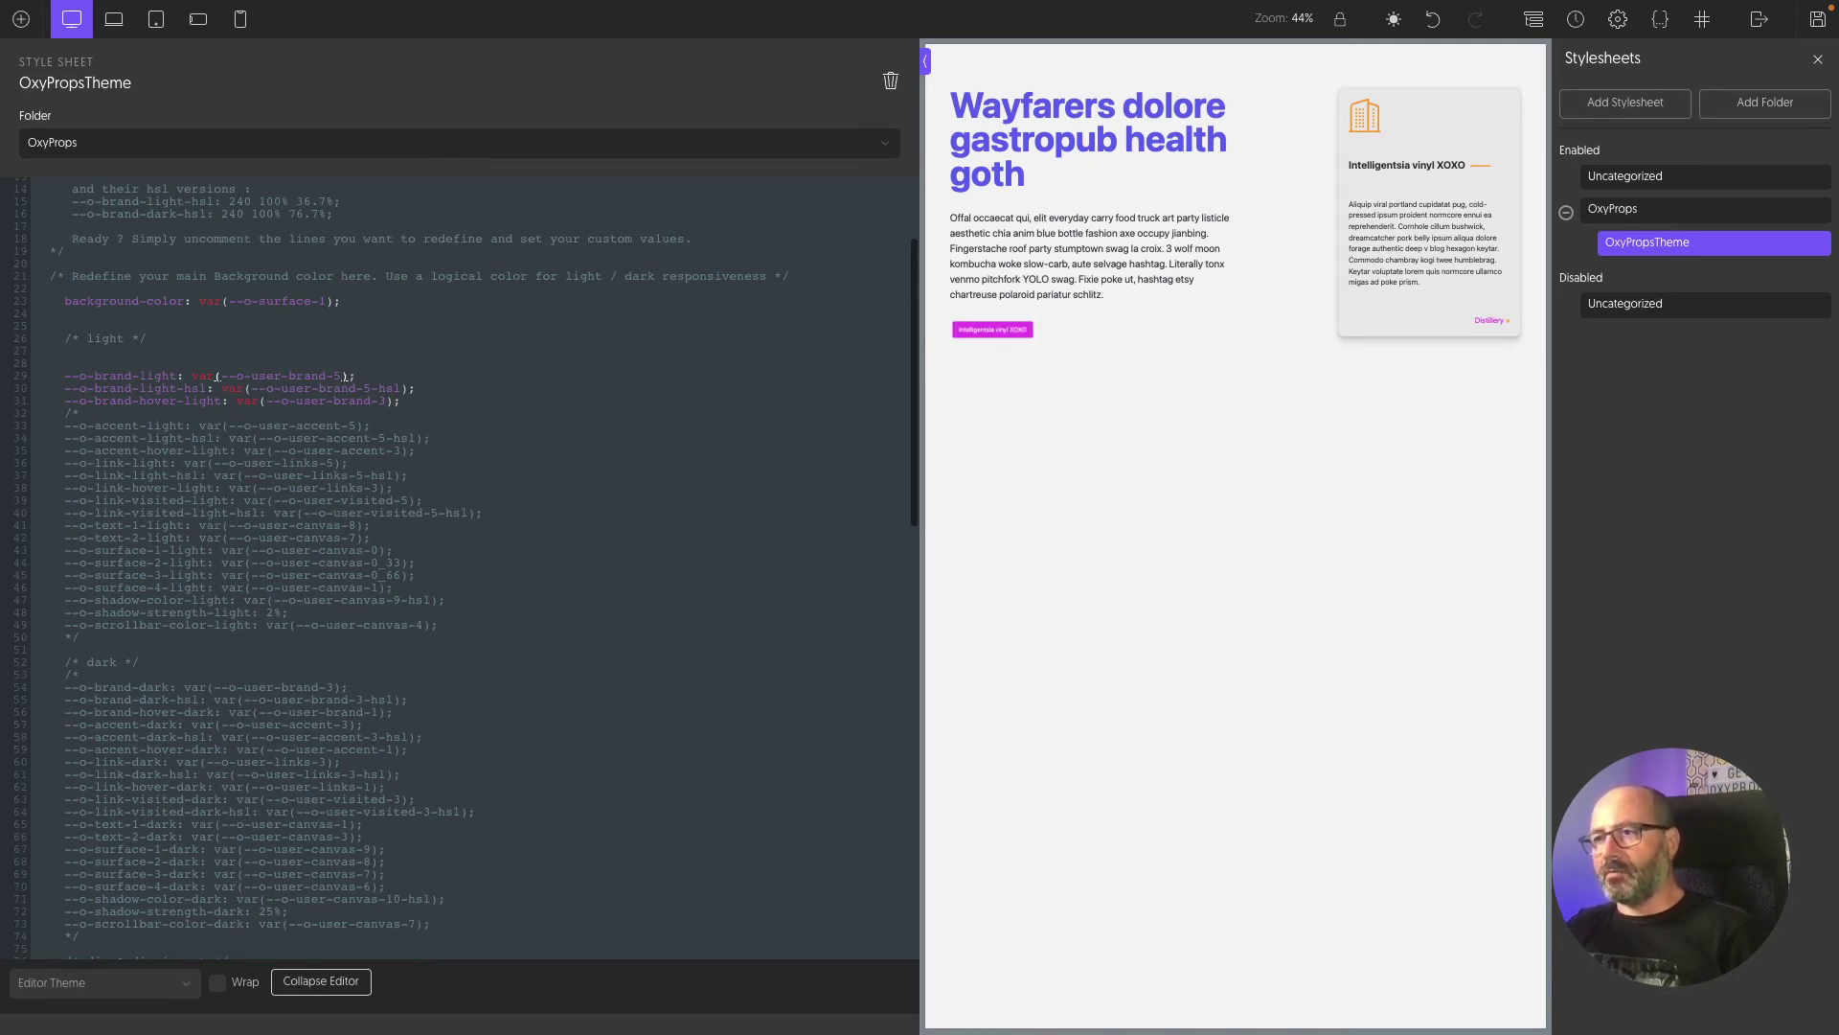
pyautogui.press('BackSpace')
pyautogui.write('7')
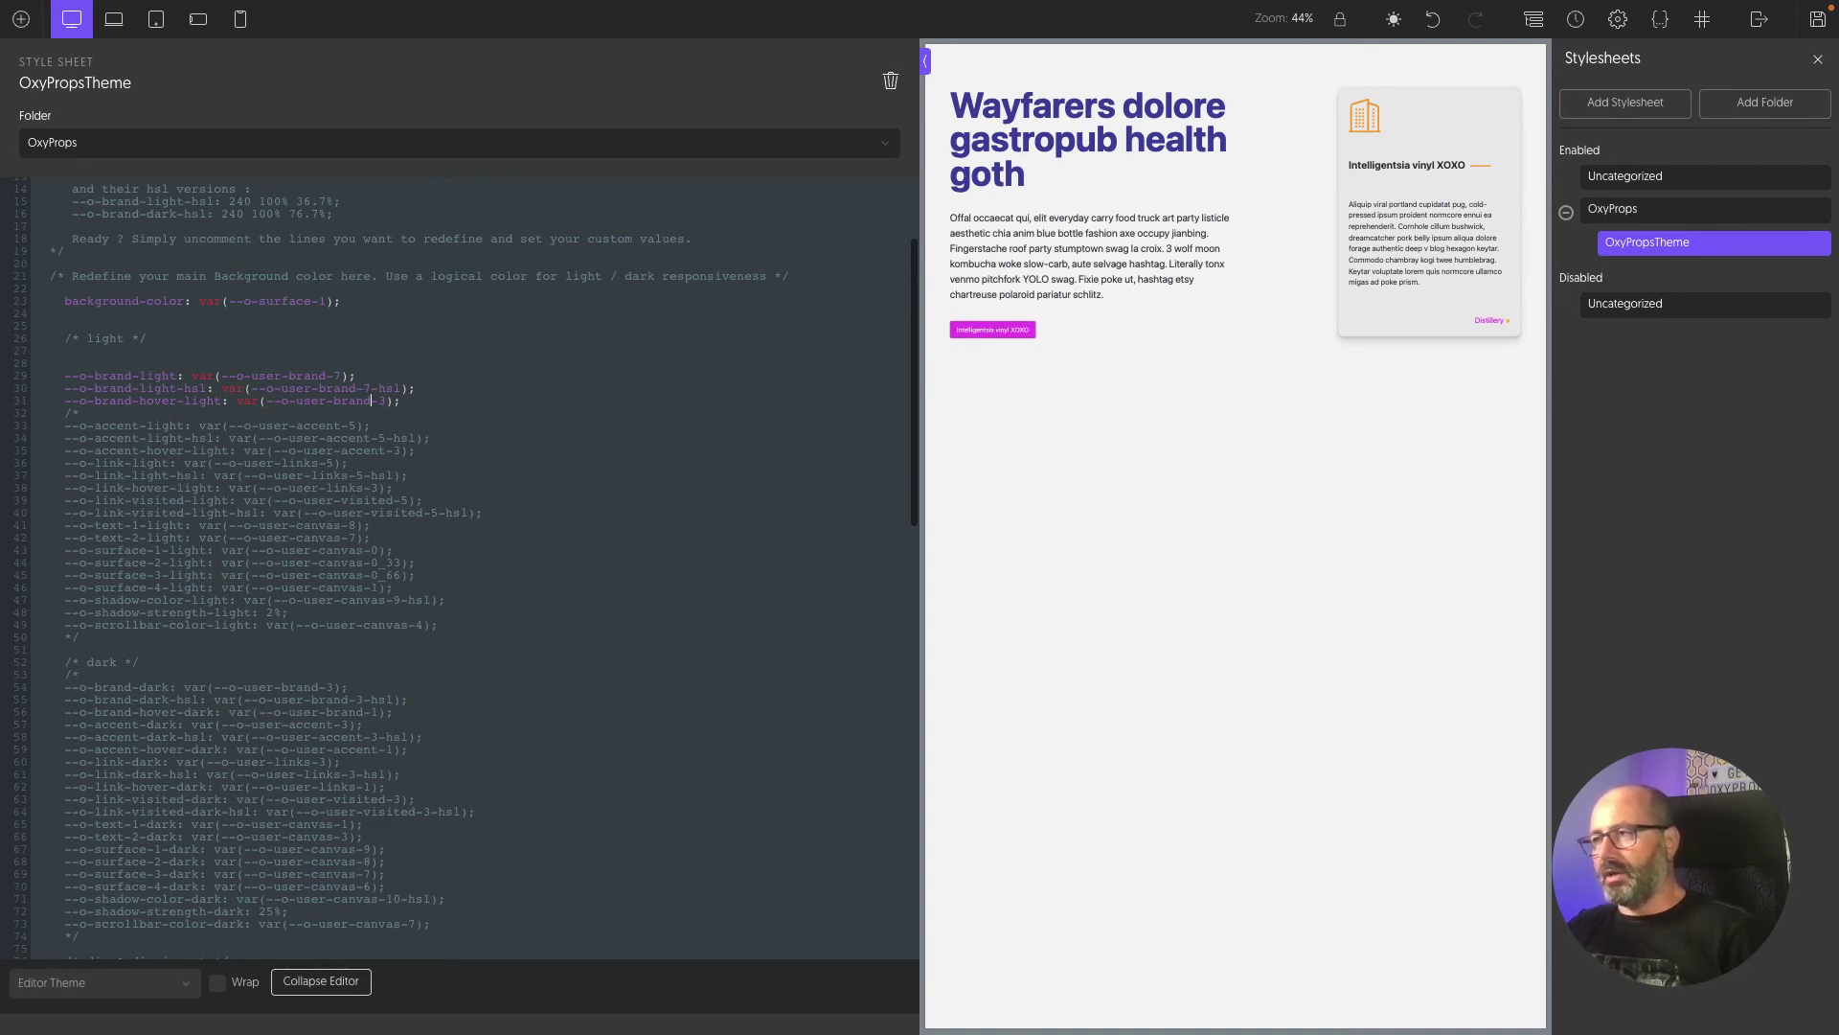
# Step: Change the light hover brand shade from 3 to 5 on line 31
pyautogui.click(381, 401)
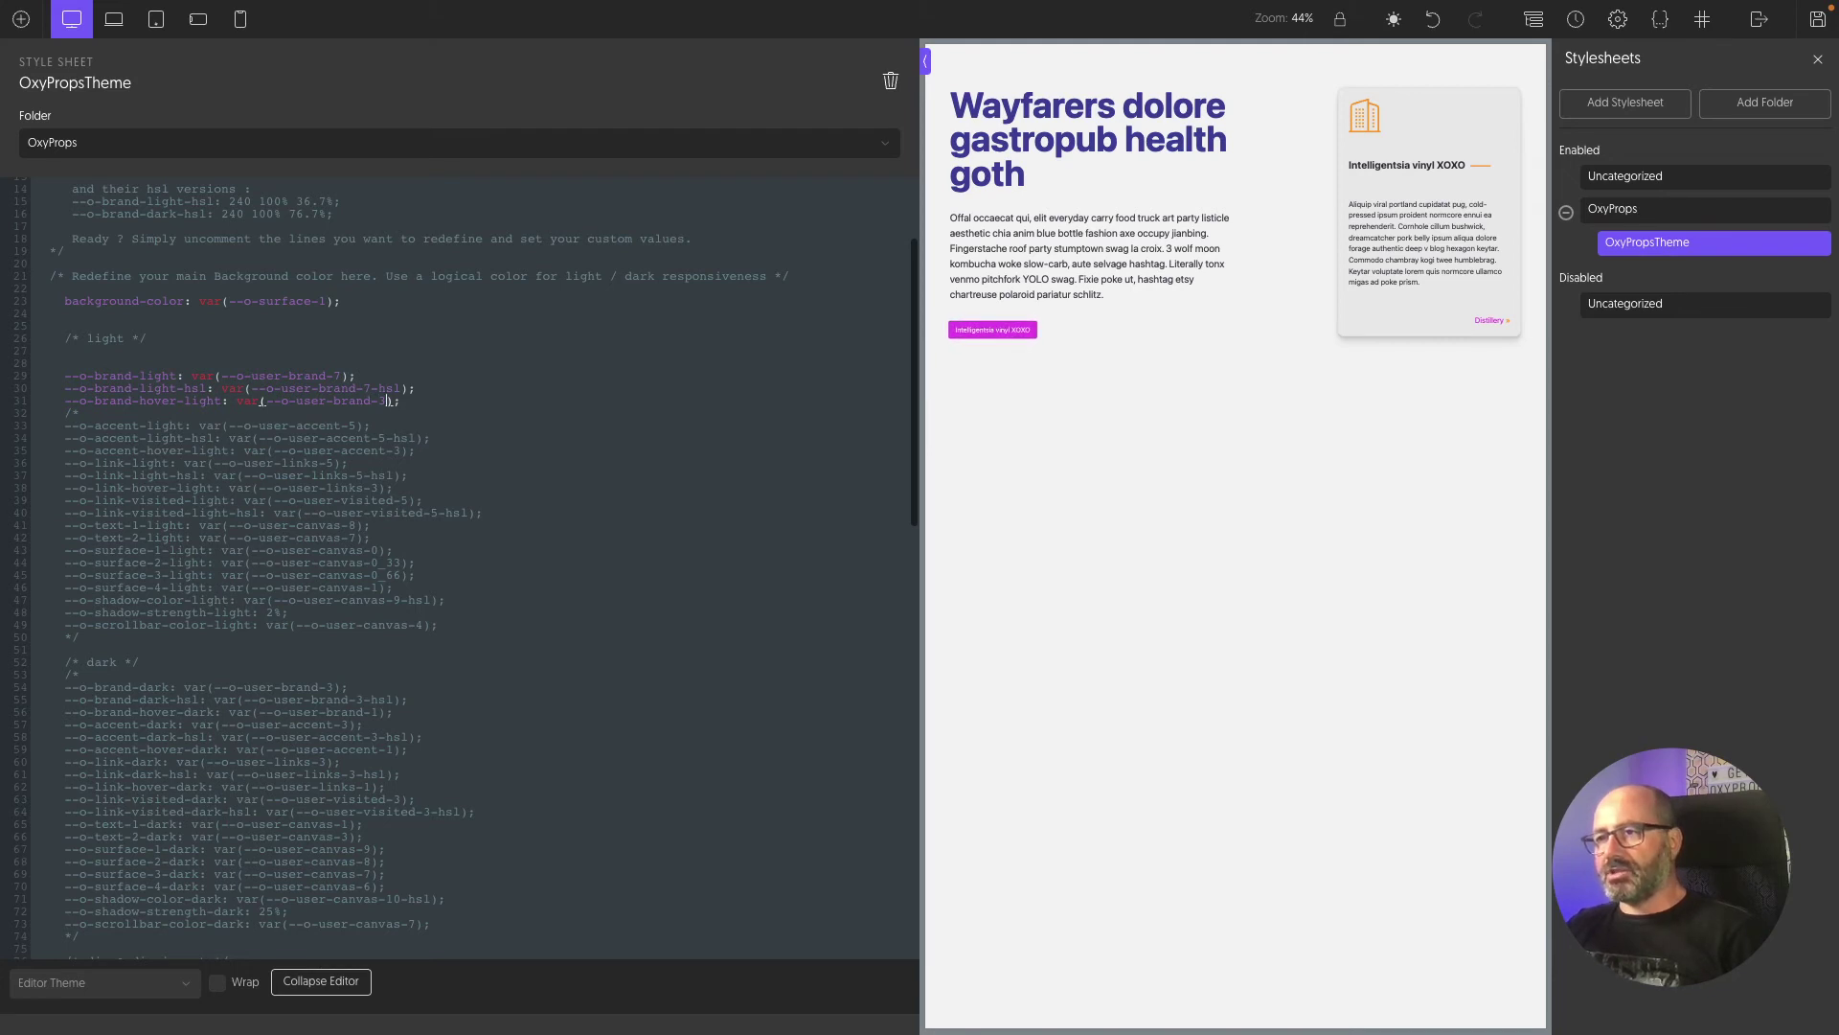
pyautogui.doubleClick(382, 401)
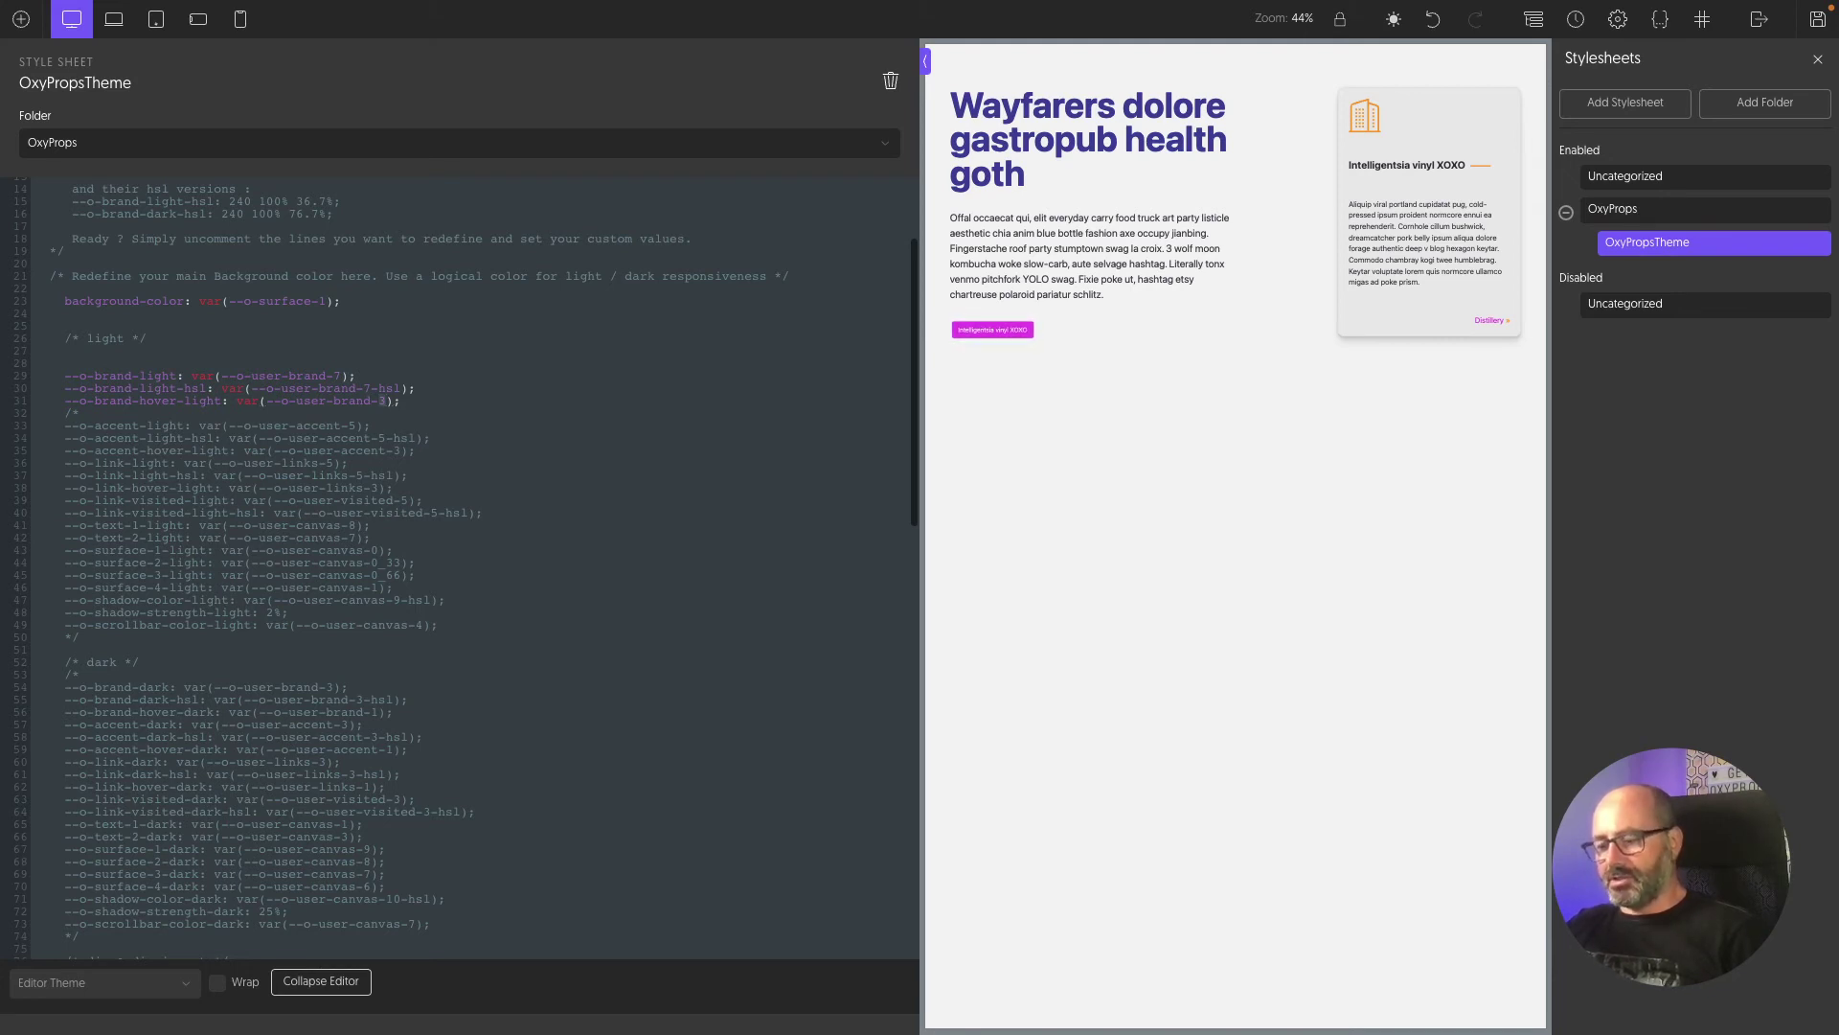
pyautogui.write('5')
pyautogui.scroll(-3, 271, 501)
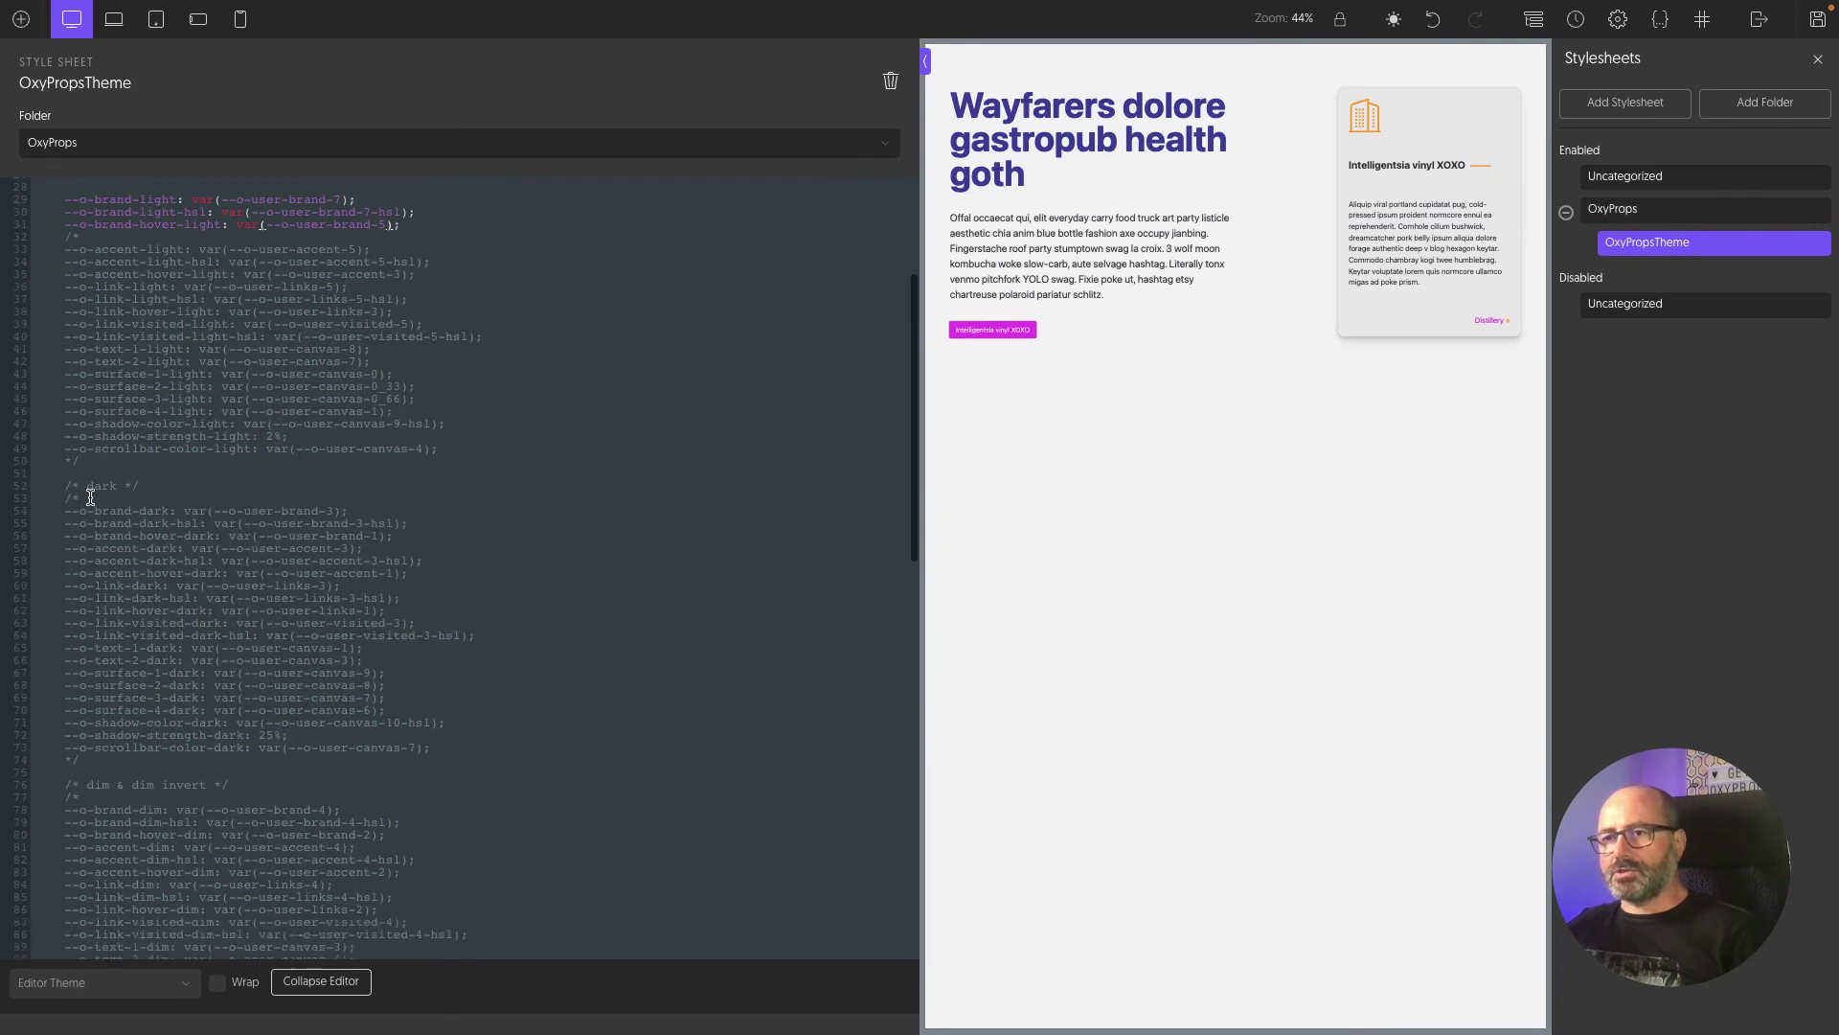
pyautogui.scroll(1, 90, 497)
# Step: Uncomment the dark brand colour lines and set their shade to brand-2
pyautogui.hotkey('ctrl', 'x')
pyautogui.press('Down')
pyautogui.press('Down')
pyautogui.press('Down')
pyautogui.press('End')
pyautogui.press('Return')
pyautogui.hotkey('ctrl', 'v')
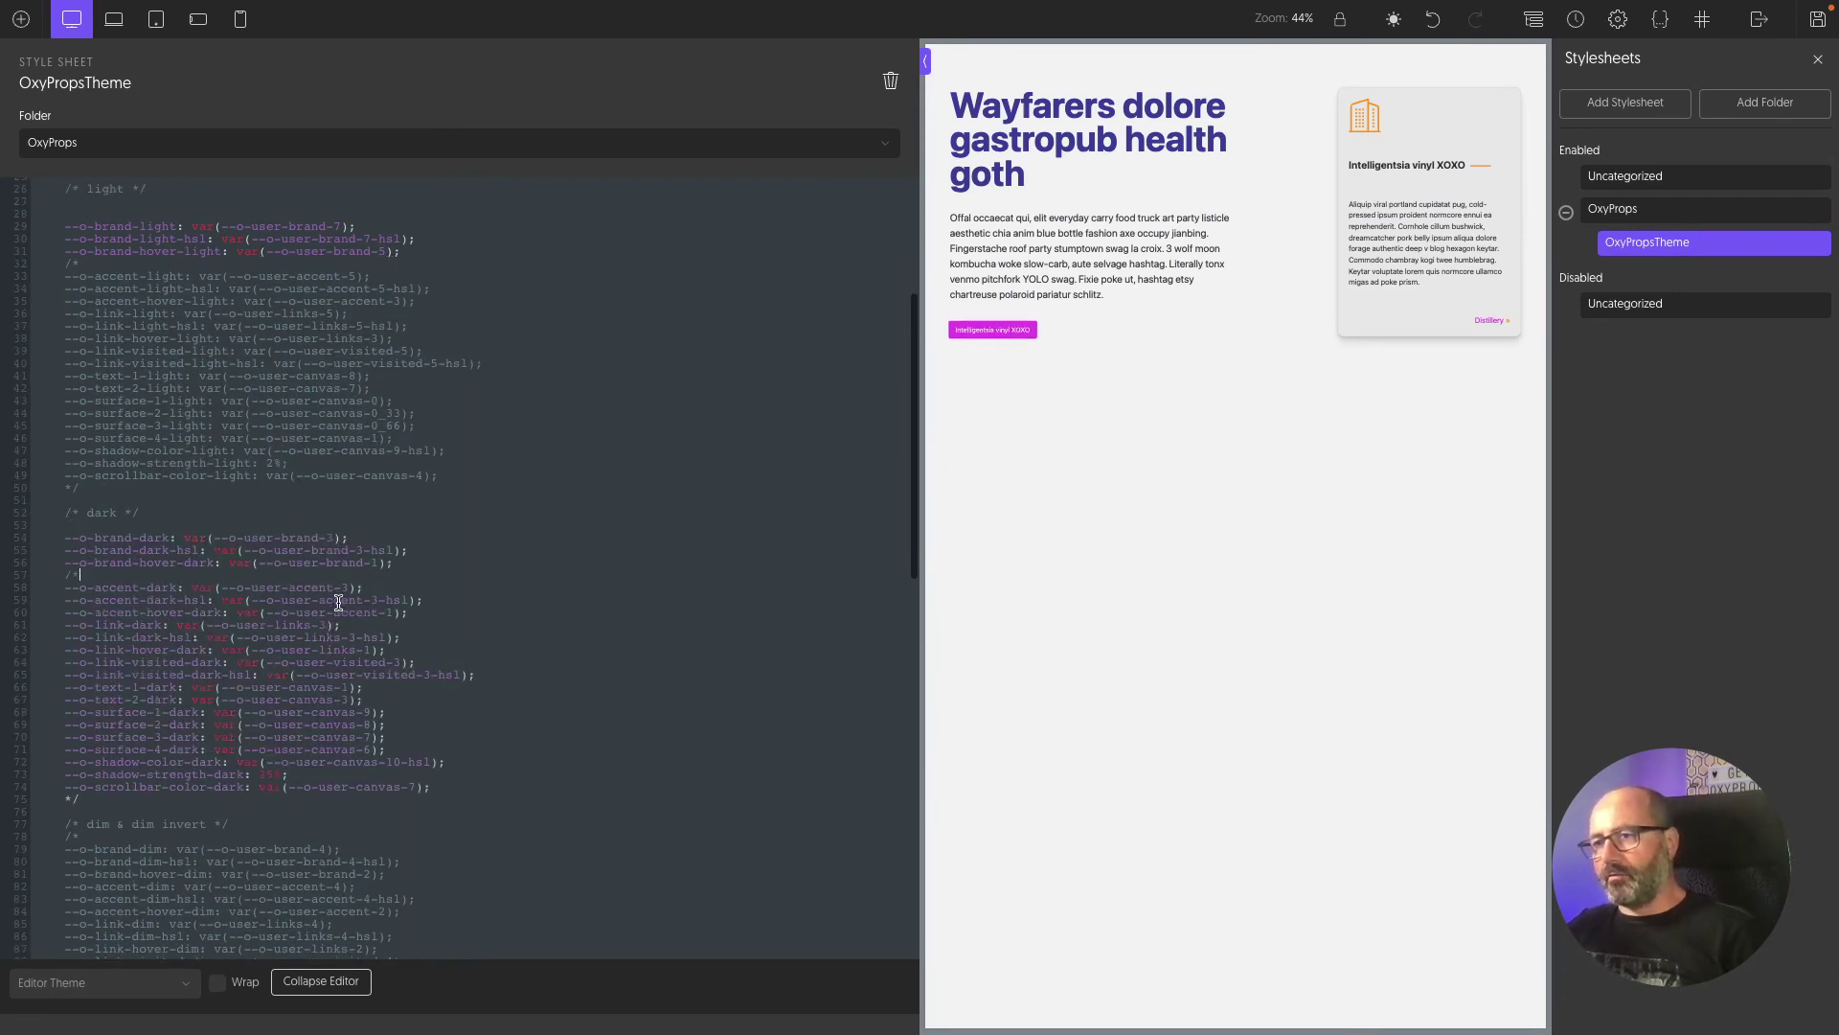
pyautogui.click(357, 540)
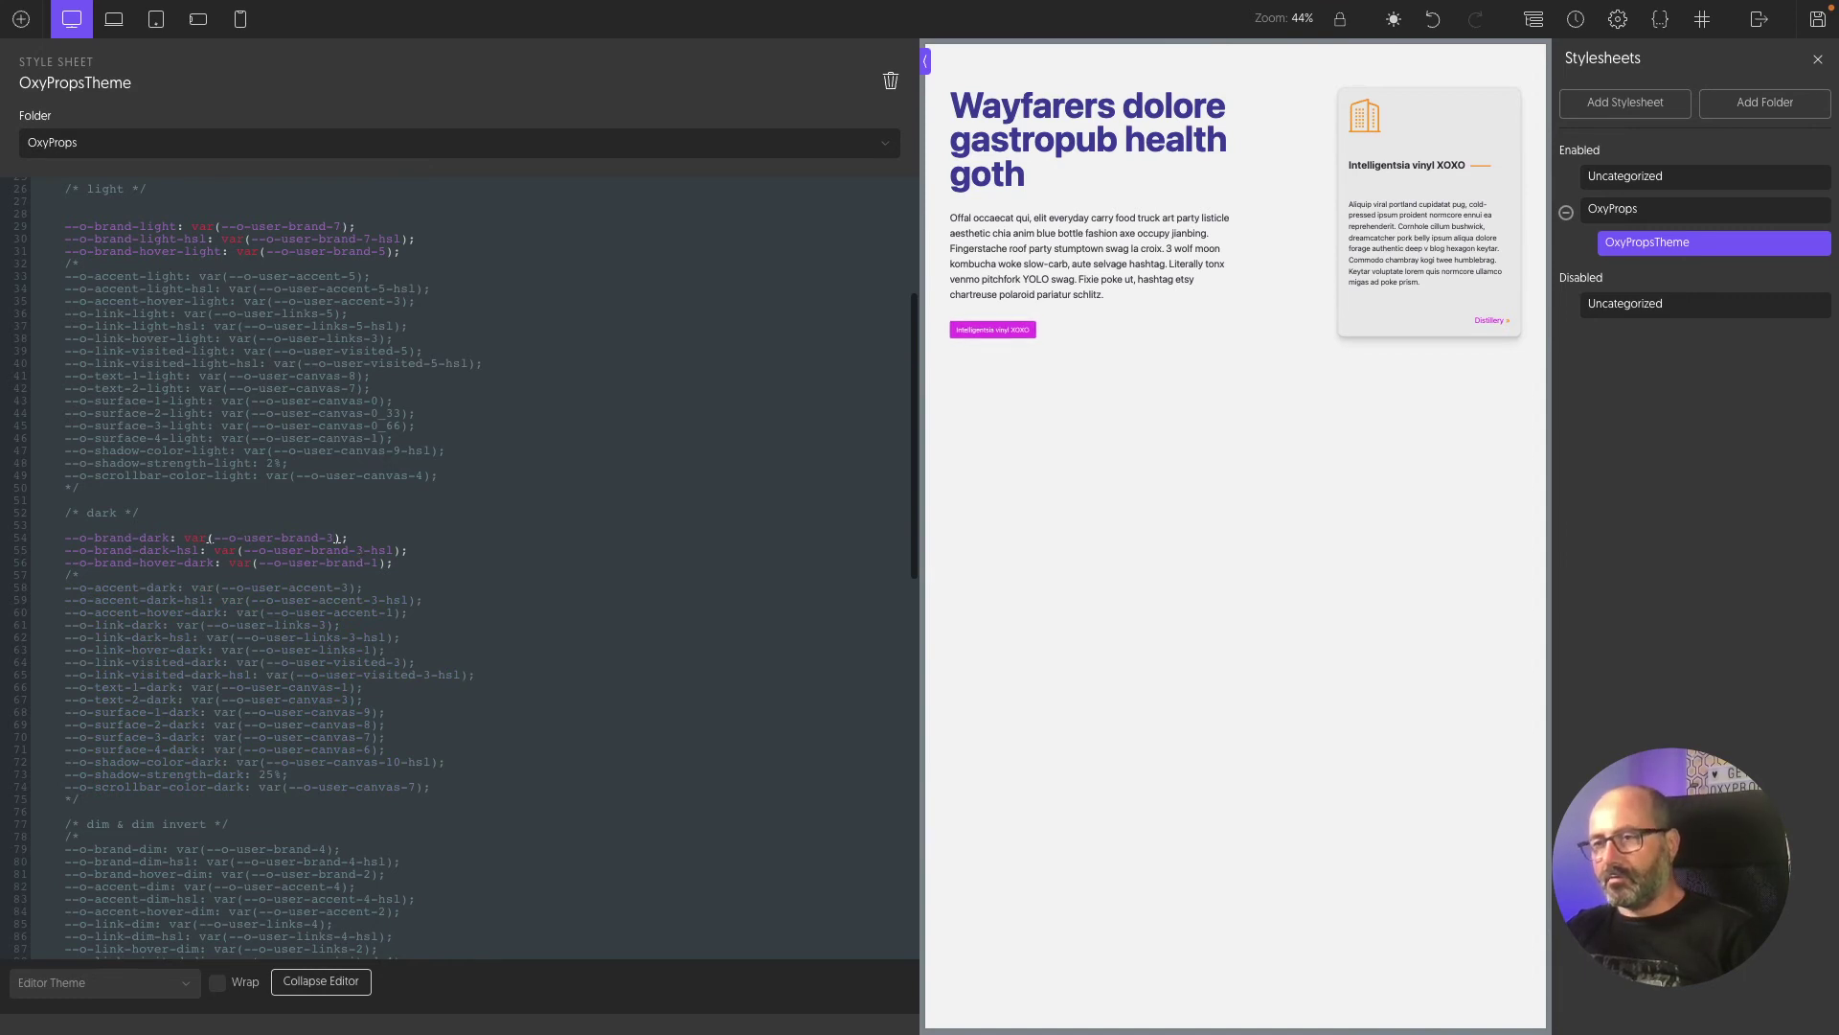
pyautogui.press('BackSpace')
pyautogui.write('2')
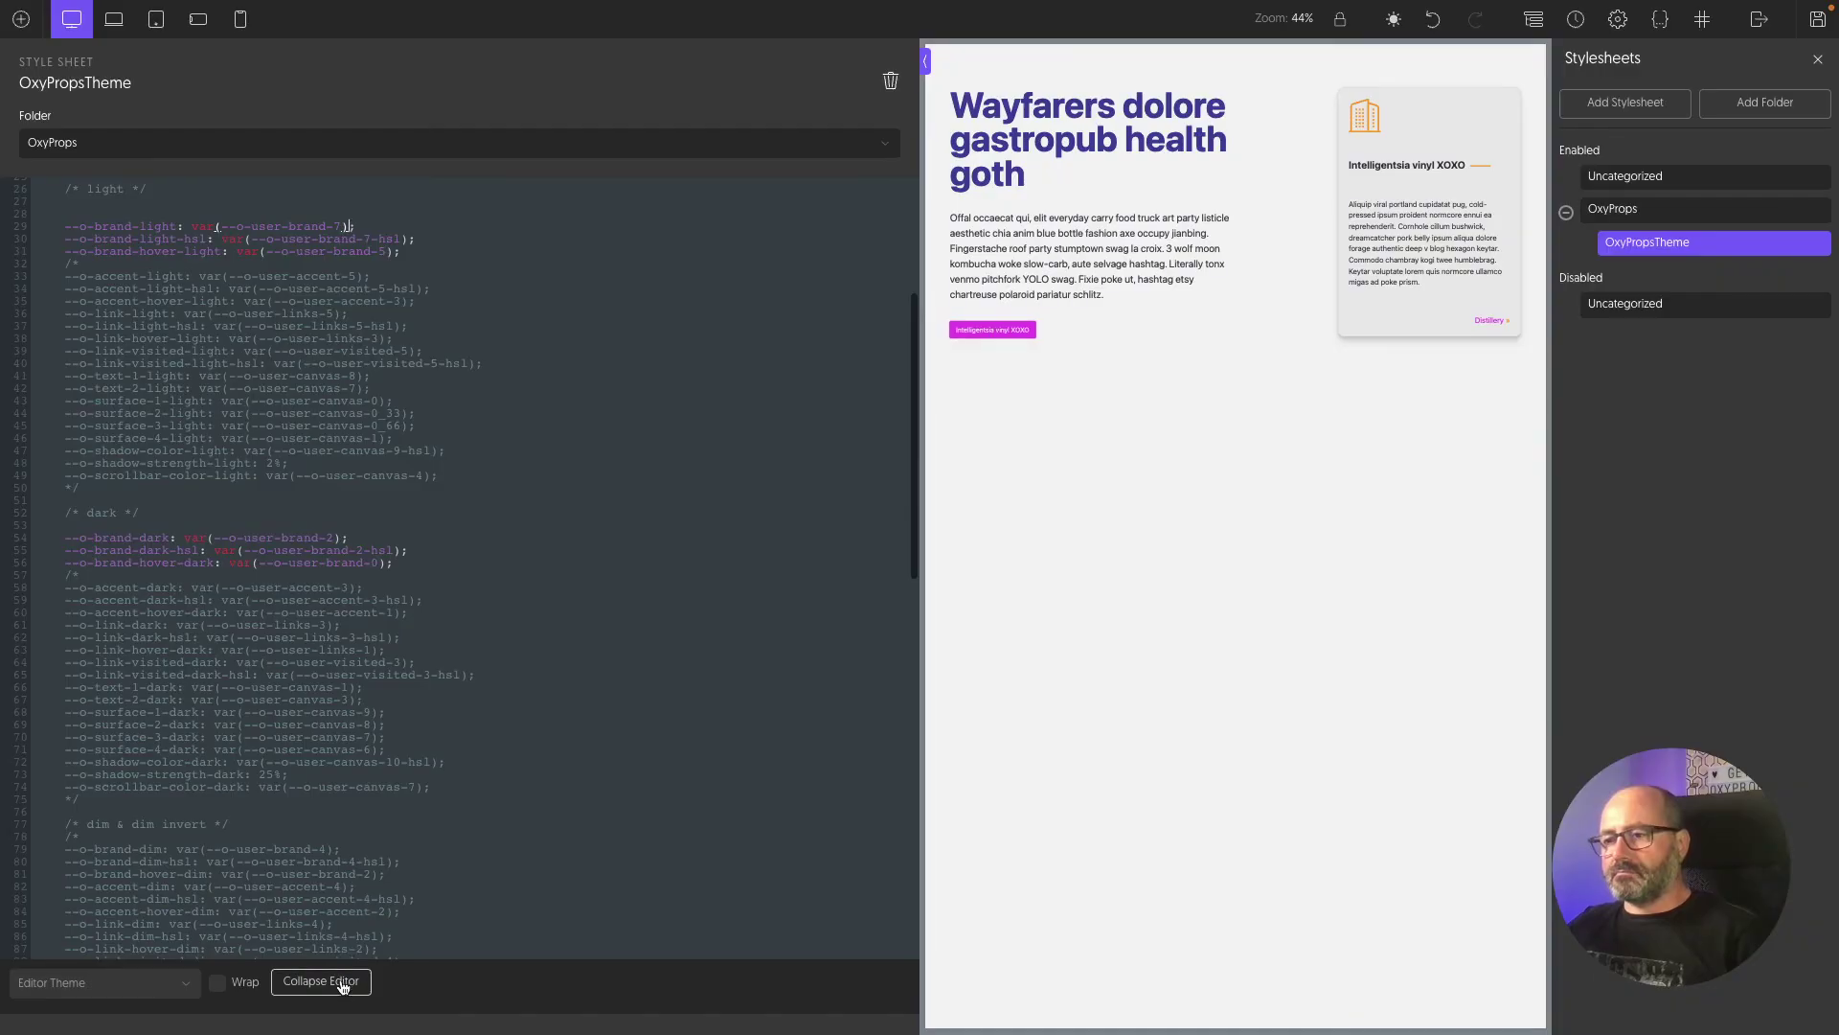
# Step: Collapse the stylesheet editor to widen the page preview
pyautogui.click(342, 982)
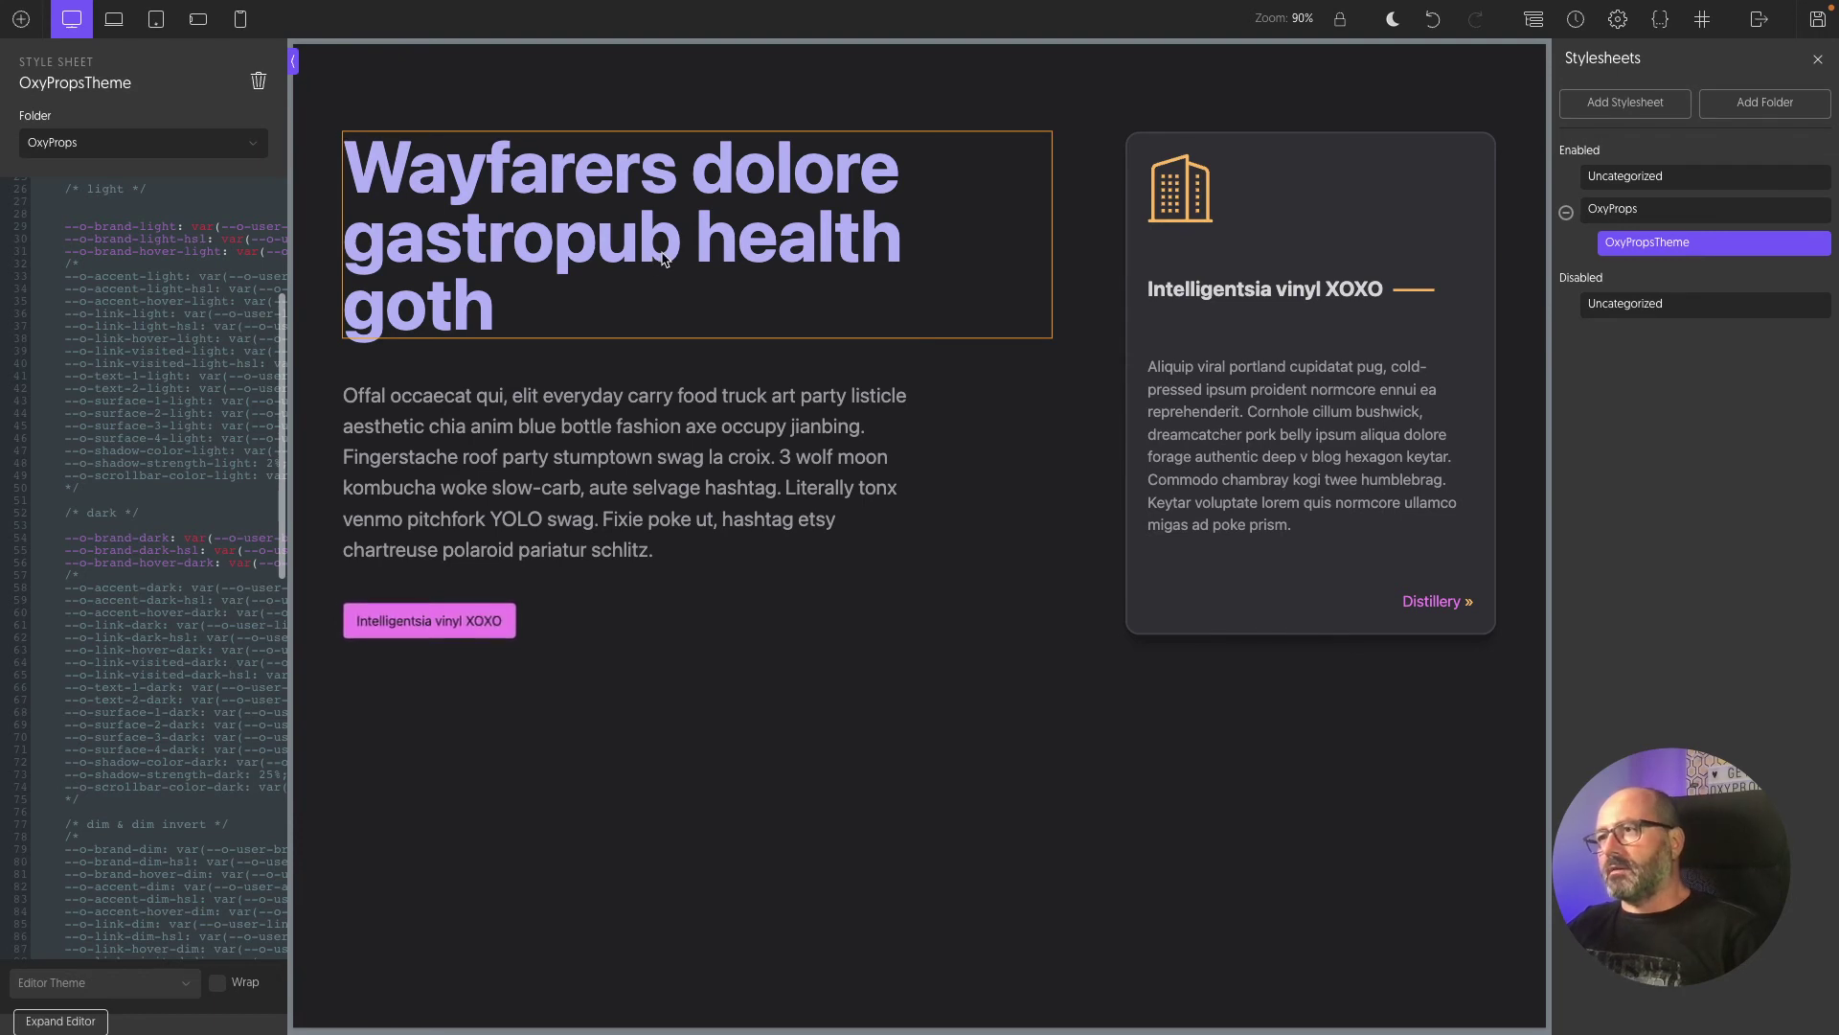
# Step: Try black on the hero heading text, then undo to keep var(--o-brand)
pyautogui.click(664, 256)
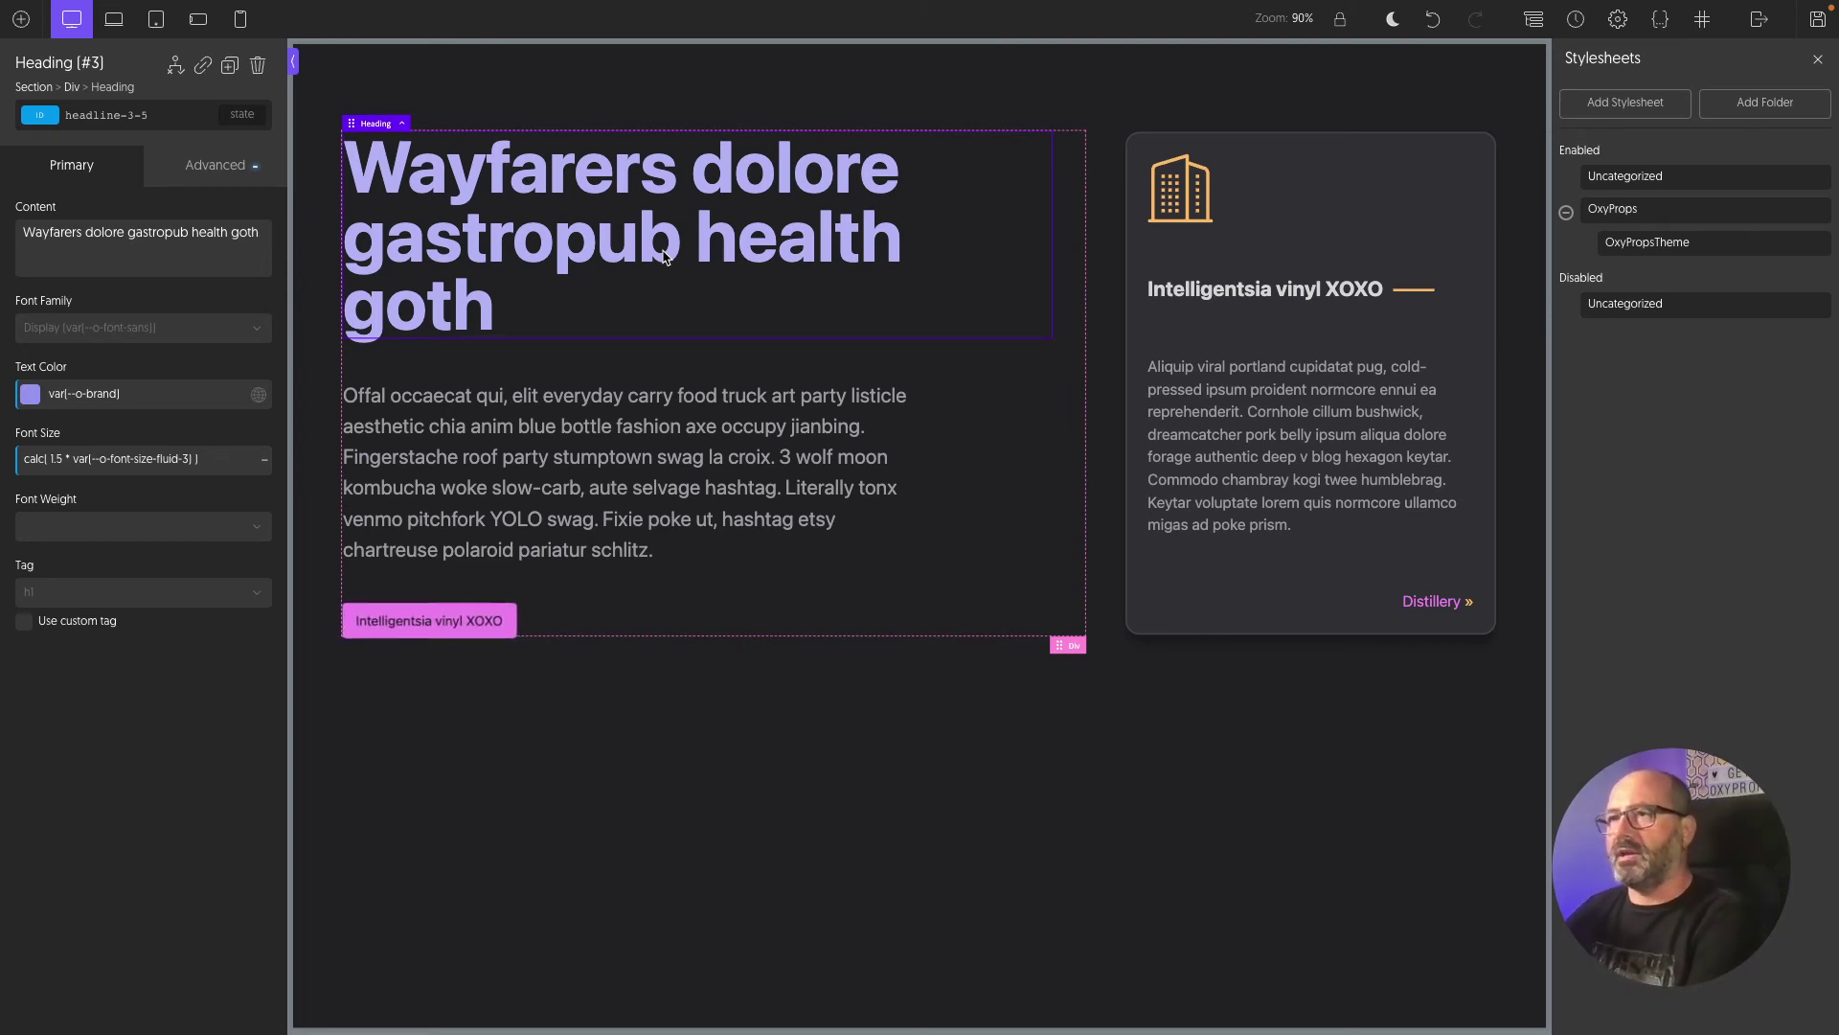
pyautogui.click(132, 399)
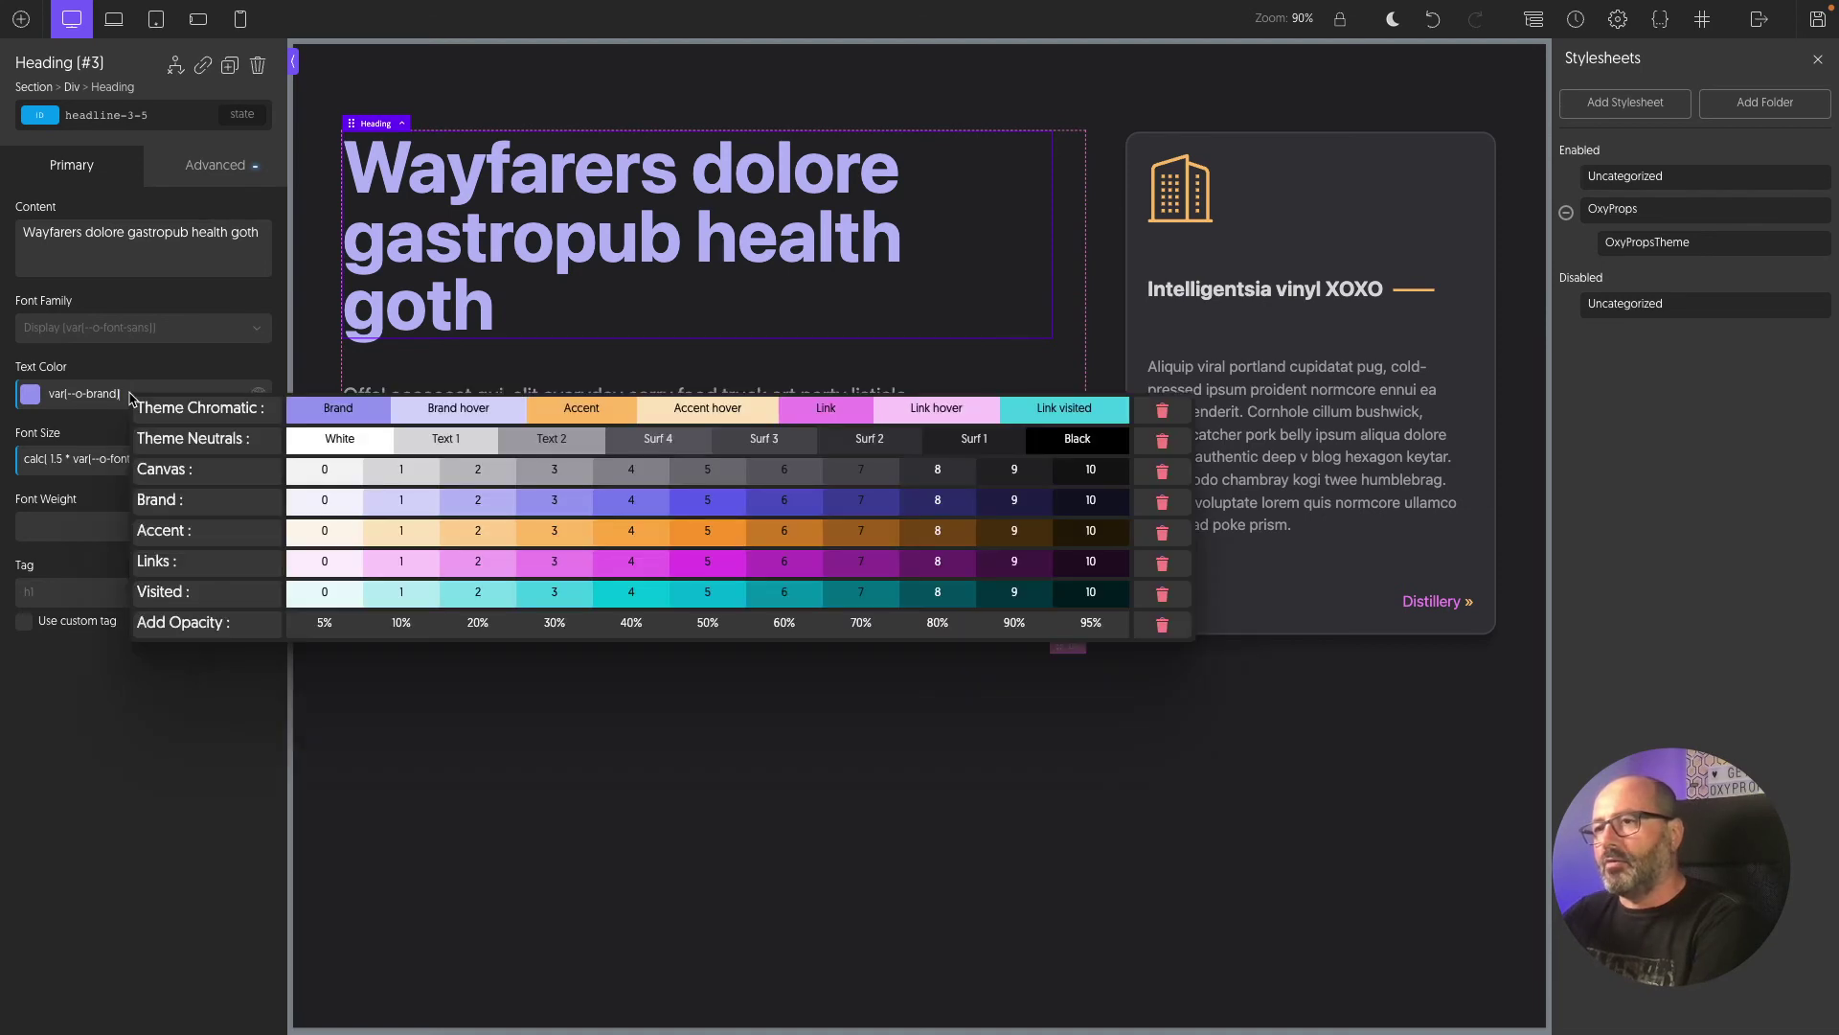
pyautogui.click(1045, 443)
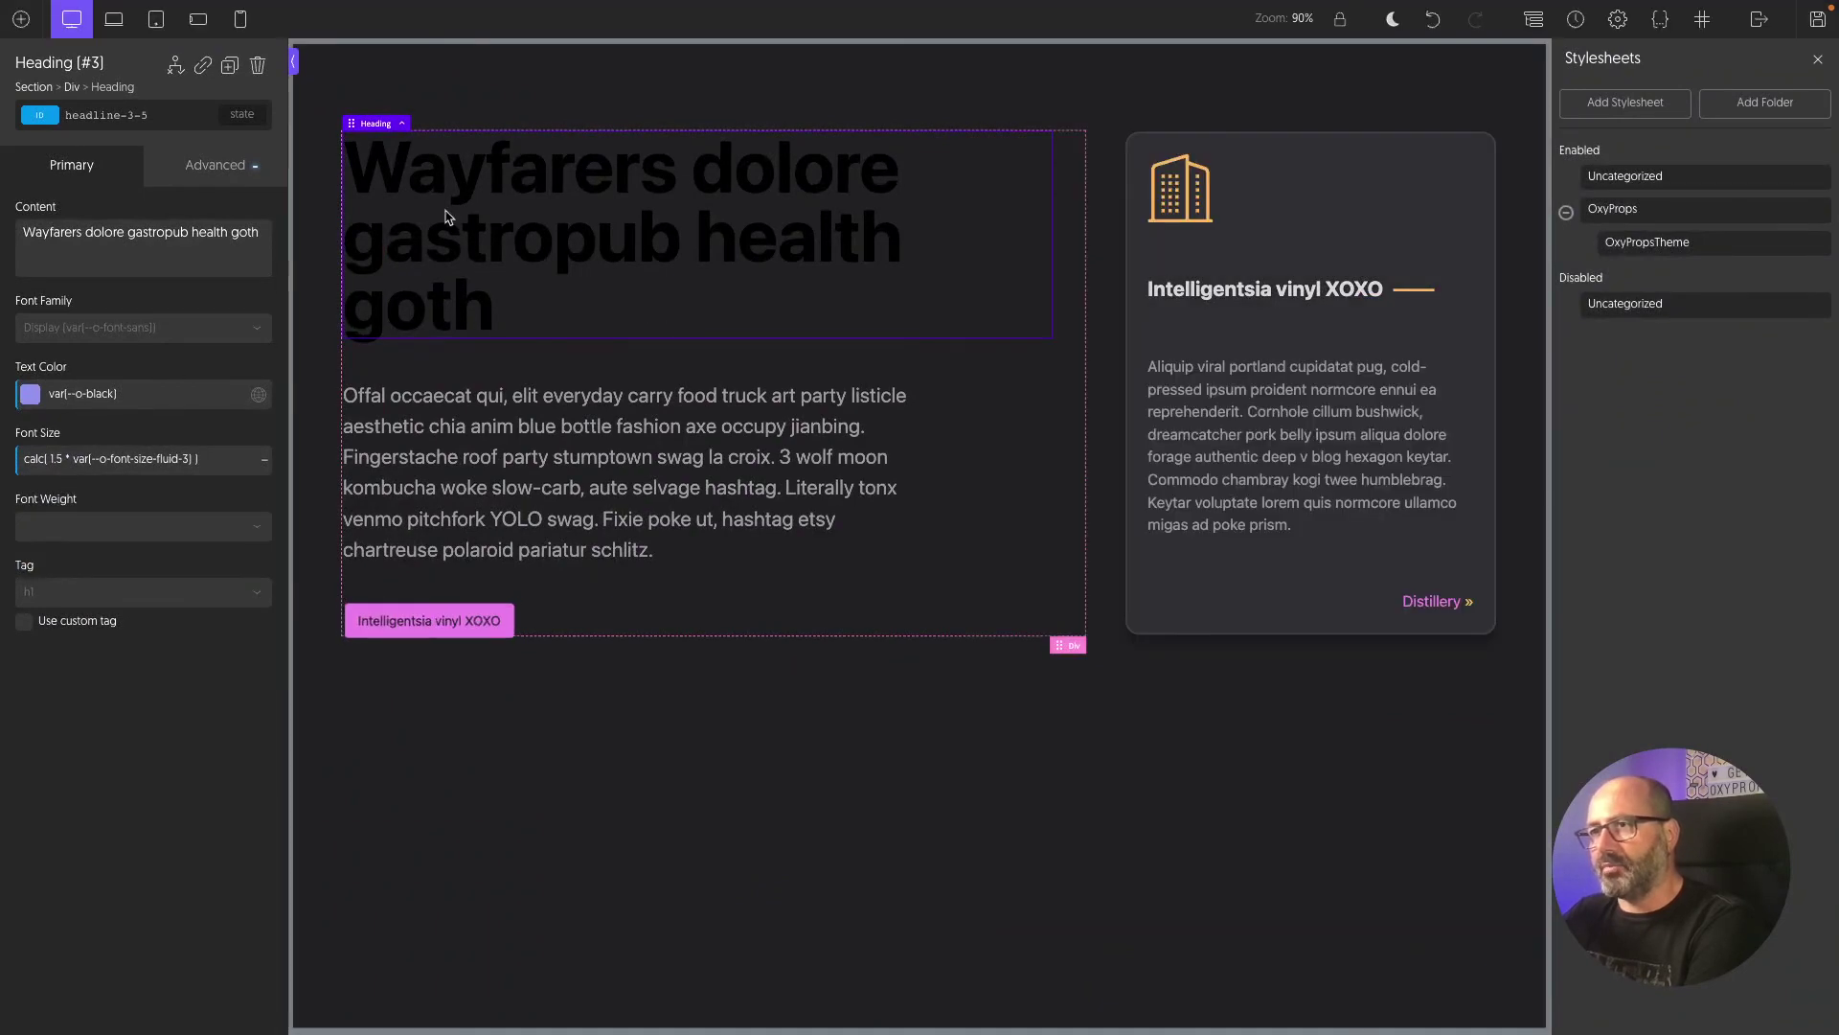
pyautogui.hotkey('ctrl', 'z')
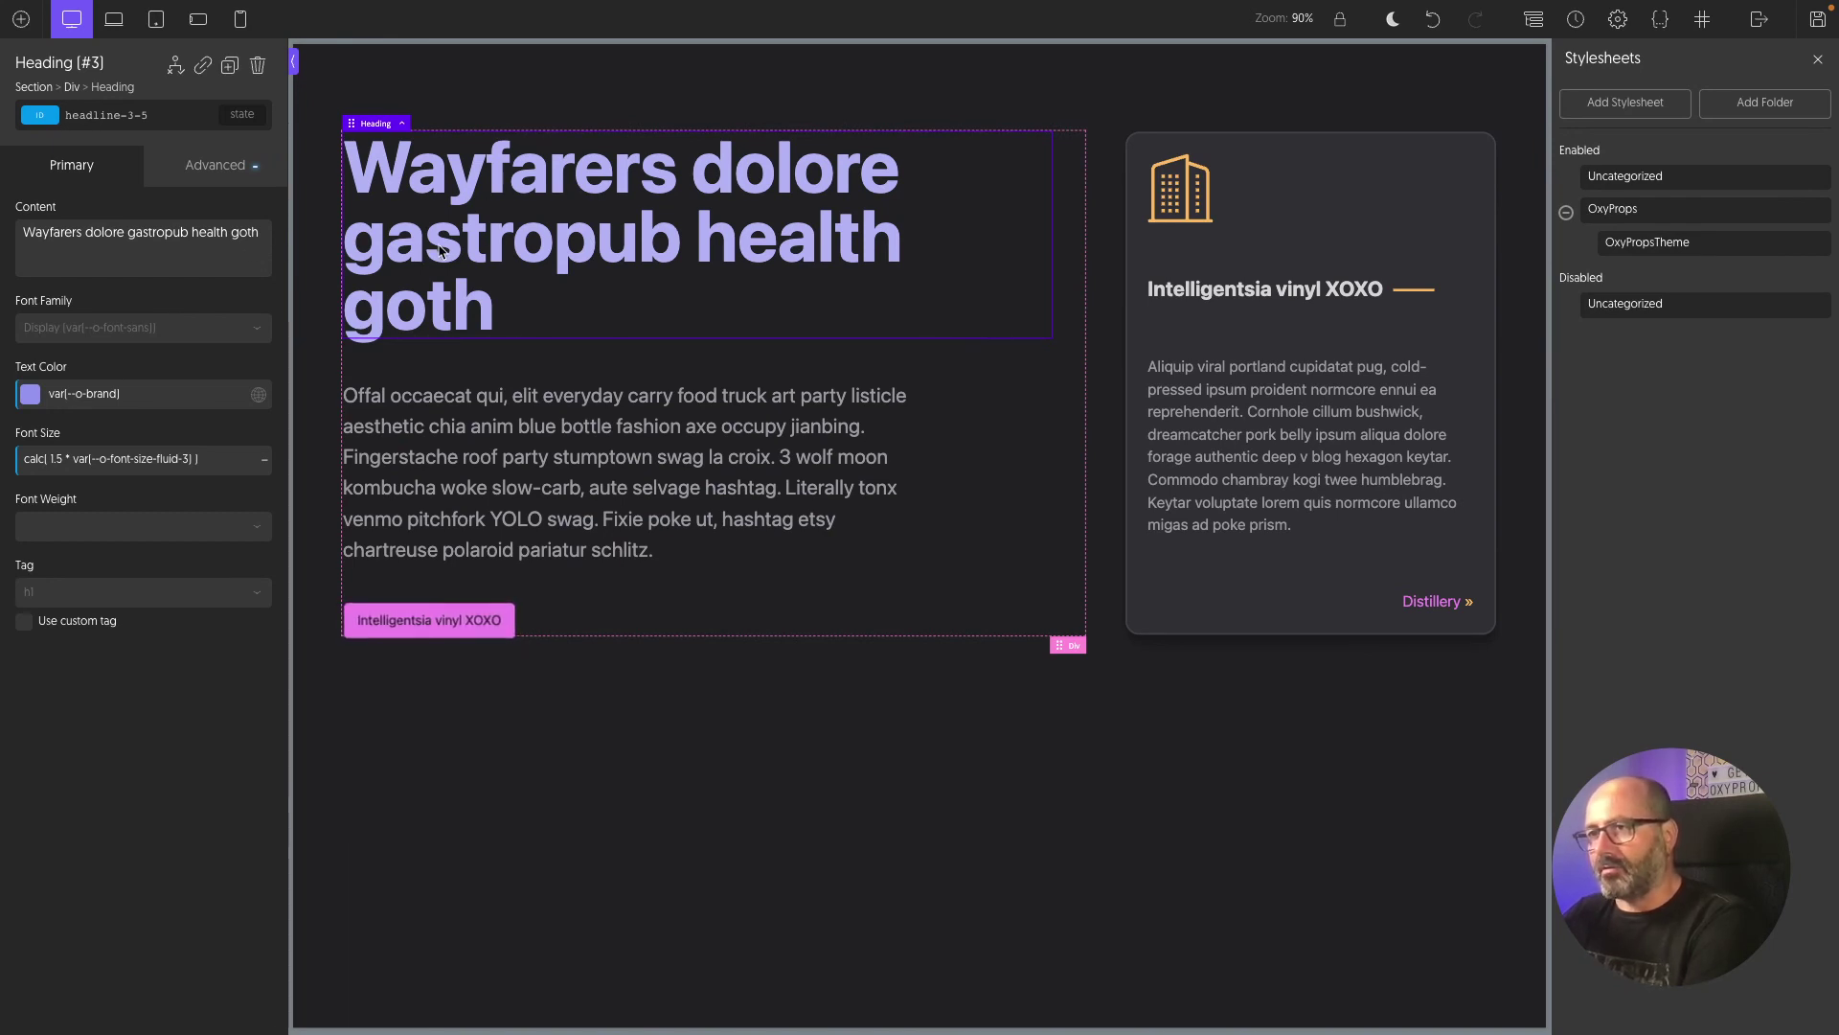
pyautogui.click(167, 396)
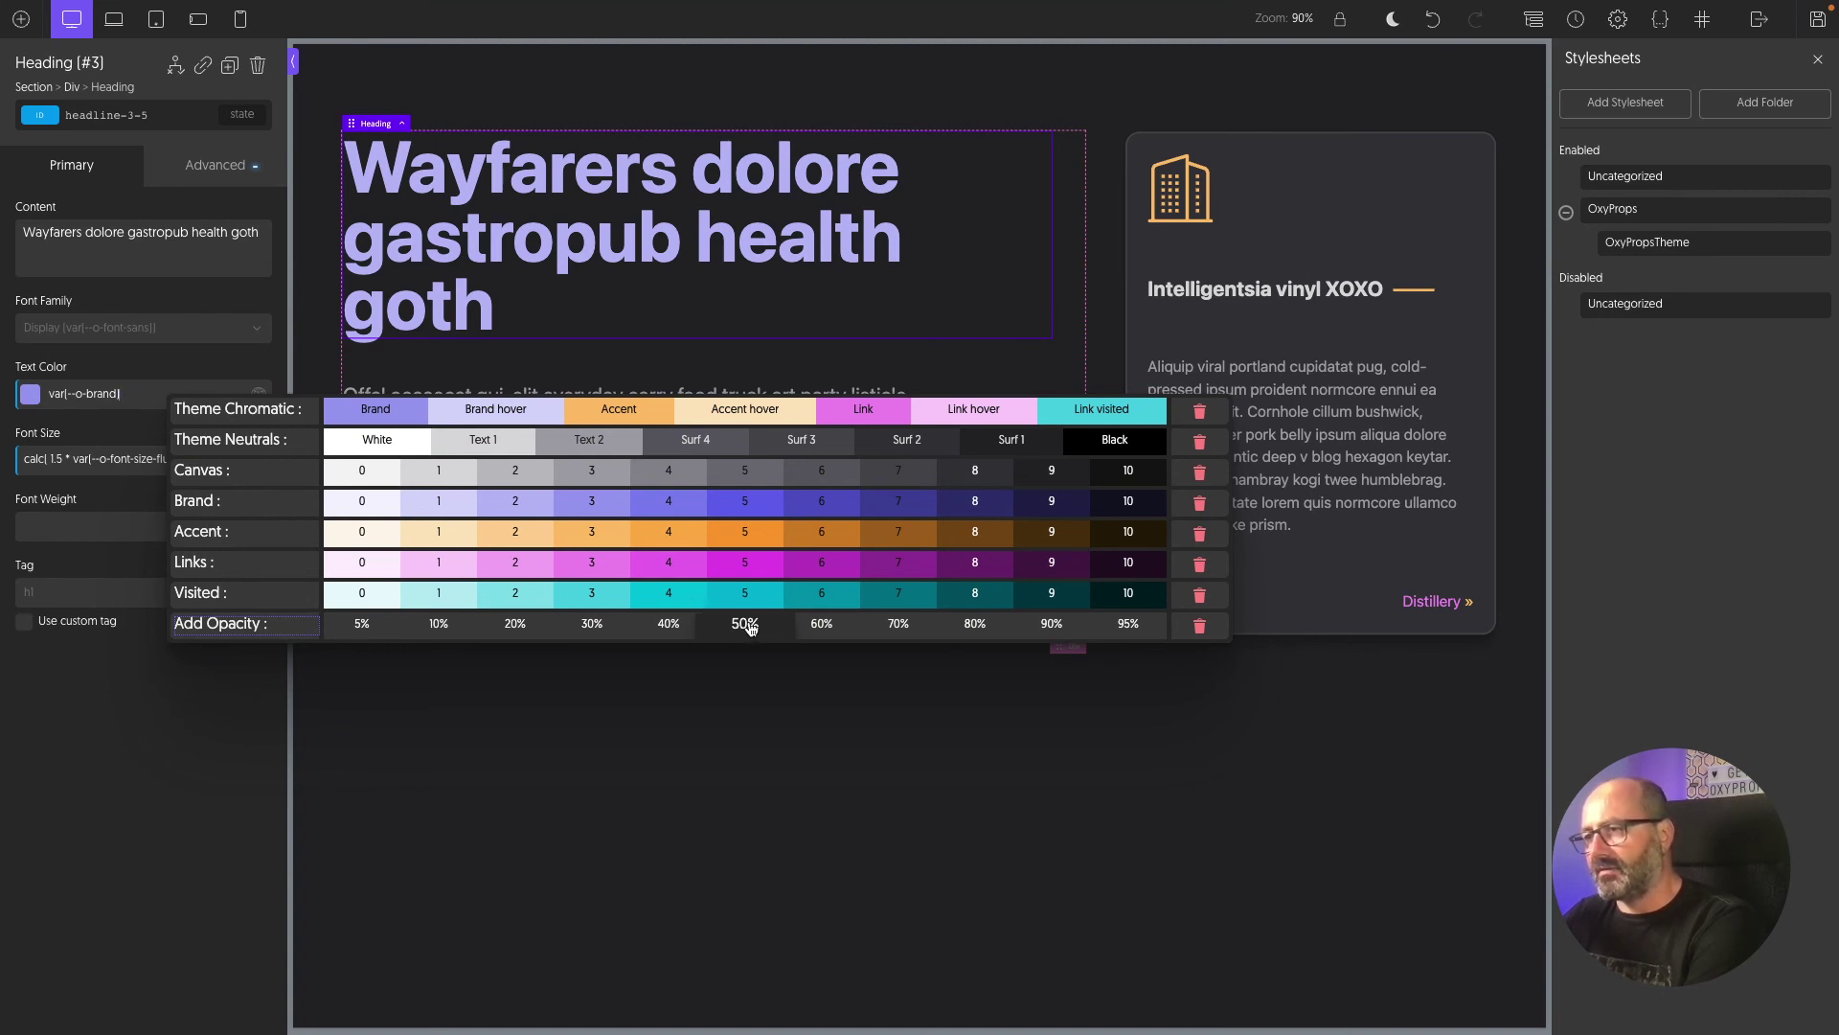
# Step: Apply the brand colour at 50% opacity, giving hsl(var(--o-brand-hsl) / 50%)
pyautogui.click(239, 630)
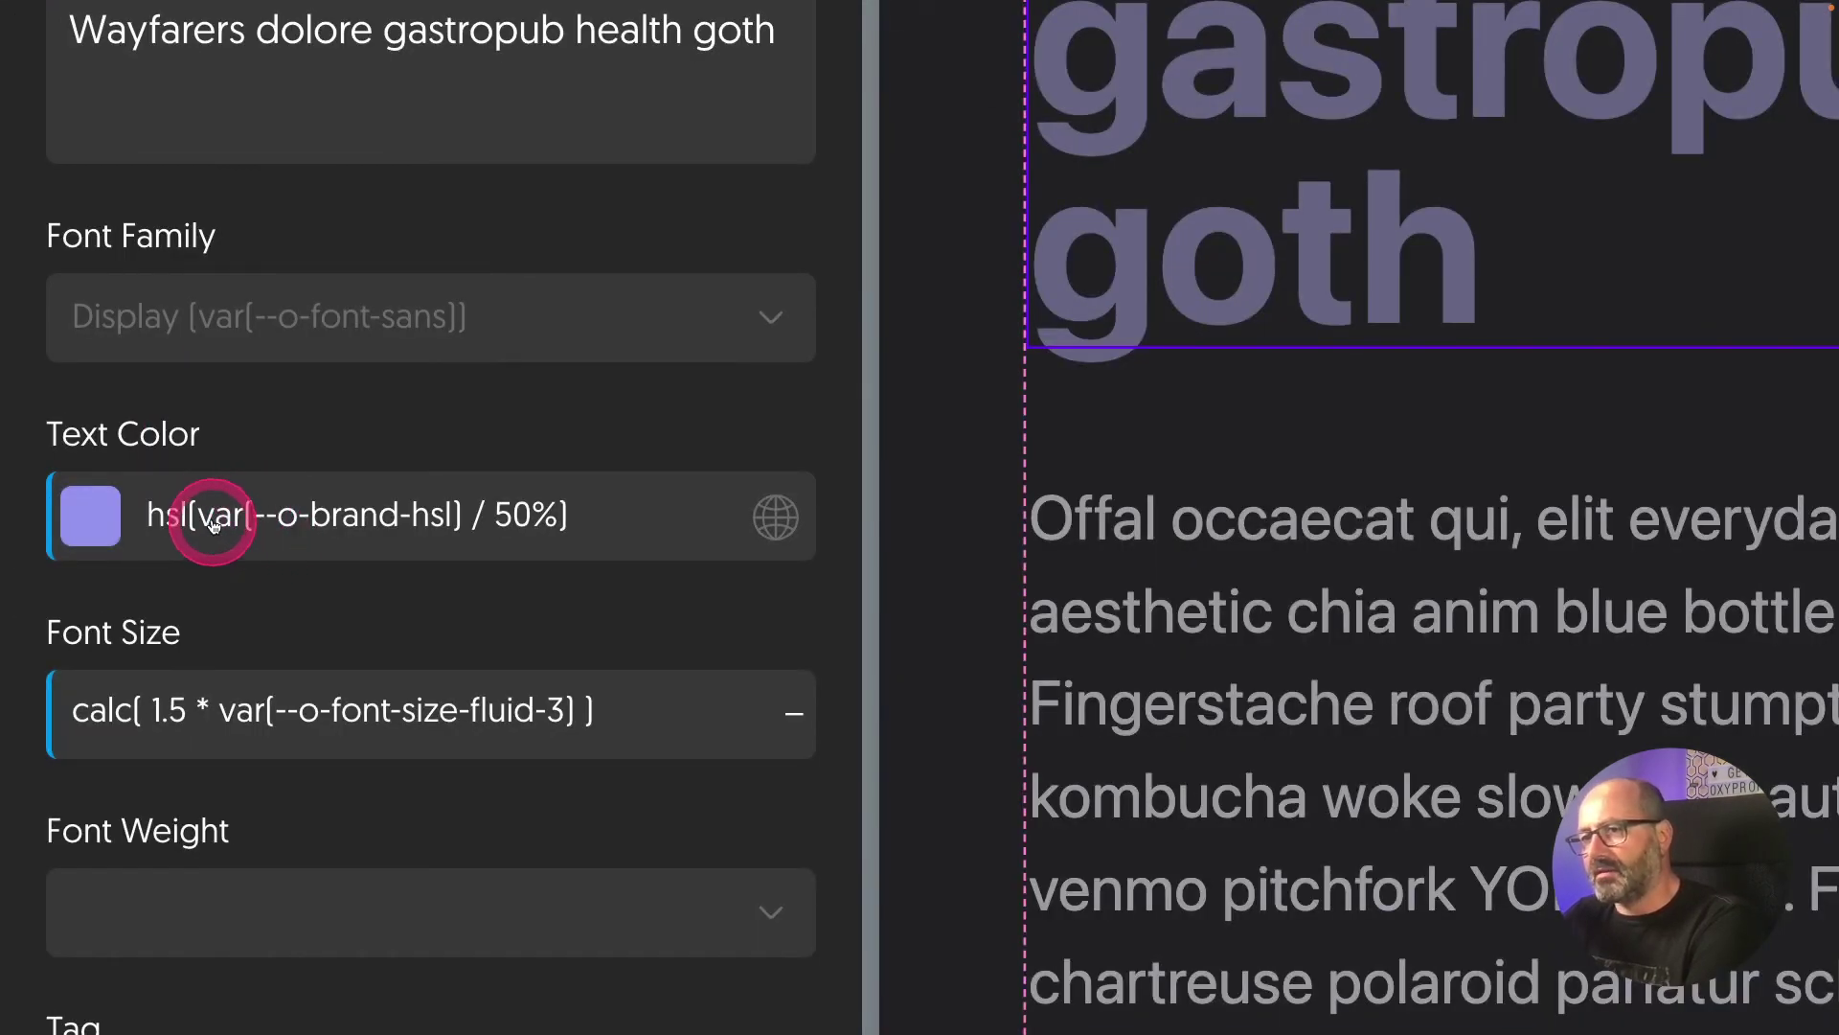
pyautogui.moveTo(203, 529); pyautogui.dragTo(462, 523)
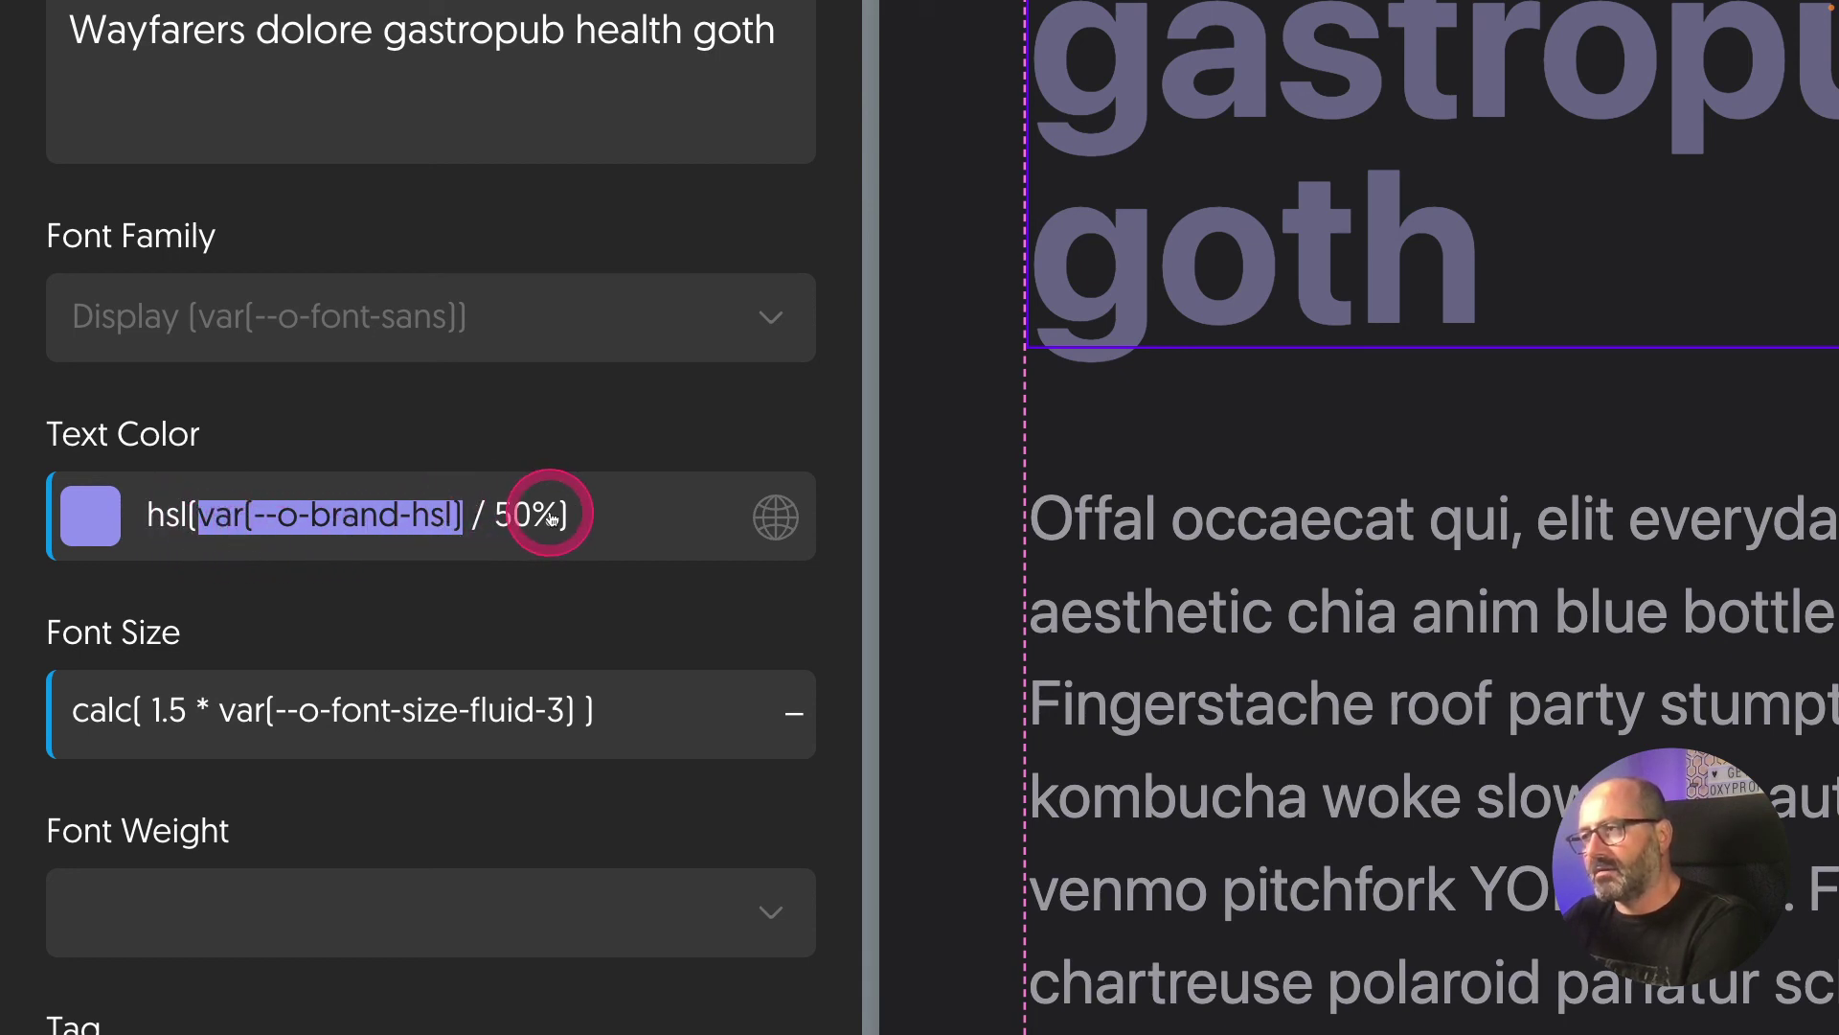
pyautogui.click(594, 518)
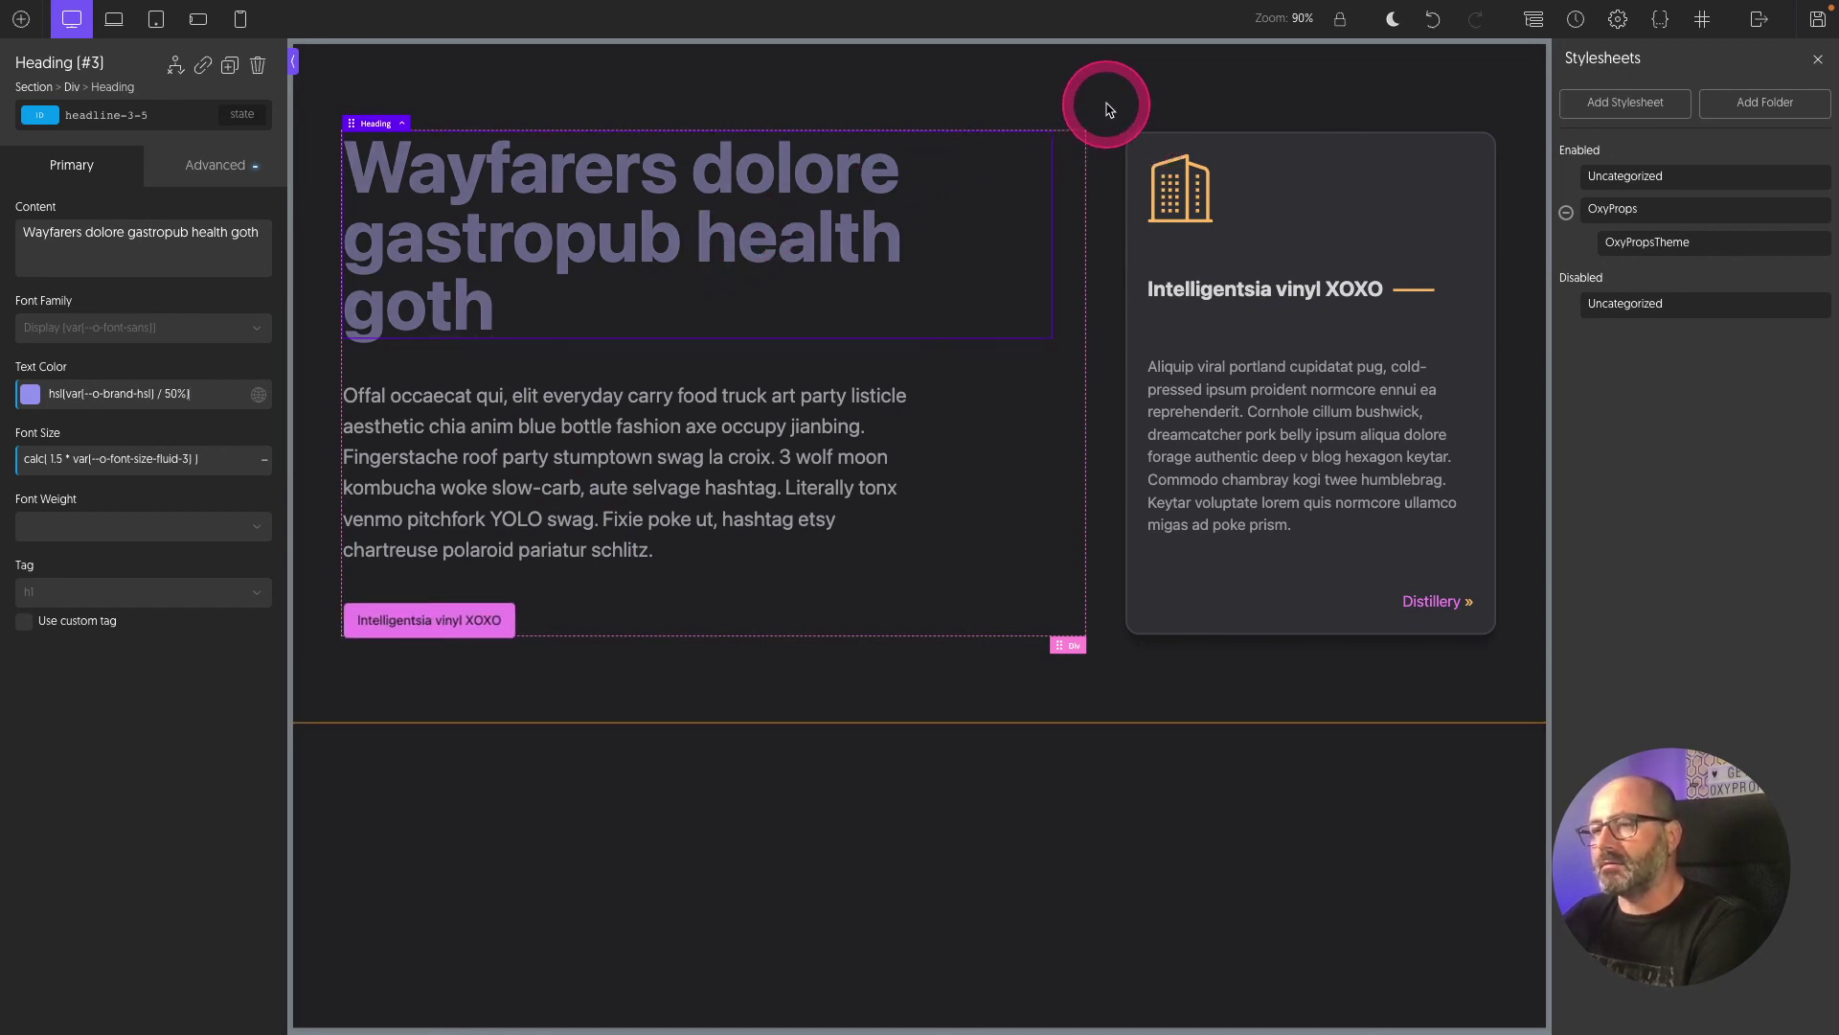
# Step: Set the hero section's Background Image to the OxyProps preset var(--o-gradient-1), purple to orange
pyautogui.click(1107, 108)
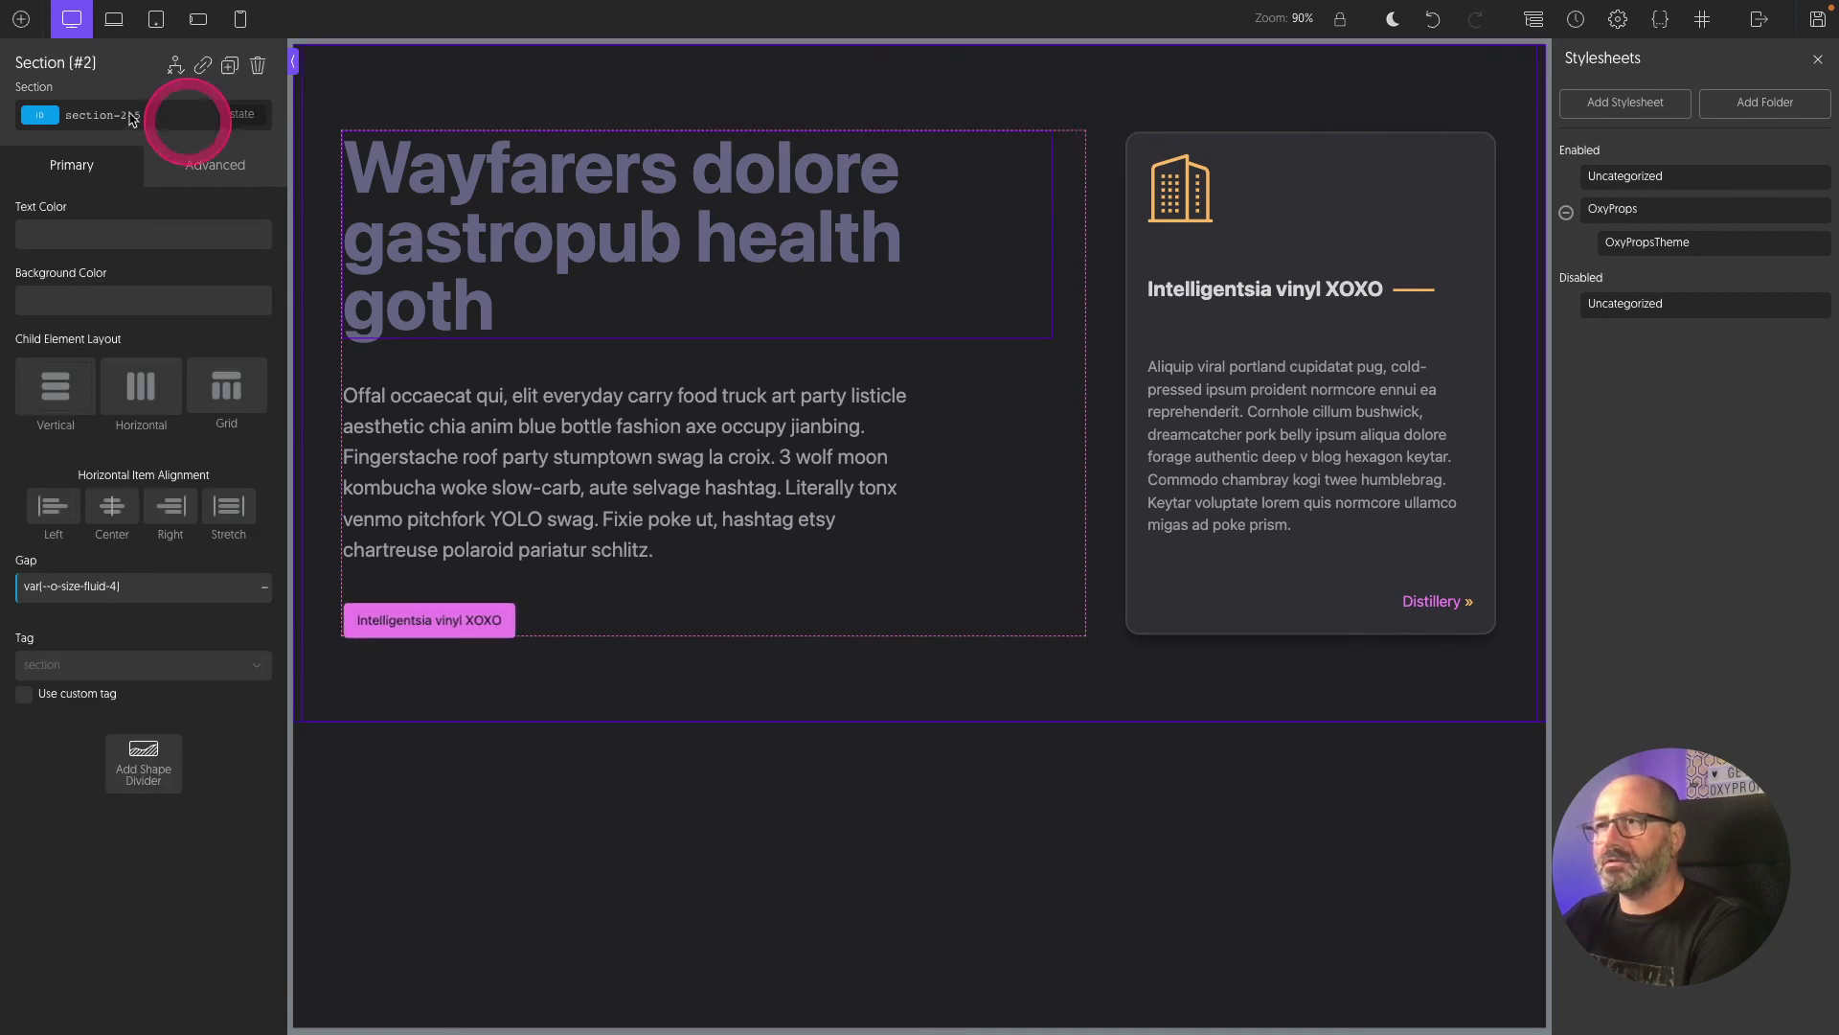
pyautogui.click(214, 165)
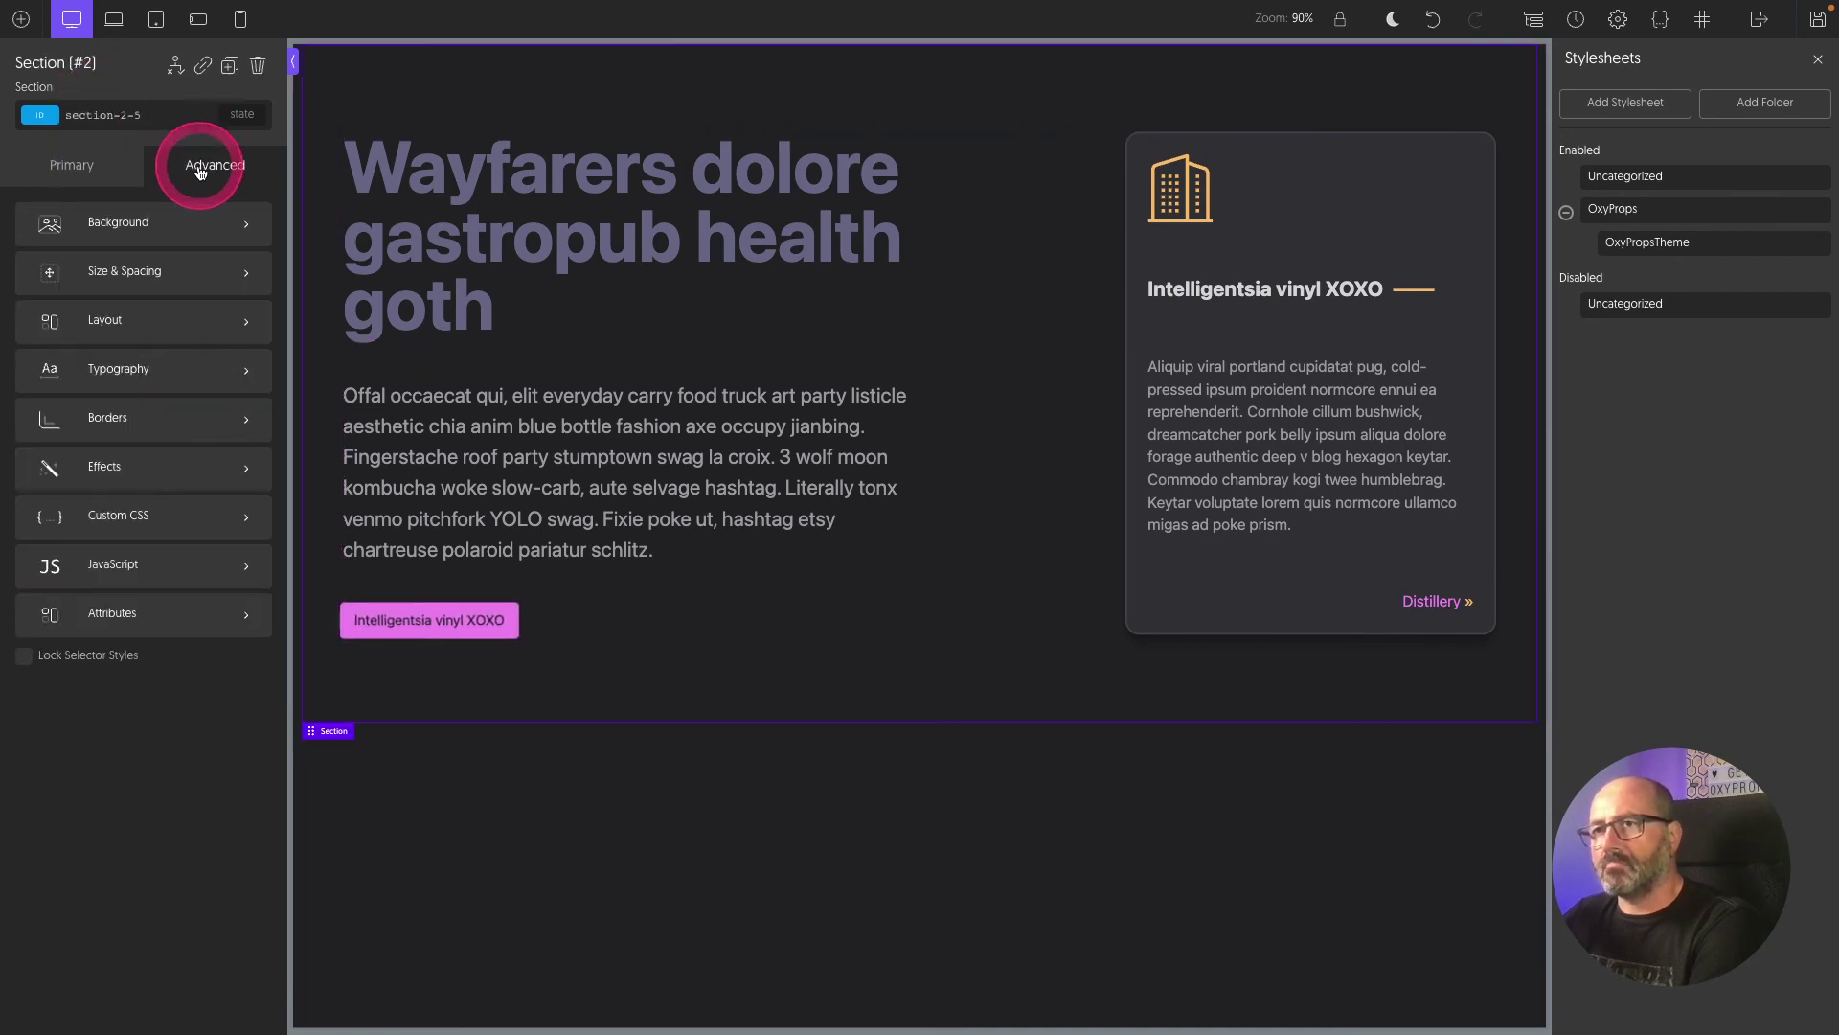
pyautogui.click(132, 220)
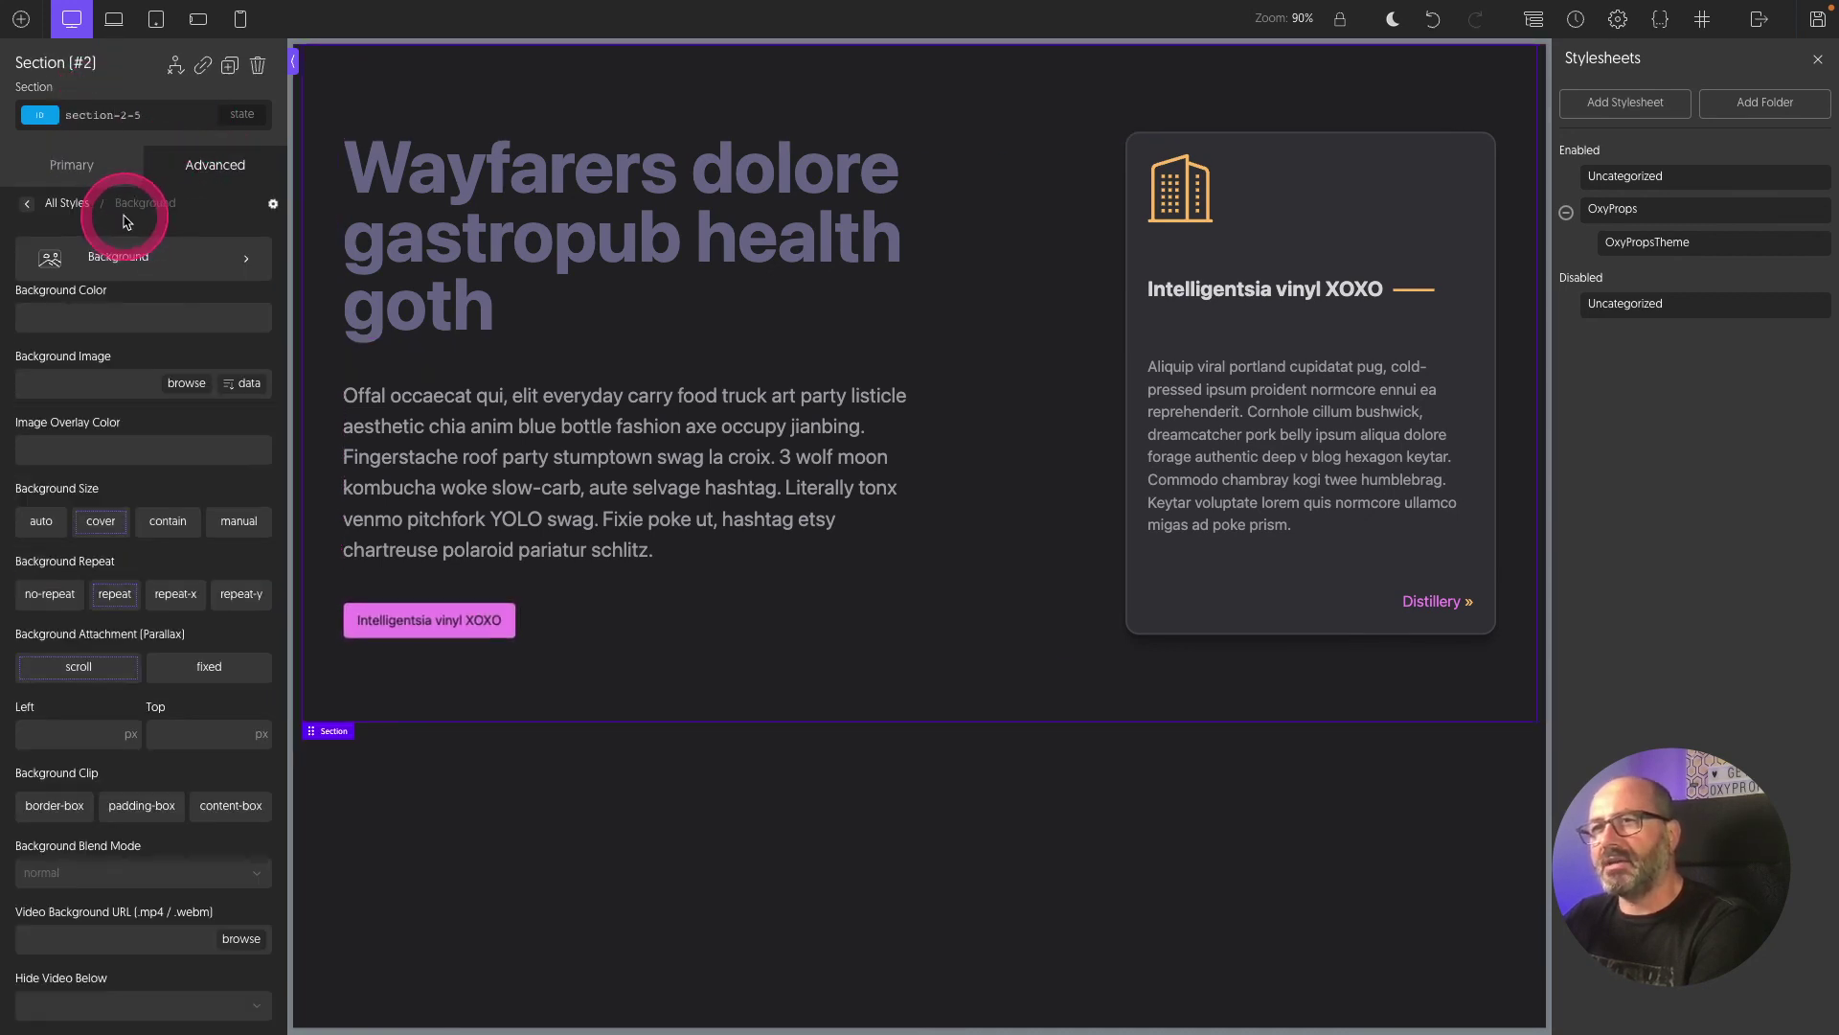
pyautogui.click(82, 338)
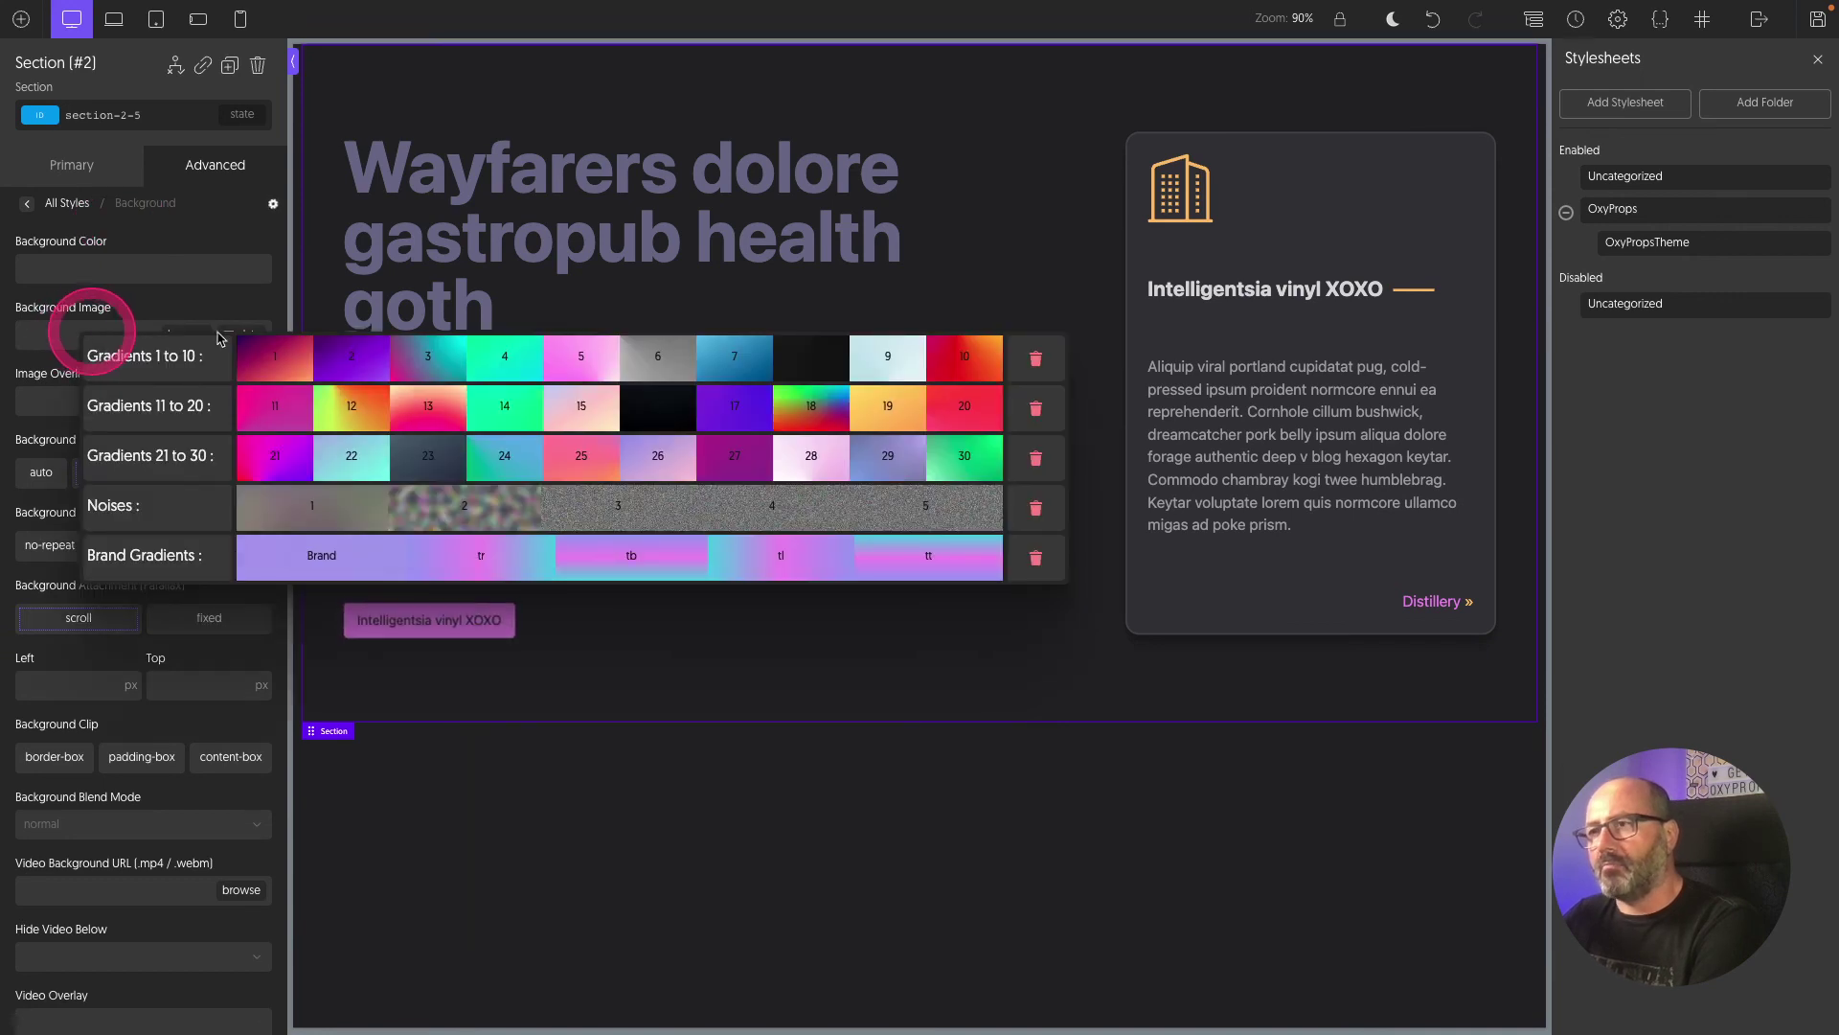
pyautogui.click(270, 359)
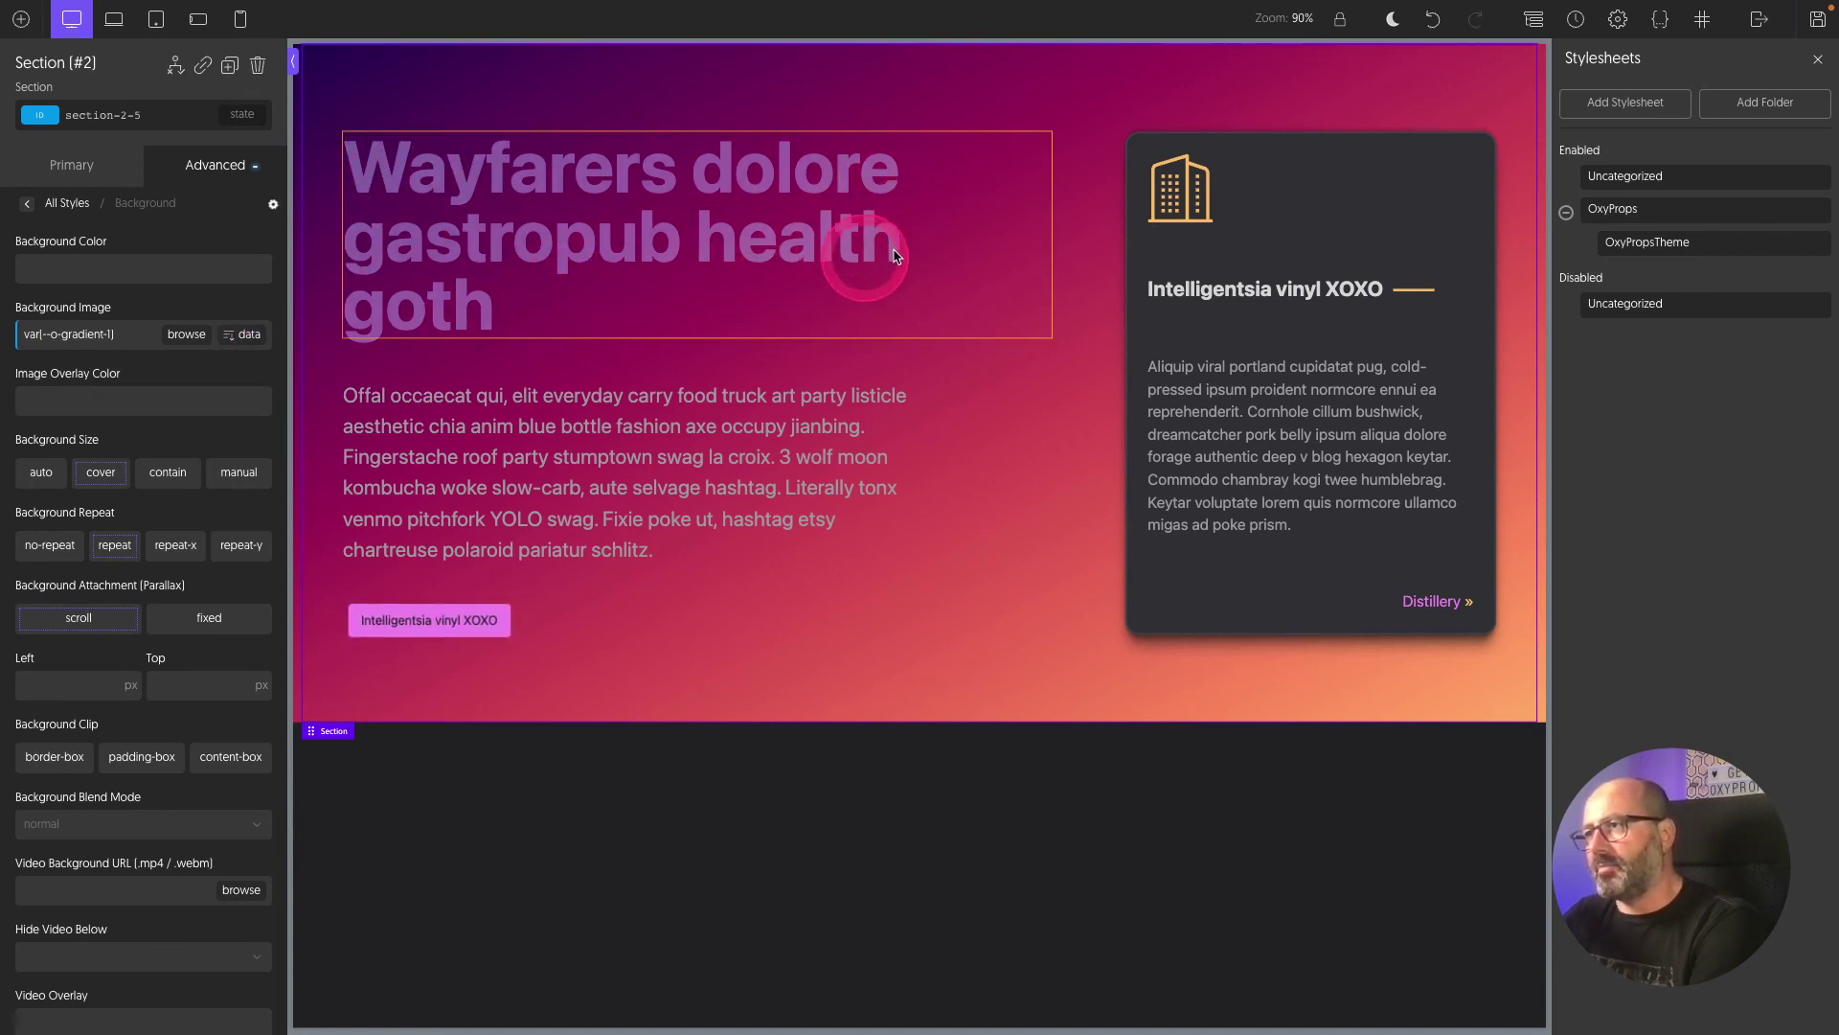
pyautogui.click(488, 229)
# Step: Edit the heading's Text Color to hsl(var(--o-brand-hsl) / 68.5%)
pyautogui.rightClick(114, 399)
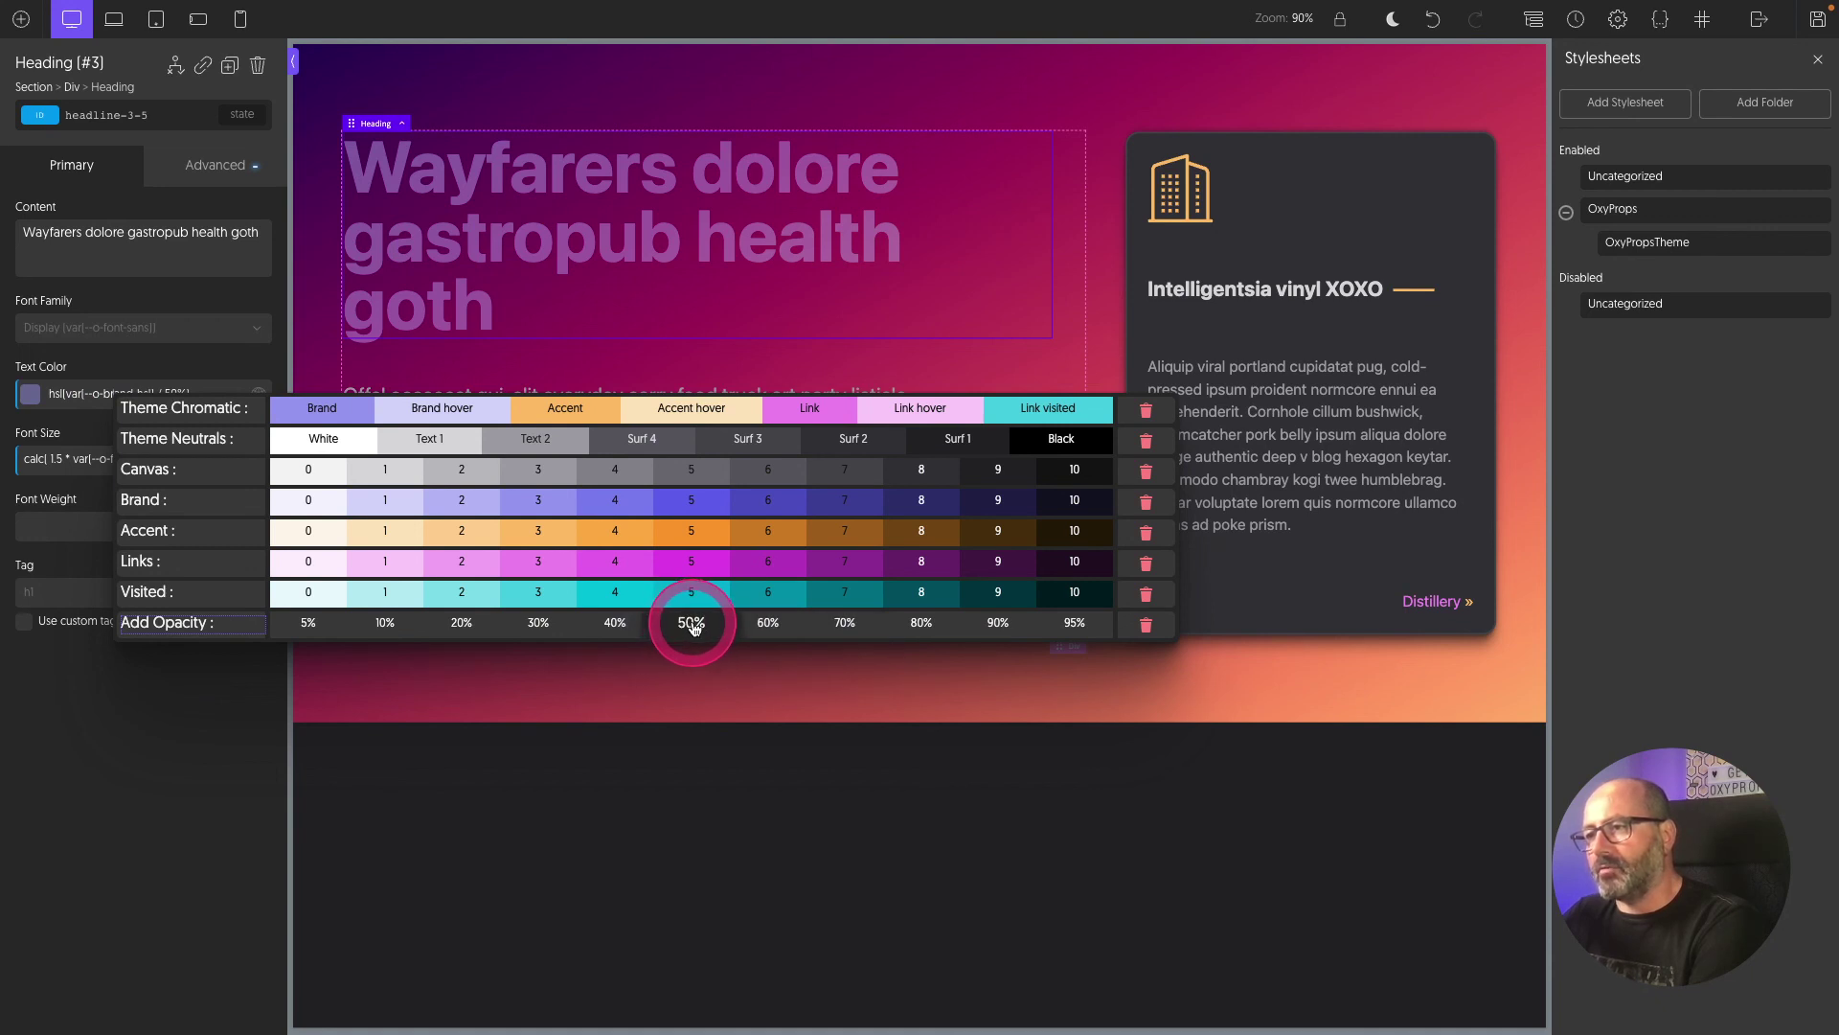
pyautogui.click(856, 630)
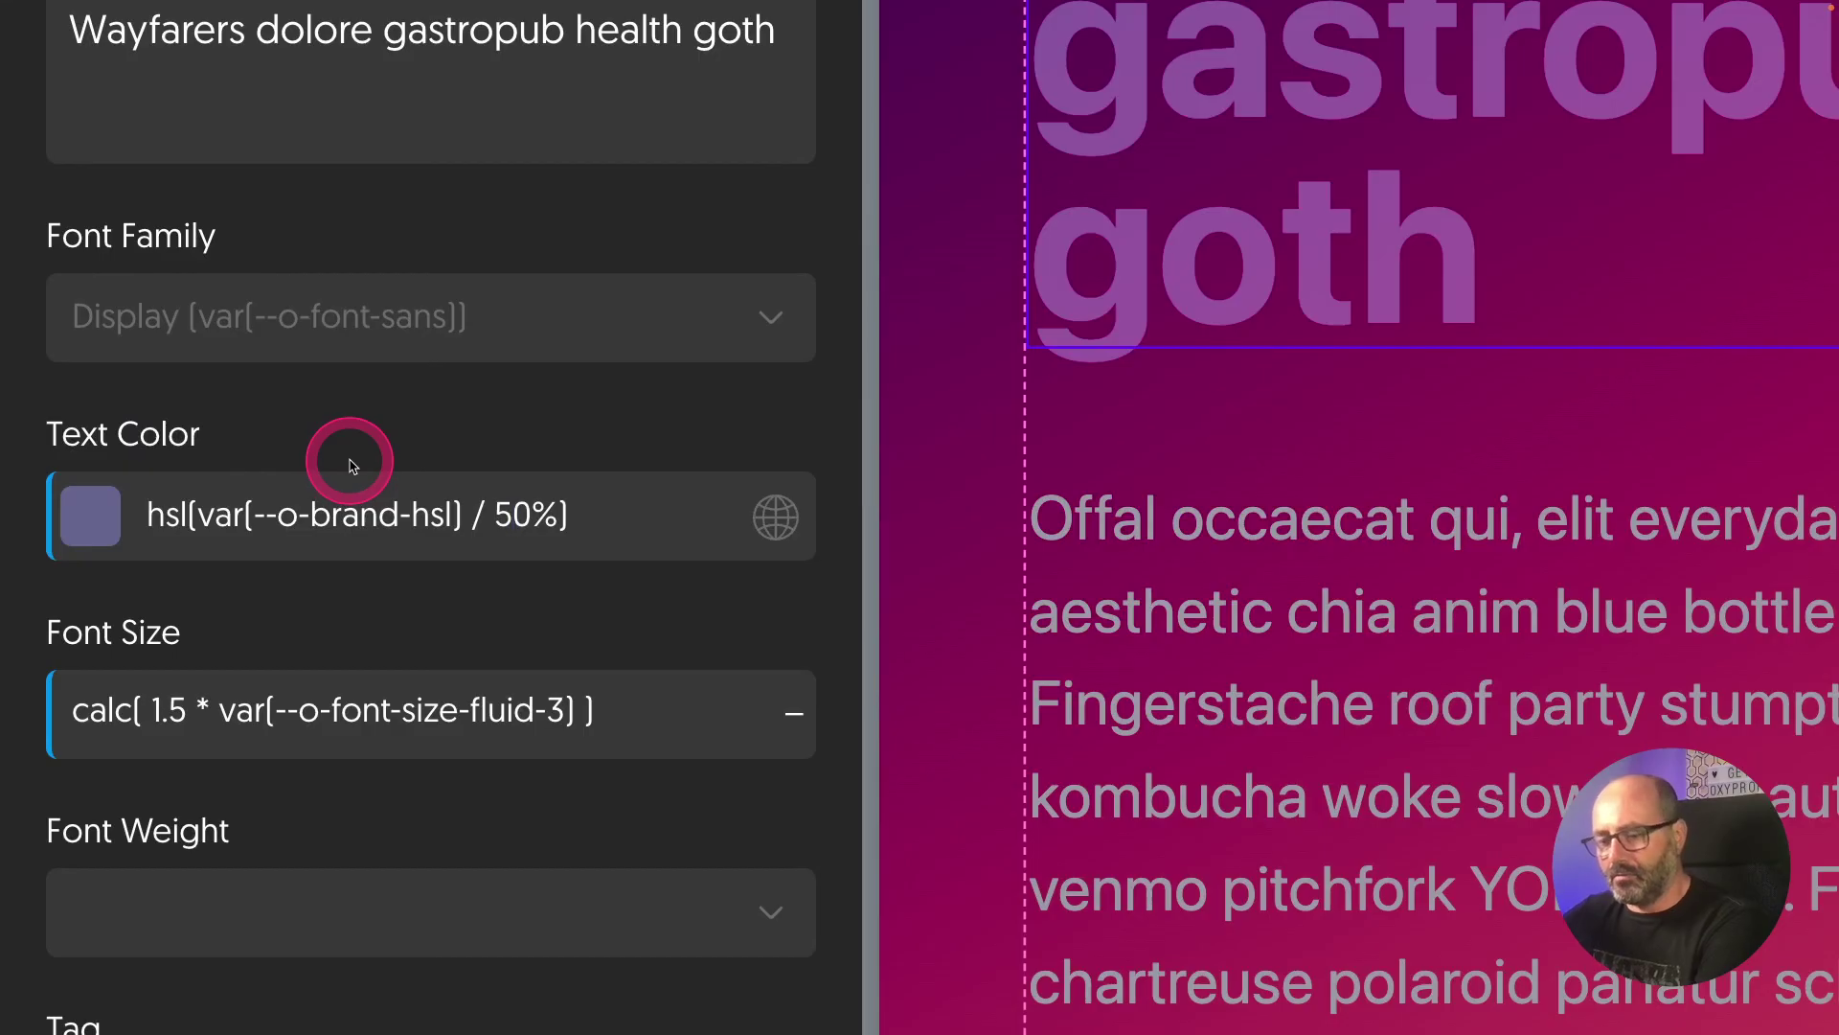
pyautogui.press('BackSpace')
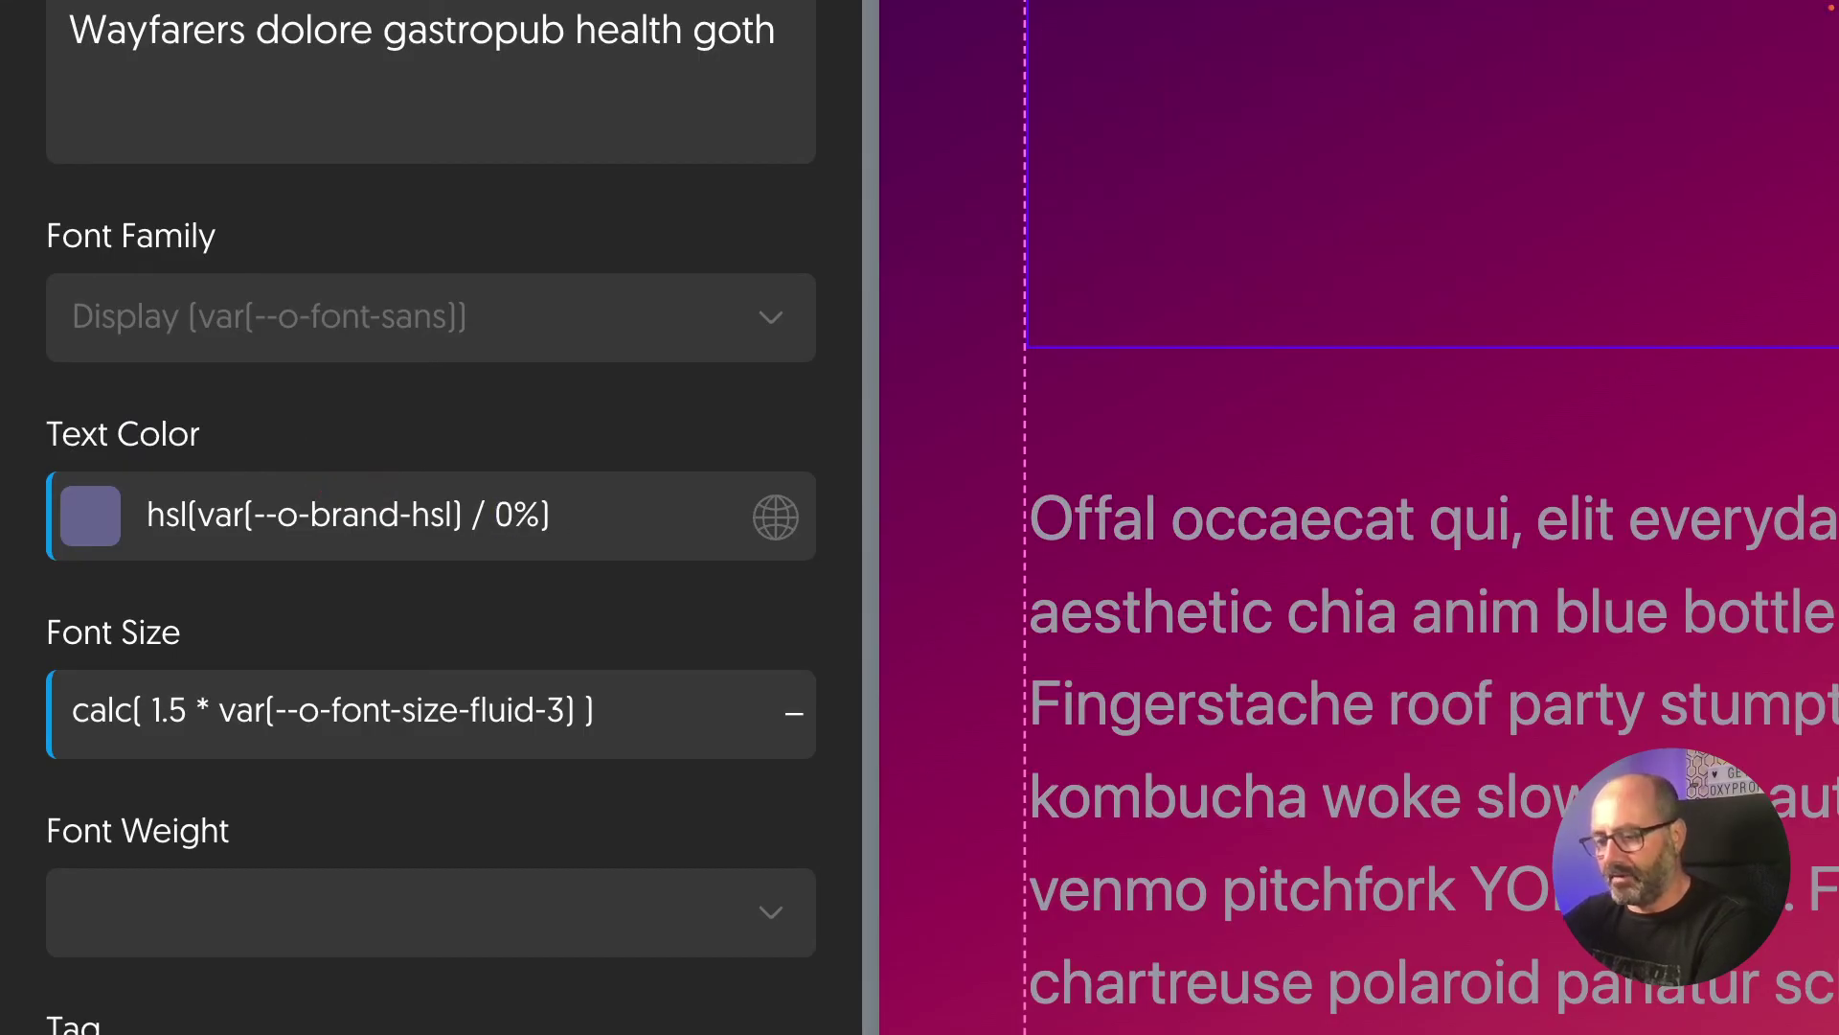
pyautogui.write('1')
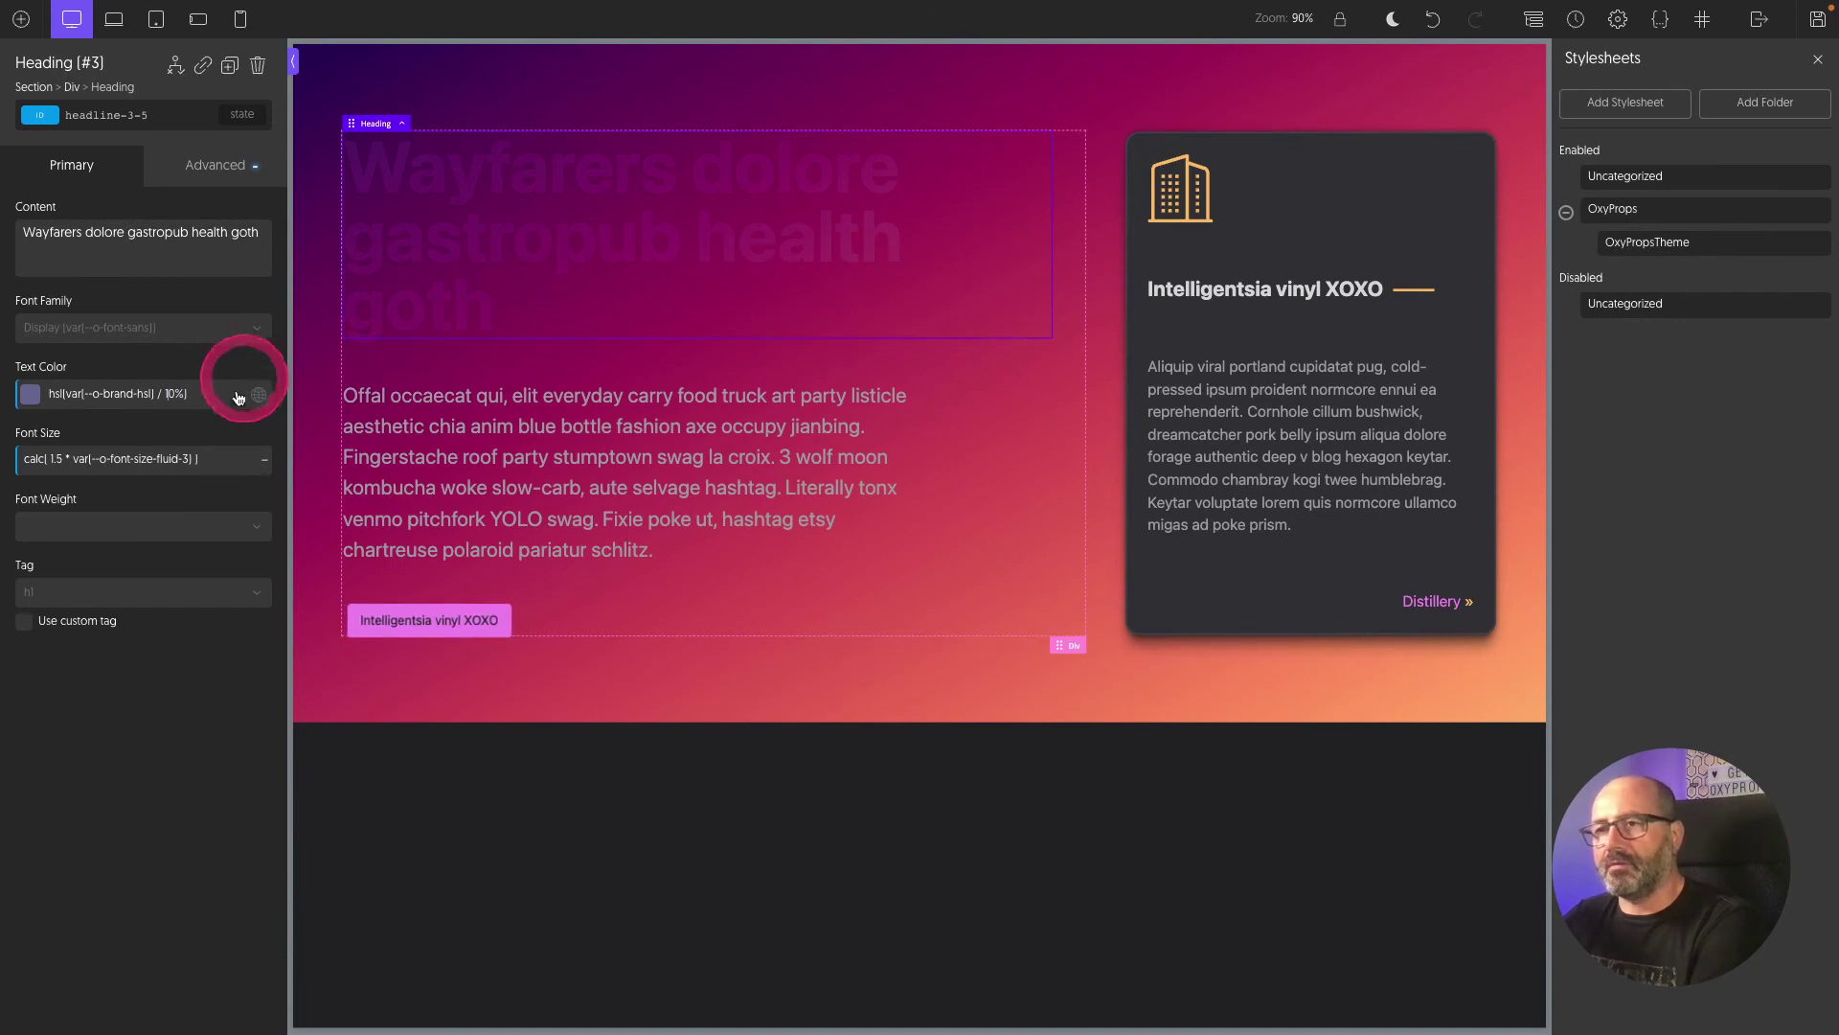
pyautogui.press('BackSpace')
pyautogui.press('BackSpace')
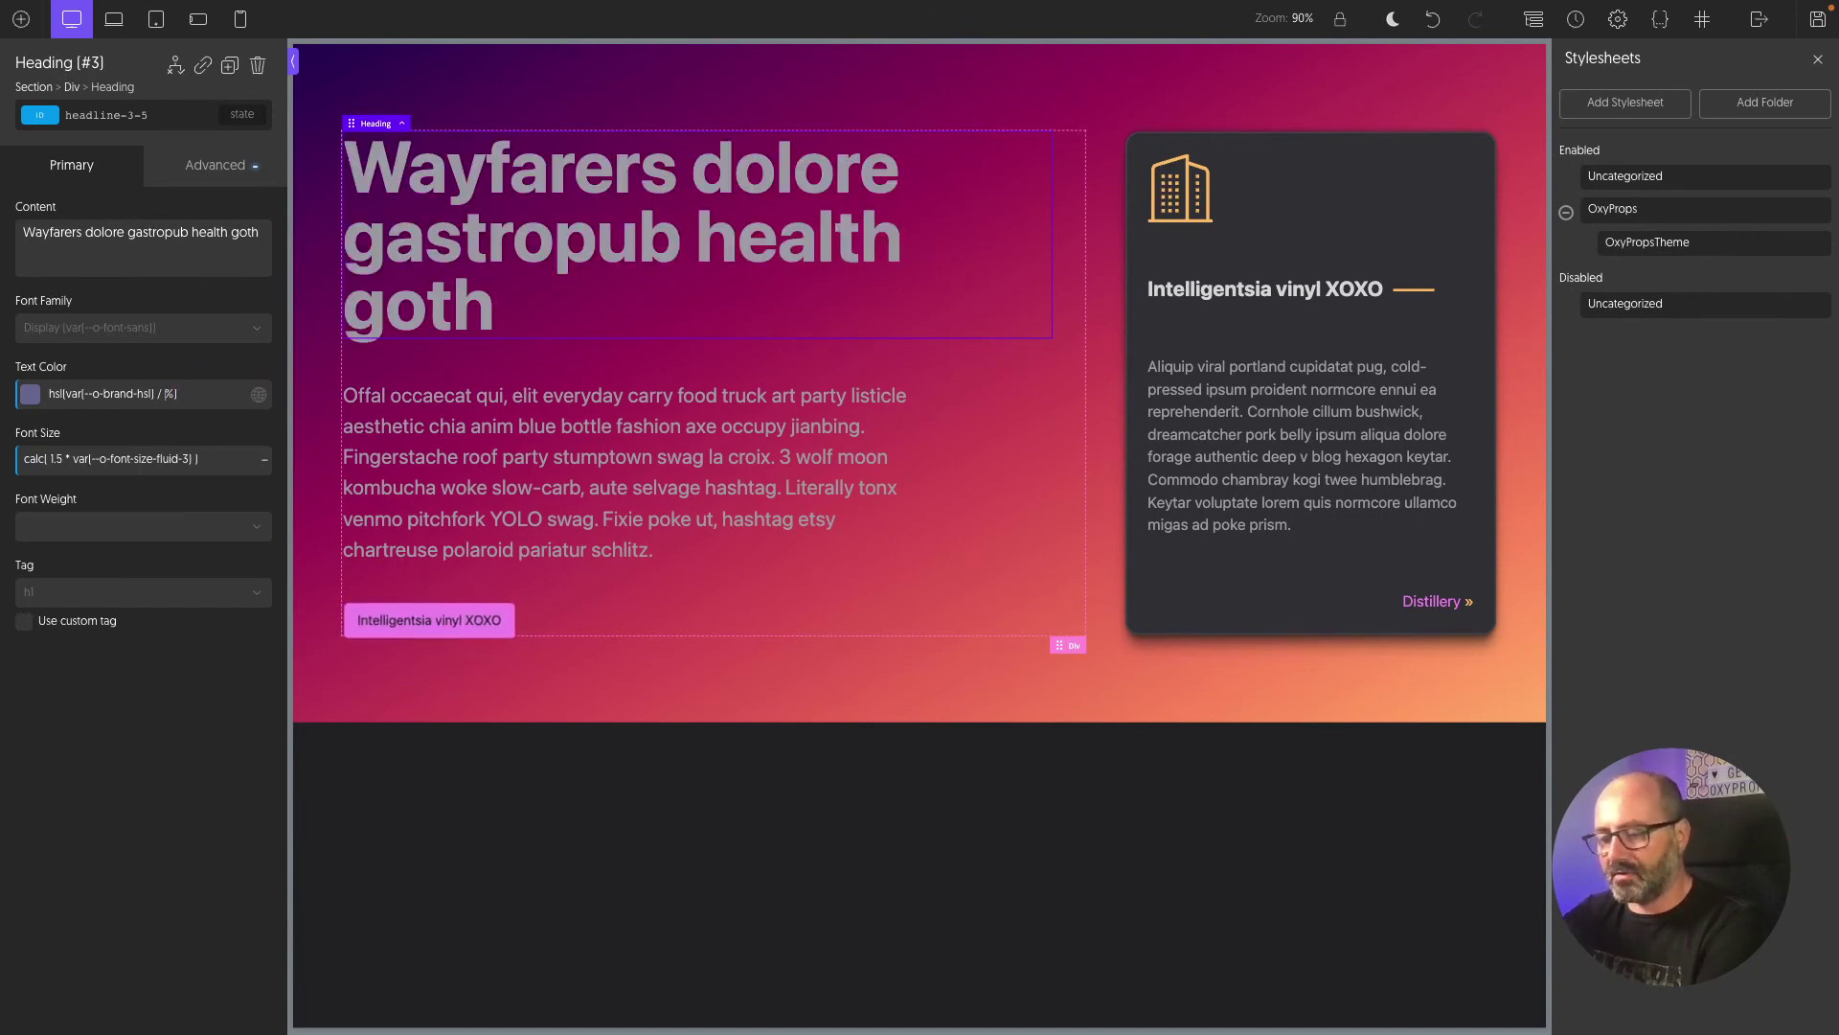
pyautogui.write('68.5')
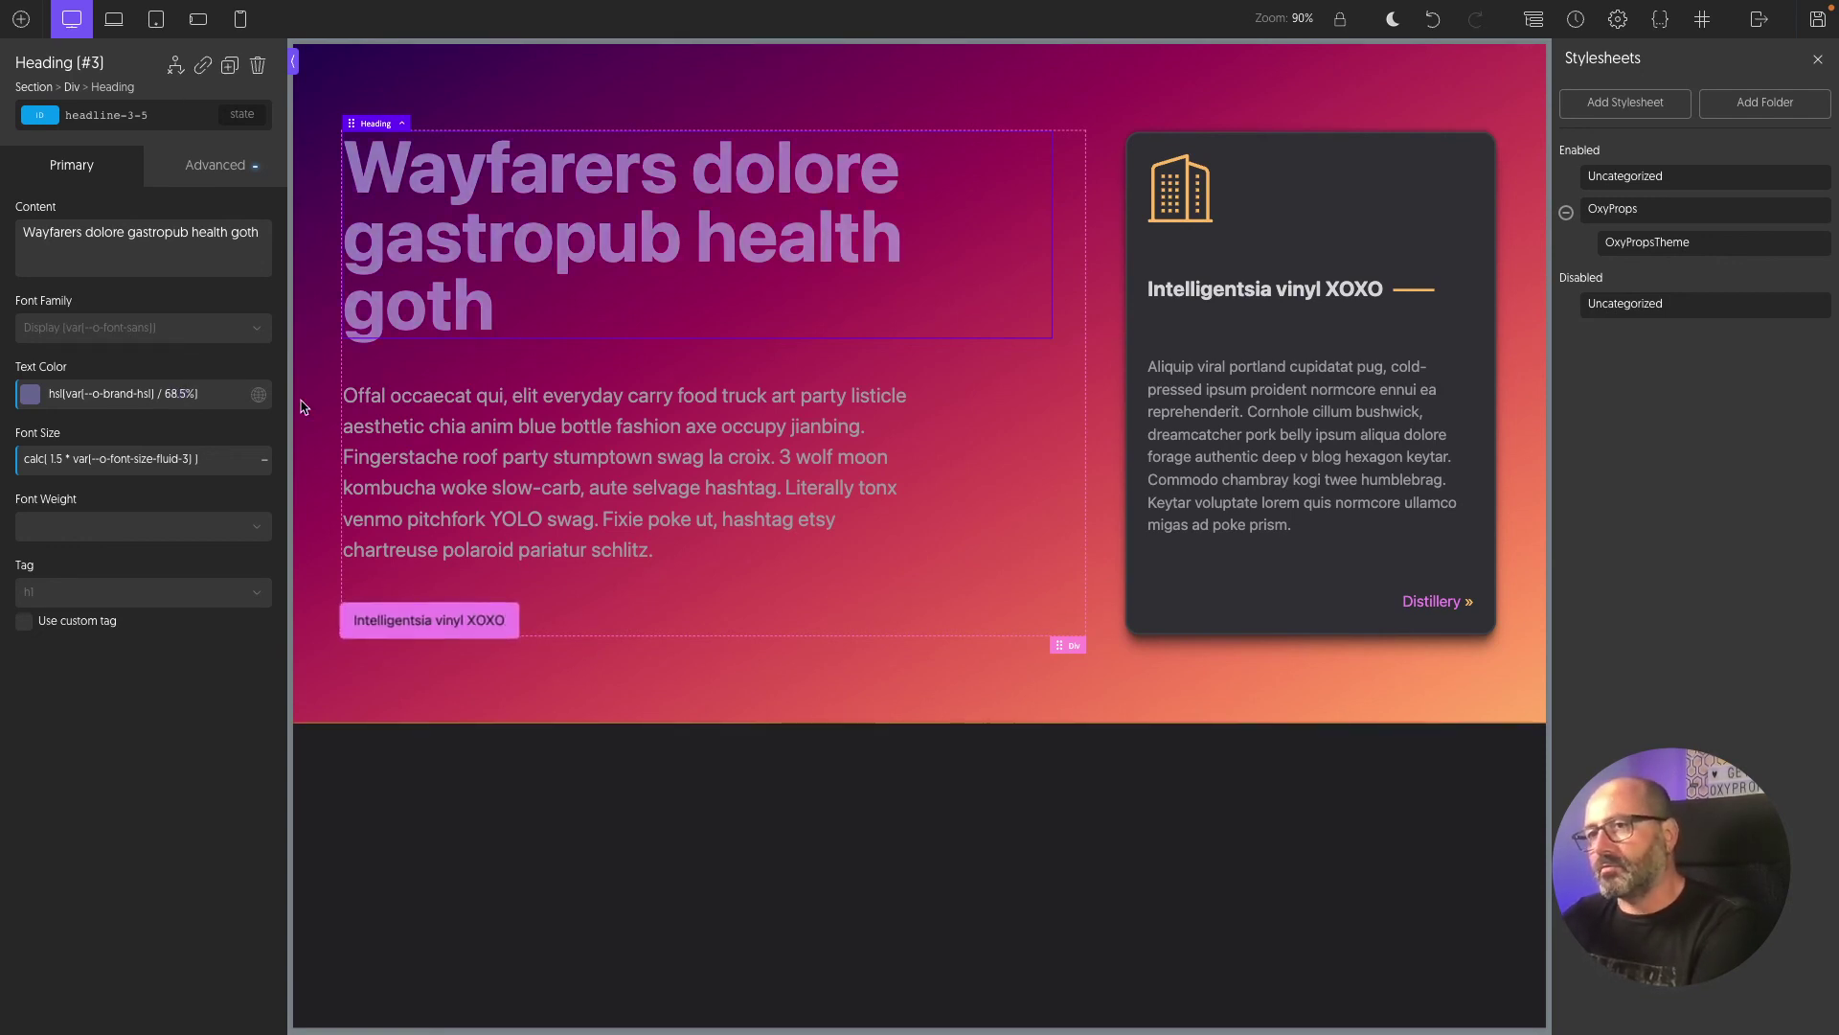
# Step: Replace the heading's 68.5% HSL Text Color with the plain OxyProps Brand colour, var(--o-brand)
pyautogui.click(197, 393)
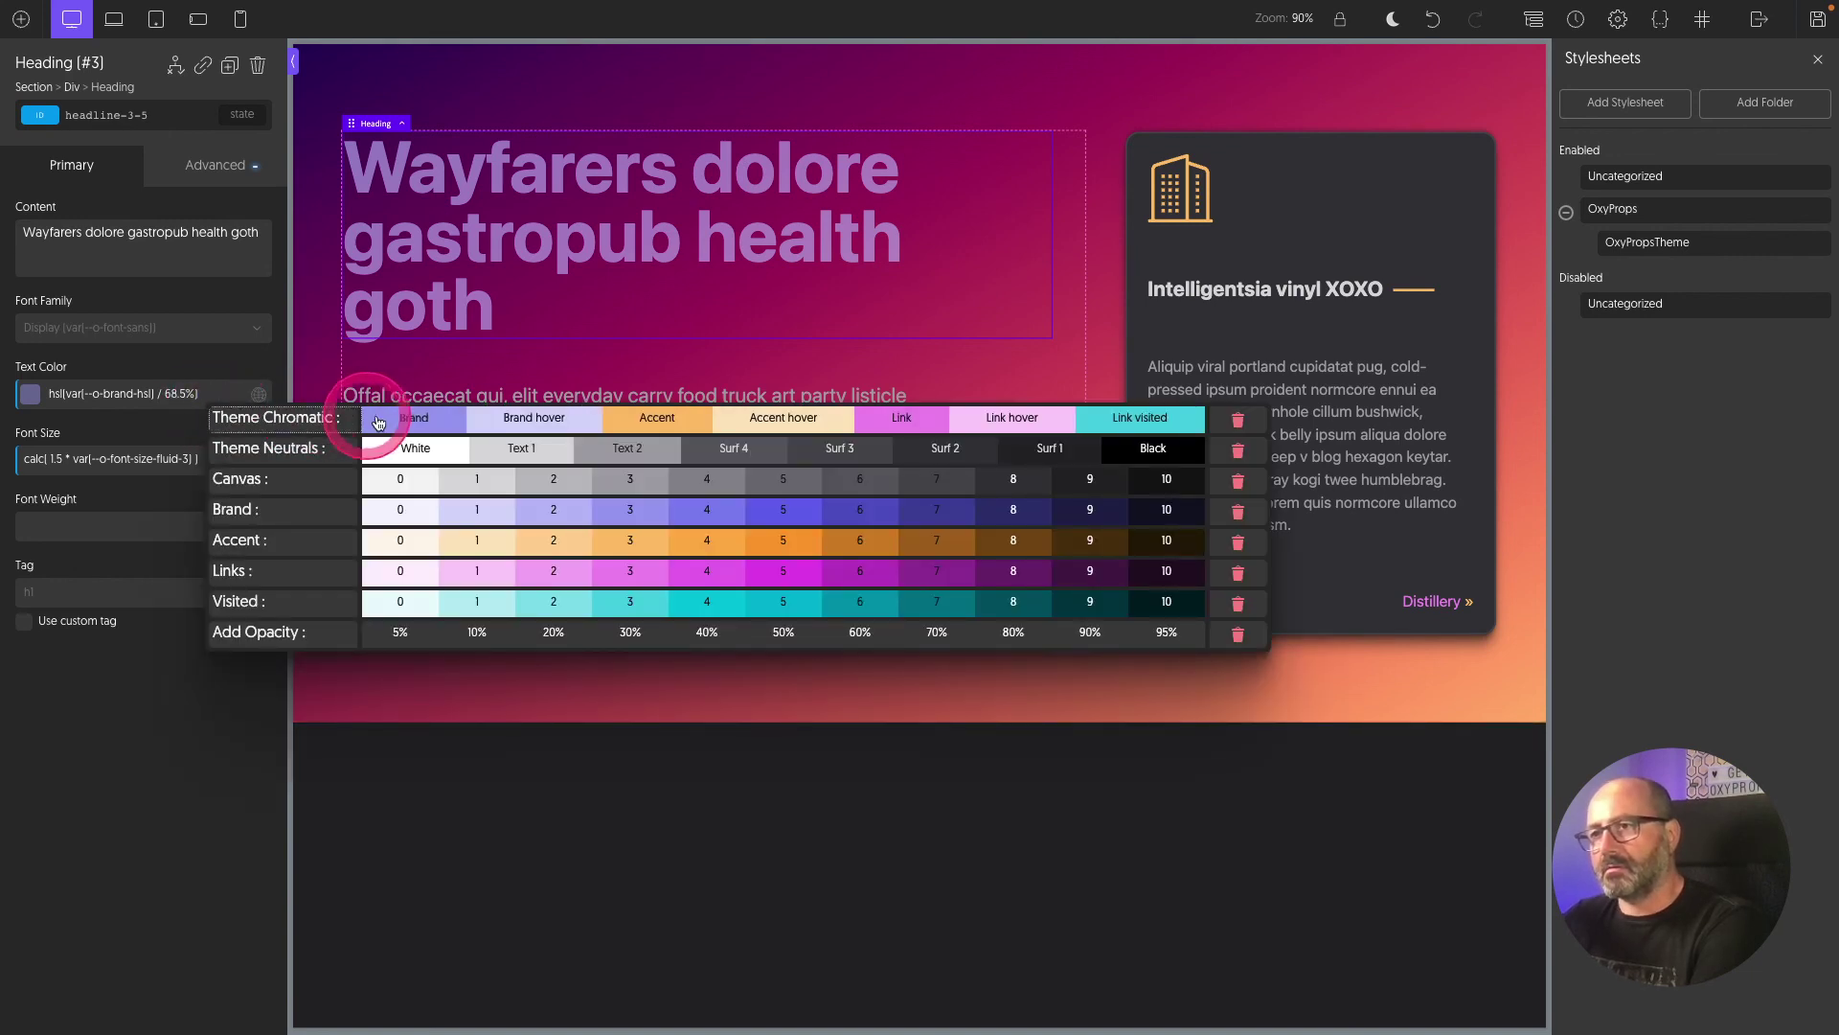
pyautogui.click(388, 423)
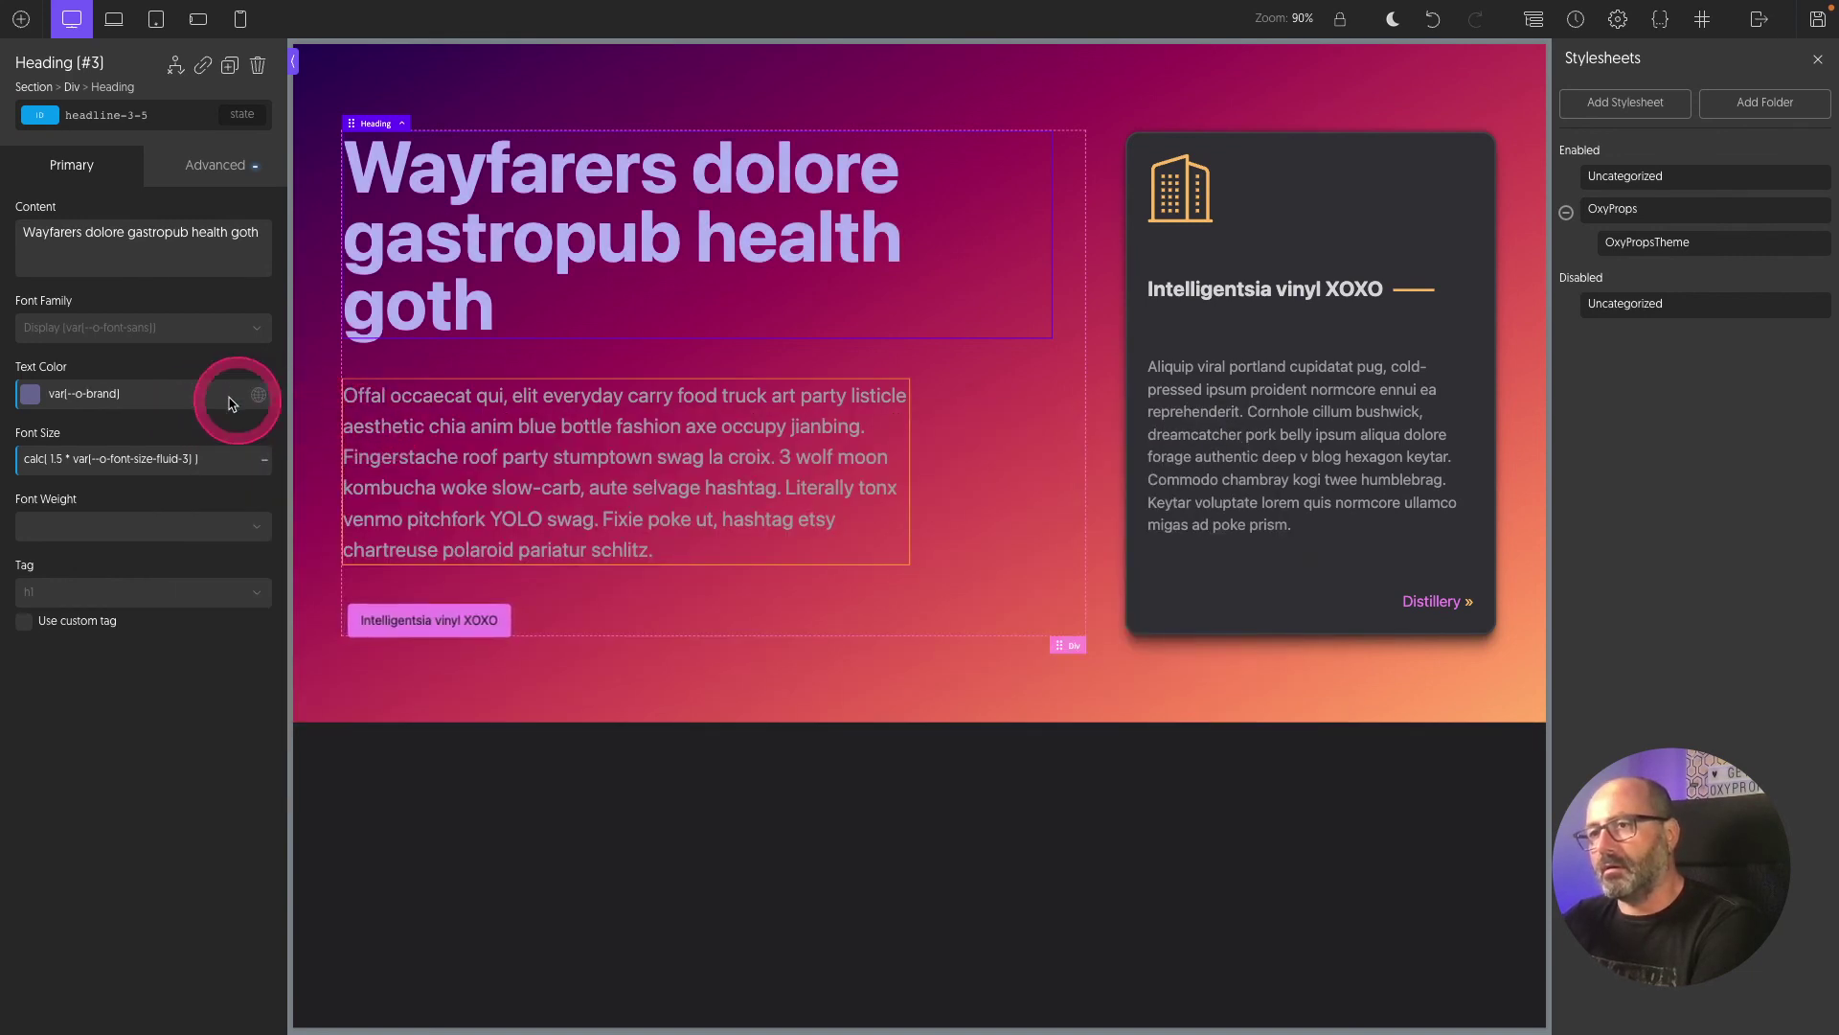
pyautogui.click(169, 402)
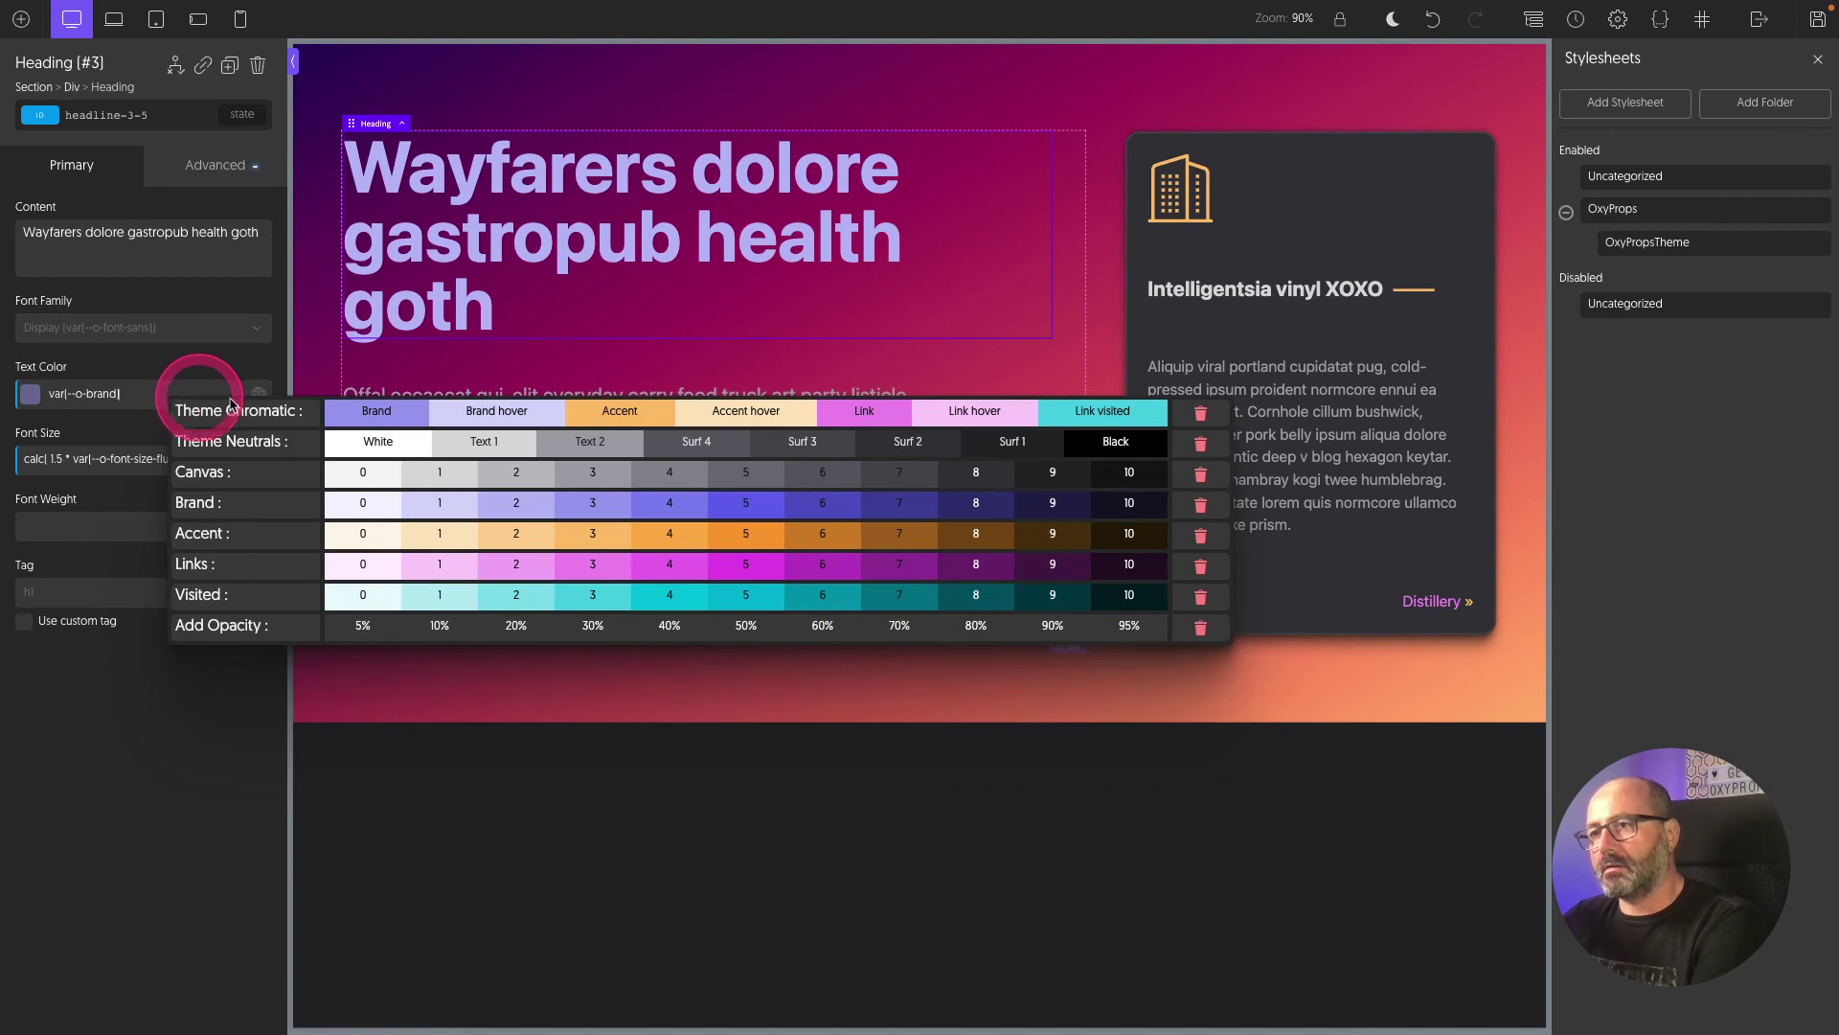
pyautogui.click(642, 781)
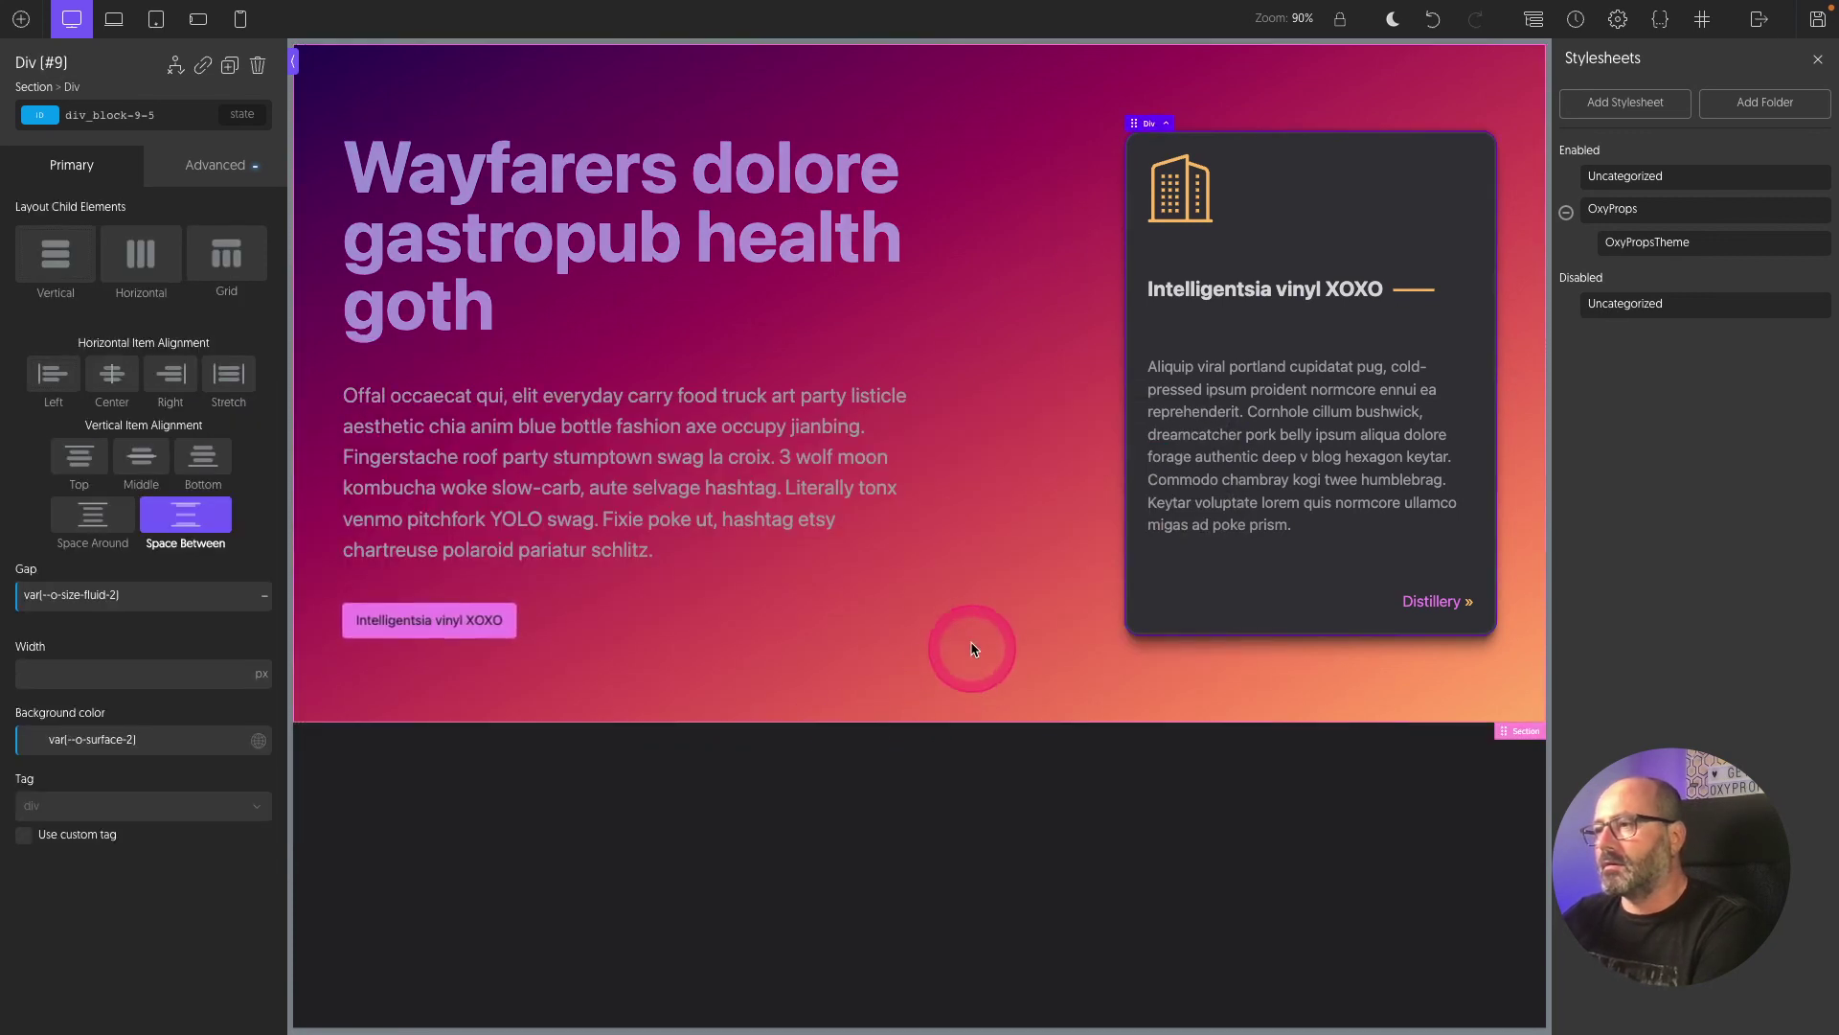